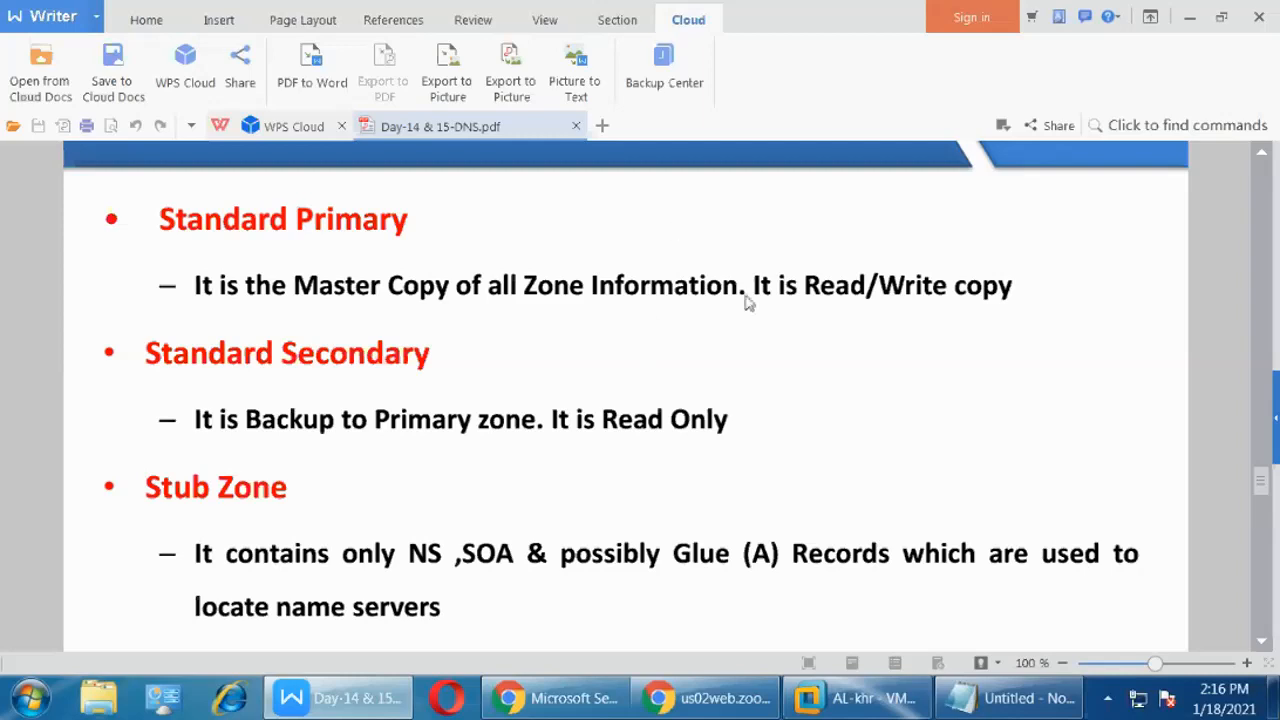
Review the Zone Types slide in the DNS PDF, from Standard Primary down to Active Directory Integrated.
{"action": "scroll", "coordinate": [815, 352], "scroll_direction": "down", "scroll_amount": 1}
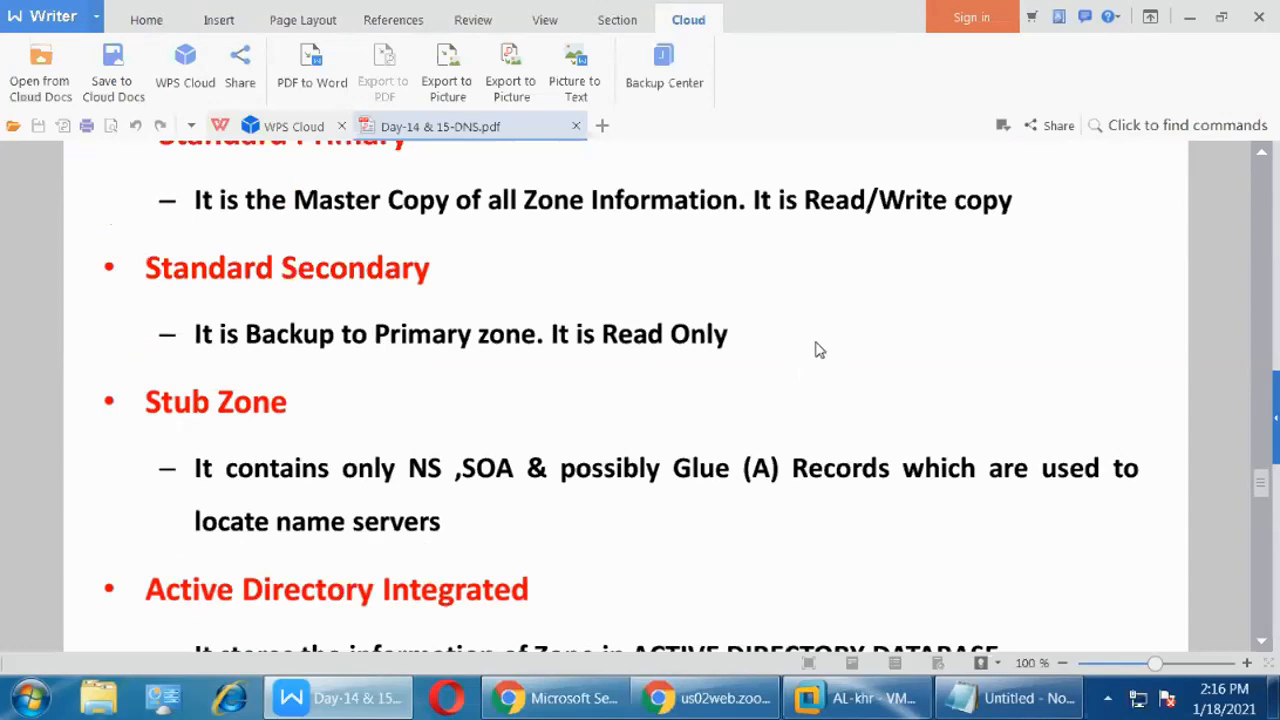
{"action": "scroll", "coordinate": [869, 278], "scroll_direction": "up", "scroll_amount": 1}
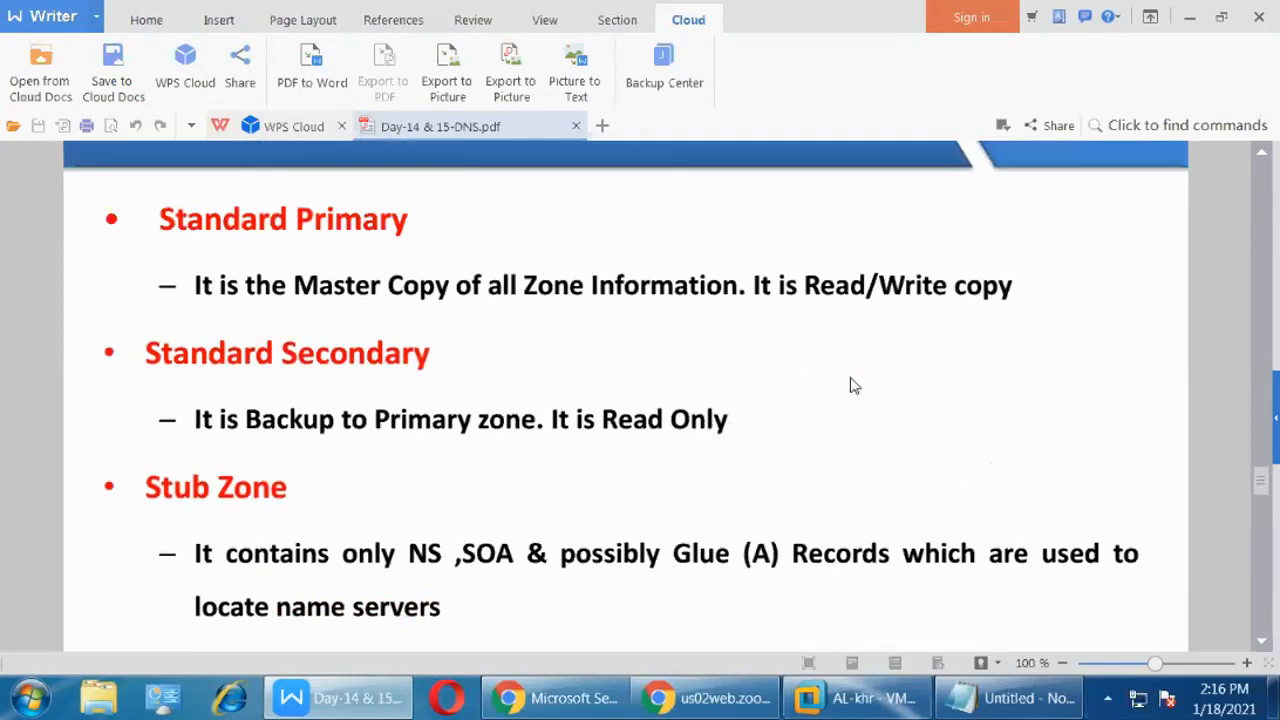
{"action": "scroll", "coordinate": [853, 386], "scroll_direction": "up", "scroll_amount": 1}
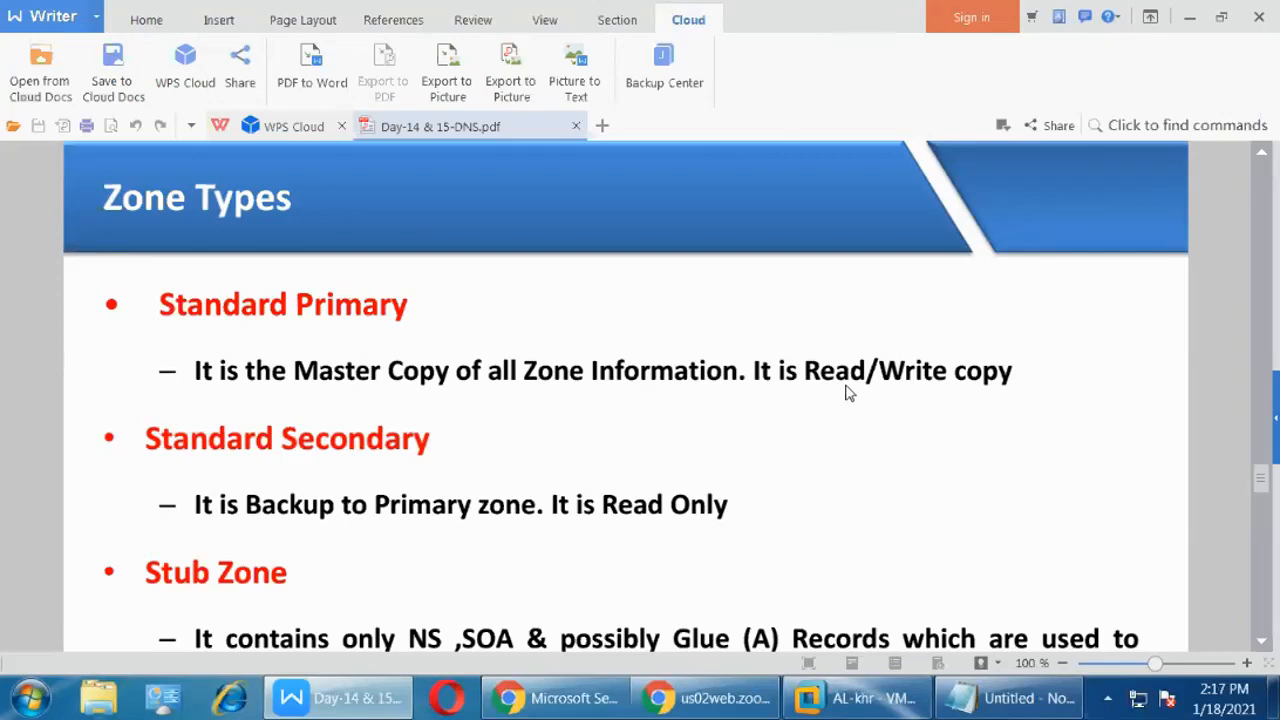
{"action": "scroll", "coordinate": [820, 400], "scroll_direction": "down", "scroll_amount": 10}
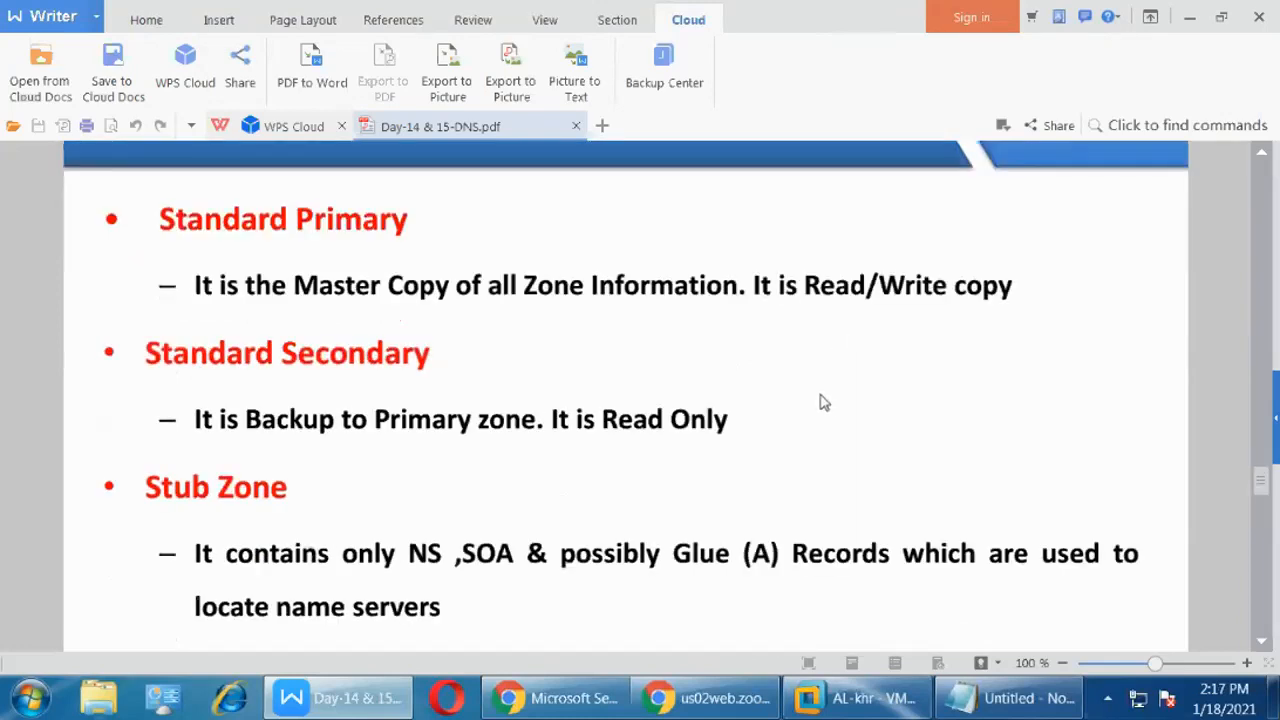
{"action": "scroll", "coordinate": [820, 390], "scroll_direction": "down", "scroll_amount": 3}
{"action": "scroll", "coordinate": [820, 390], "scroll_direction": "up", "scroll_amount": 10}
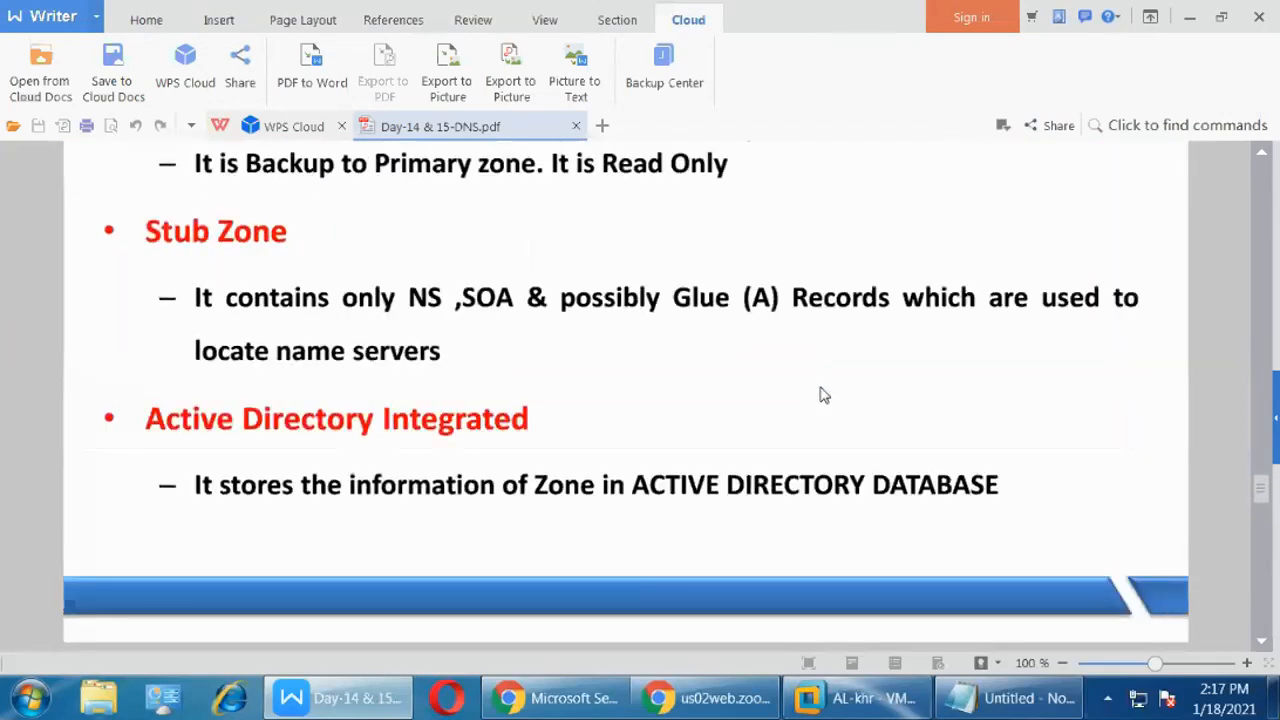
{"action": "scroll", "coordinate": [822, 395], "scroll_direction": "up", "scroll_amount": 1}
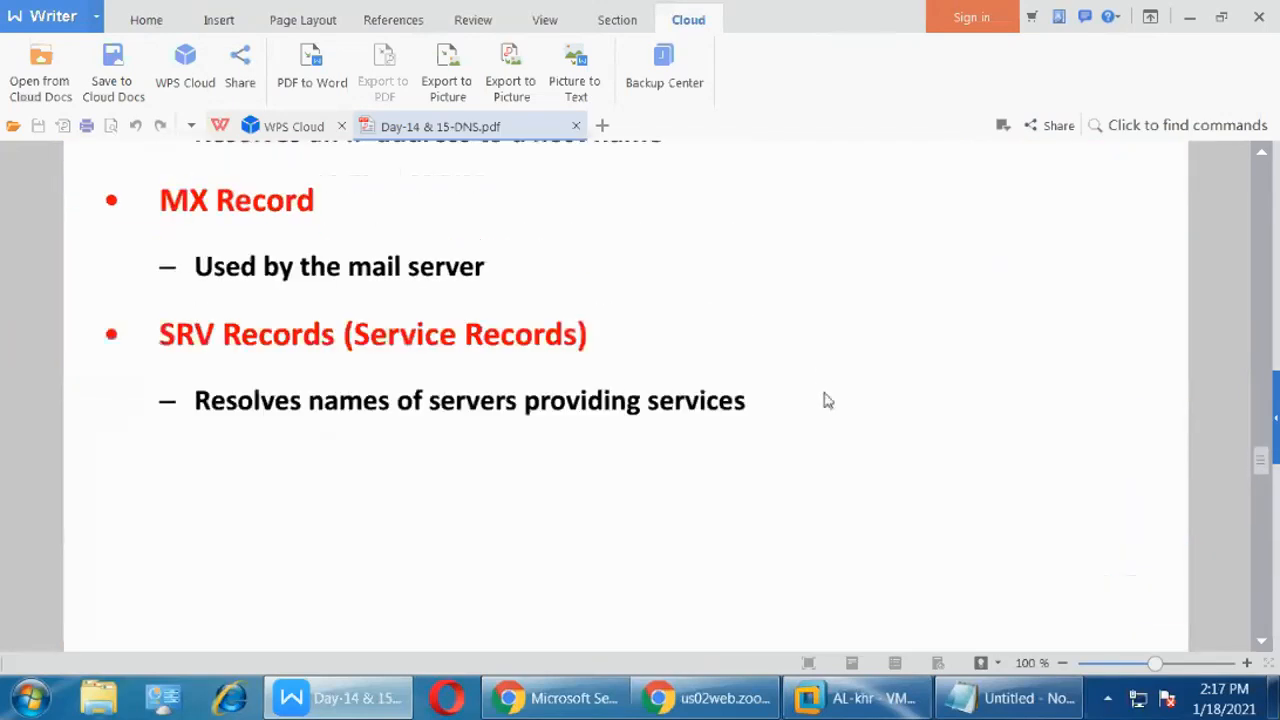
Switch to the AL-khr virtual machine in VMware Workstation.
{"action": "left_click", "coordinate": [858, 697]}
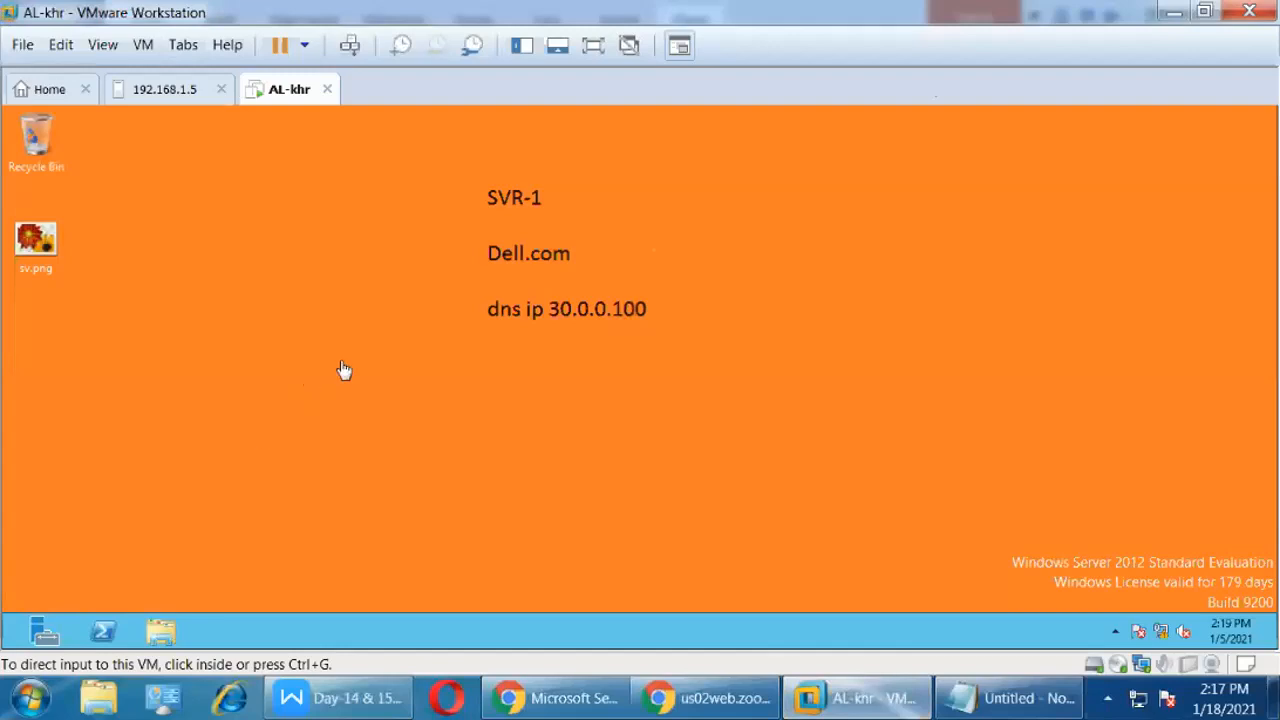
{"action": "key", "text": "super+r"}
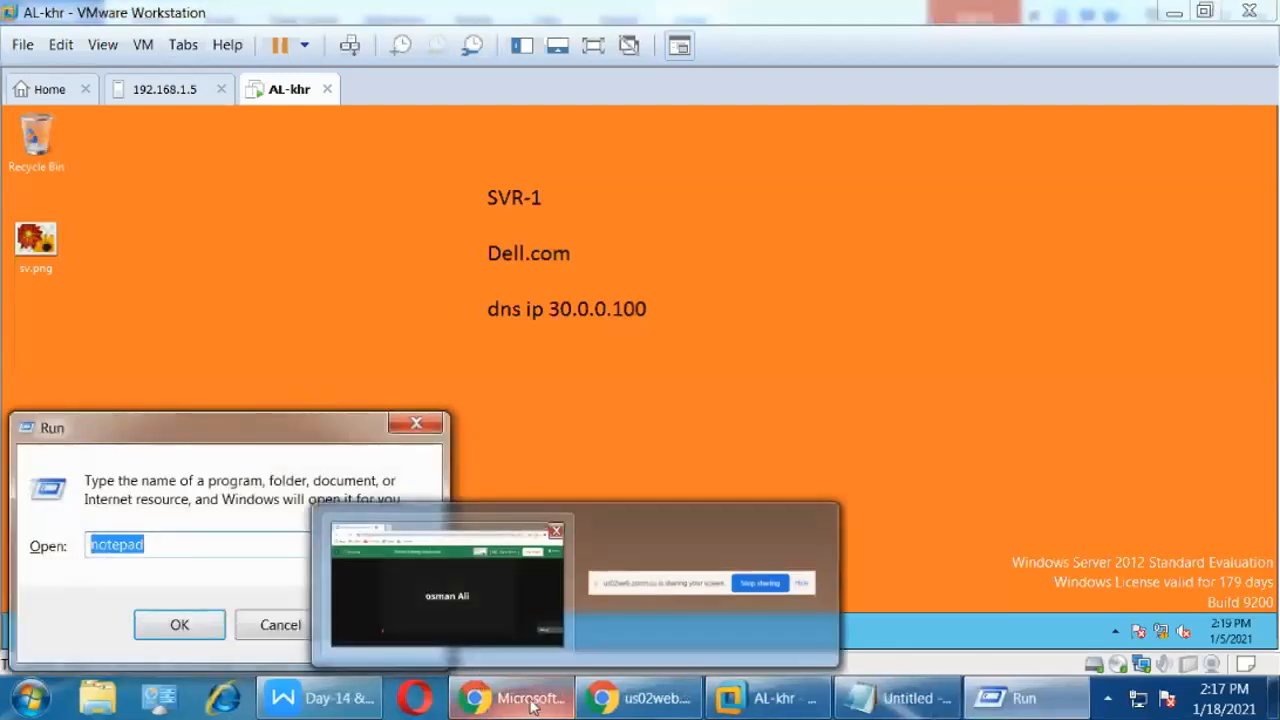
{"action": "left_click", "coordinate": [533, 705]}
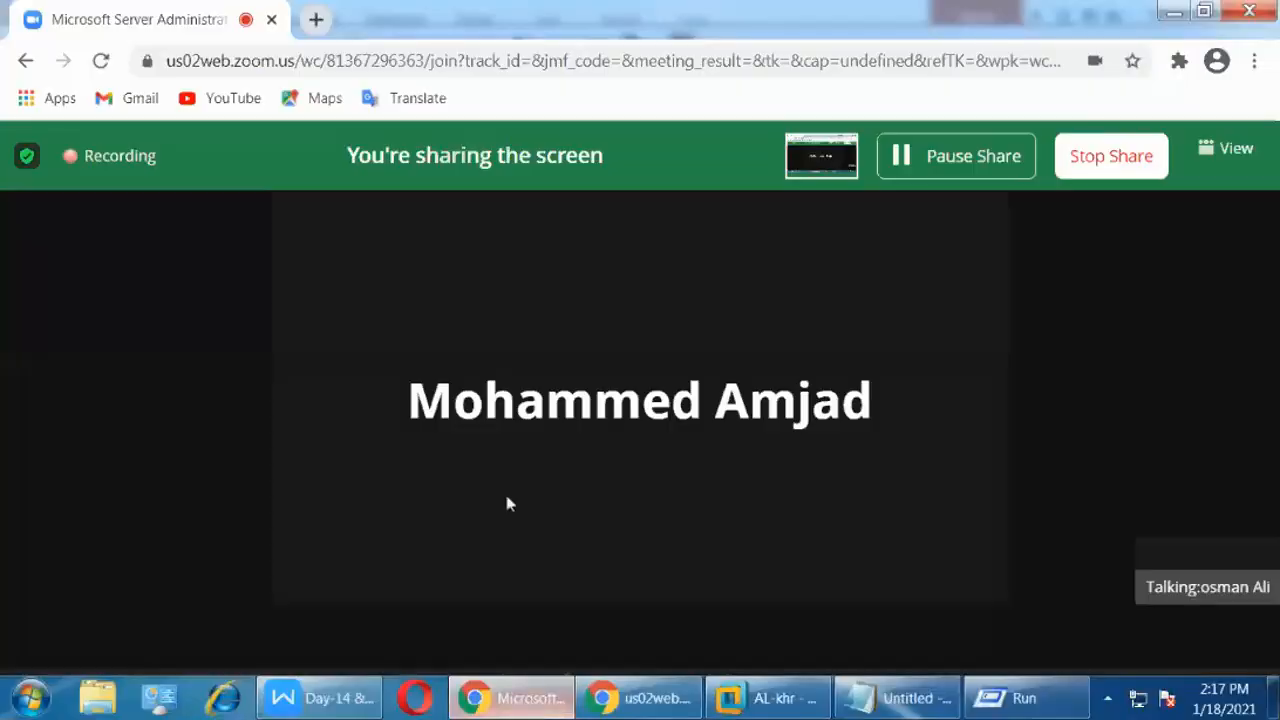
{"action": "left_click", "coordinate": [515, 702]}
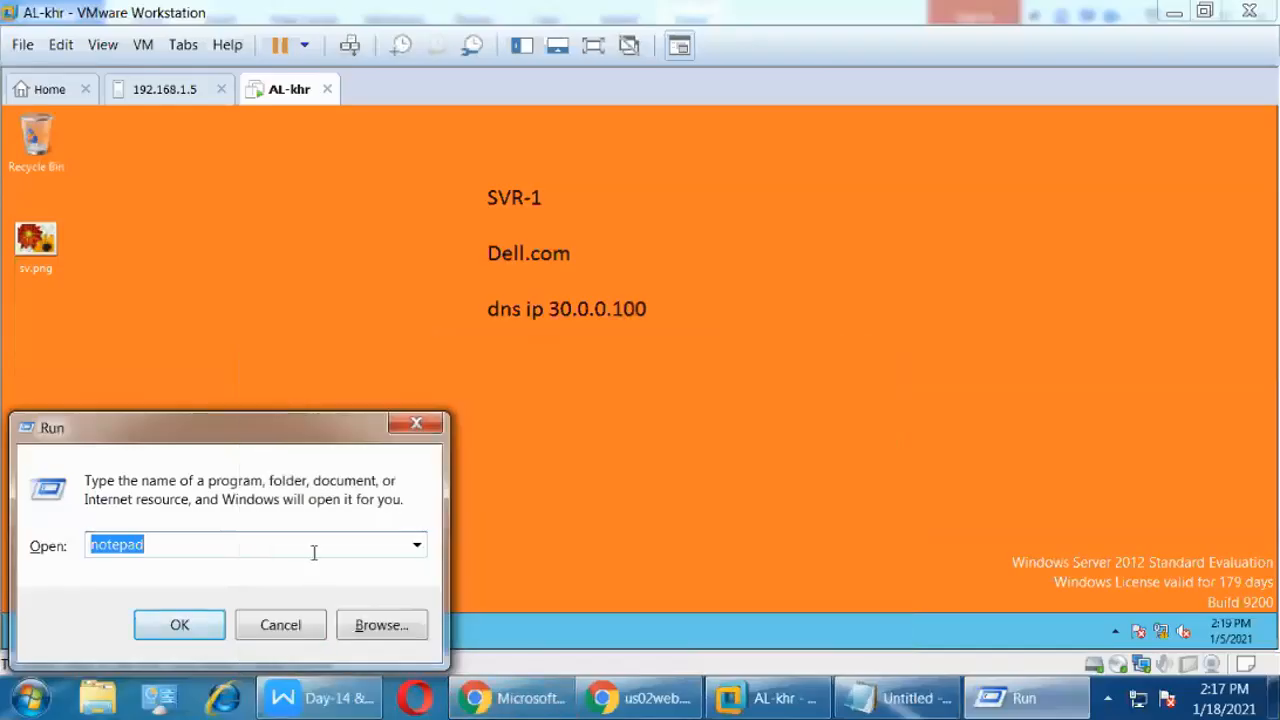
{"action": "left_click", "coordinate": [280, 624]}
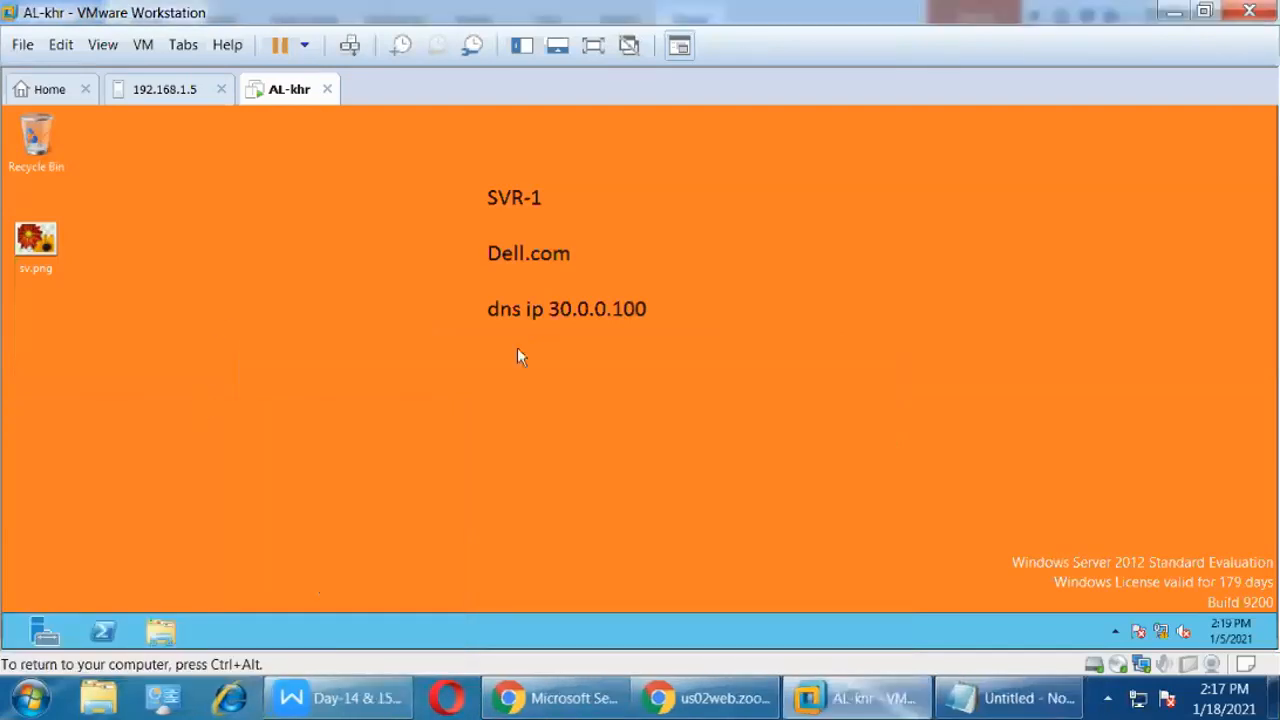
Open DNS Manager maximized on the server, expand SVR-1 and widen the console tree.
{"action": "key", "text": "super"}
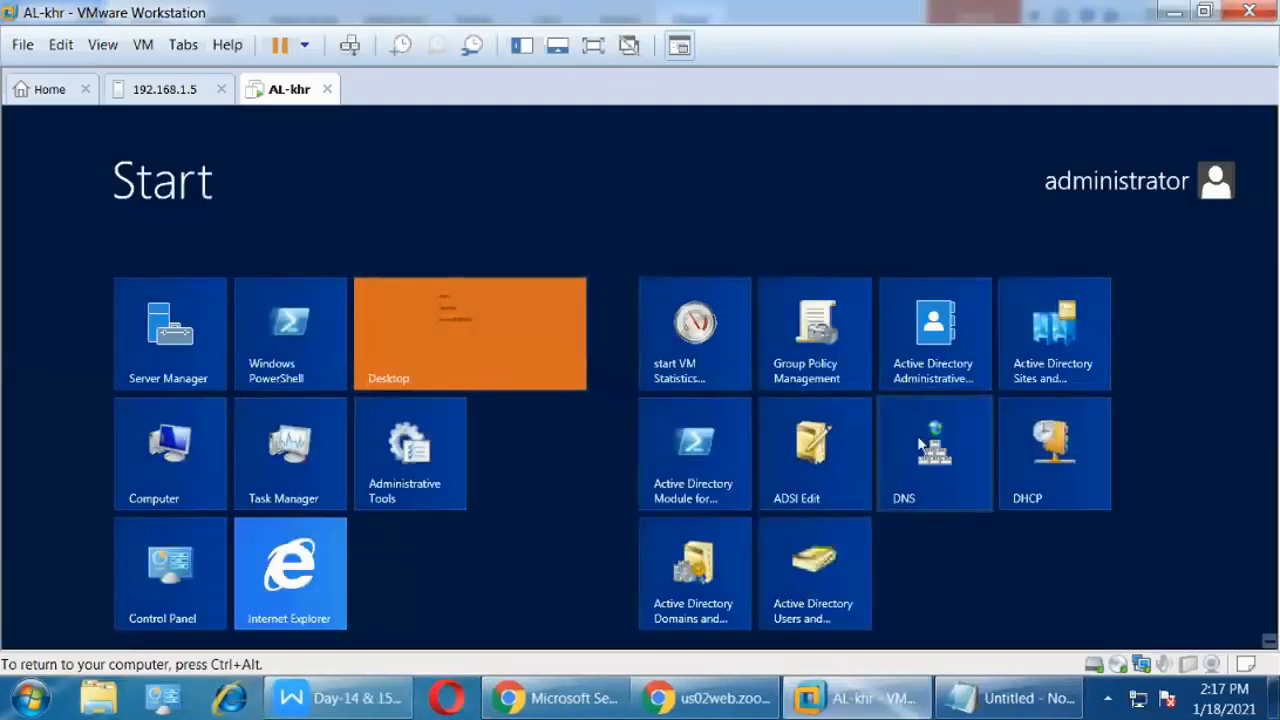
{"action": "left_click", "coordinate": [917, 435]}
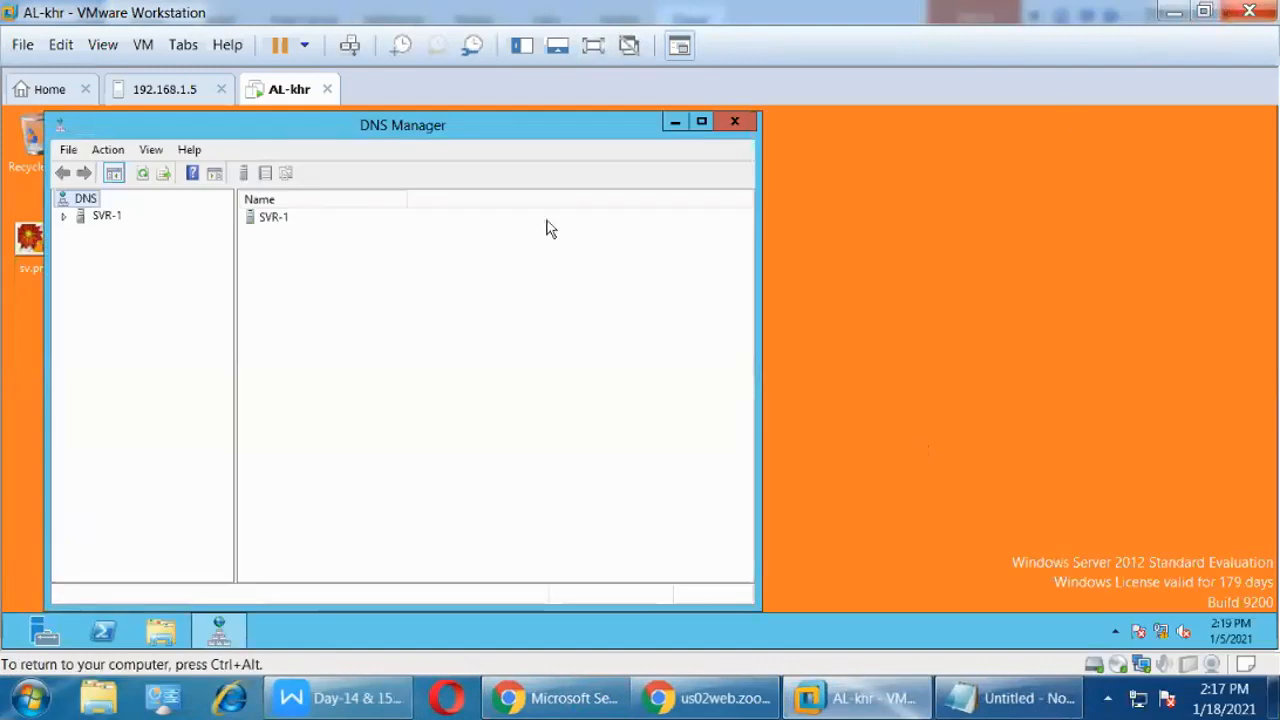
{"action": "left_click", "coordinate": [702, 124]}
{"action": "left_click", "coordinate": [13, 203]}
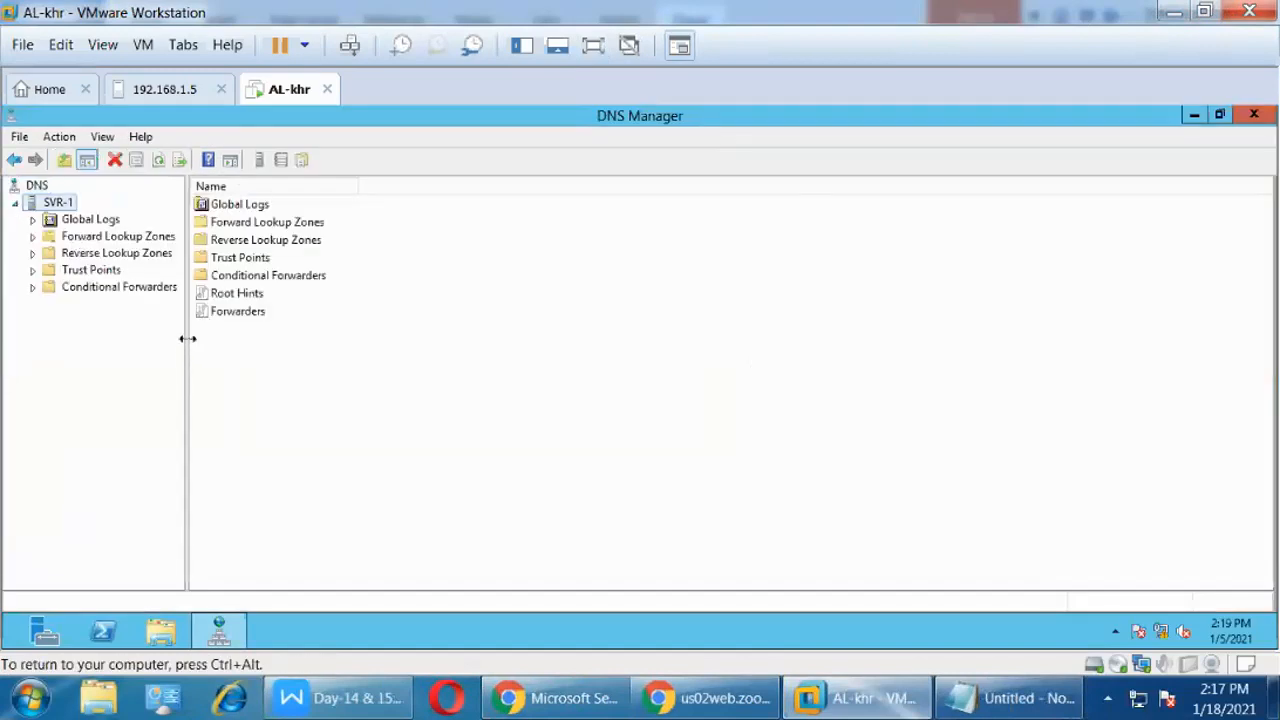
{"action": "left_click_drag", "start_coordinate": [186, 337], "coordinate": [316, 437]}
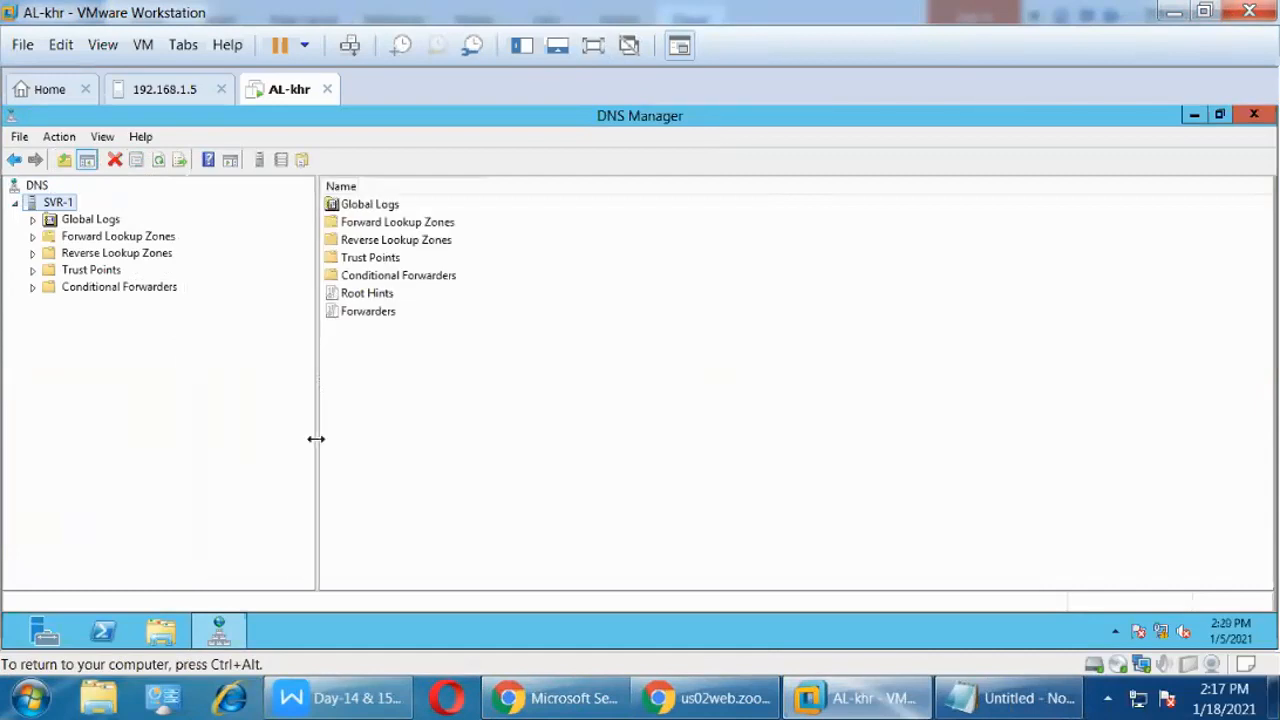
Look into the Forward and Reverse Lookup Zones folders and list the records of the dell.com zone.
{"action": "left_click", "coordinate": [72, 240]}
{"action": "left_click", "coordinate": [88, 256]}
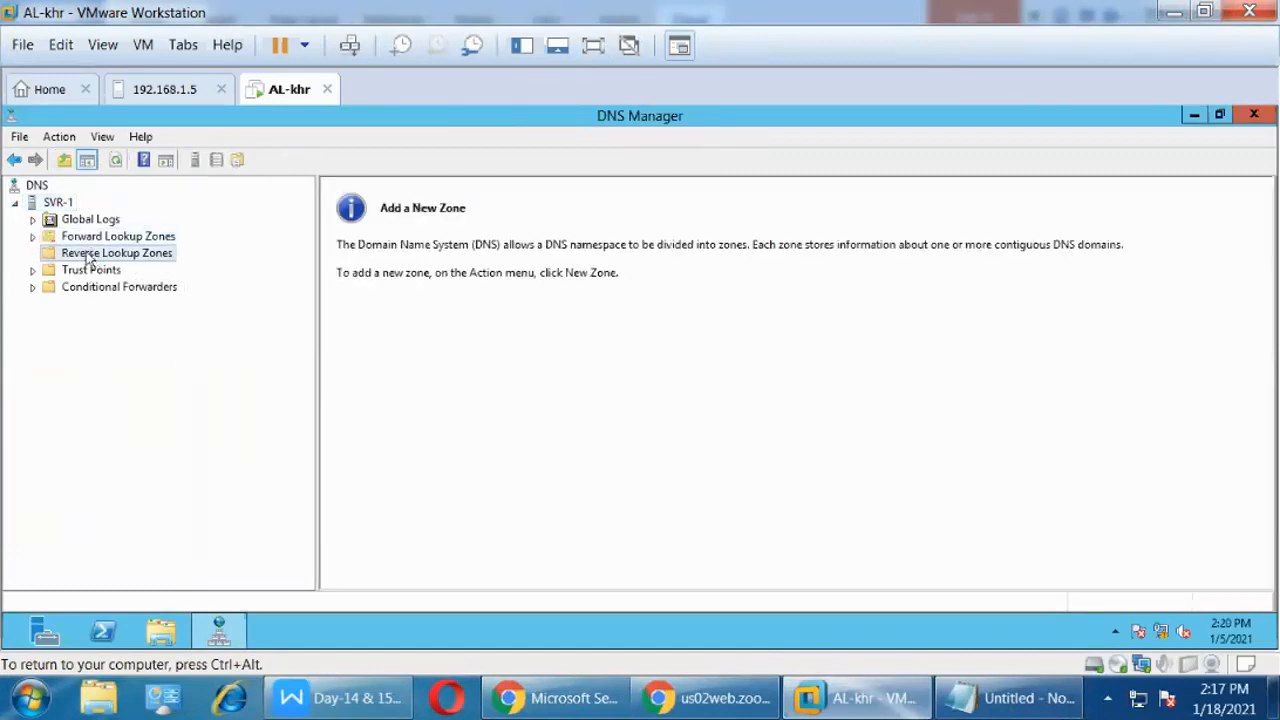
{"action": "left_click", "coordinate": [33, 237]}
{"action": "left_click", "coordinate": [72, 238]}
{"action": "left_click", "coordinate": [34, 237]}
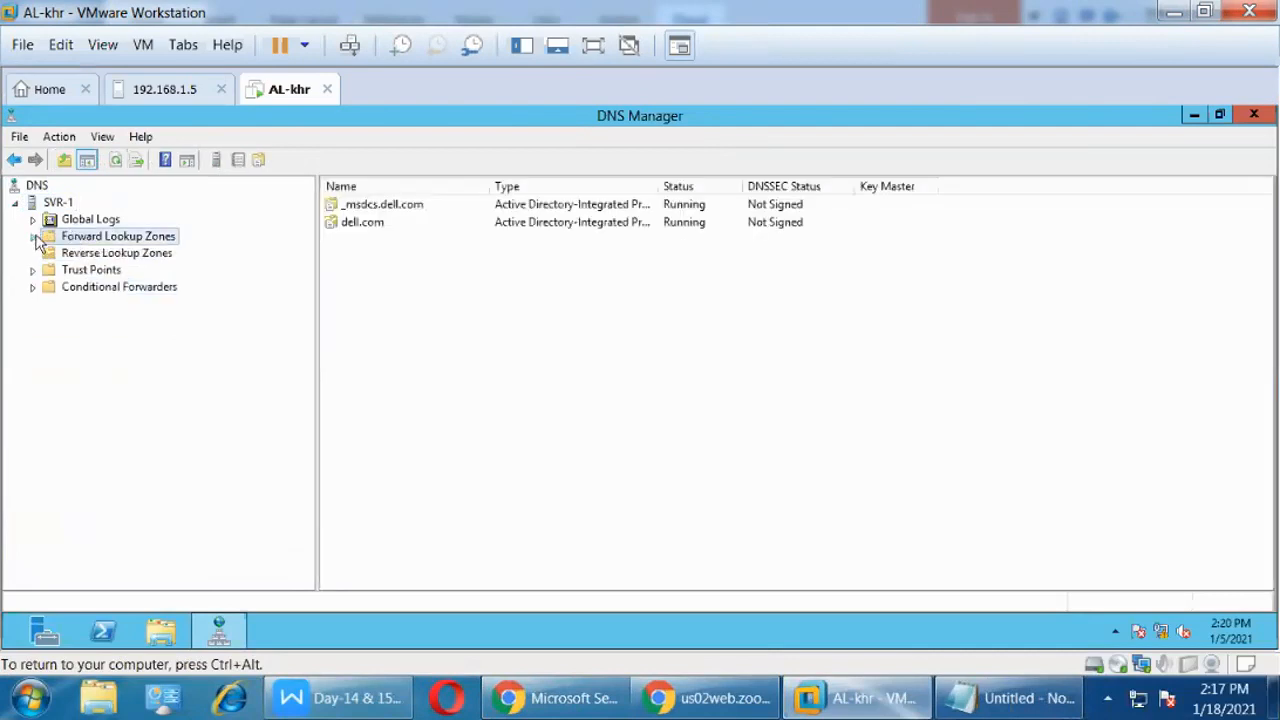
{"action": "left_click", "coordinate": [34, 237]}
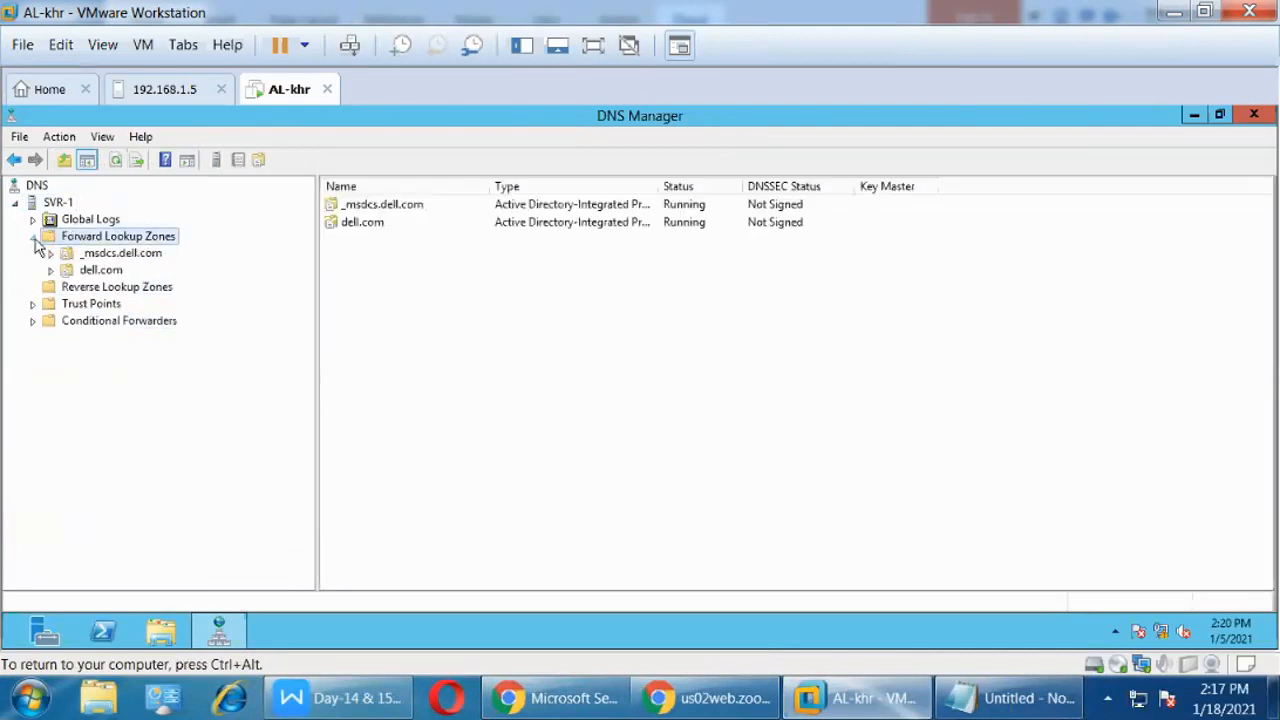
{"action": "left_click", "coordinate": [102, 271]}
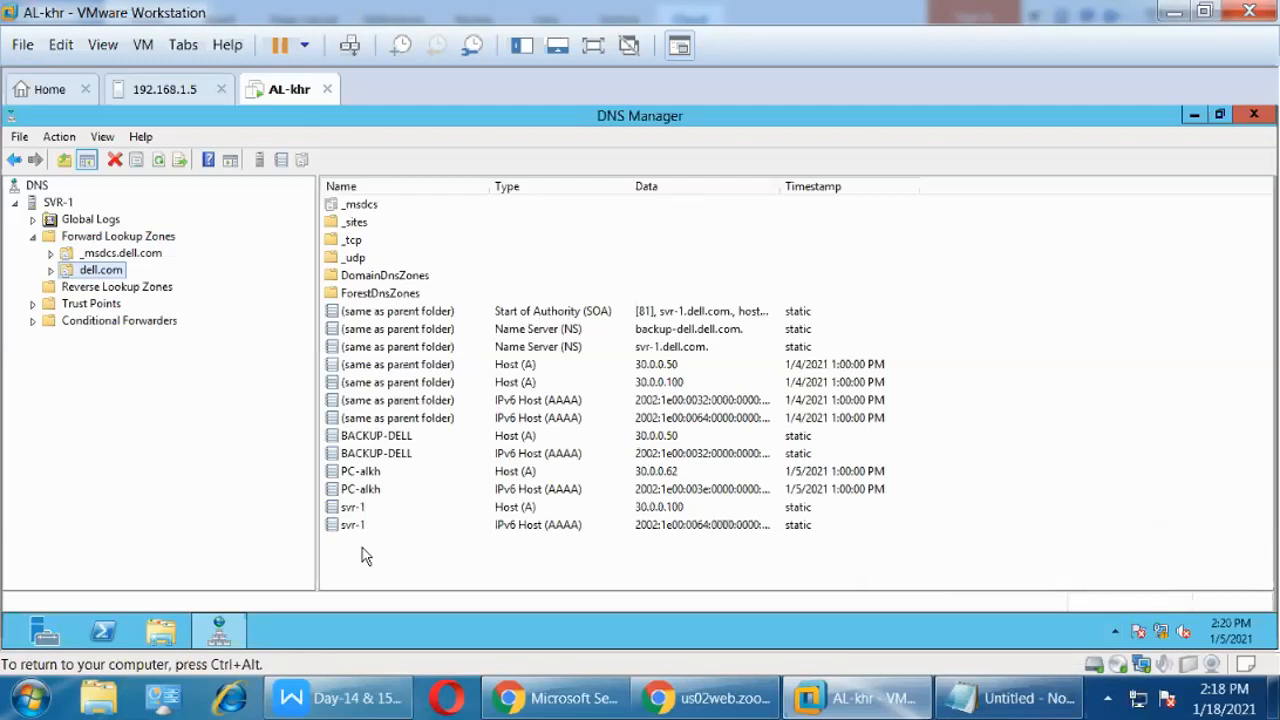
Examine the 30.0.0.100 host record and the SOA record, comparing them with the server details on the desktop wallpaper.
{"action": "left_click", "coordinate": [648, 384]}
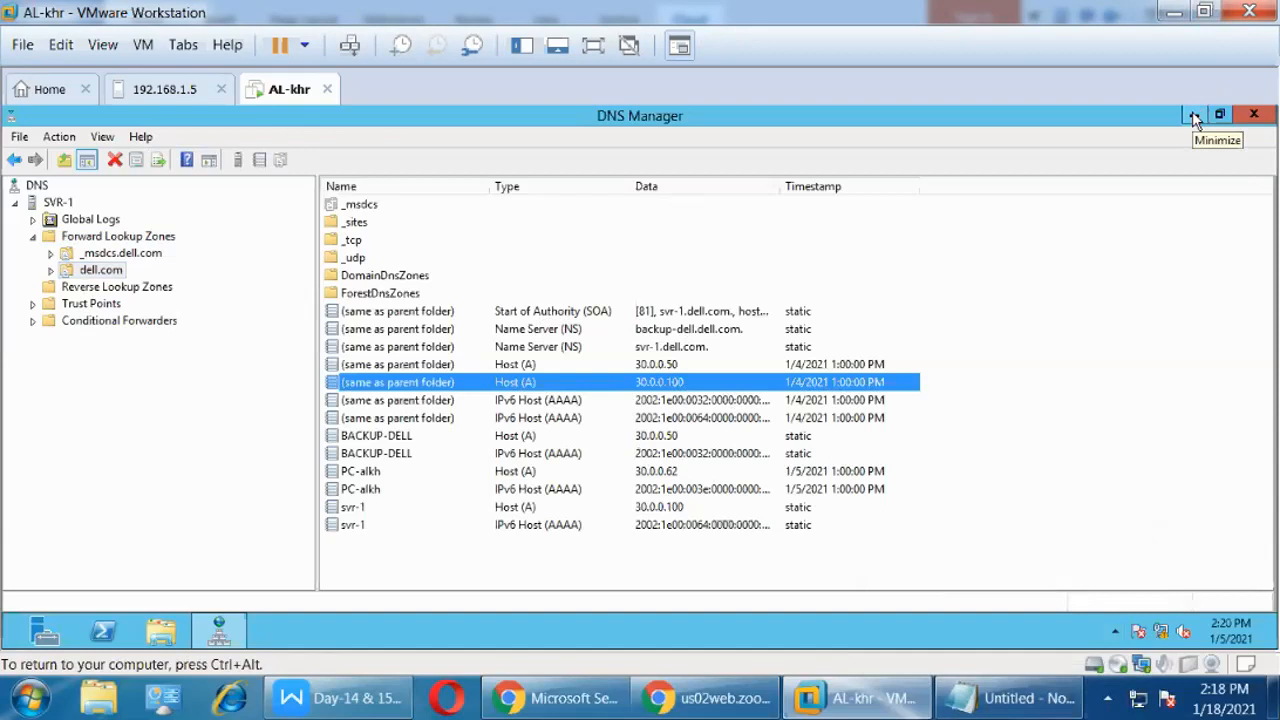
{"action": "left_click", "coordinate": [742, 313]}
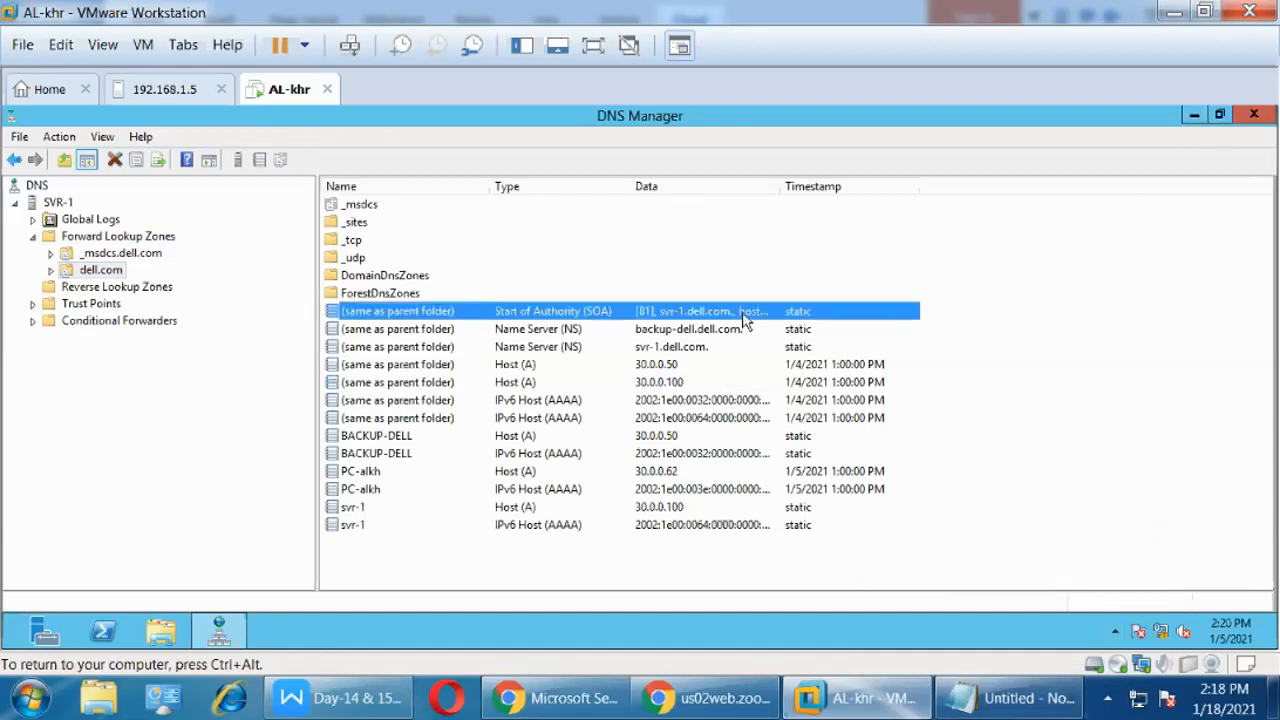
{"action": "left_click", "coordinate": [681, 384]}
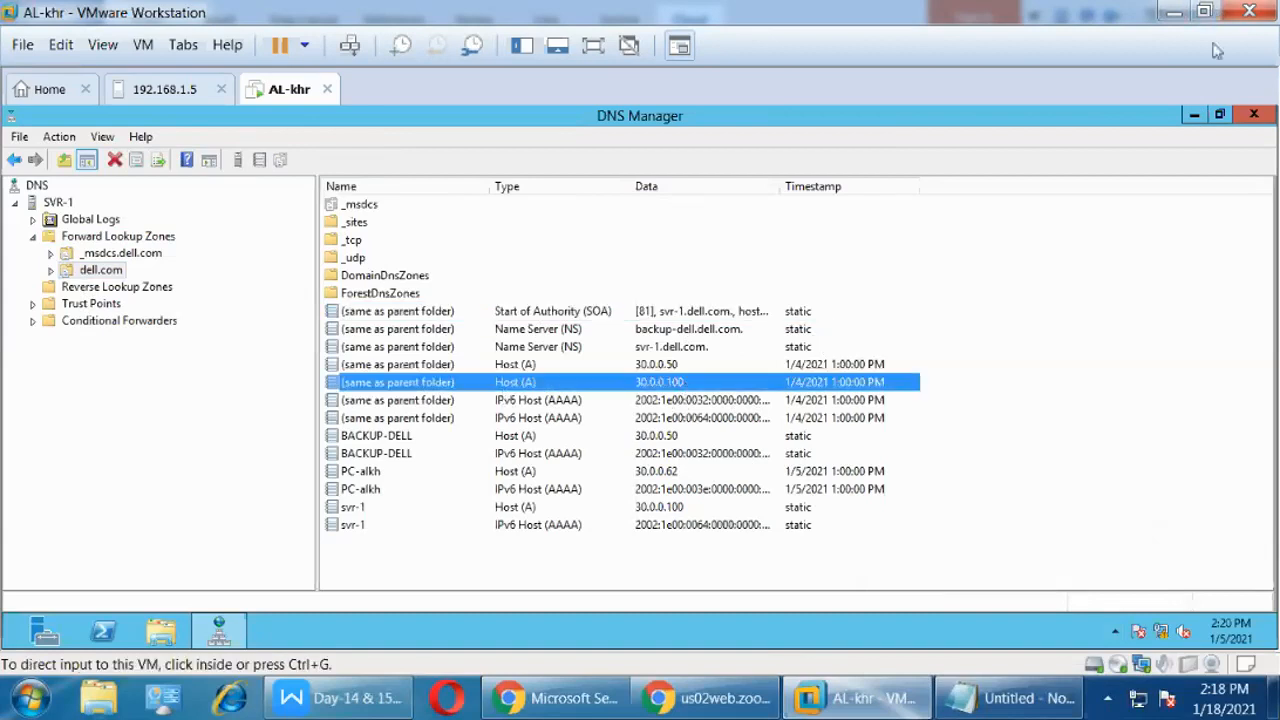
{"action": "left_click", "coordinate": [1194, 116]}
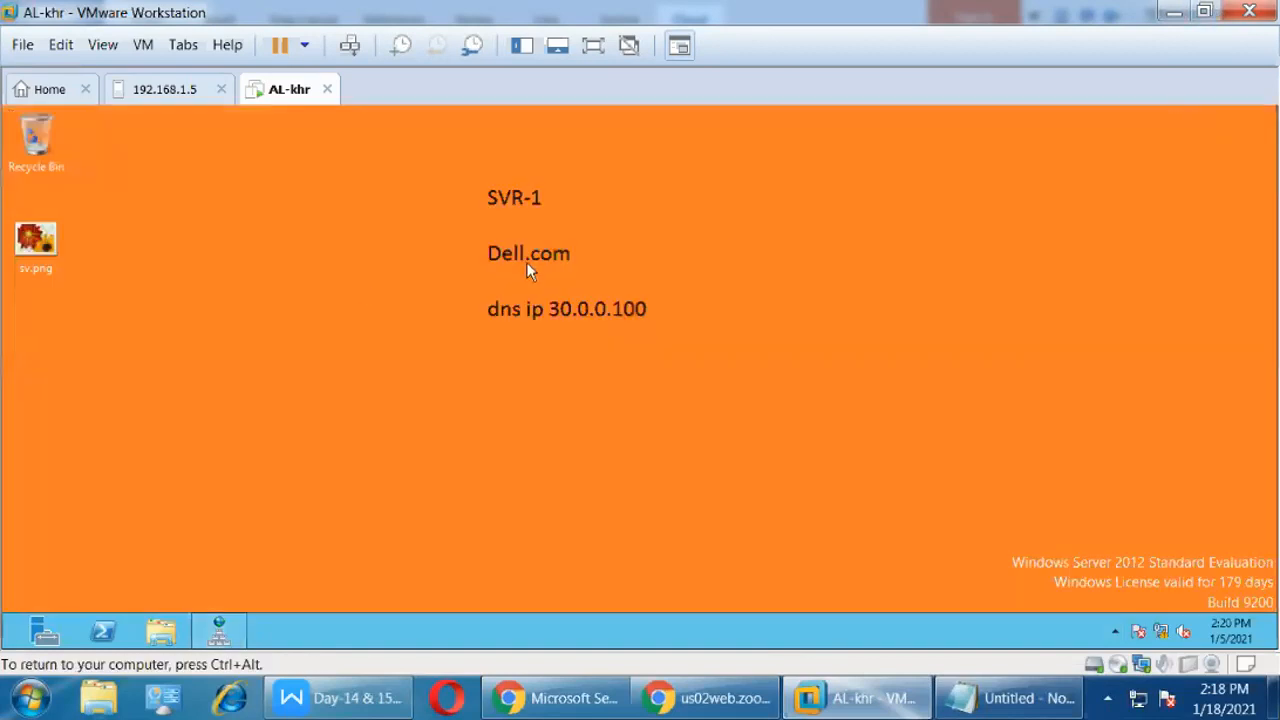
{"action": "left_click", "coordinate": [219, 630]}
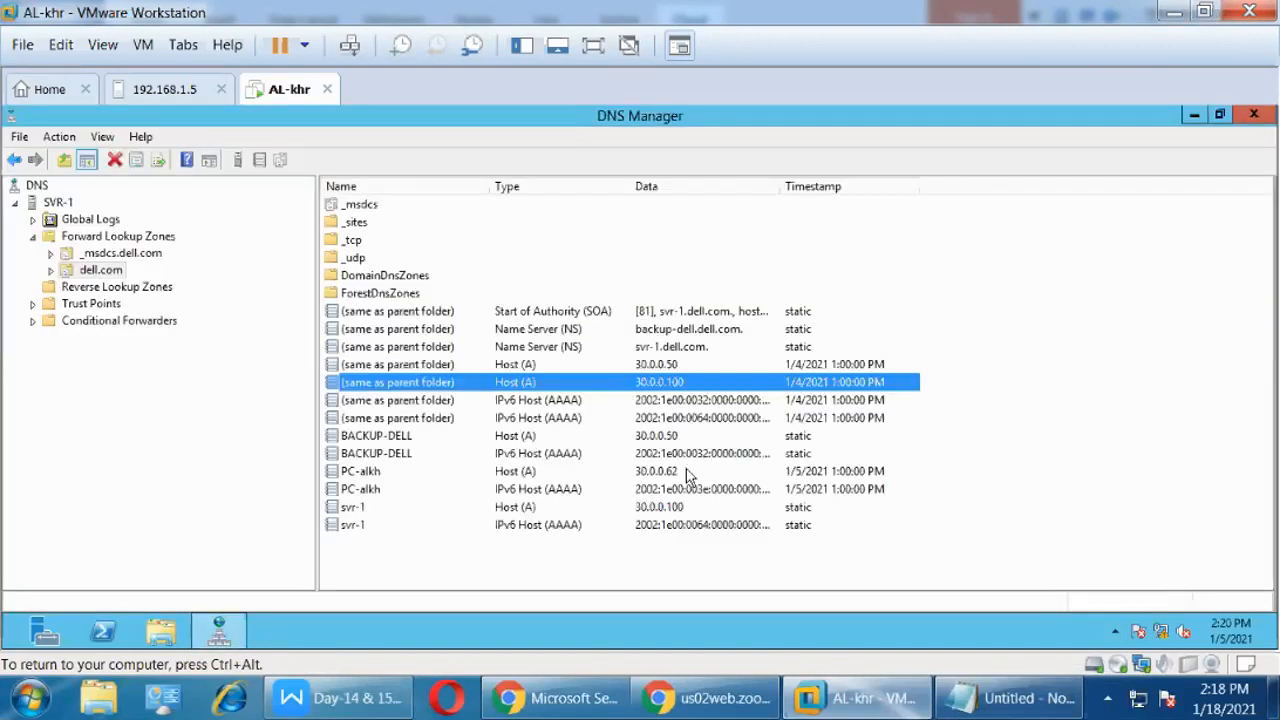
Check the Reverse Lookup Zones folder, and return to the record list of the dell.com forward zone.
{"action": "left_click", "coordinate": [32, 236]}
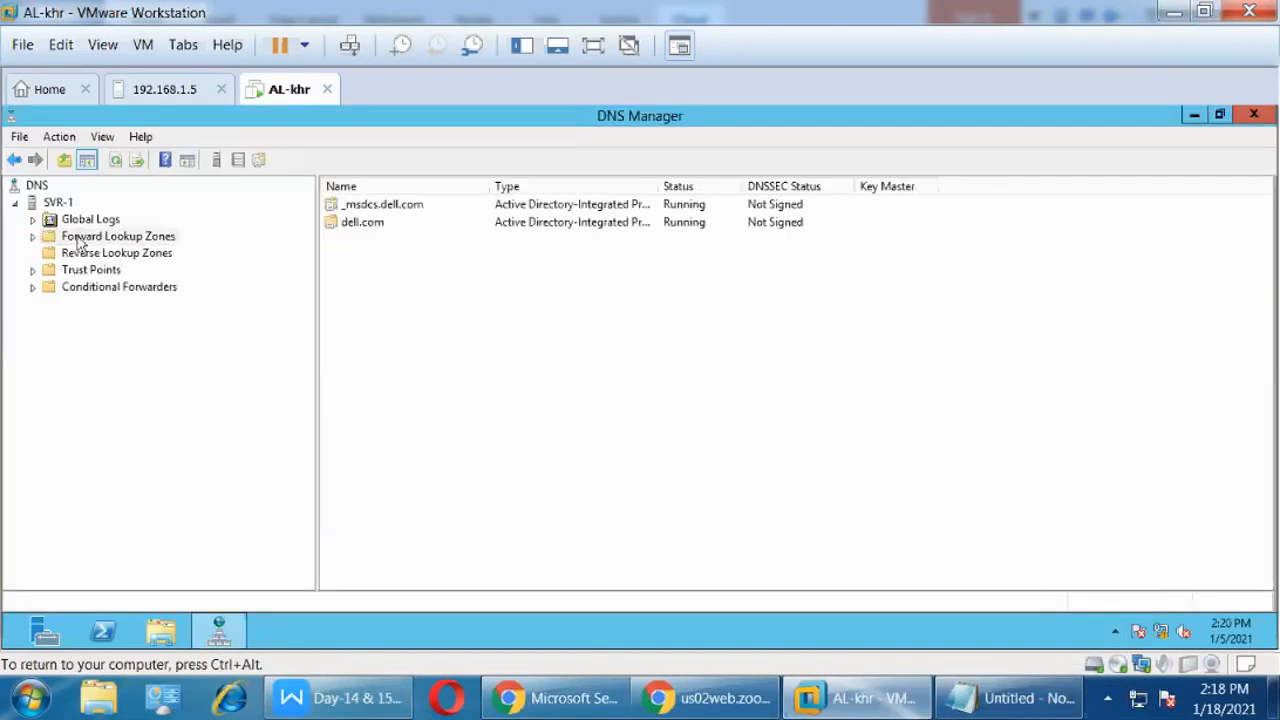
{"action": "left_click", "coordinate": [90, 256]}
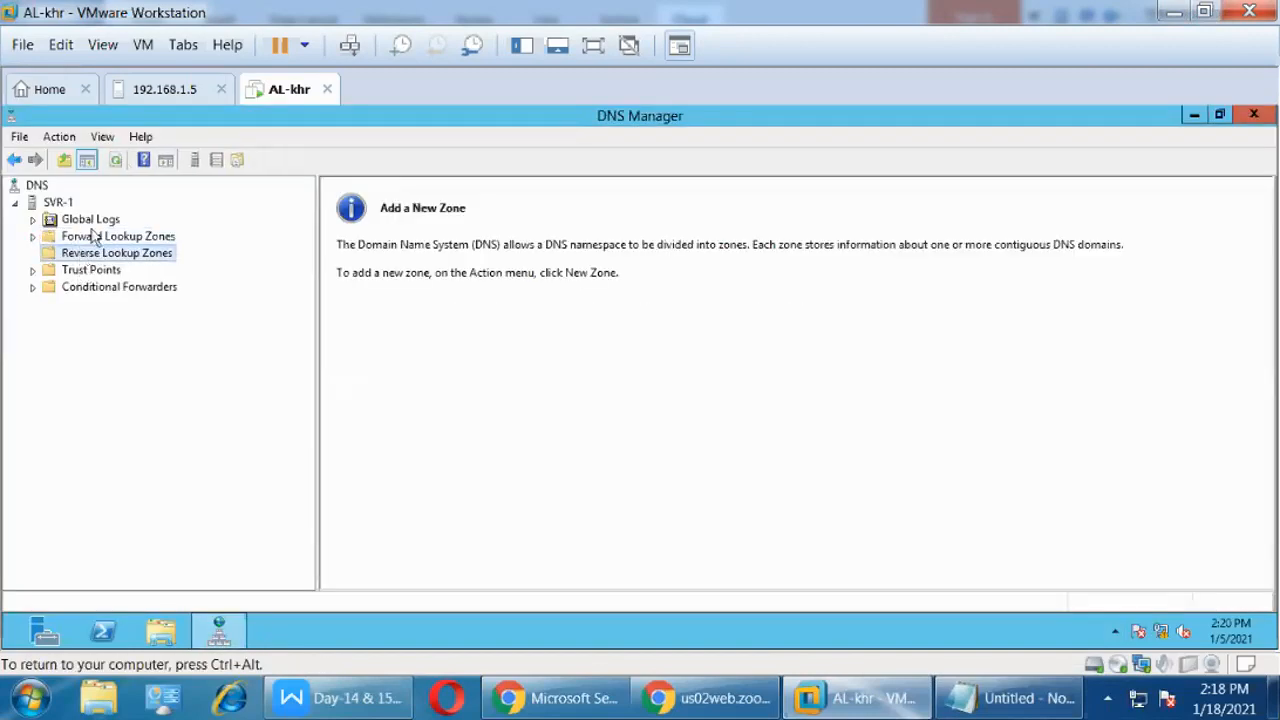
{"action": "left_click", "coordinate": [95, 238]}
{"action": "left_click", "coordinate": [32, 236]}
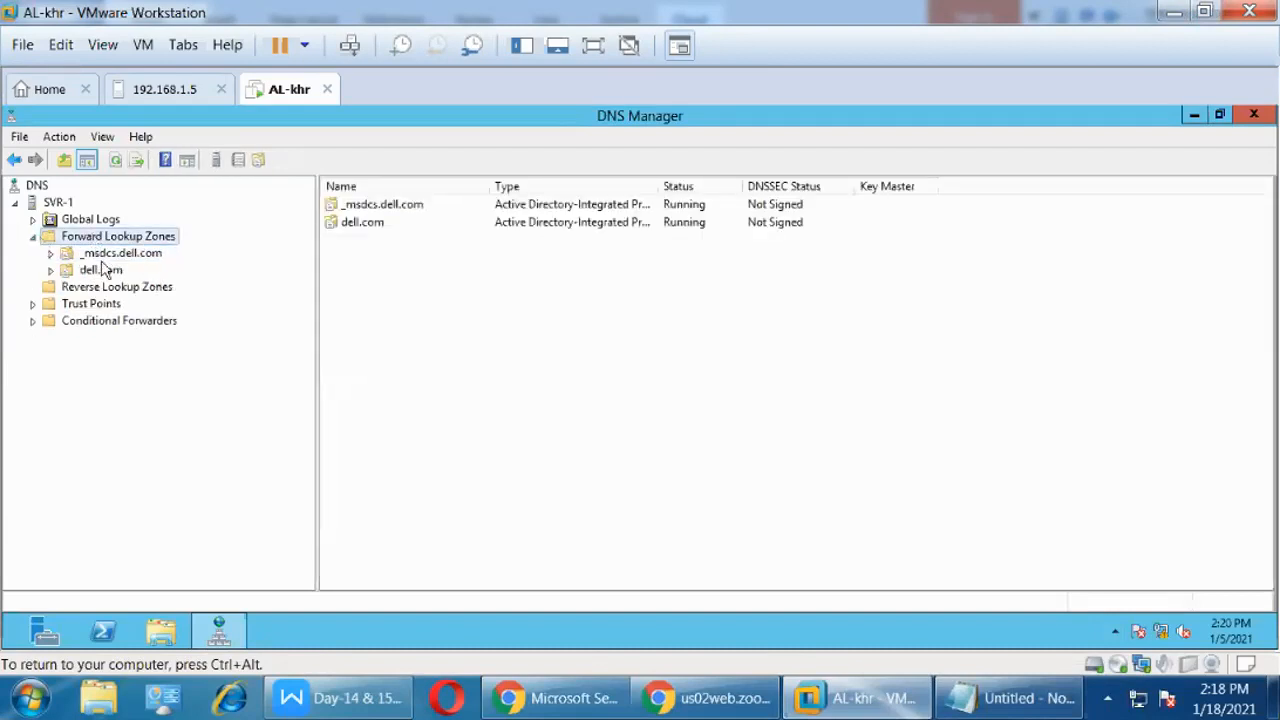
{"action": "left_click", "coordinate": [104, 274]}
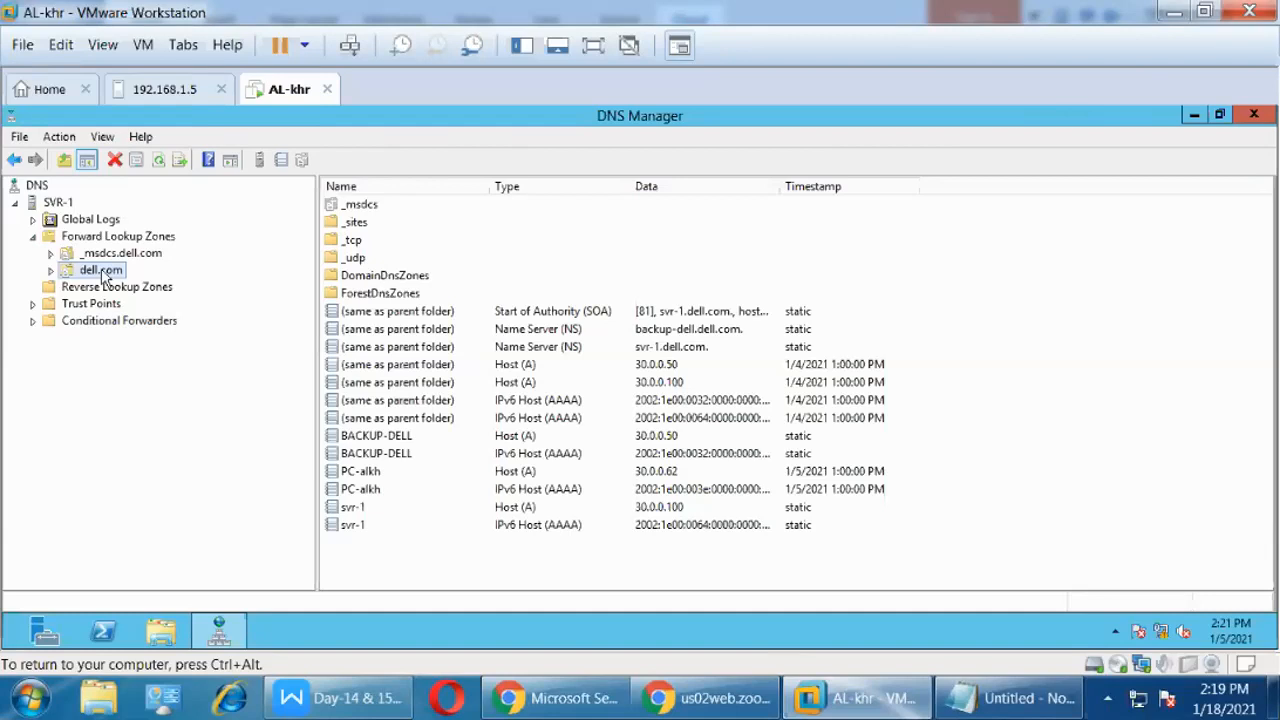
View the dell.com records under Forward Lookup Zones once more and collapse that folder.
{"action": "left_click", "coordinate": [34, 237]}
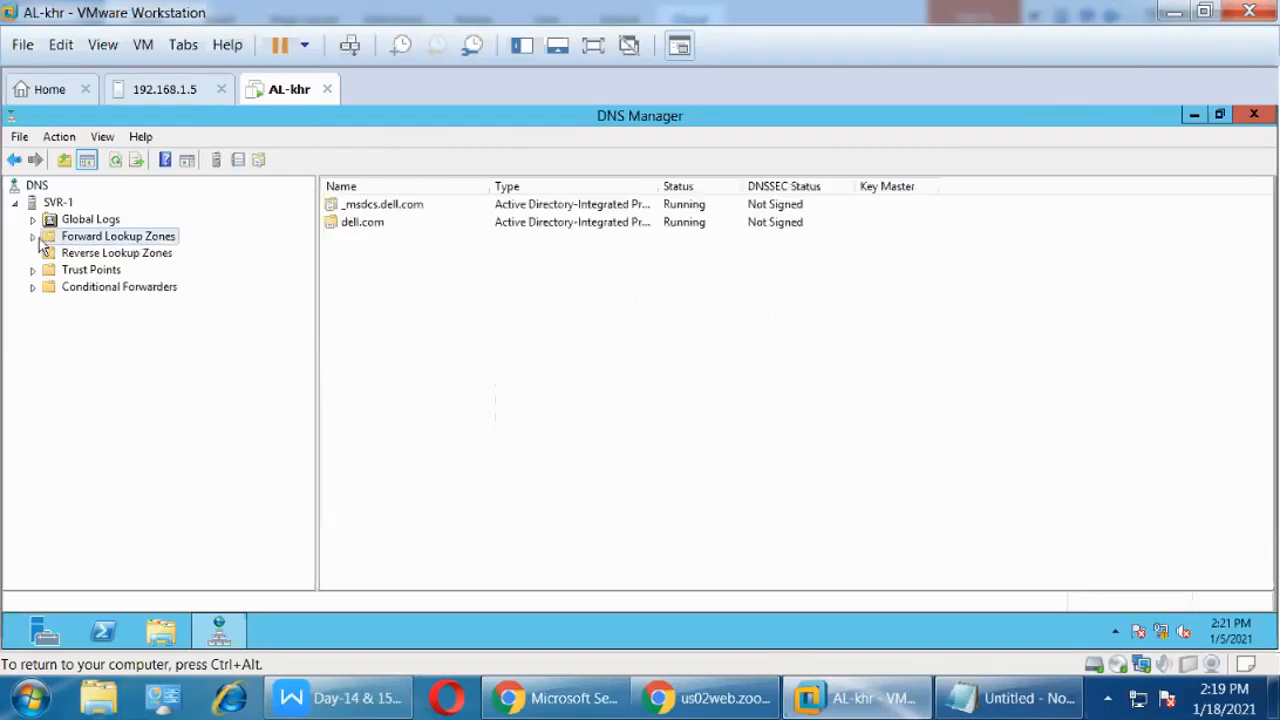
{"action": "left_click", "coordinate": [33, 237]}
{"action": "left_click", "coordinate": [100, 272]}
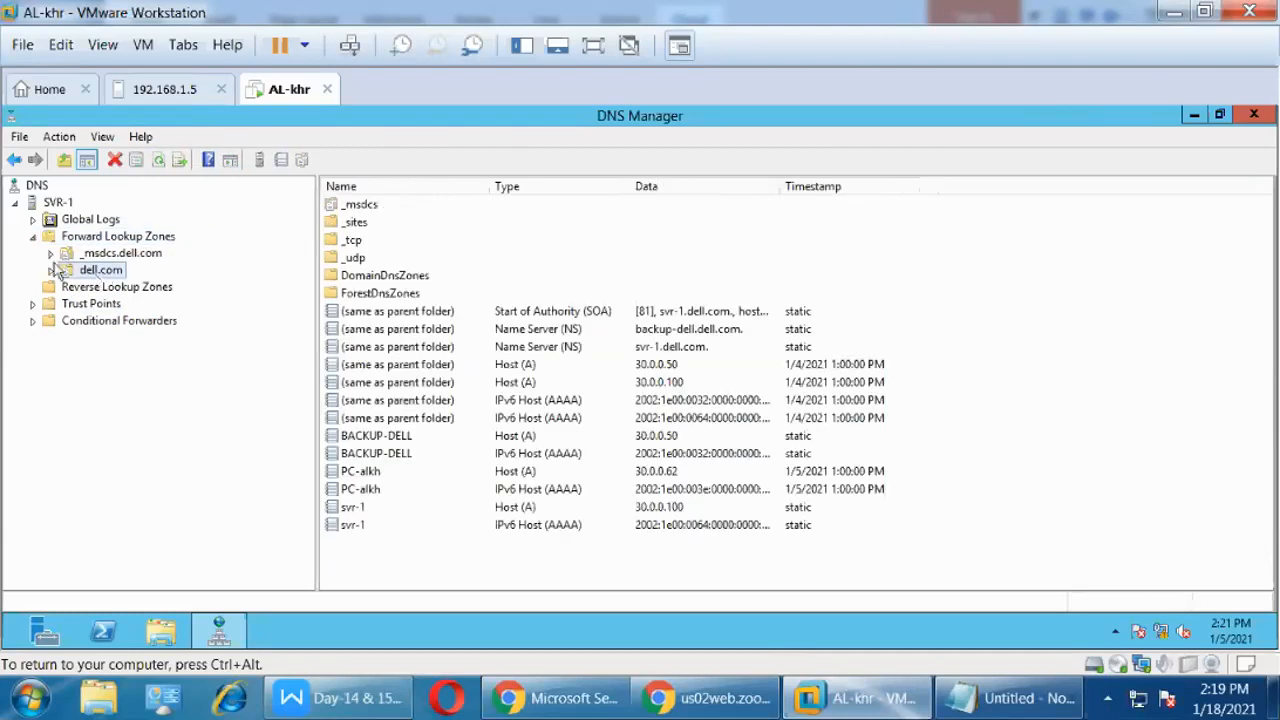
{"action": "left_click", "coordinate": [33, 237]}
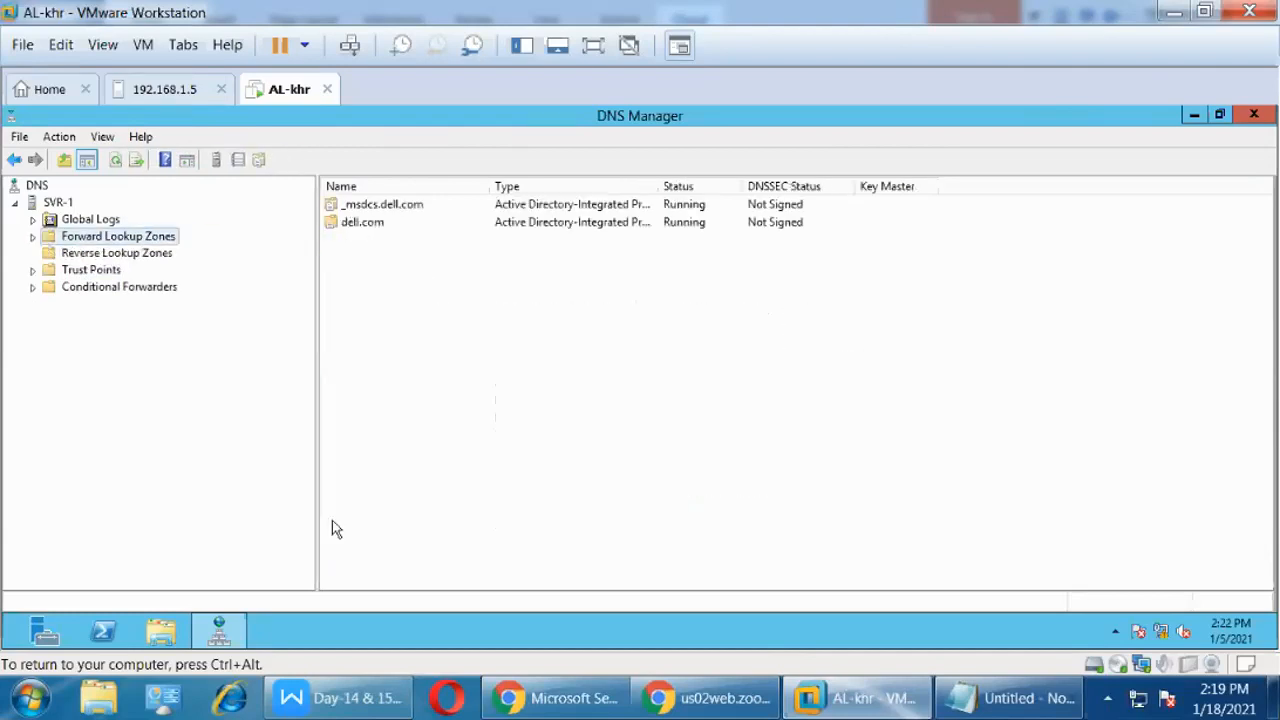
Read the Forward and Reverse Lookup Zone slide in the WPS Writer PDF, and return to the virtual machine's DNS Manager.
{"action": "left_click", "coordinate": [340, 698]}
{"action": "scroll", "coordinate": [370, 357], "scroll_direction": "up", "scroll_amount": 10}
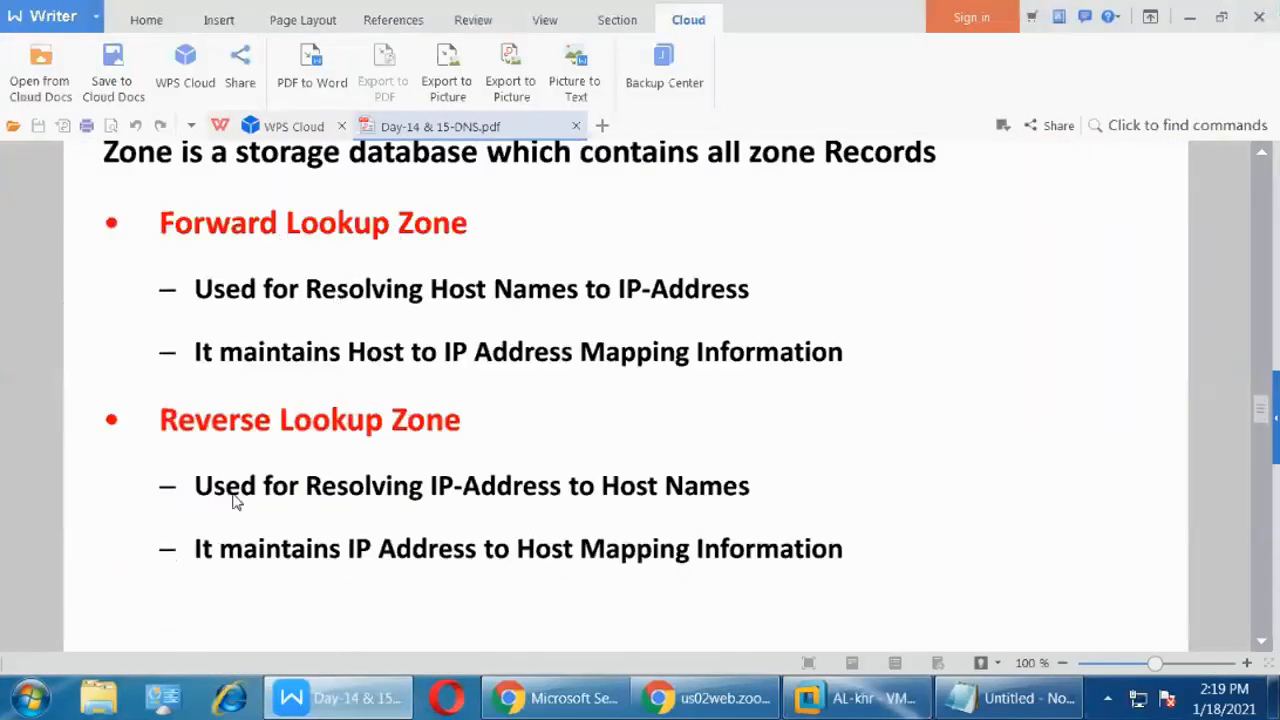
{"action": "mouse_move", "coordinate": [903, 716]}
{"action": "left_click", "coordinate": [827, 609]}
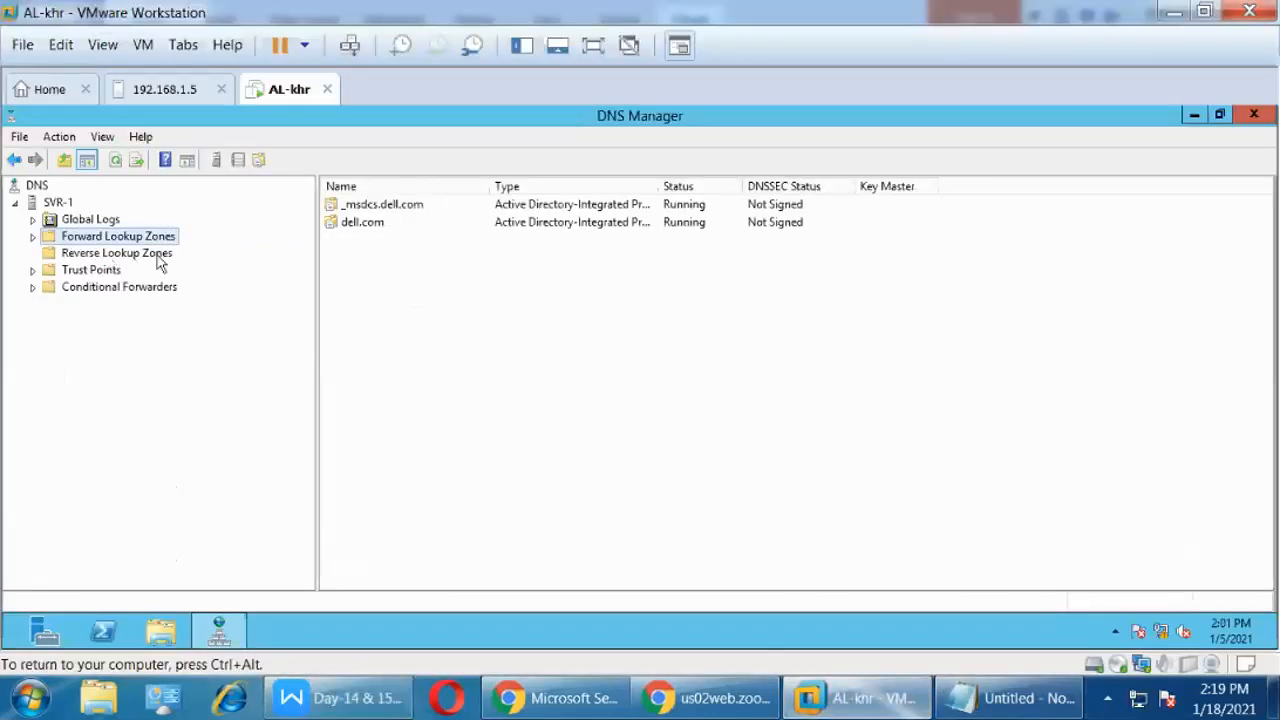
Switch back to the DNS PDF in WPS Writer and go through the Types of Records slides to Zone Types.
{"action": "left_click", "coordinate": [340, 698]}
{"action": "scroll", "coordinate": [347, 335], "scroll_direction": "down", "scroll_amount": 3}
{"action": "scroll", "coordinate": [347, 335], "scroll_direction": "down", "scroll_amount": 10}
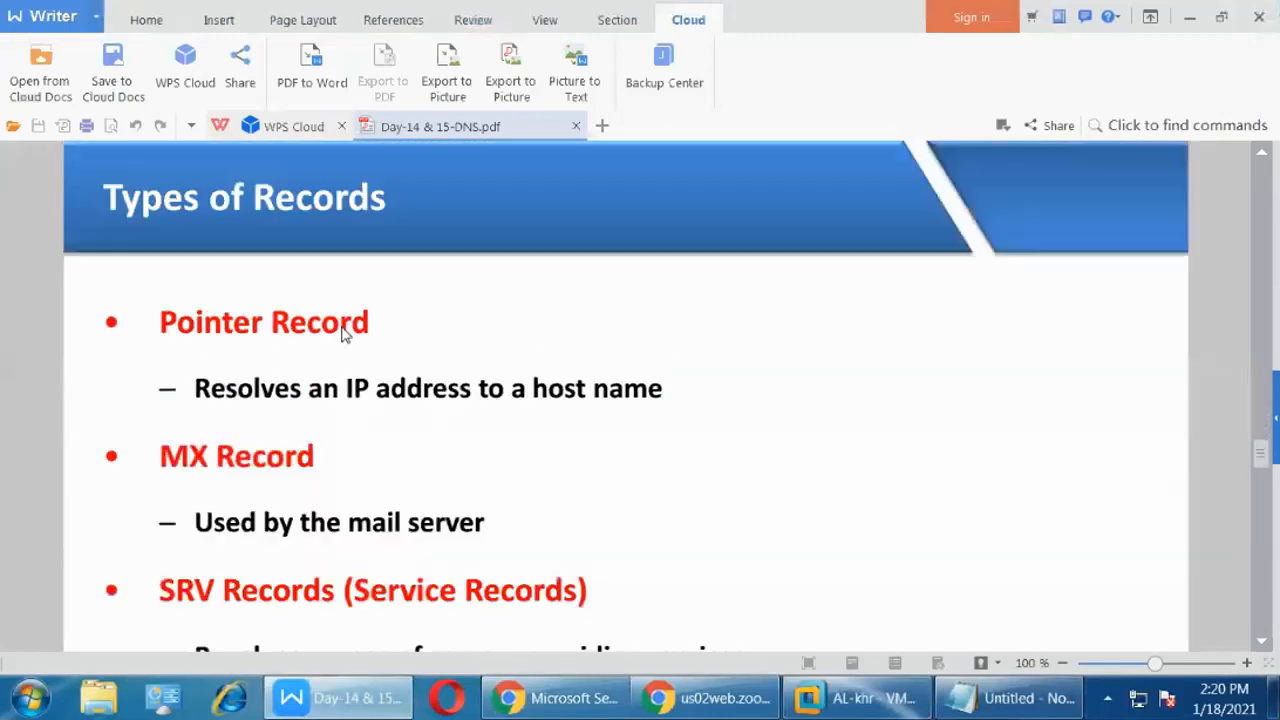
{"action": "scroll", "coordinate": [340, 334], "scroll_direction": "down", "scroll_amount": 8}
{"action": "scroll", "coordinate": [340, 334], "scroll_direction": "up", "scroll_amount": 3}
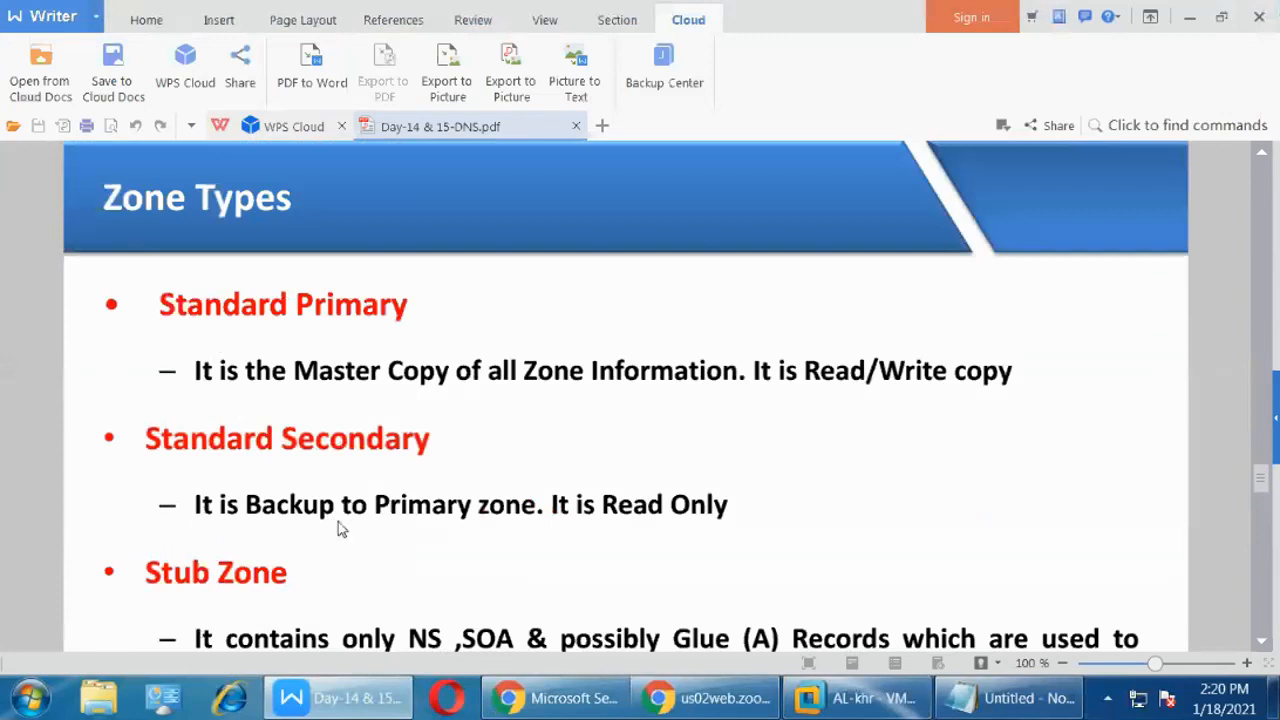
Read the rest of the Zone Types slide, and switch to the virtual machine's DNS Manager to show the dell.com forward zone records.
{"action": "scroll", "coordinate": [320, 566], "scroll_direction": "down", "scroll_amount": 1}
{"action": "scroll", "coordinate": [240, 515], "scroll_direction": "down", "scroll_amount": 2}
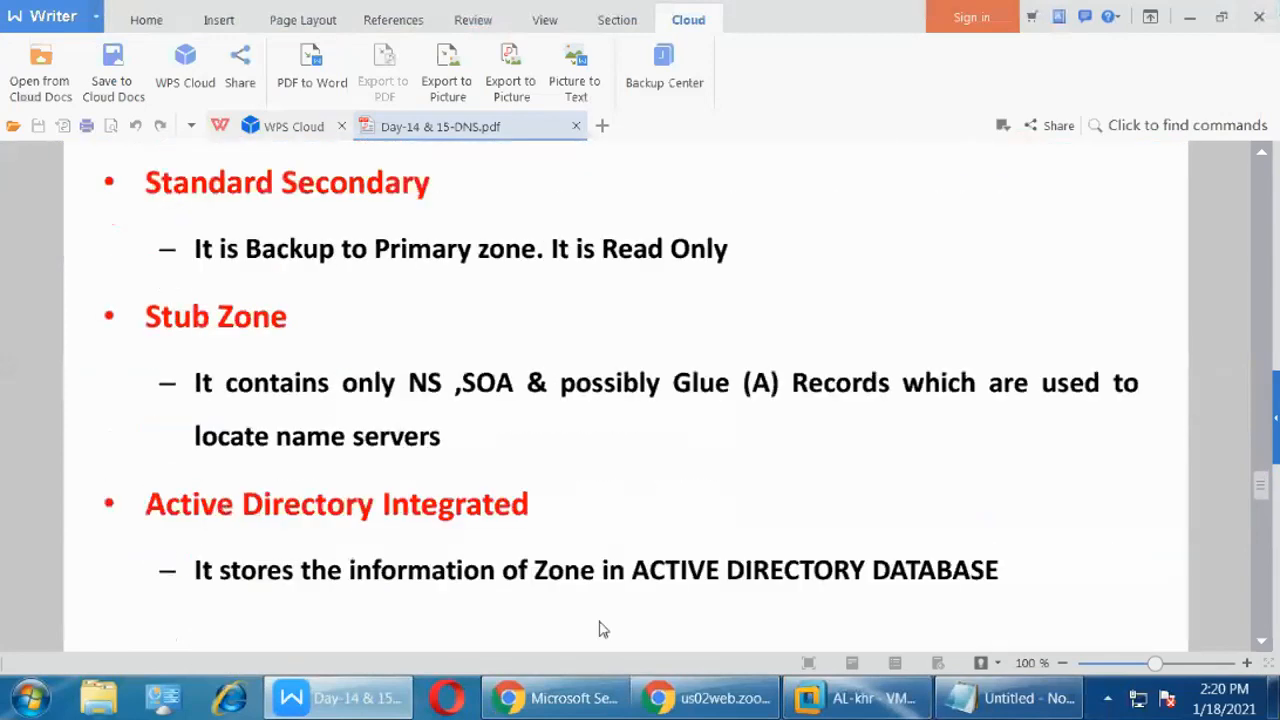
{"action": "mouse_move", "coordinate": [873, 708]}
{"action": "left_click", "coordinate": [1110, 578]}
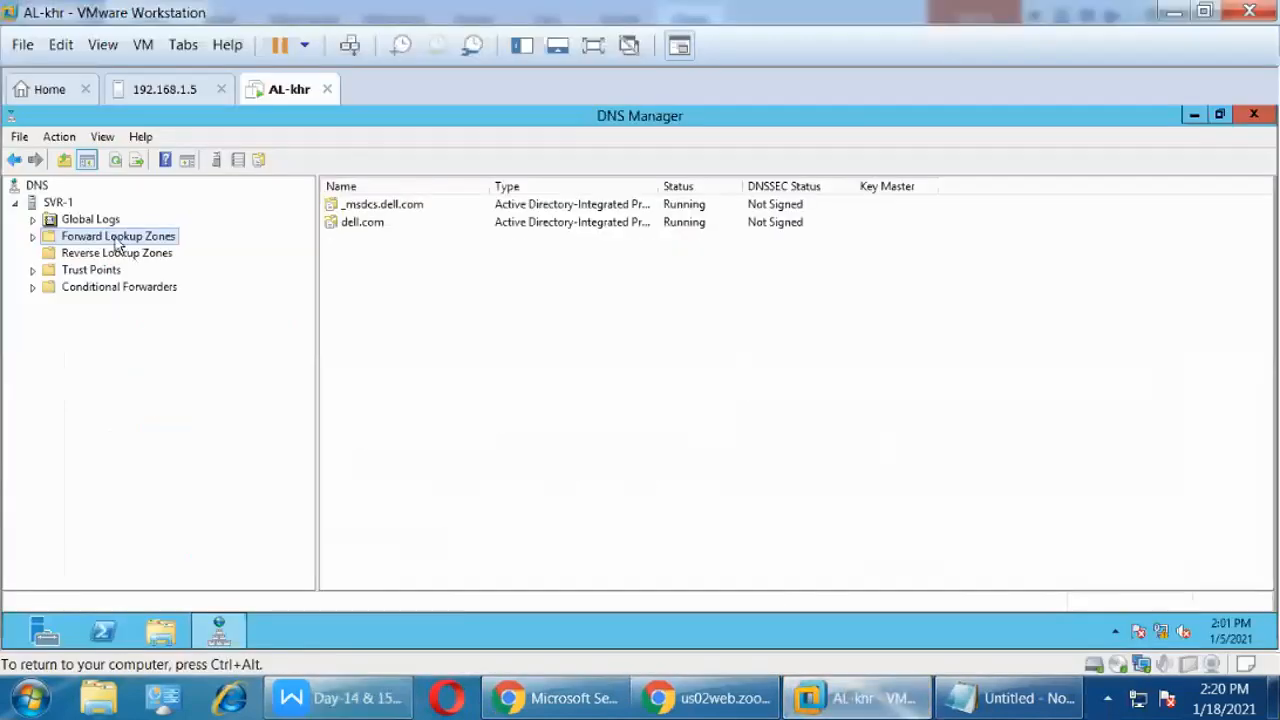
{"action": "left_click", "coordinate": [33, 236]}
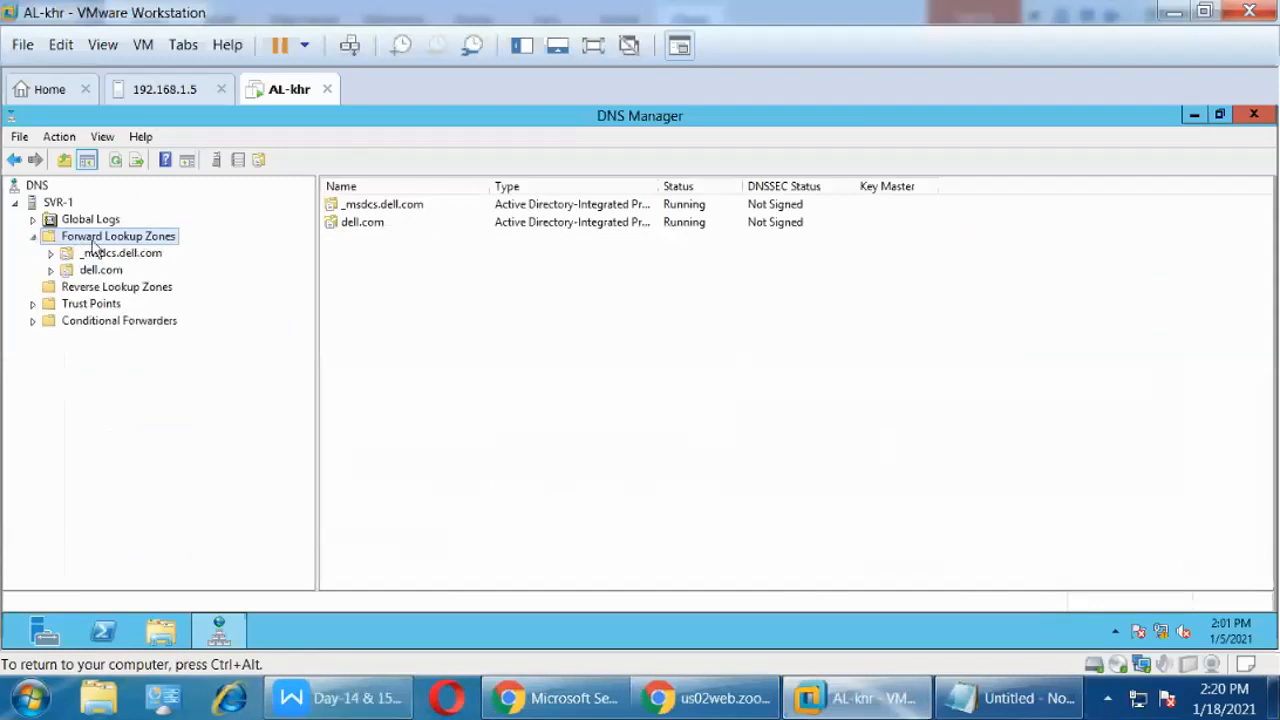
{"action": "left_click", "coordinate": [100, 274]}
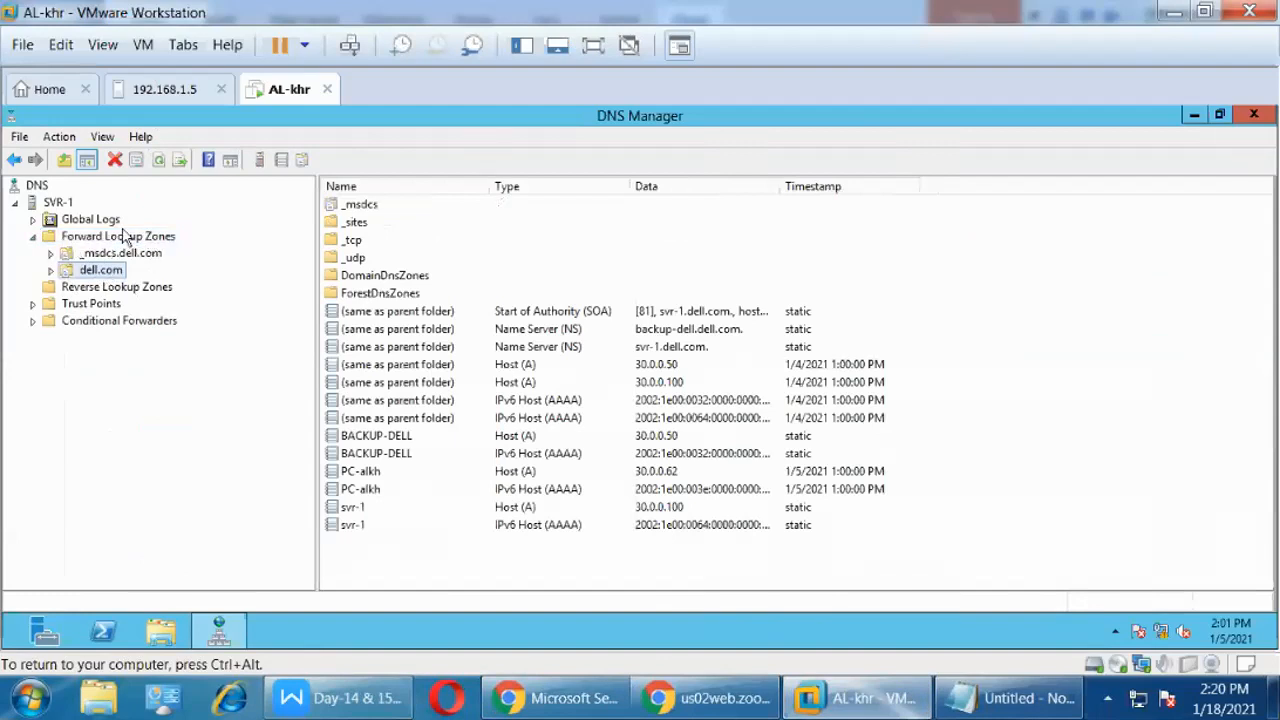
Open the dell.com zone's properties and examine its general settings and zone replication scope options without changing them.
{"action": "right_click", "coordinate": [97, 280]}
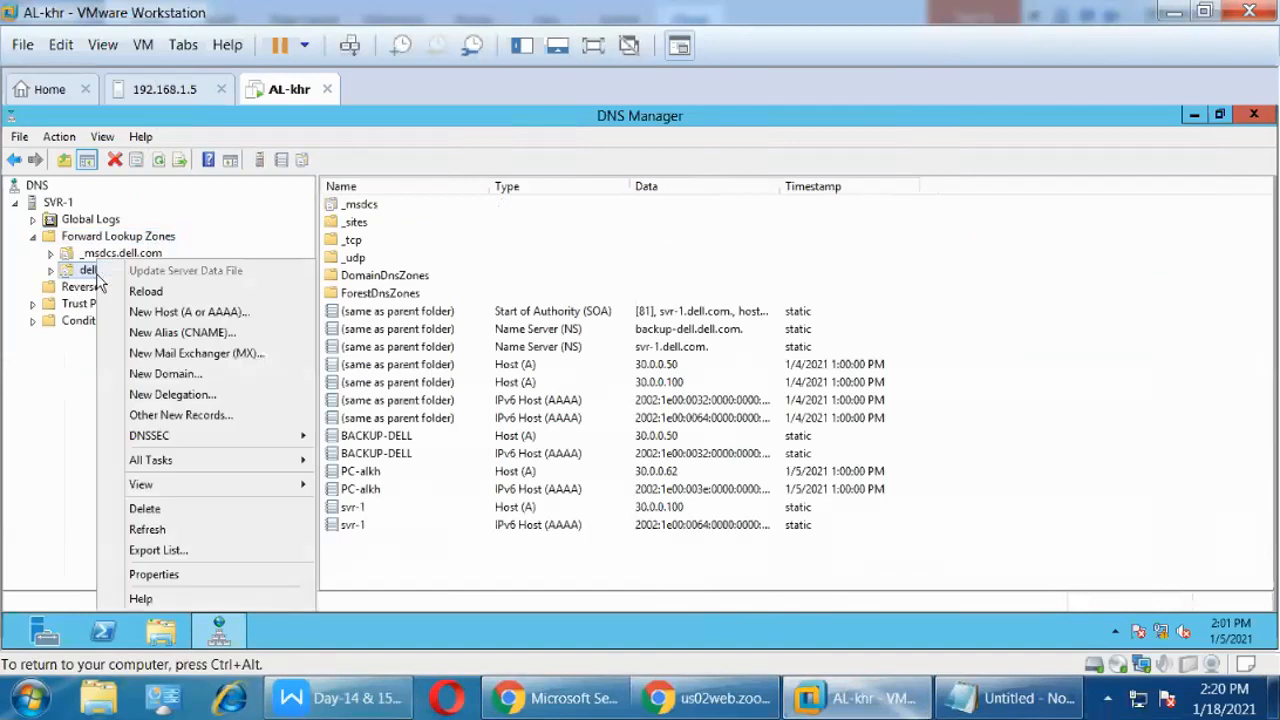
{"action": "left_click", "coordinate": [72, 274]}
{"action": "right_click", "coordinate": [73, 274]}
{"action": "left_click", "coordinate": [262, 224]}
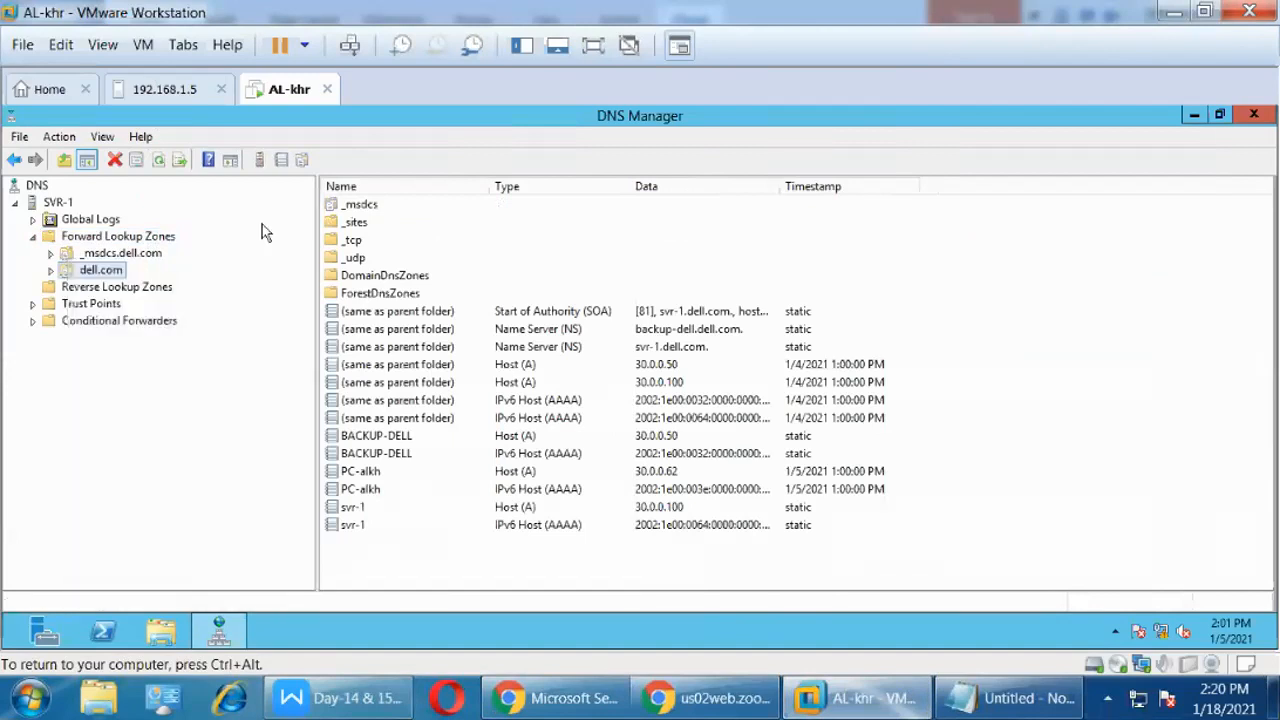
{"action": "right_click", "coordinate": [113, 272]}
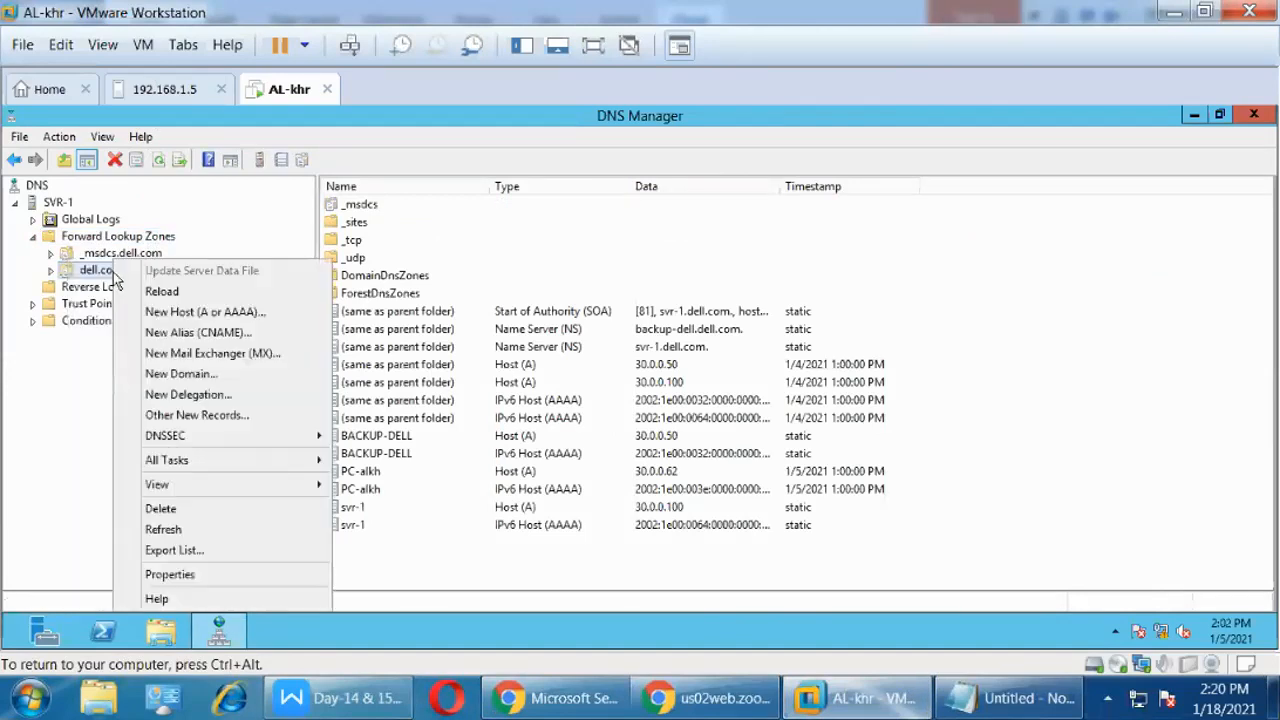
{"action": "left_click", "coordinate": [172, 573]}
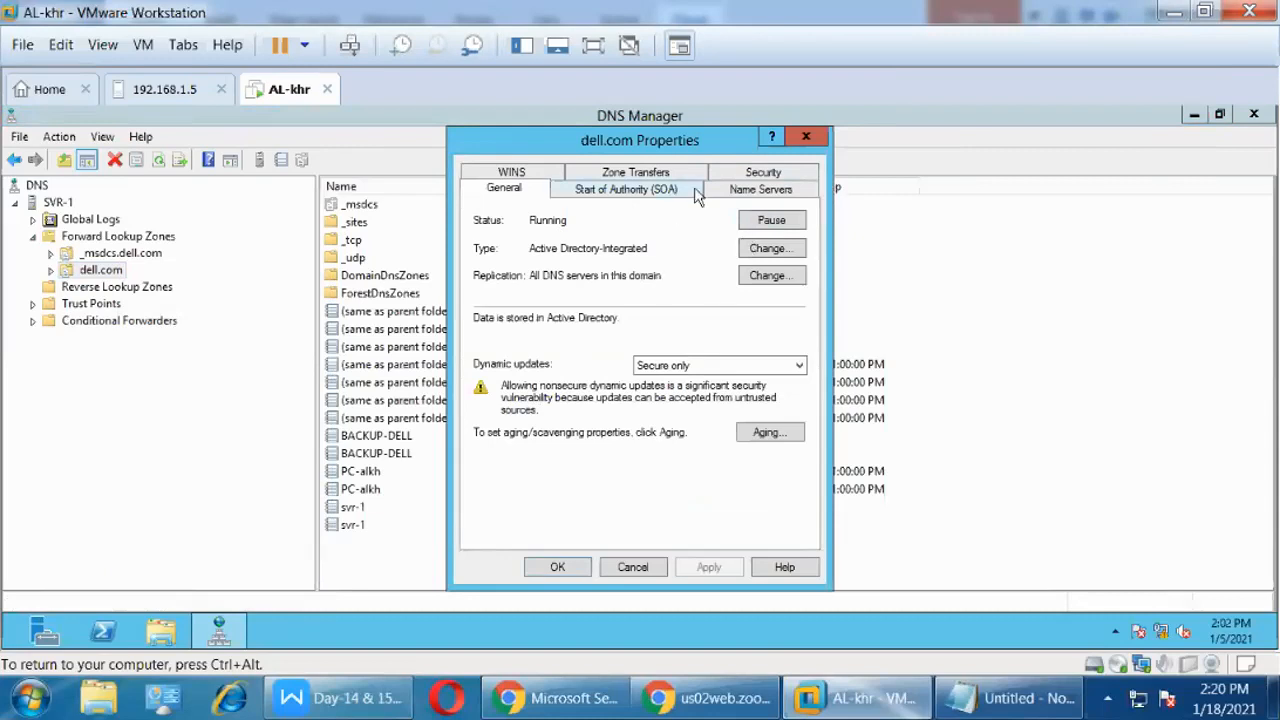
{"action": "left_click", "coordinate": [784, 278]}
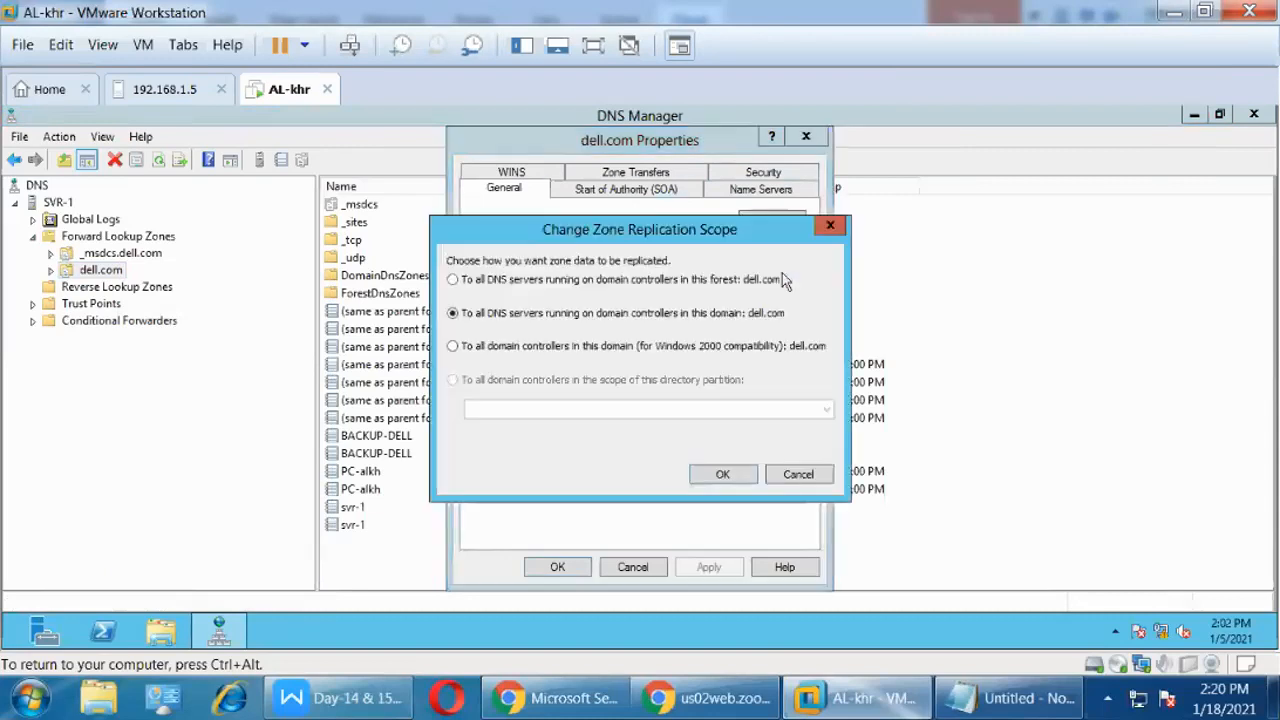
{"action": "left_click", "coordinate": [812, 476]}
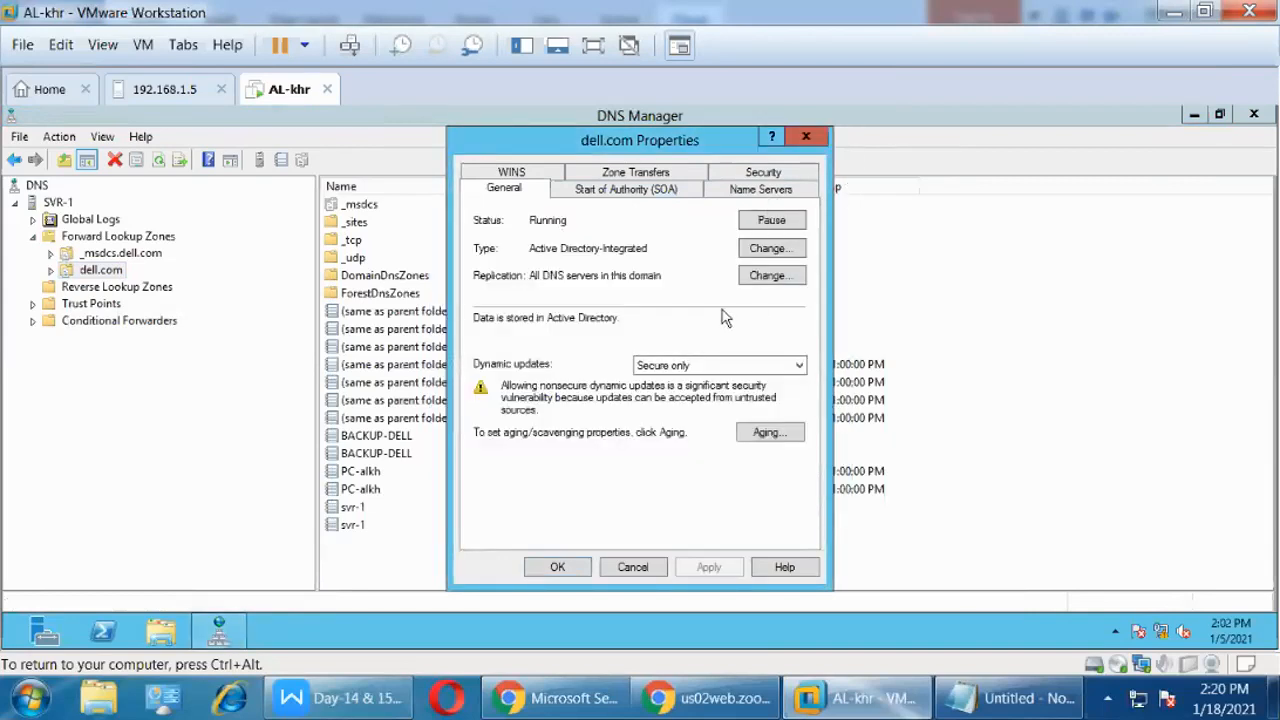
Review the Zone Transfers, Name Servers and Start of Authority settings of dell.com, and close its properties.
{"action": "left_click", "coordinate": [636, 173]}
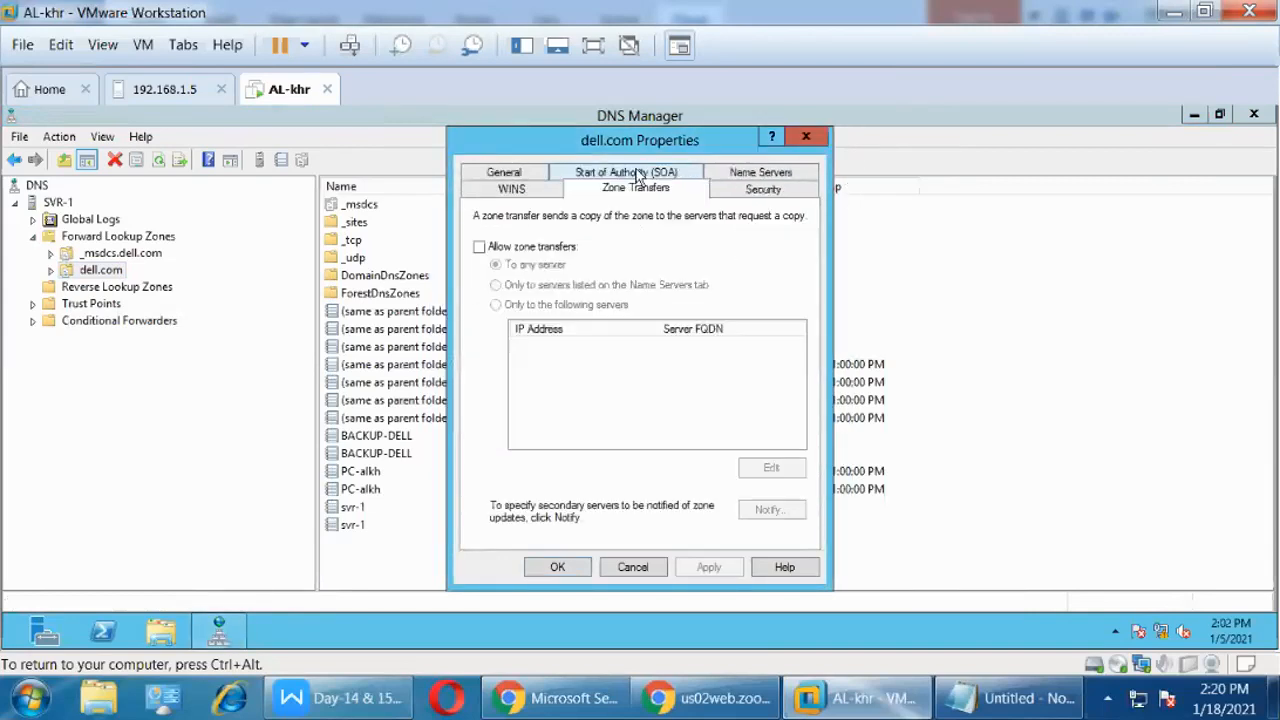
{"action": "left_click", "coordinate": [762, 177]}
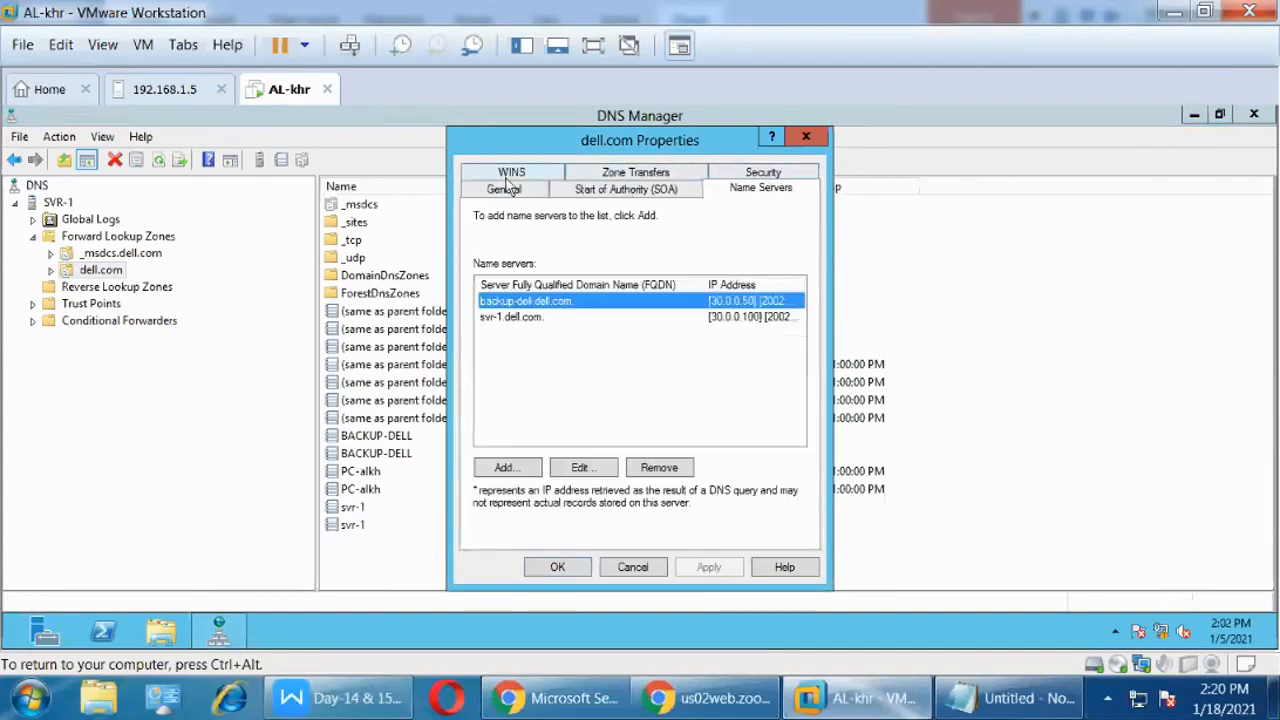
{"action": "left_click", "coordinate": [624, 192]}
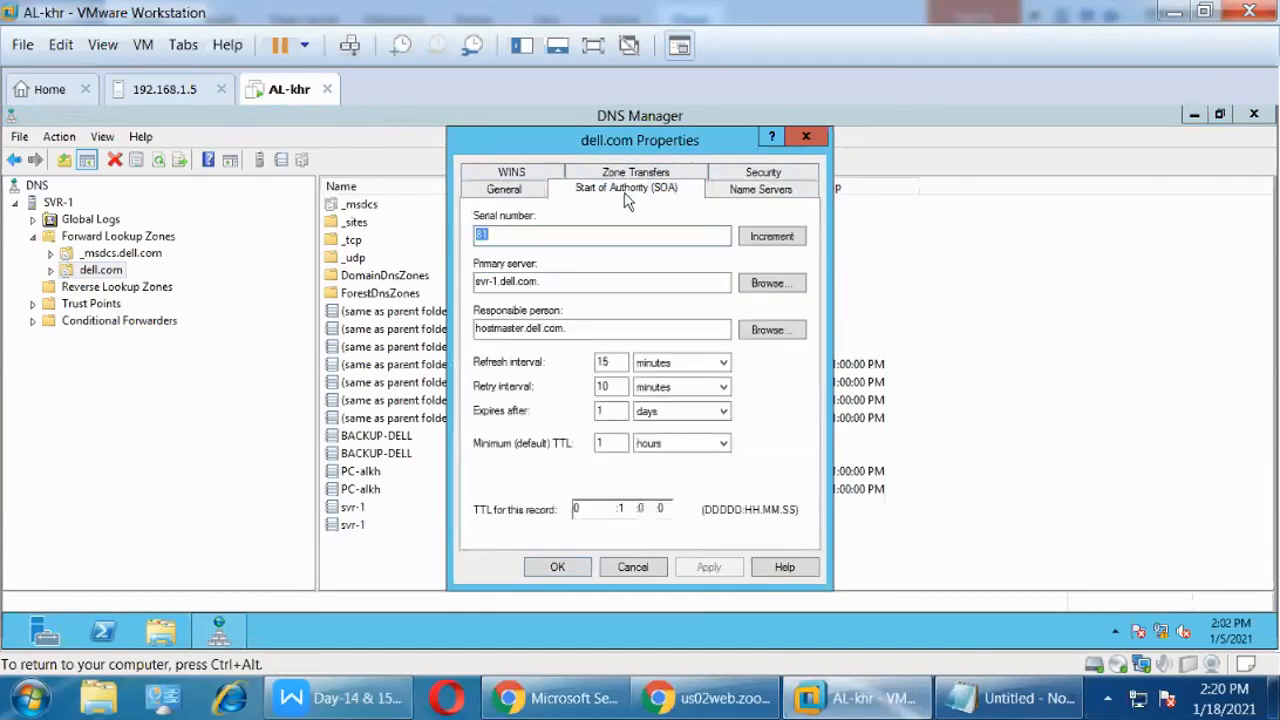
{"action": "left_click", "coordinate": [806, 136]}
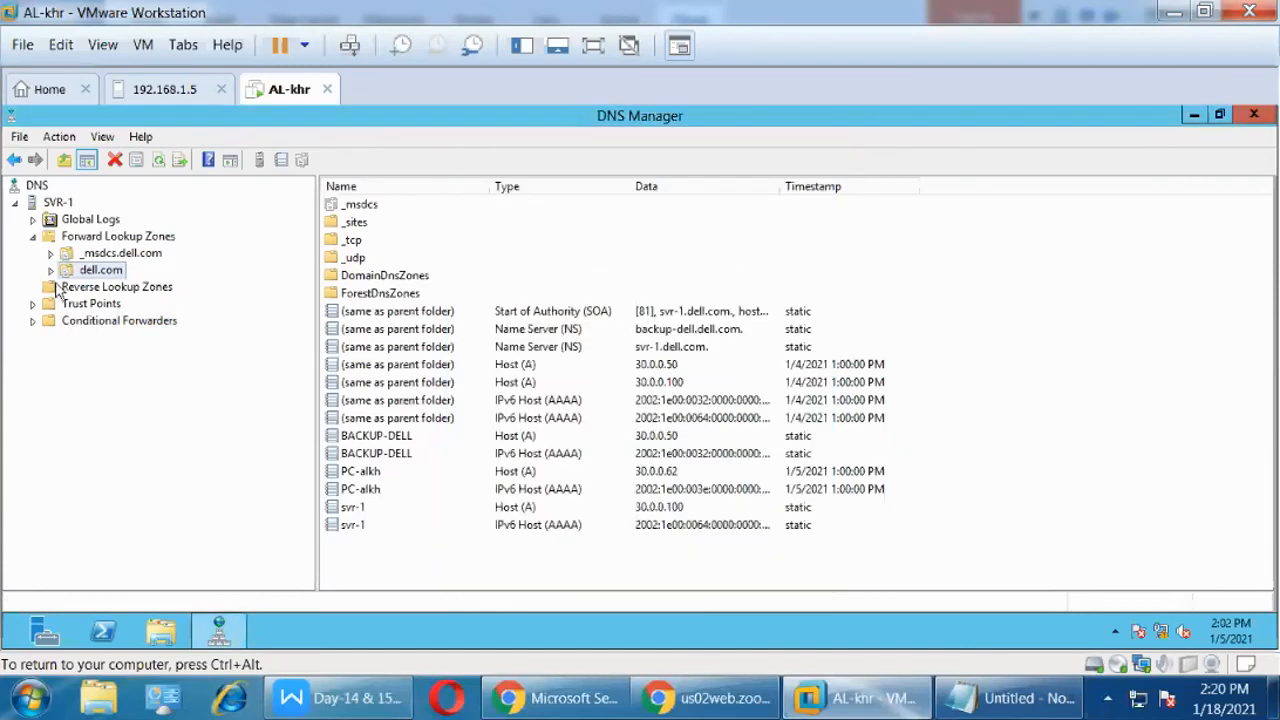
Reopen the dell.com properties to examine the zone type, replication and dynamic update settings, and close them unchanged.
{"action": "right_click", "coordinate": [80, 272]}
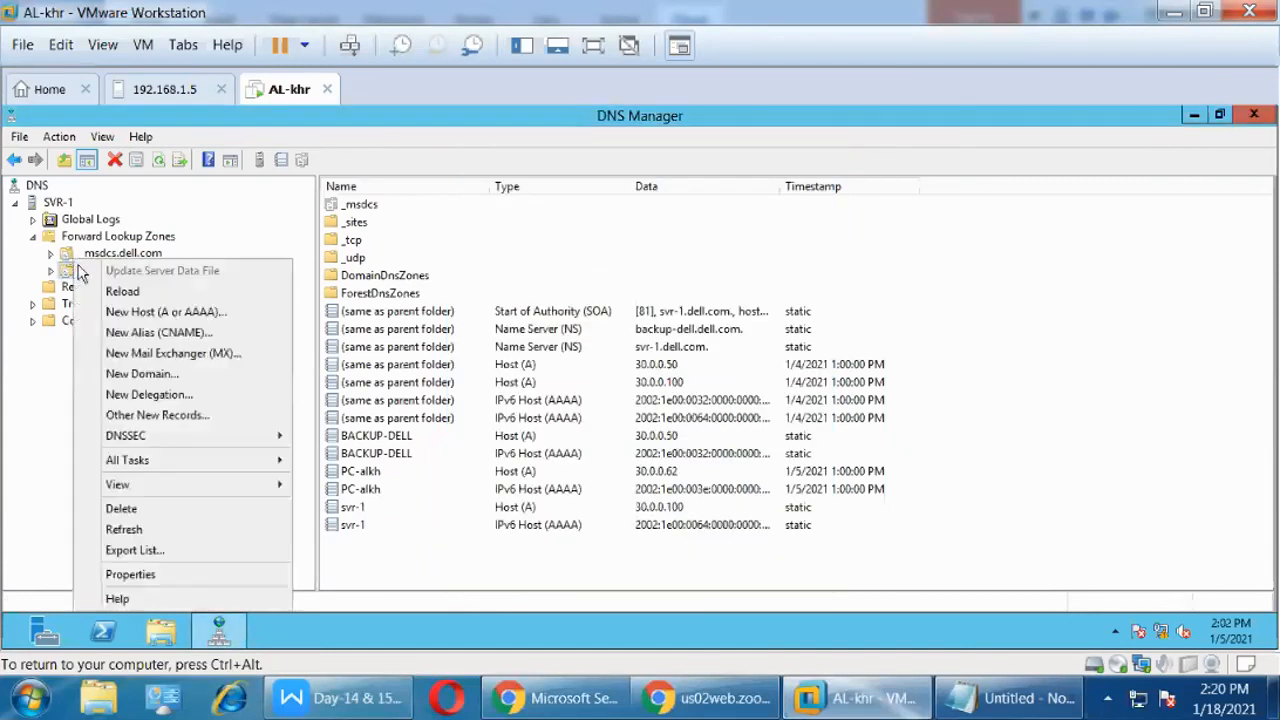
{"action": "left_click", "coordinate": [160, 574]}
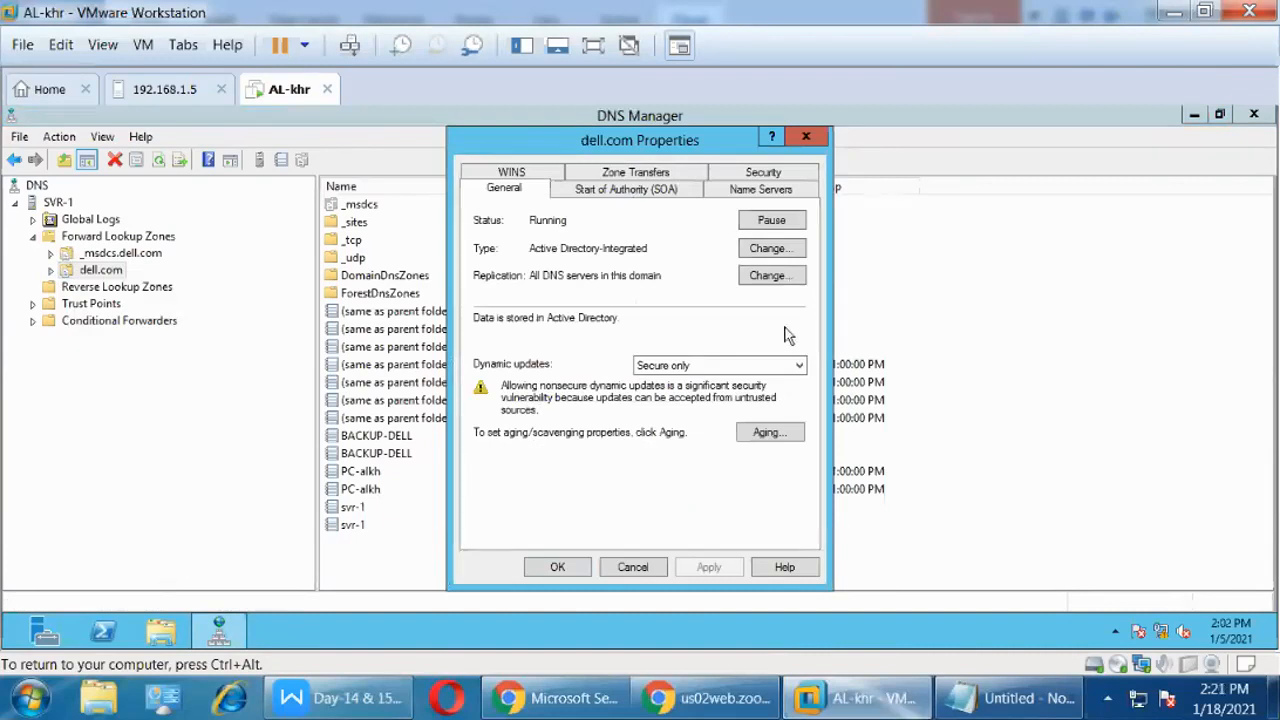
{"action": "left_click_drag", "start_coordinate": [735, 134], "coordinate": [652, 143]}
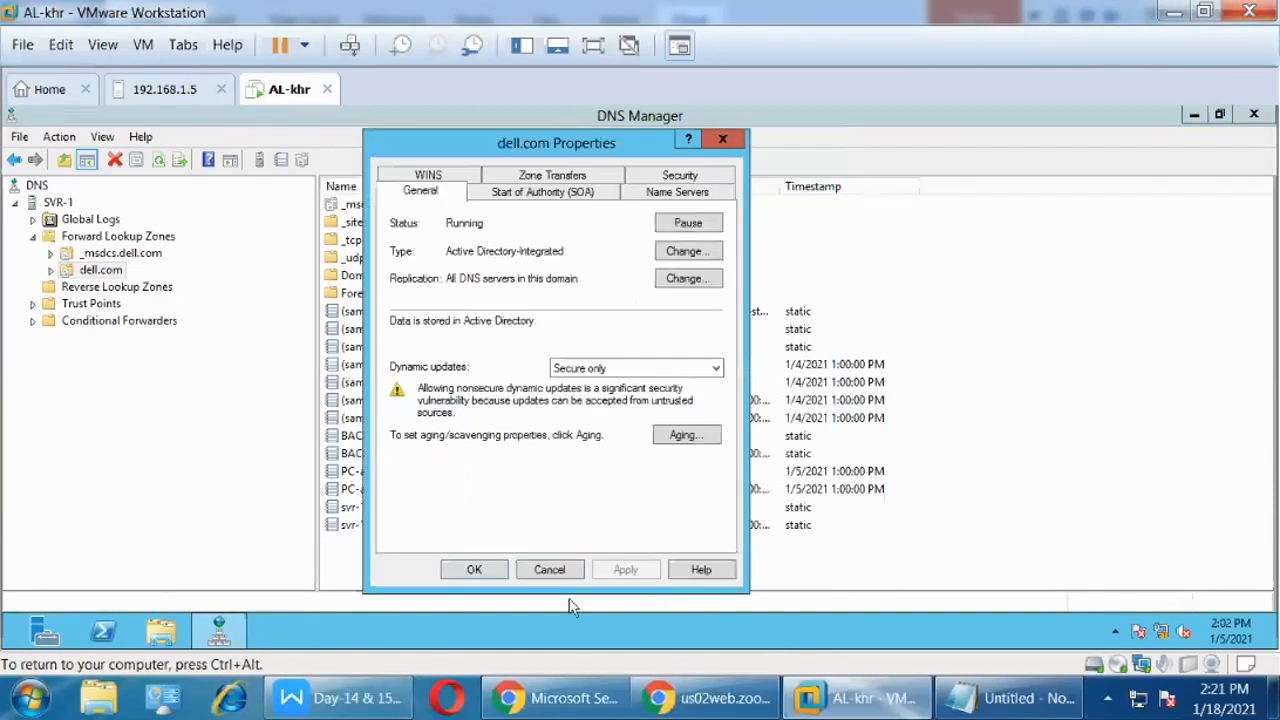
{"action": "left_click", "coordinate": [550, 570]}
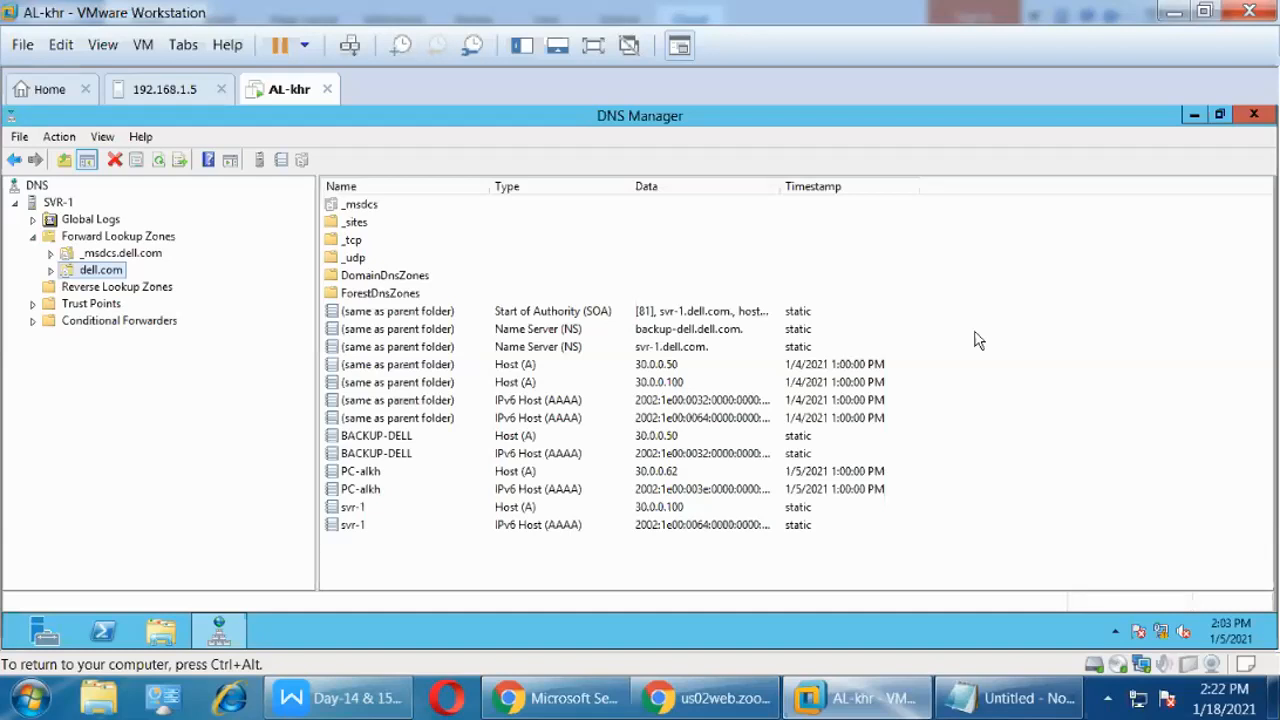
Check the Forward and Reverse Lookup Zones folders, and return to the dell.com record list.
{"action": "left_click", "coordinate": [110, 238]}
{"action": "left_click", "coordinate": [150, 288]}
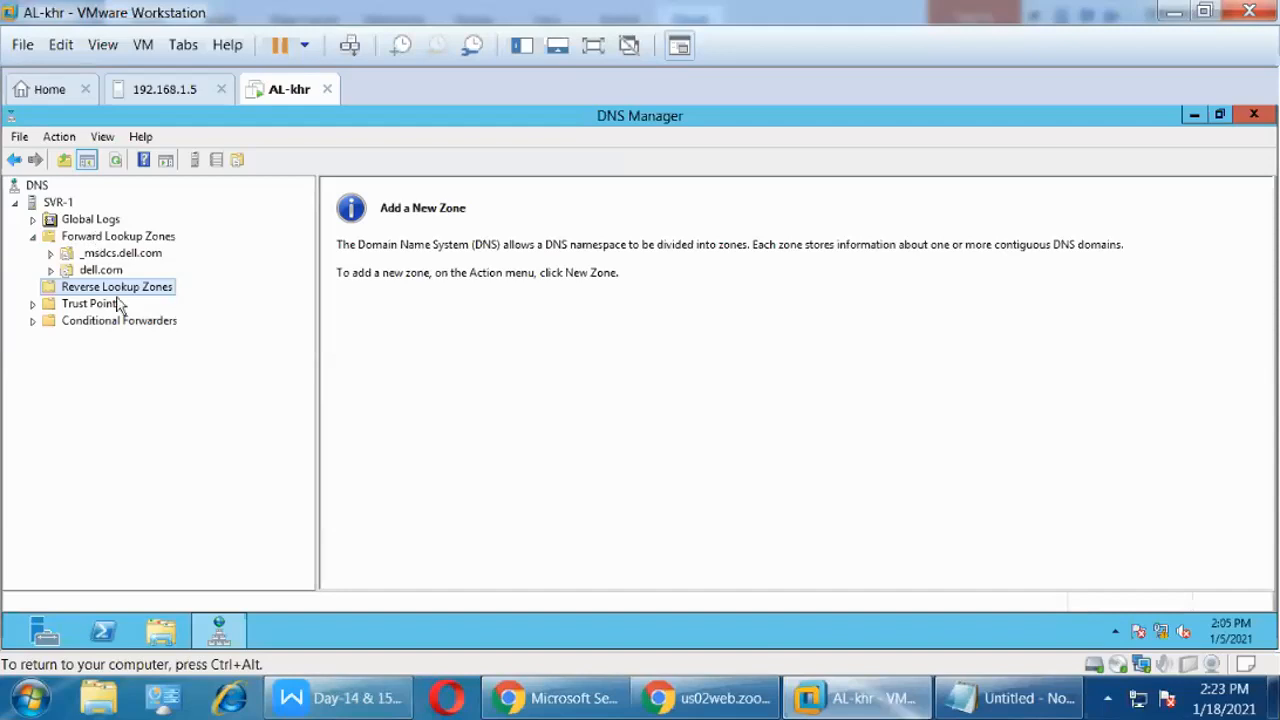
{"action": "left_click", "coordinate": [90, 271]}
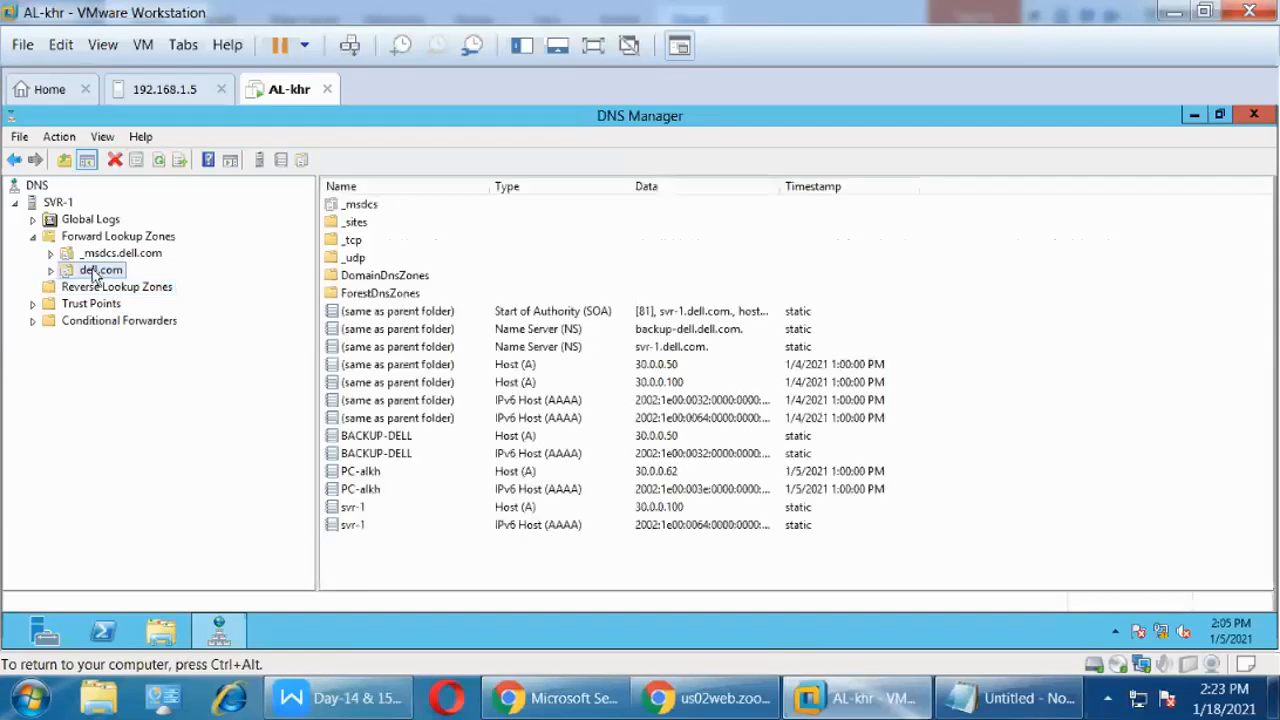
Start a new zone under Forward Lookup Zones as a Primary zone that is not stored in Active Directory.
{"action": "left_click", "coordinate": [133, 240]}
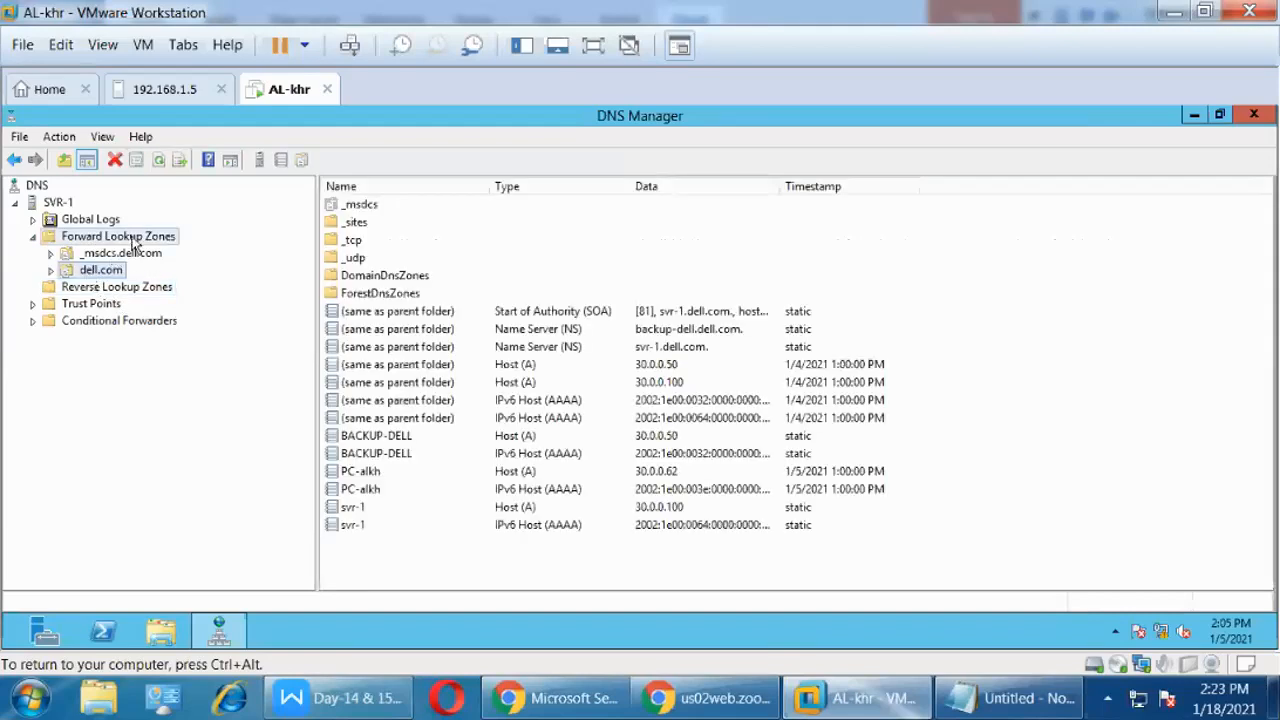
{"action": "right_click", "coordinate": [133, 243]}
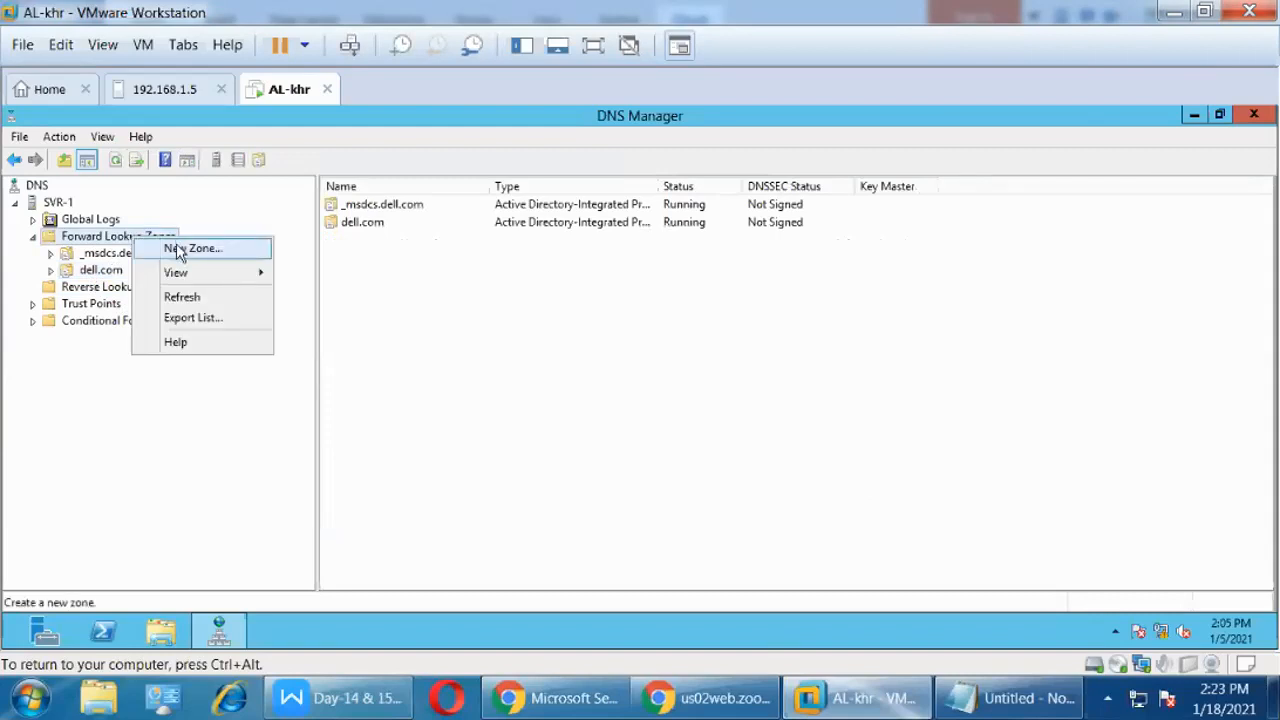
{"action": "left_click", "coordinate": [177, 249]}
{"action": "left_click_drag", "start_coordinate": [229, 129], "coordinate": [568, 160]}
{"action": "left_click", "coordinate": [699, 490]}
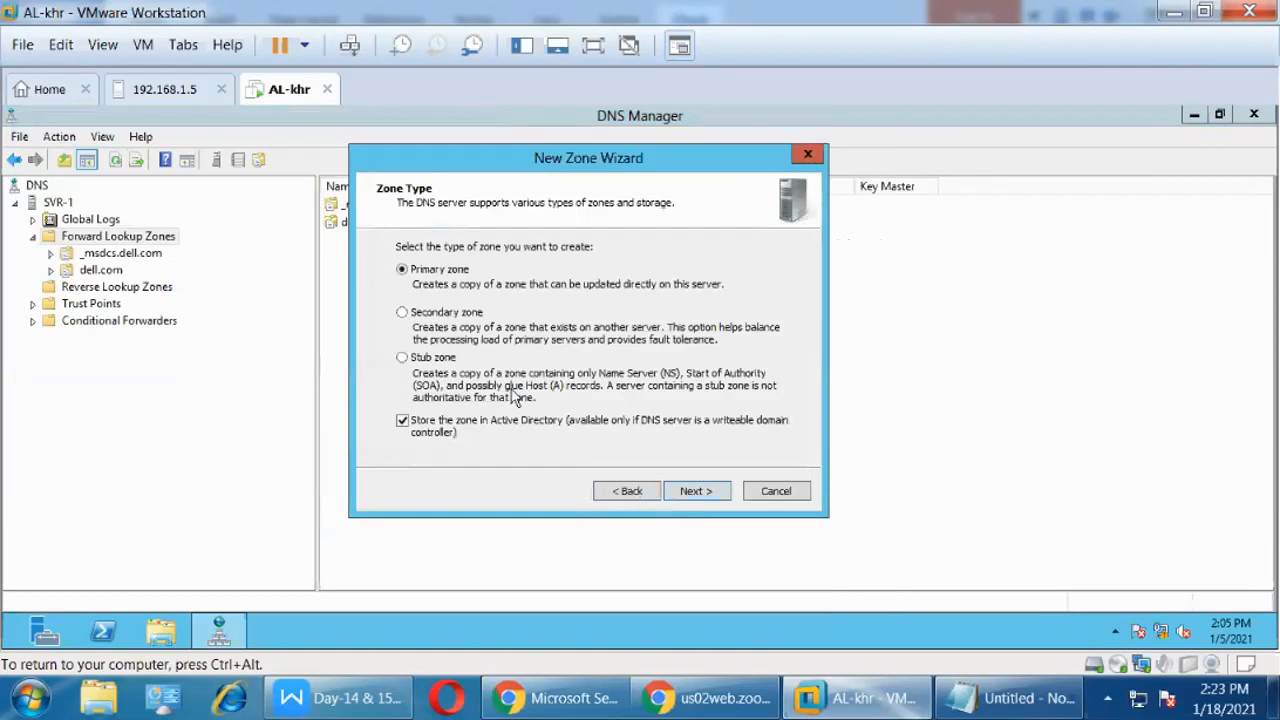
{"action": "left_click", "coordinate": [401, 421]}
{"action": "left_click", "coordinate": [446, 314]}
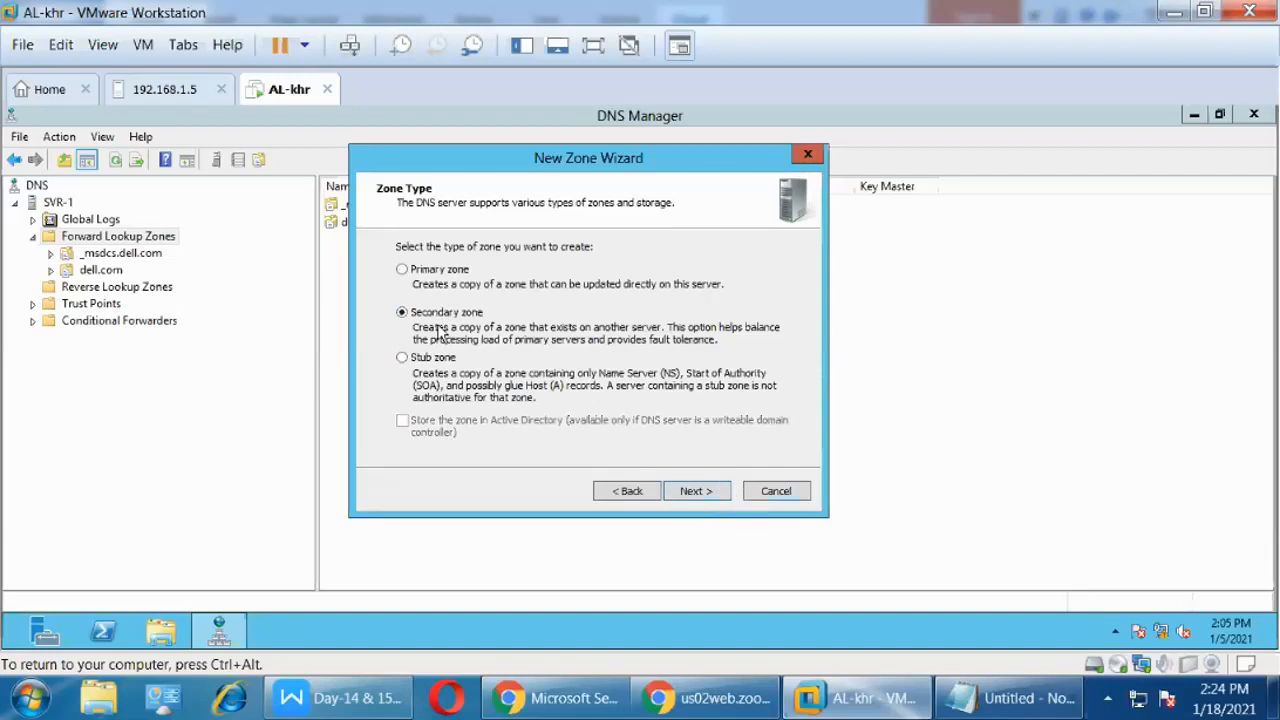
{"action": "left_click", "coordinate": [431, 359]}
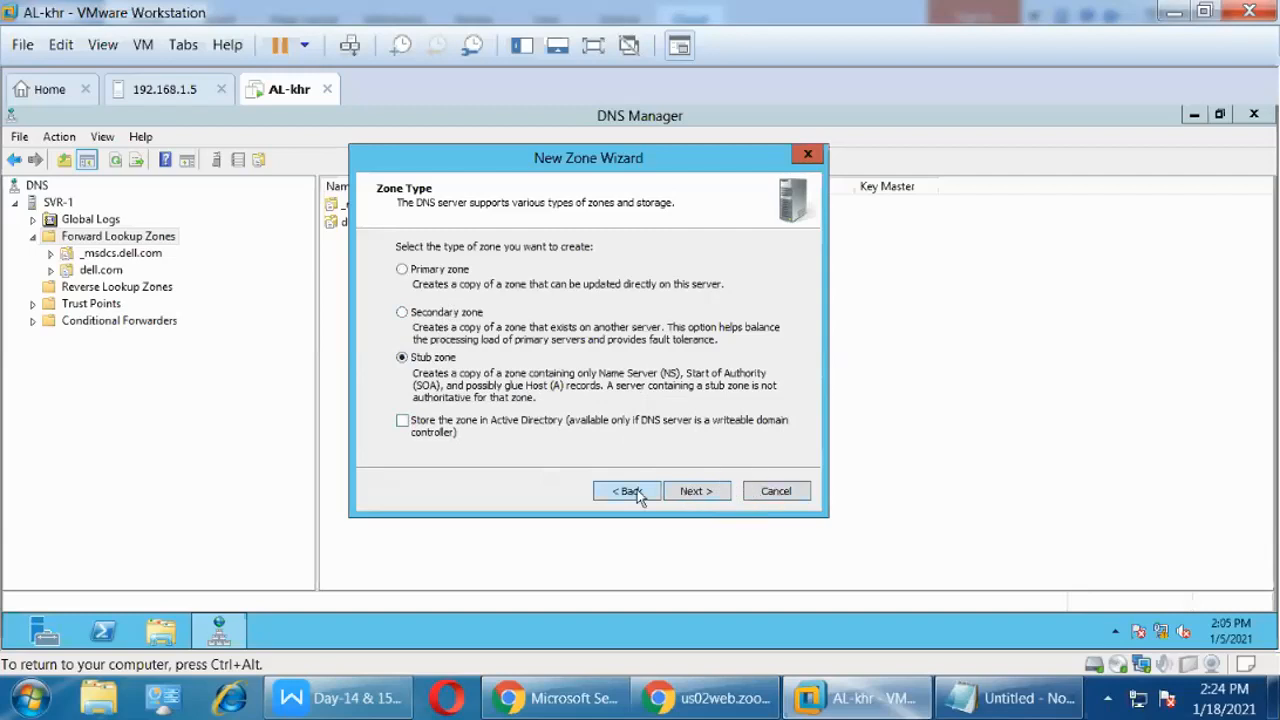
{"action": "left_click", "coordinate": [428, 272]}
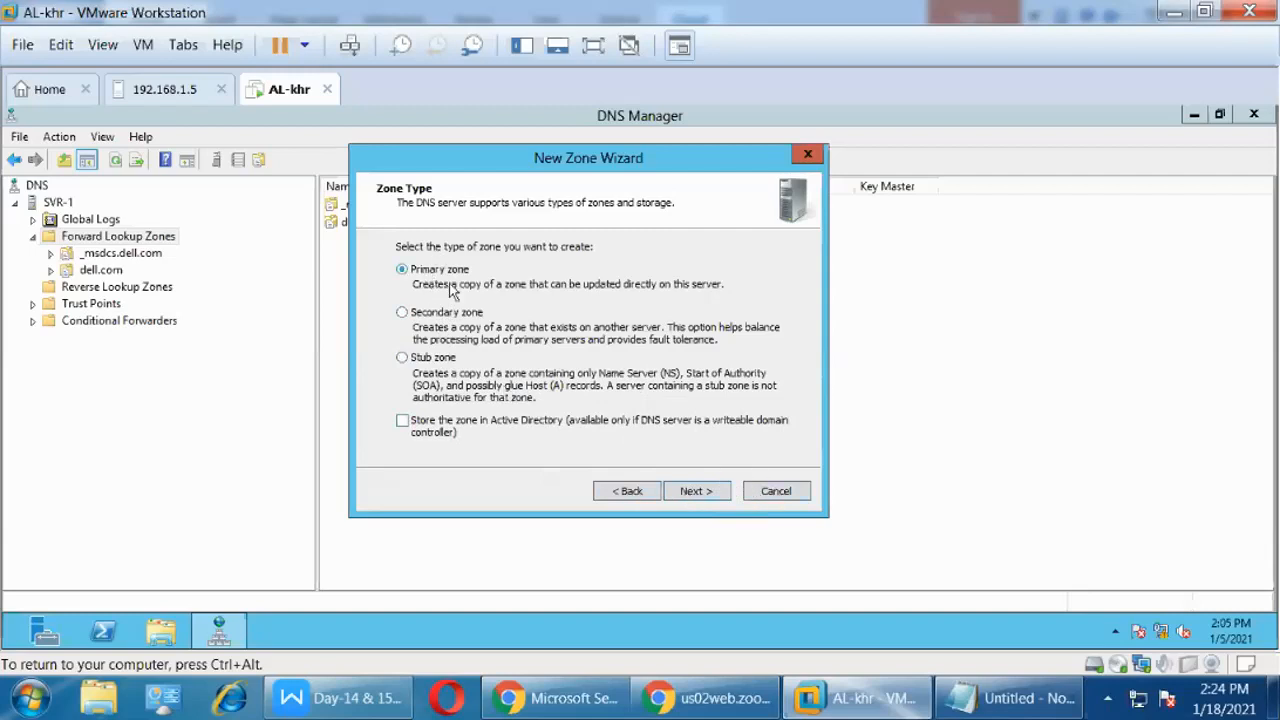
{"action": "left_click", "coordinate": [697, 491]}
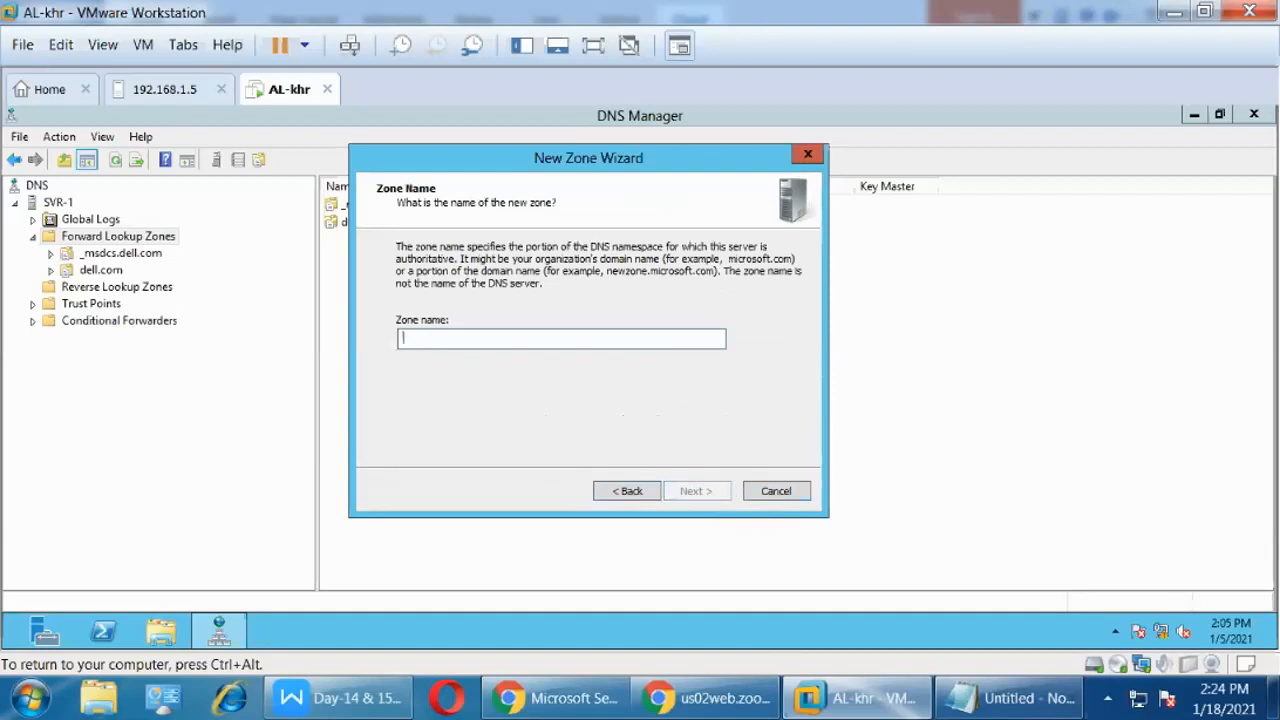
Name the new zone osman.com and create a new zone file called osman.com.dns.
{"action": "type", "text": "osman.com"}
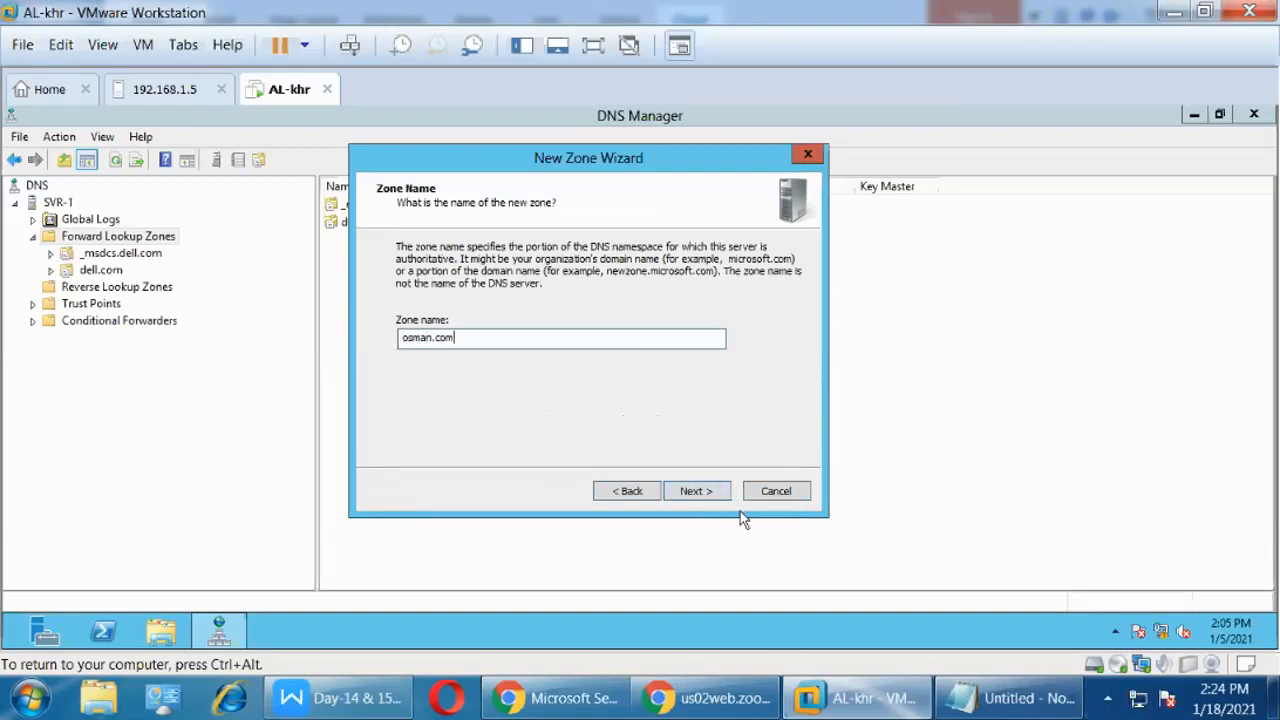
{"action": "left_click", "coordinate": [713, 490]}
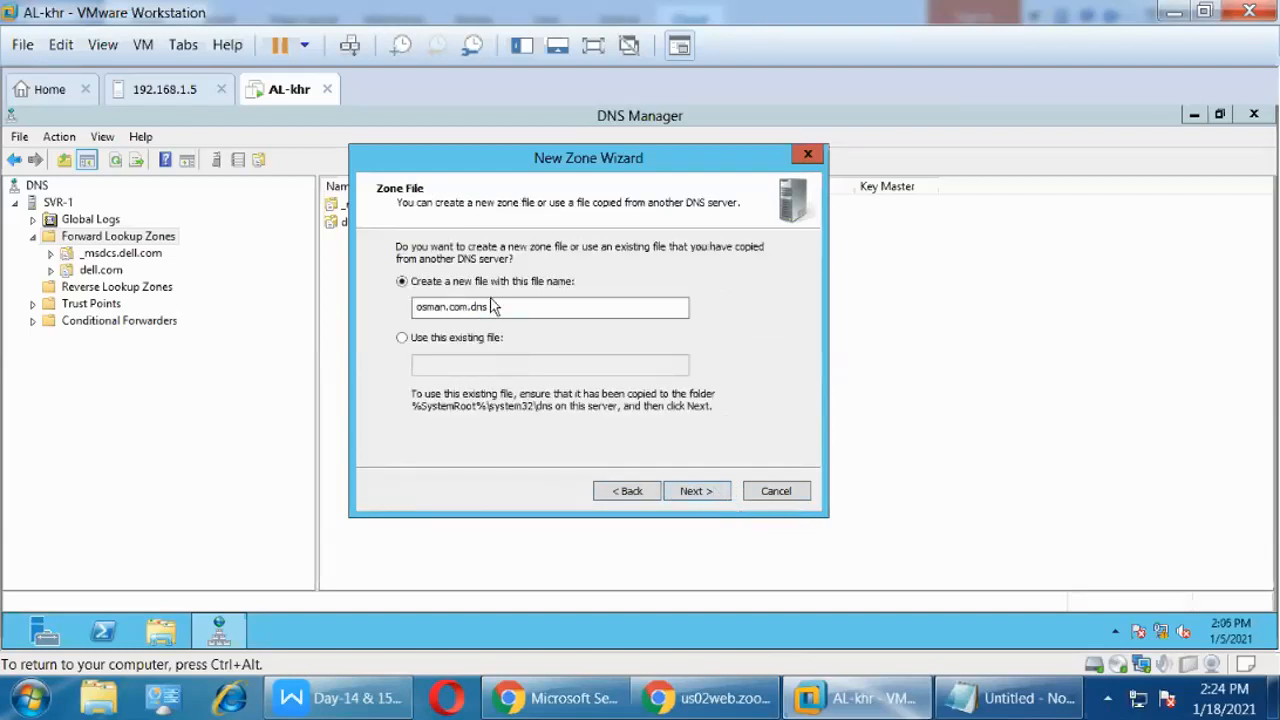
{"action": "left_click", "coordinate": [710, 490]}
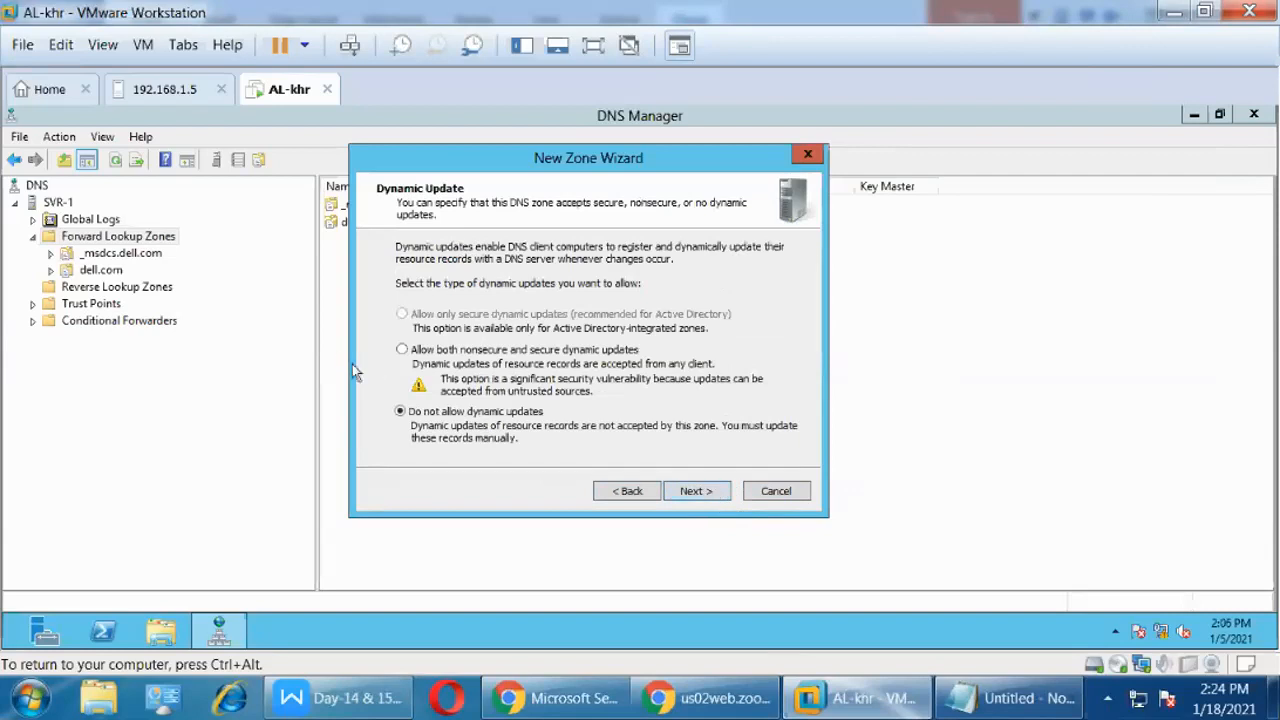
Allow both nonsecure and secure dynamic updates for the new zone, and finish creating it.
{"action": "left_click", "coordinate": [430, 351]}
{"action": "left_click", "coordinate": [690, 494]}
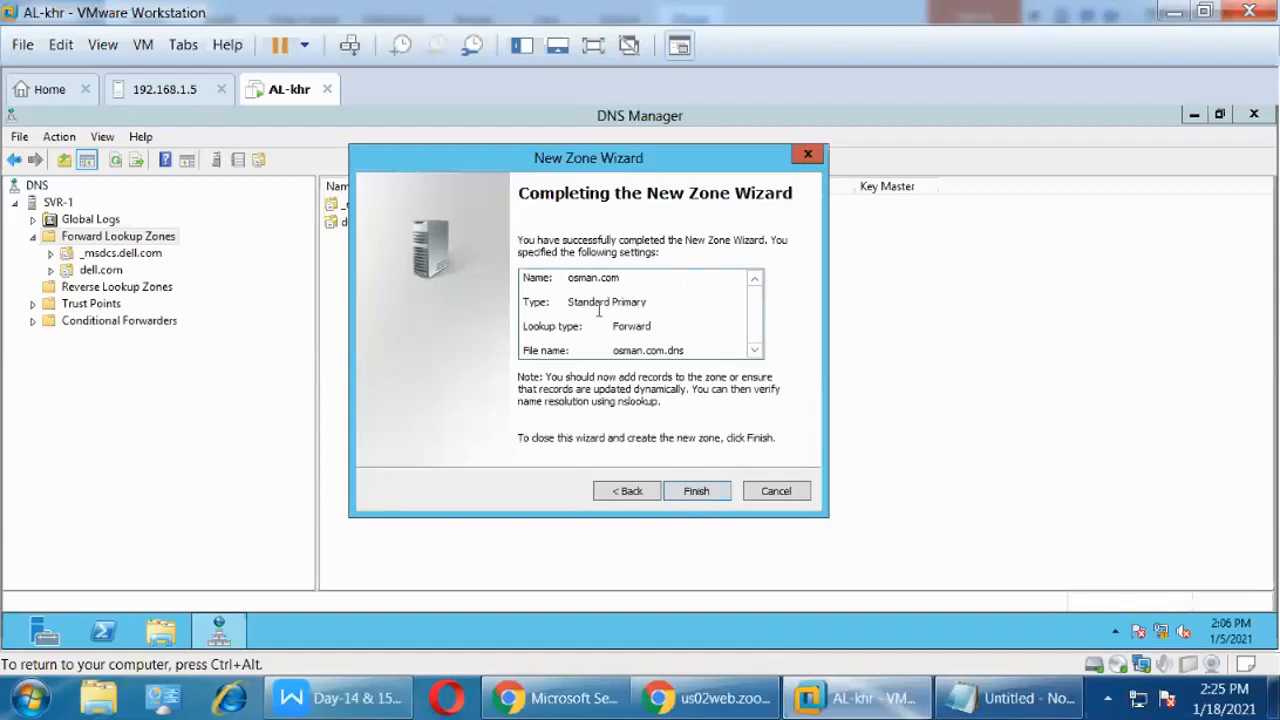
{"action": "left_click_drag", "start_coordinate": [563, 304], "coordinate": [651, 302]}
{"action": "left_click", "coordinate": [698, 494]}
Check the general properties of the osman.com zone, and return to the Zone Types slide in the WPS Writer PDF.
{"action": "left_click", "coordinate": [95, 288]}
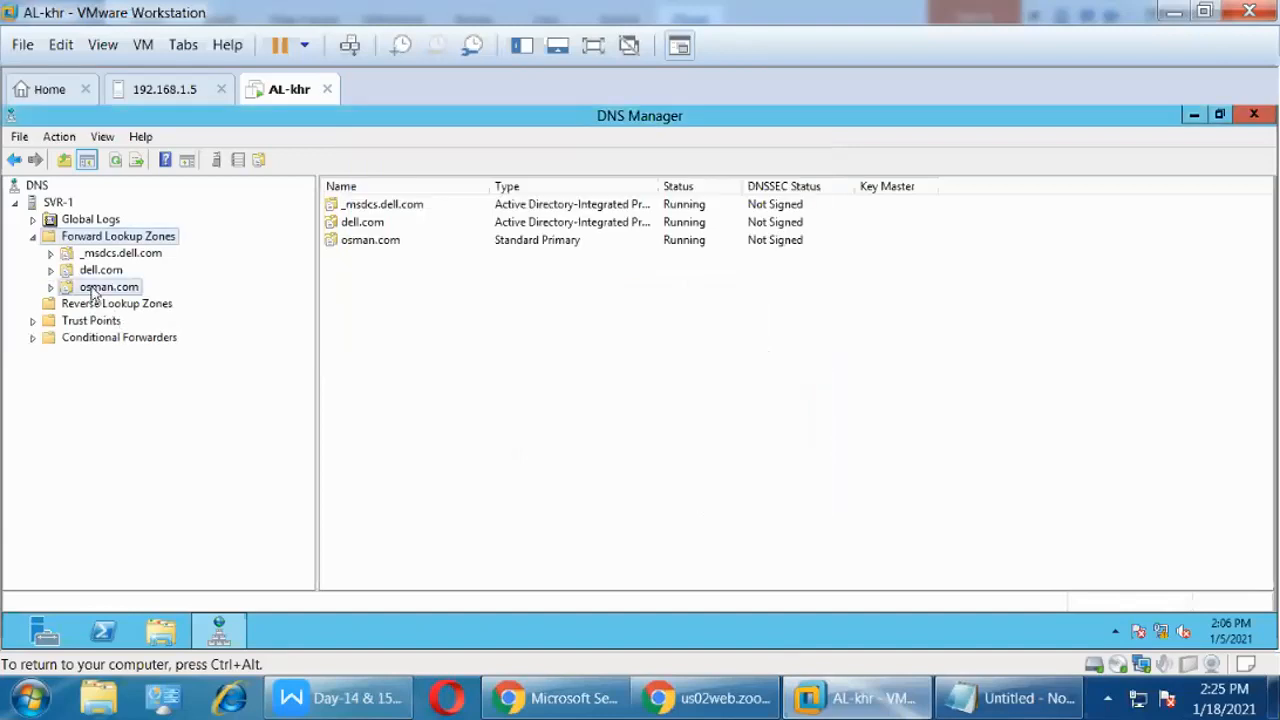
{"action": "right_click", "coordinate": [95, 288]}
{"action": "left_click", "coordinate": [155, 574]}
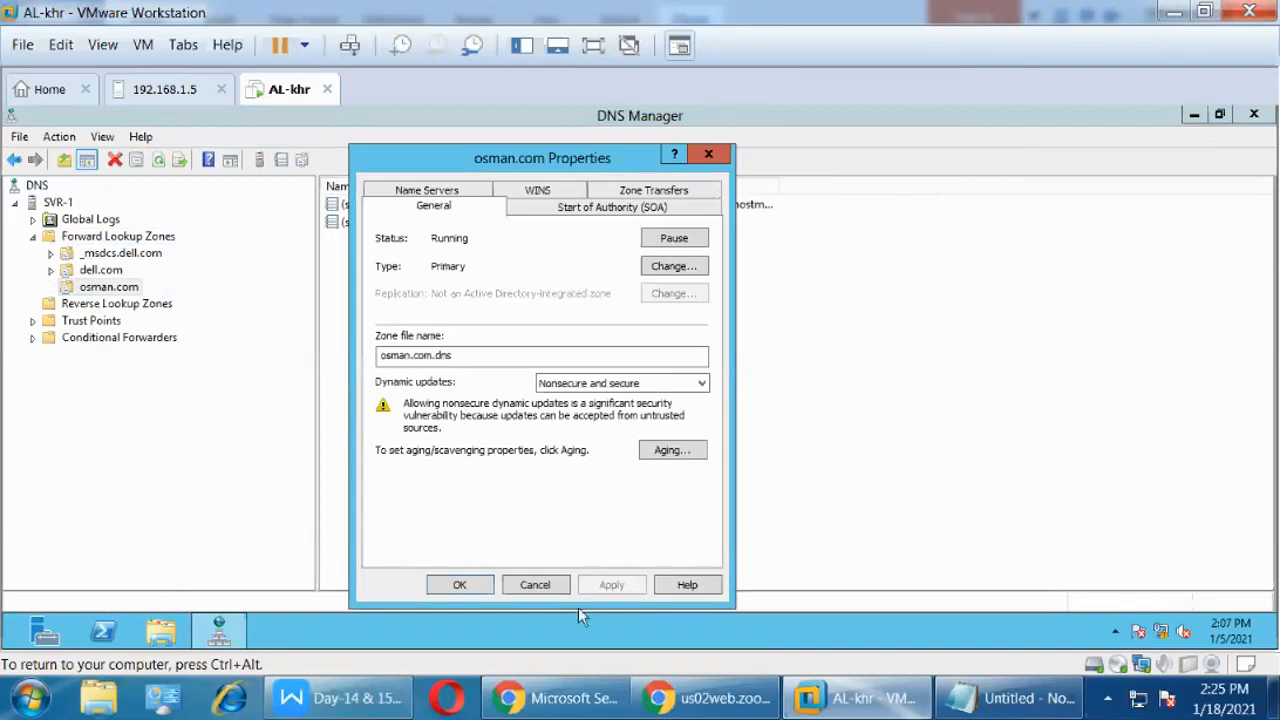
{"action": "left_click", "coordinate": [536, 585]}
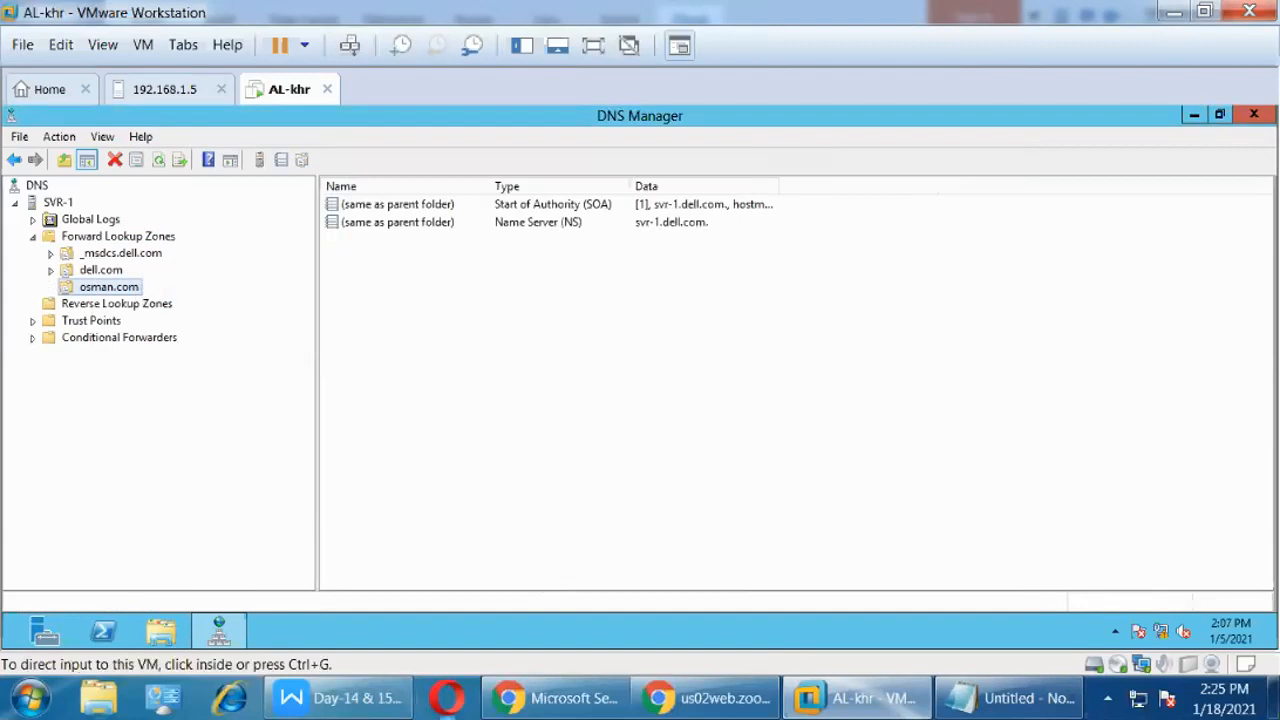
{"action": "left_click", "coordinate": [345, 698]}
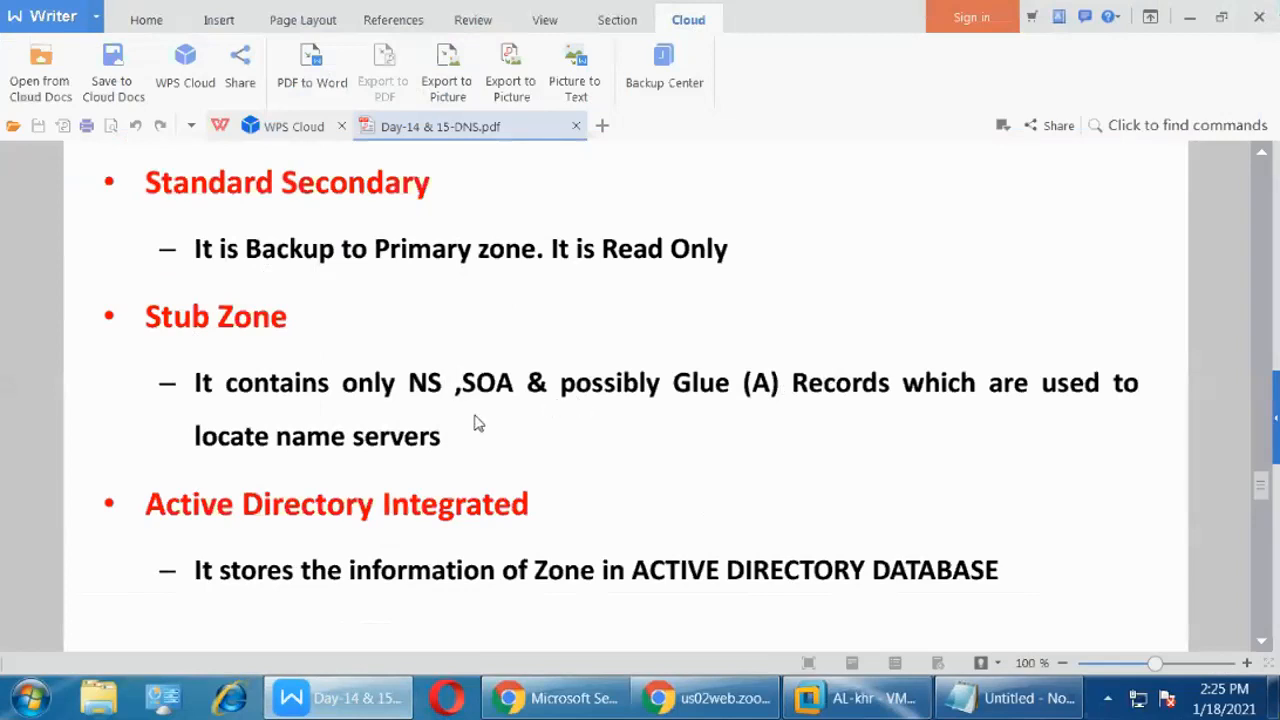
Review the Standard Primary, Standard Secondary and Stub Zone definitions on the Zone Types slide.
{"action": "left_click", "coordinate": [1190, 17]}
{"action": "key", "text": "ctrl+g"}
{"action": "key", "text": "ctrl+alt"}
{"action": "left_click", "coordinate": [345, 698]}
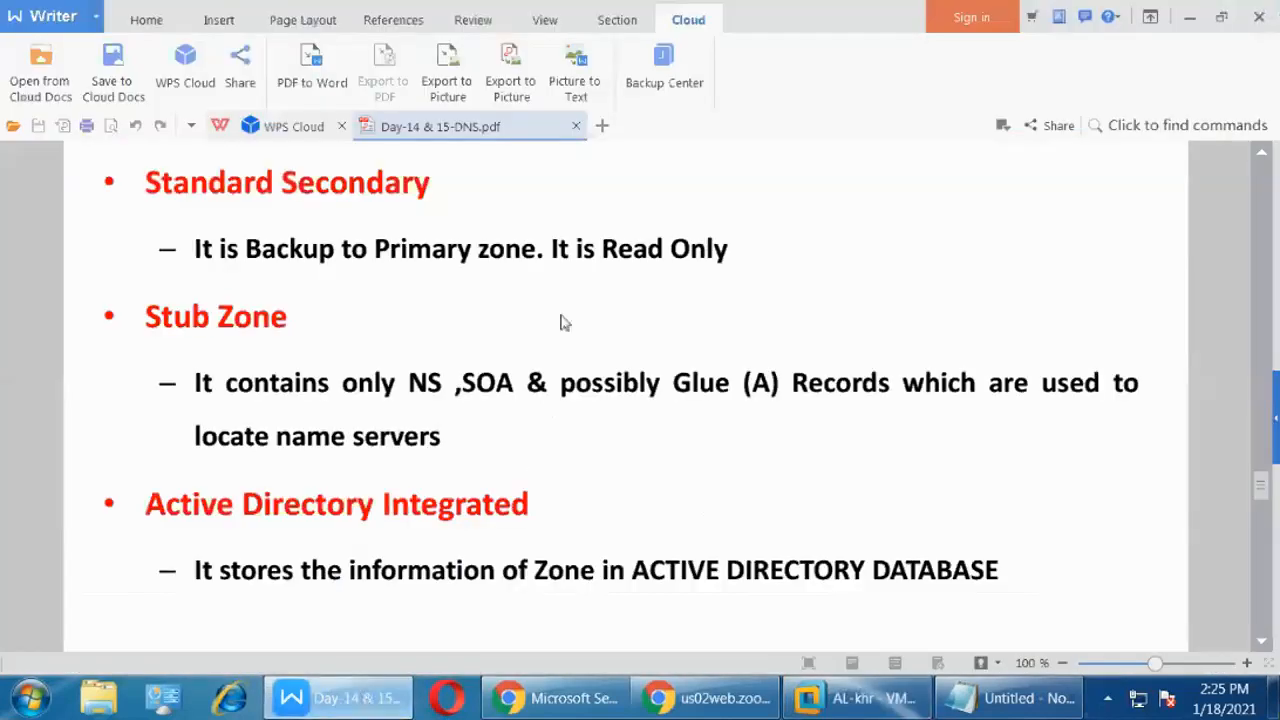
{"action": "scroll", "coordinate": [427, 240], "scroll_direction": "up", "scroll_amount": 3}
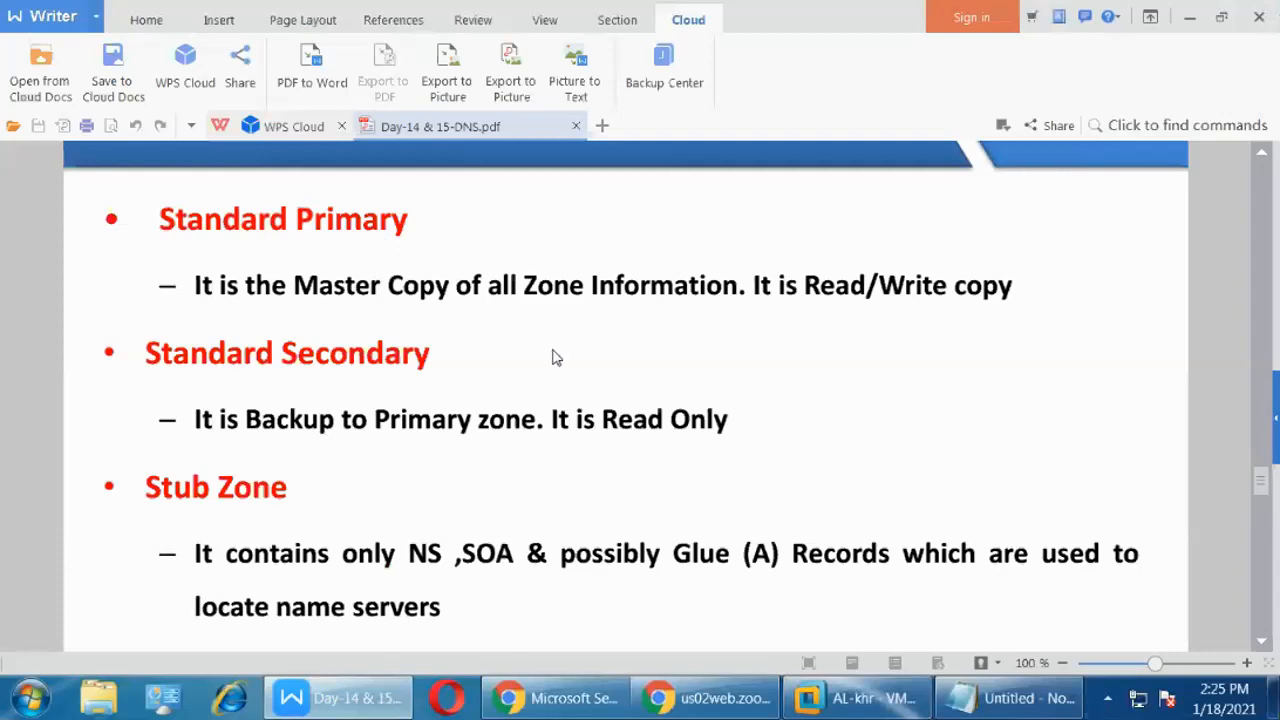
Switch to Notepad and add the lines "primary" and "4 records" below the DNS port note.
{"action": "left_click", "coordinate": [960, 698]}
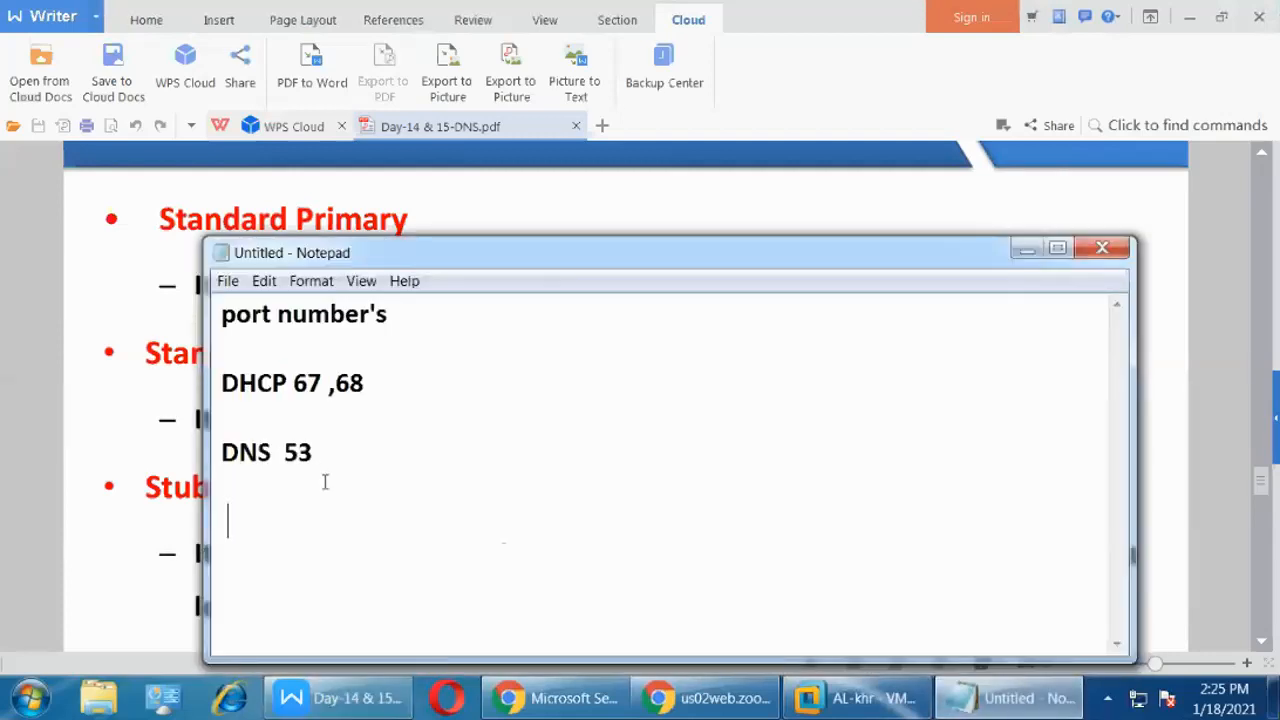
{"action": "type", "text": "pri"}
{"action": "type", "text": "mary"}
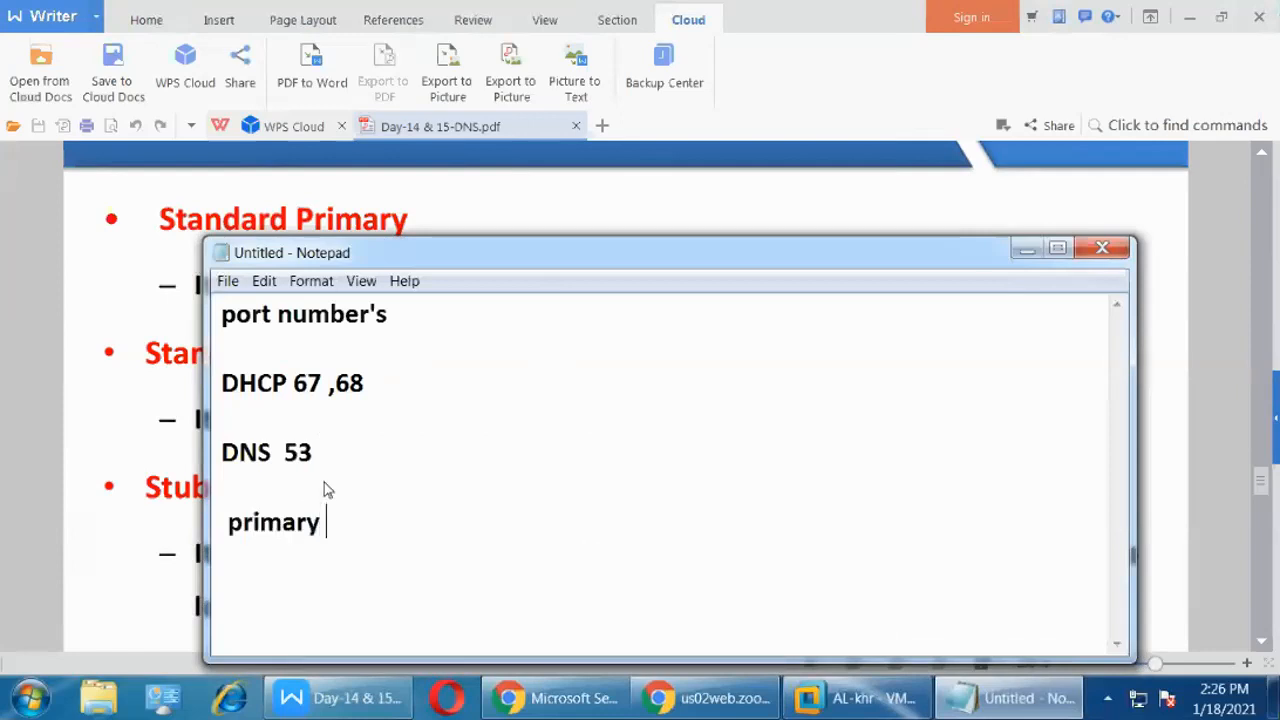
{"action": "key", "text": "Return"}
{"action": "type", "text": "4 records"}
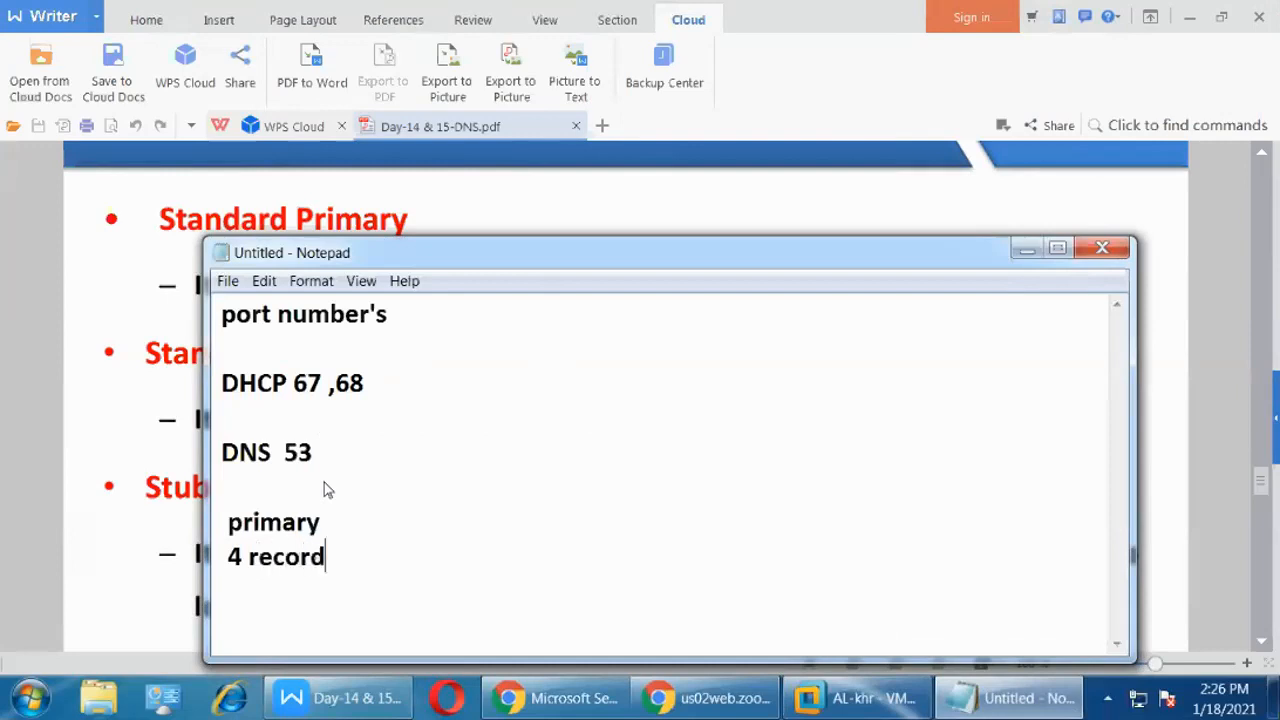
Start a numbered record list below a blank line with the entries "1. host" and "2.ns".
{"action": "key", "text": "Return"}
{"action": "key", "text": "Return"}
{"action": "type", "text": "1. host"}
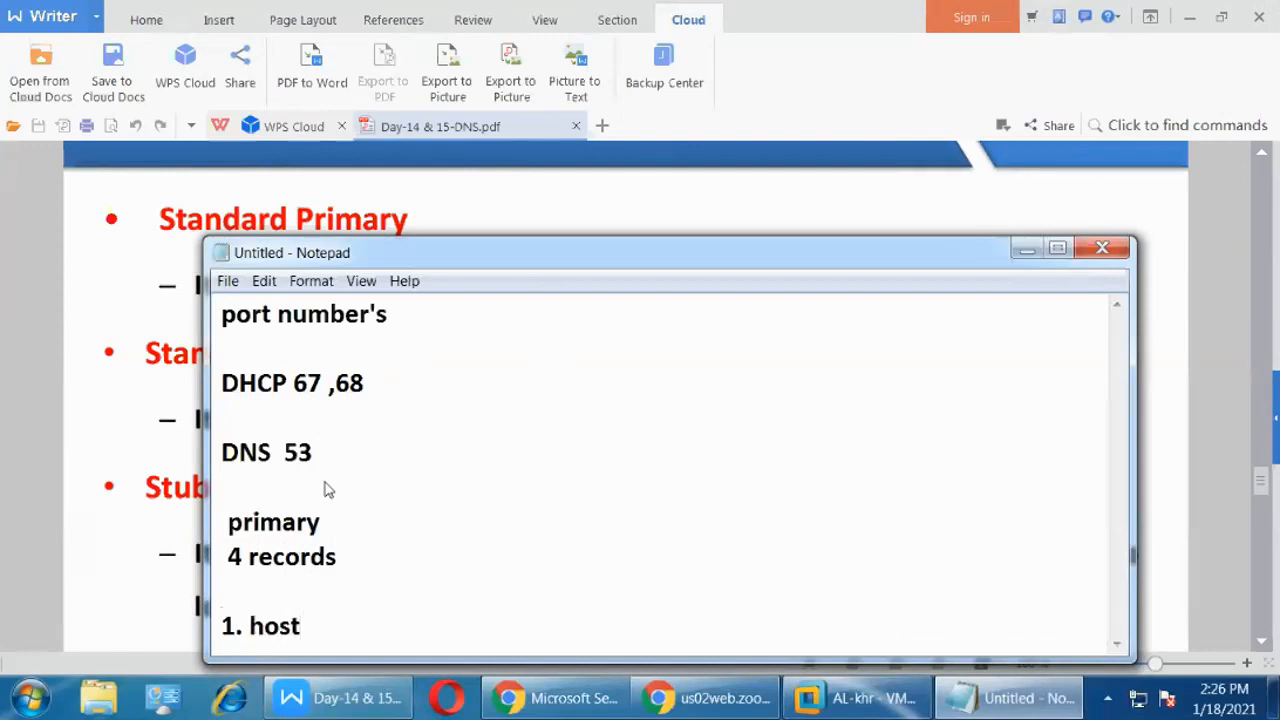
{"action": "key", "text": "Return"}
{"action": "type", "text": "2.ns"}
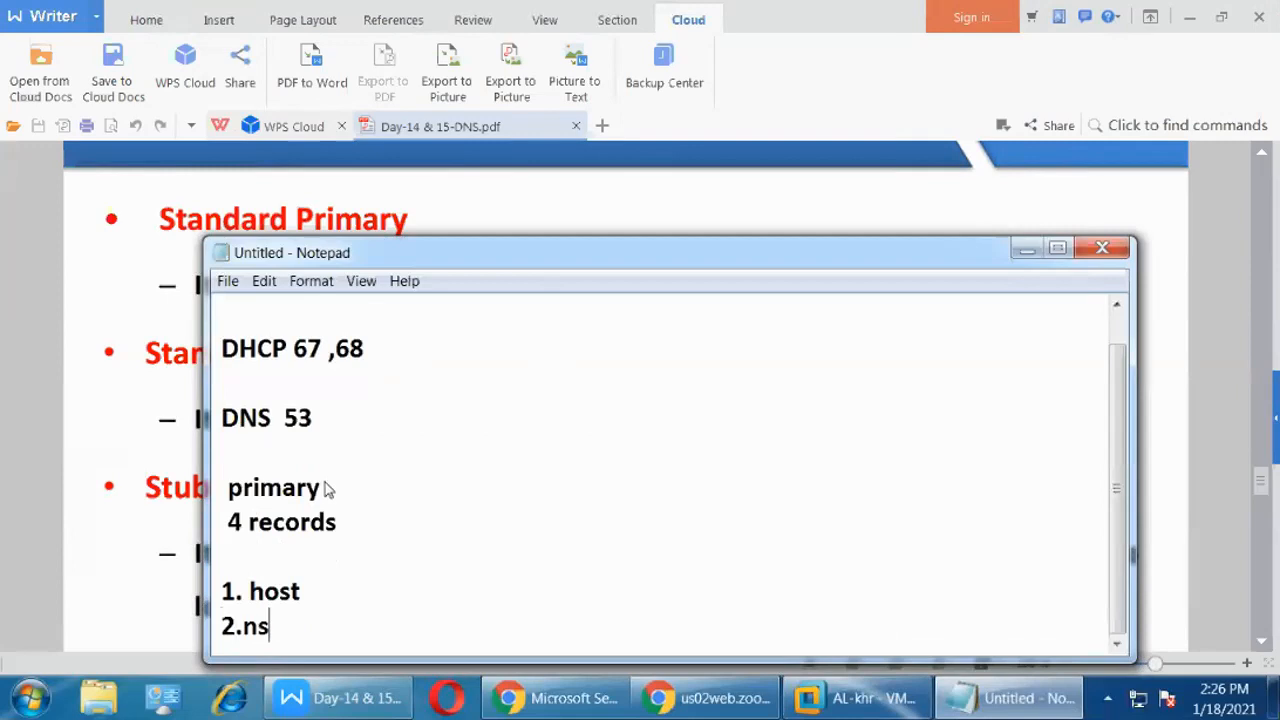
Add a third entry to the record list reading "3.soa".
{"action": "key", "text": "Return"}
{"action": "type", "text": "3."}
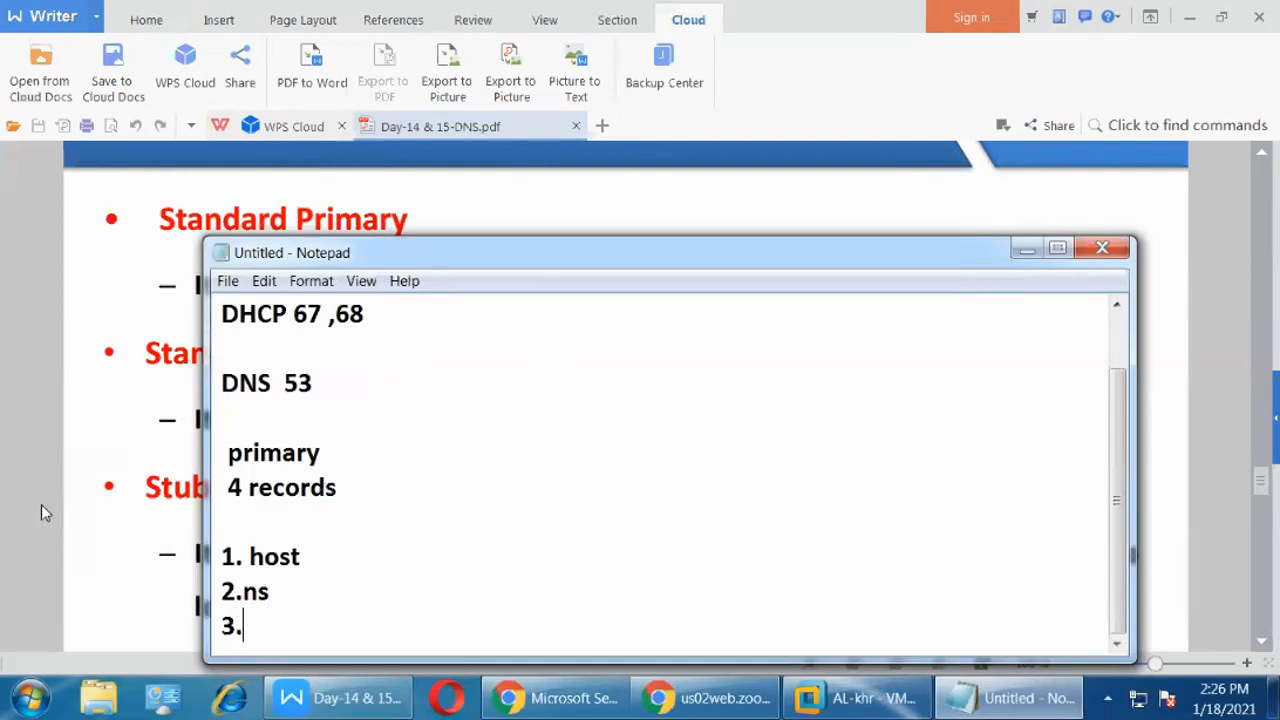
{"action": "type", "text": "Ros"}
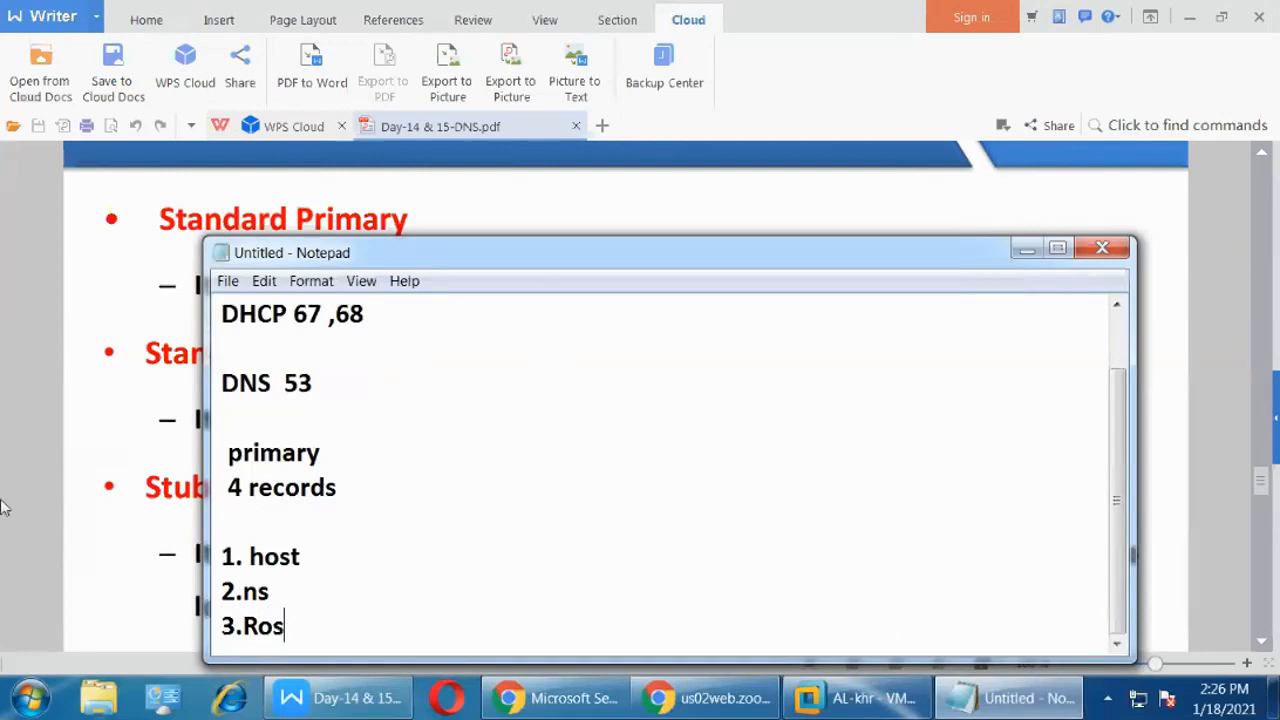
{"action": "key", "text": "Return"}
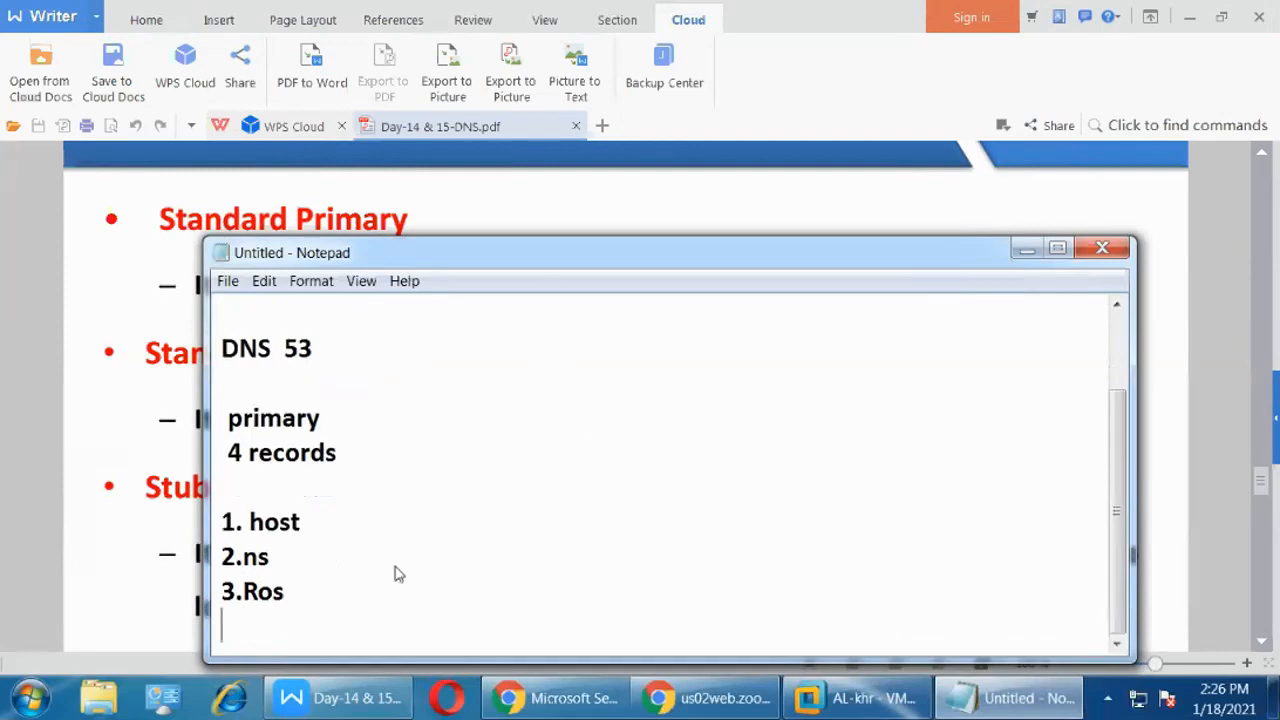
{"action": "key", "text": "Up"}
{"action": "key", "text": "Right"}
{"action": "key", "text": "Right"}
{"action": "key", "text": "Right"}
{"action": "key", "text": "Right"}
{"action": "key", "text": "Right"}
{"action": "key", "text": "BackSpace"}
{"action": "type", "text": "sa"}
{"action": "key", "text": "BackSpace"}
{"action": "key", "text": "BackSpace"}
{"action": "key", "text": "BackSpace"}
{"action": "key", "text": "BackSpace"}
{"action": "type", "text": "so"}
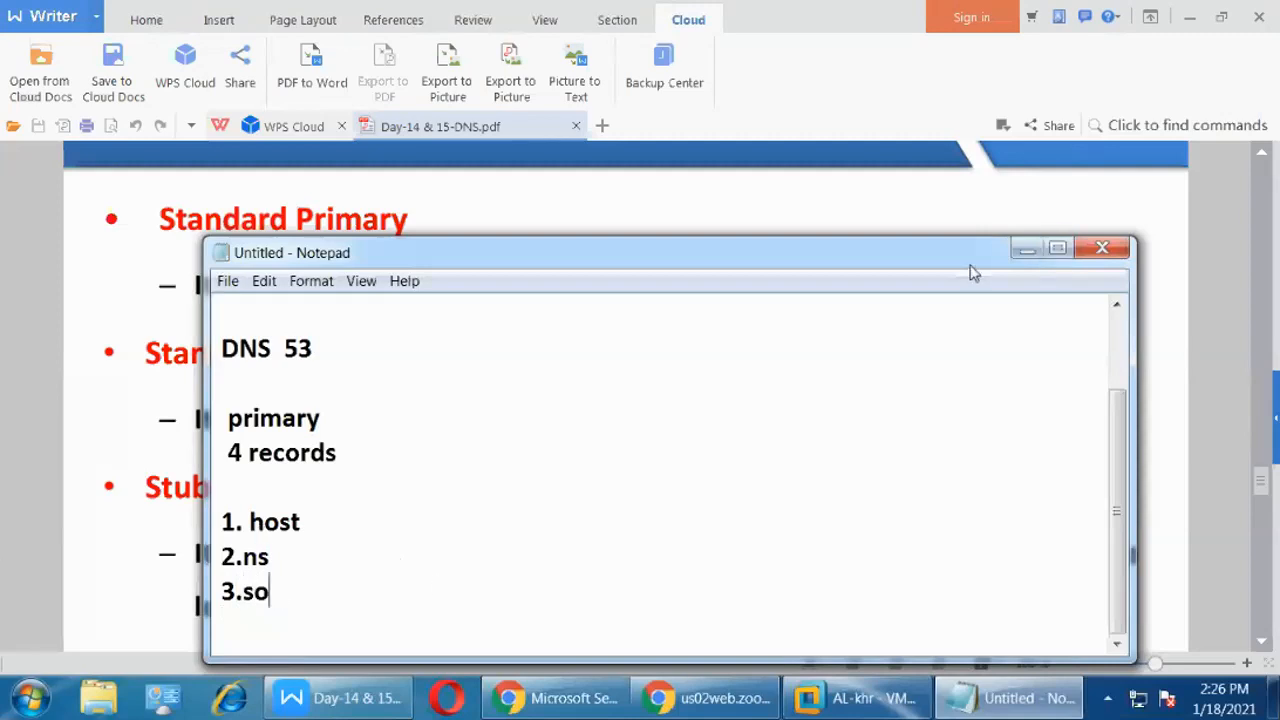
{"action": "type", "text": "a"}
Add "4.alias" as the fourth entry of the record list, and minimize the Notepad notes after going over the entries.
{"action": "left_click_drag", "start_coordinate": [926, 264], "coordinate": [1023, 212]}
{"action": "key", "text": "Return"}
{"action": "type", "text": "4."}
{"action": "key", "text": "Return"}
{"action": "key", "text": "BackSpace"}
{"action": "type", "text": "alias"}
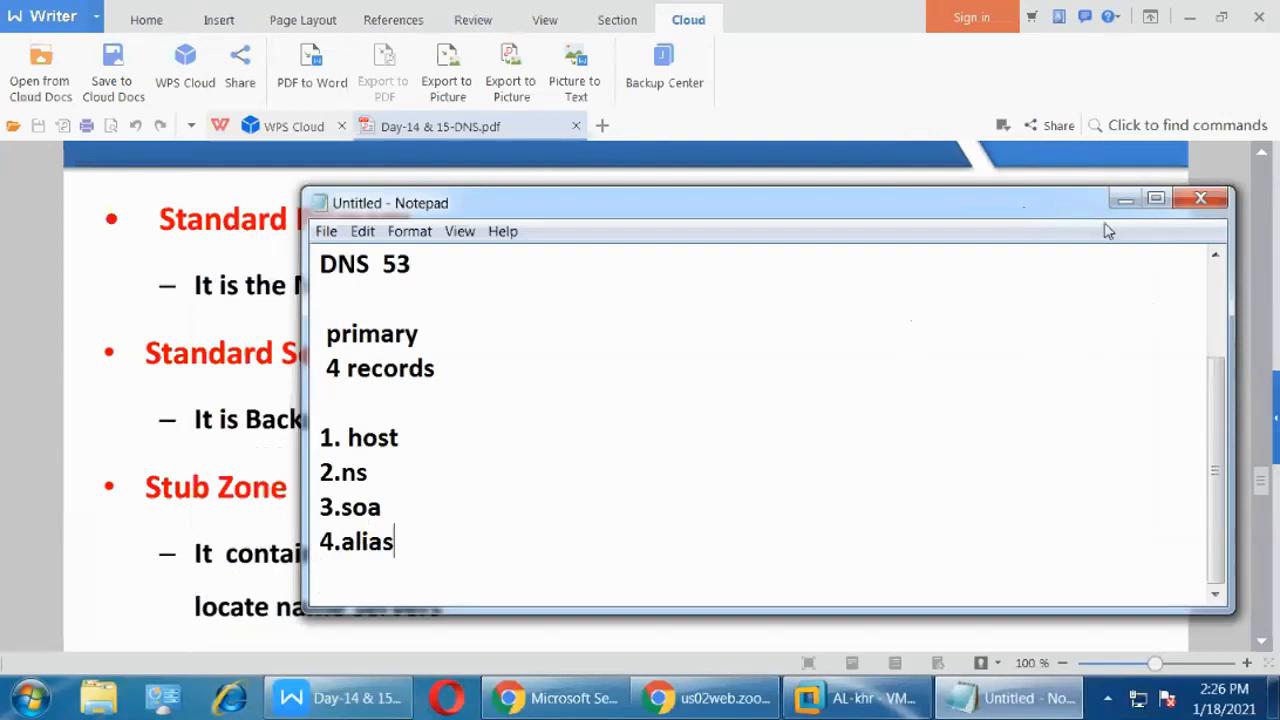
{"action": "left_click", "coordinate": [469, 436]}
{"action": "left_click", "coordinate": [445, 467]}
{"action": "left_click", "coordinate": [472, 502]}
{"action": "left_click", "coordinate": [1124, 200]}
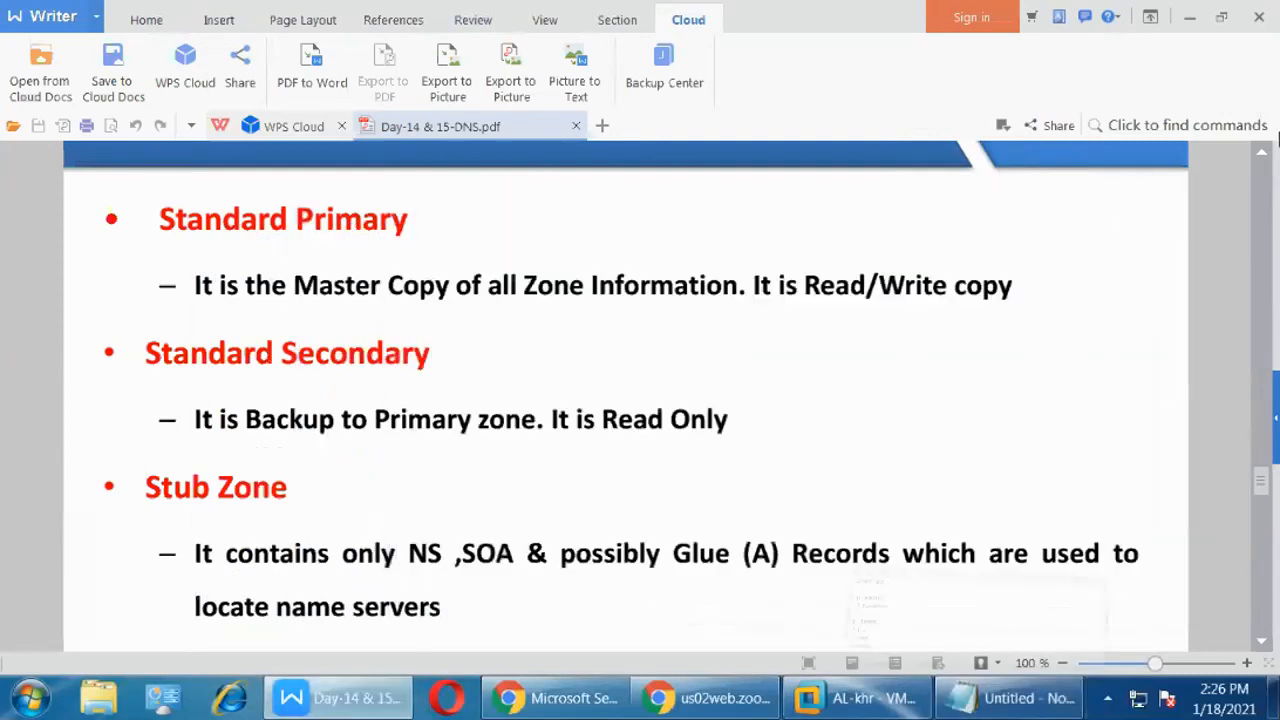
Switch to DNS Manager in the AL-khr virtual machine and examine the SOA, NS and Host (A) records of the dell.com zone.
{"action": "mouse_move", "coordinate": [855, 698]}
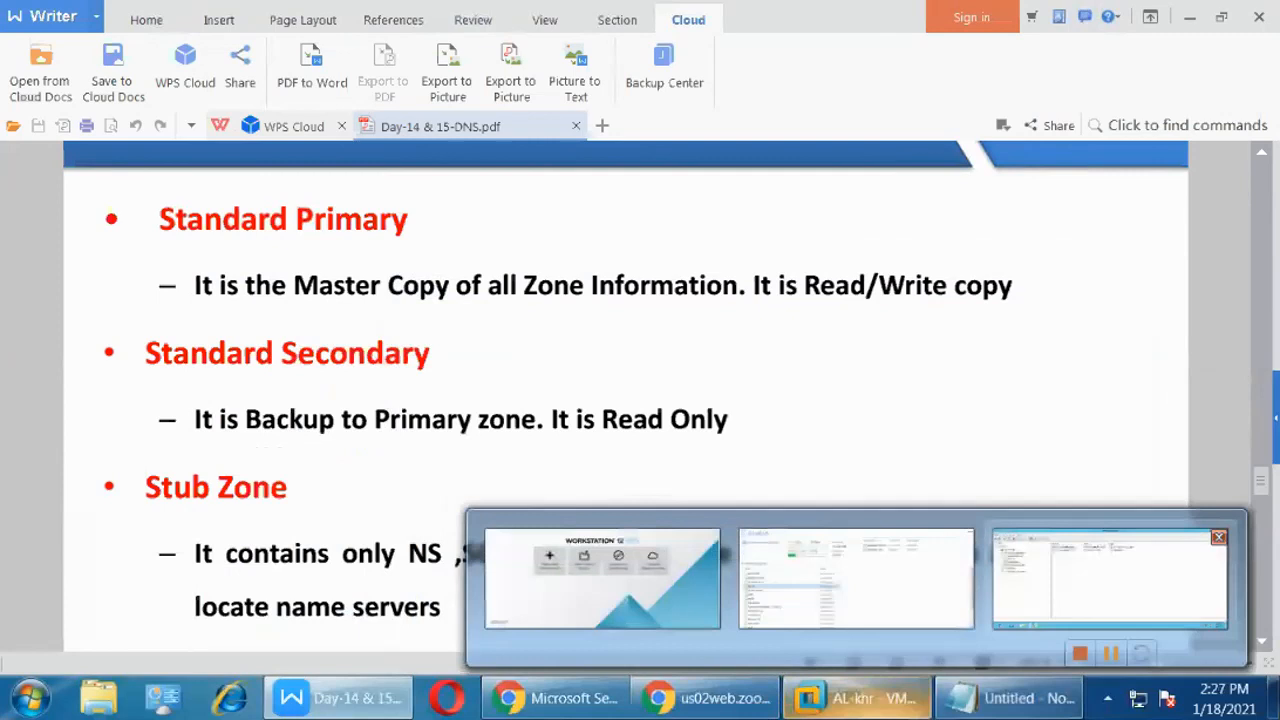
{"action": "left_click", "coordinate": [1110, 578]}
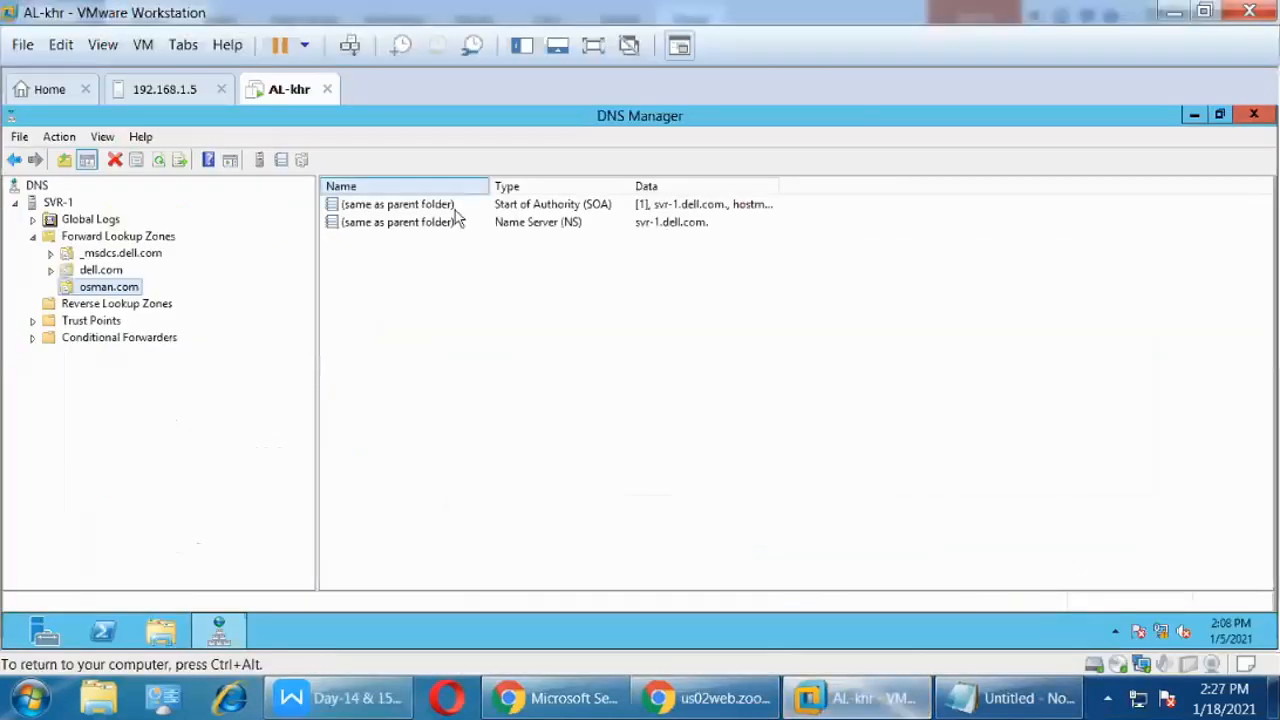
{"action": "left_click", "coordinate": [96, 270]}
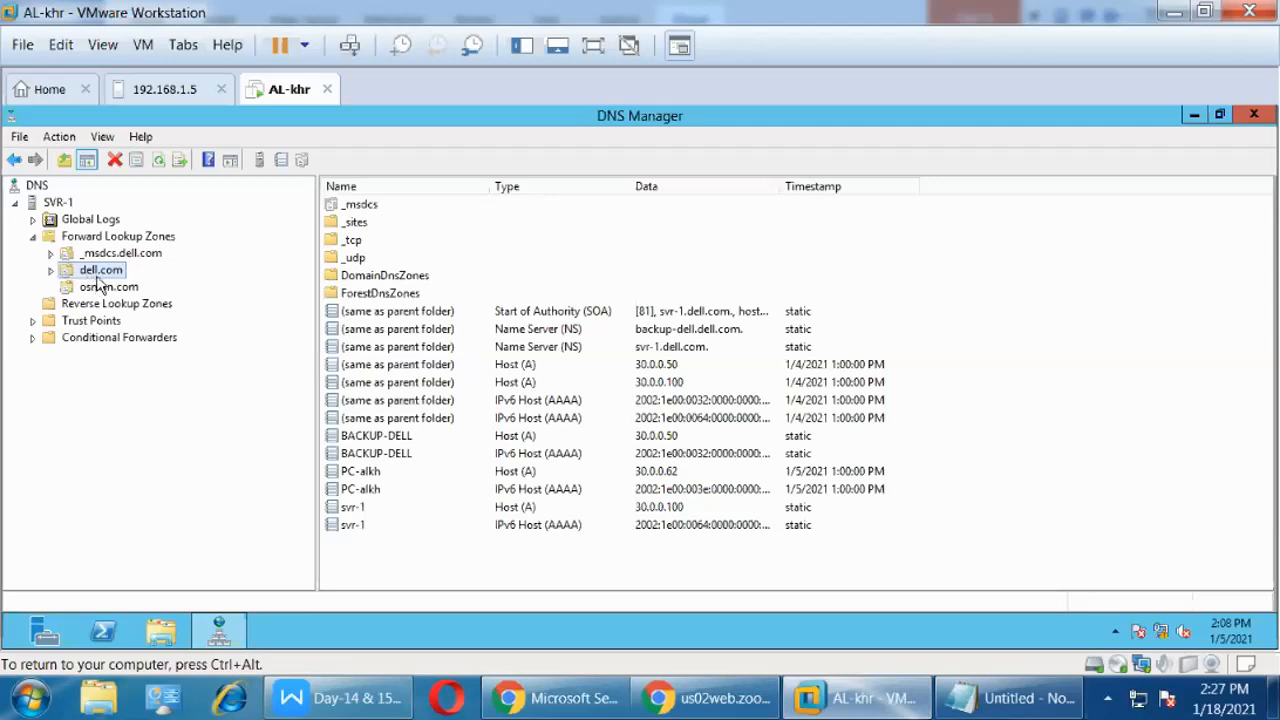
{"action": "left_click", "coordinate": [605, 313]}
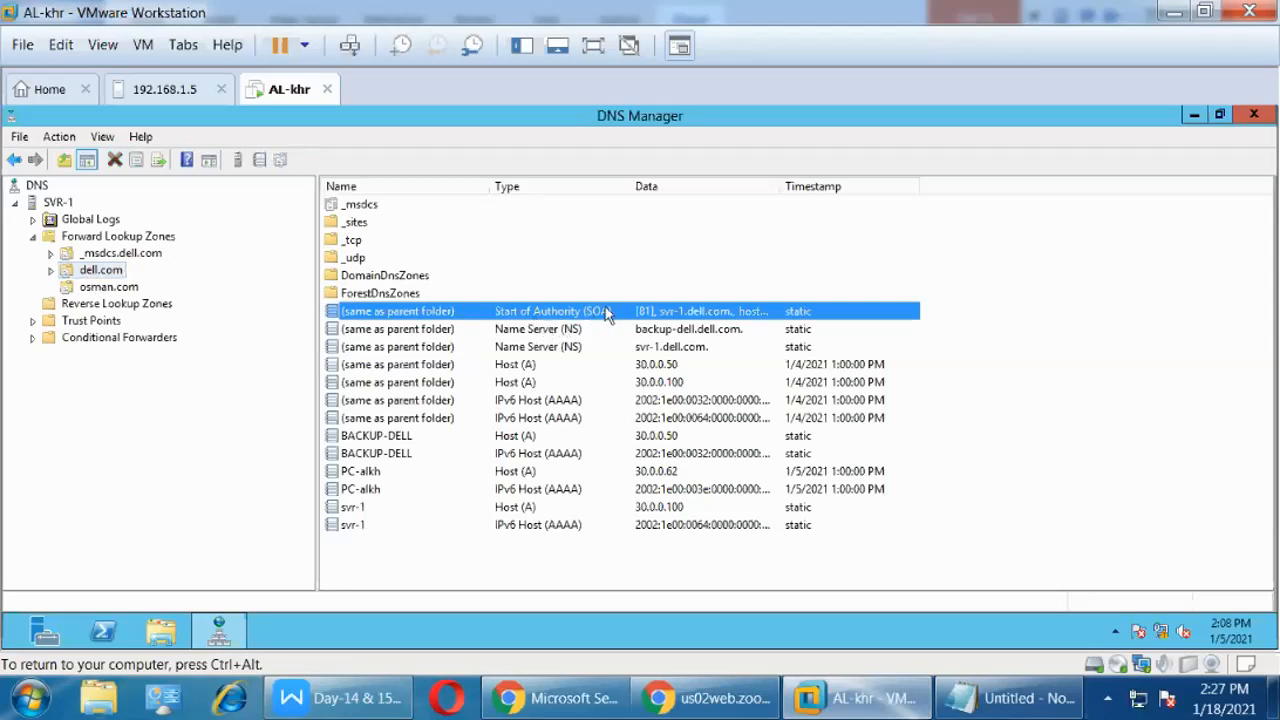
{"action": "left_click", "coordinate": [560, 332]}
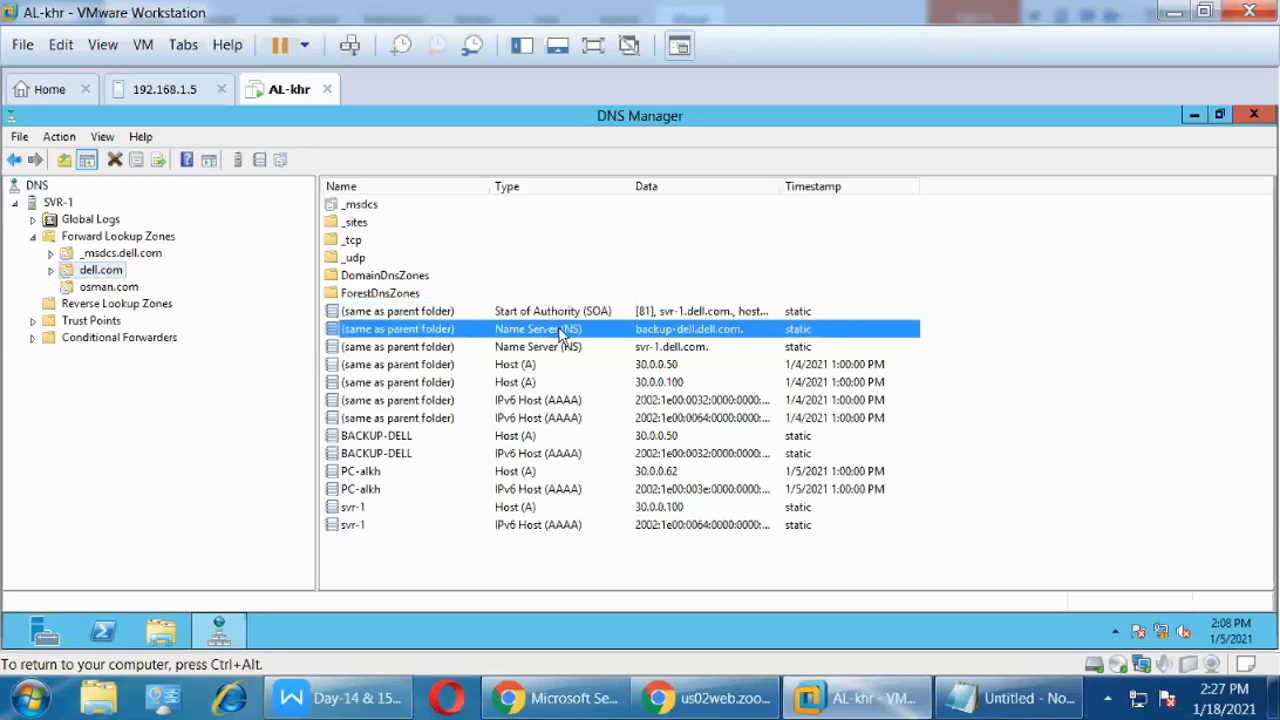
{"action": "left_click", "coordinate": [499, 368]}
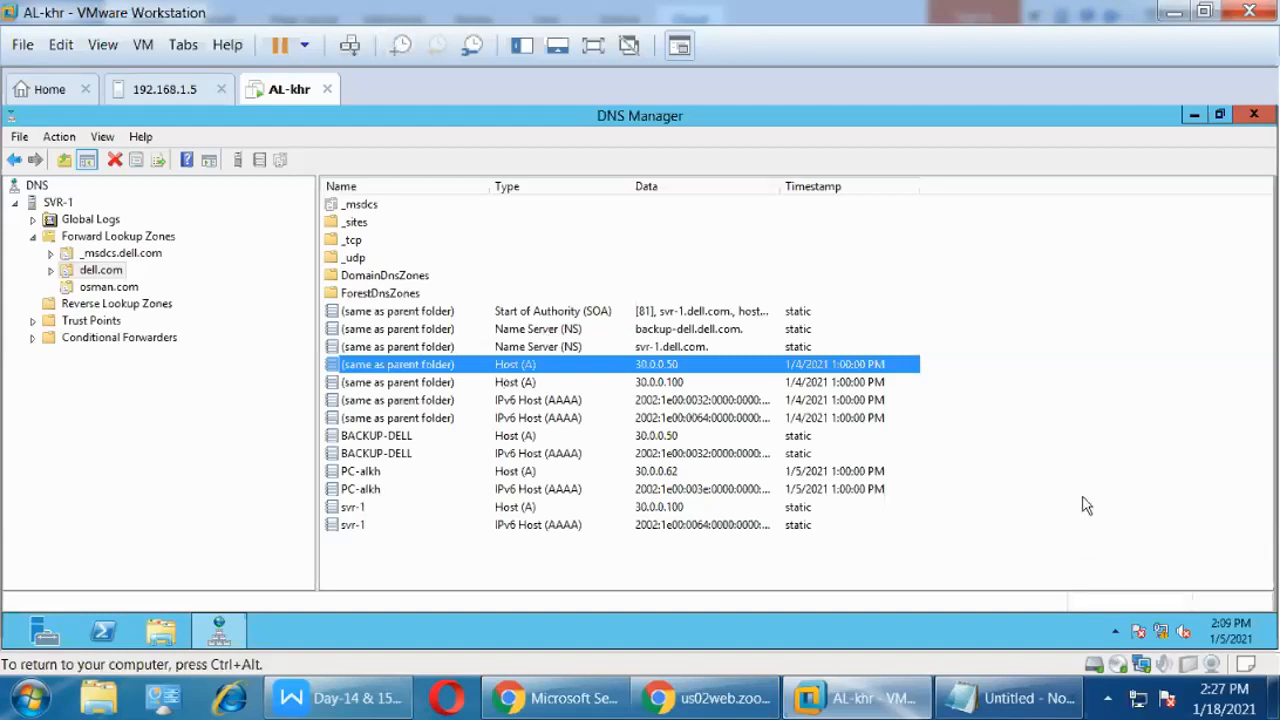
{"action": "left_click", "coordinate": [30, 697]}
{"action": "left_click", "coordinate": [697, 575]}
{"action": "key", "text": "super+r"}
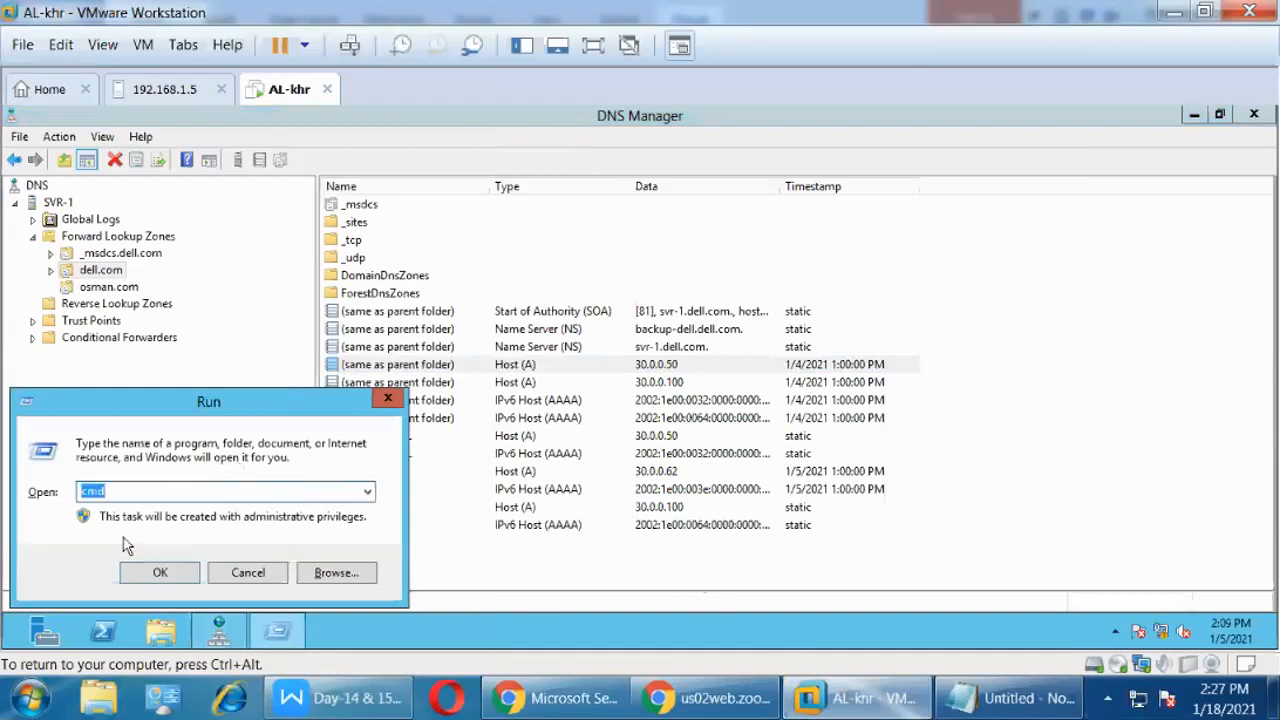
{"action": "type", "text": "ms"}
{"action": "key", "text": "Return"}
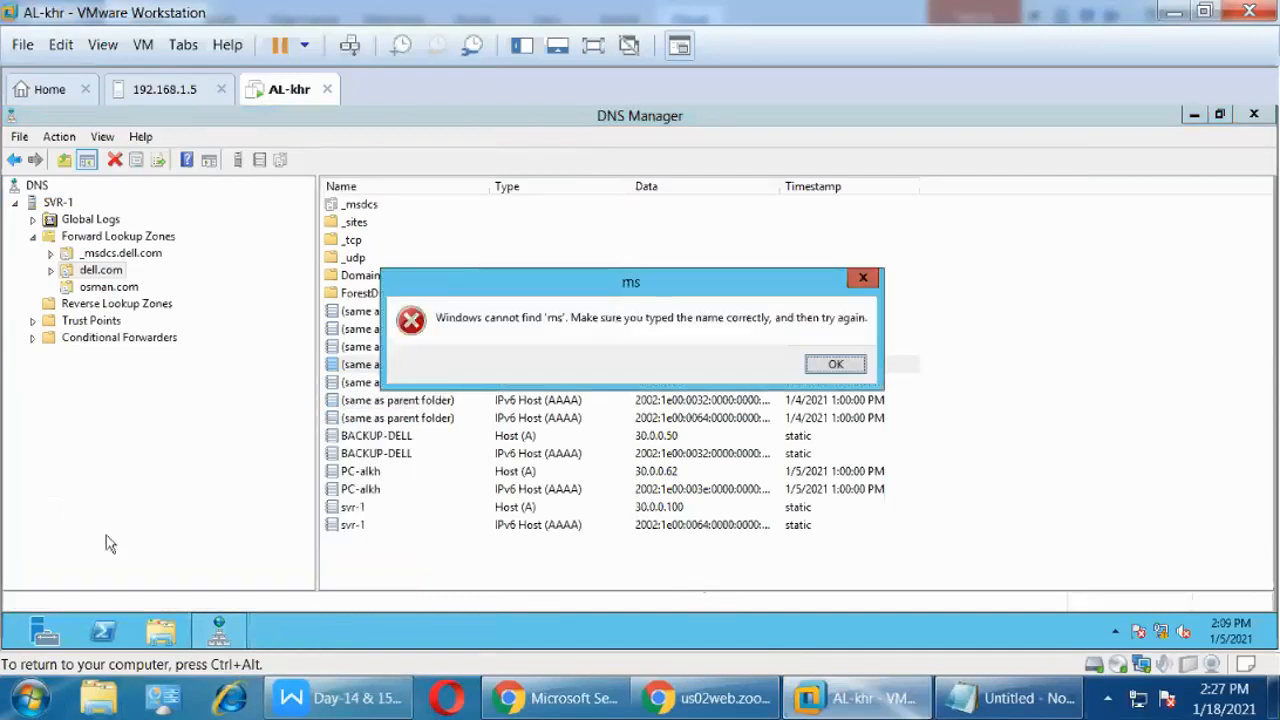
{"action": "left_click", "coordinate": [835, 364]}
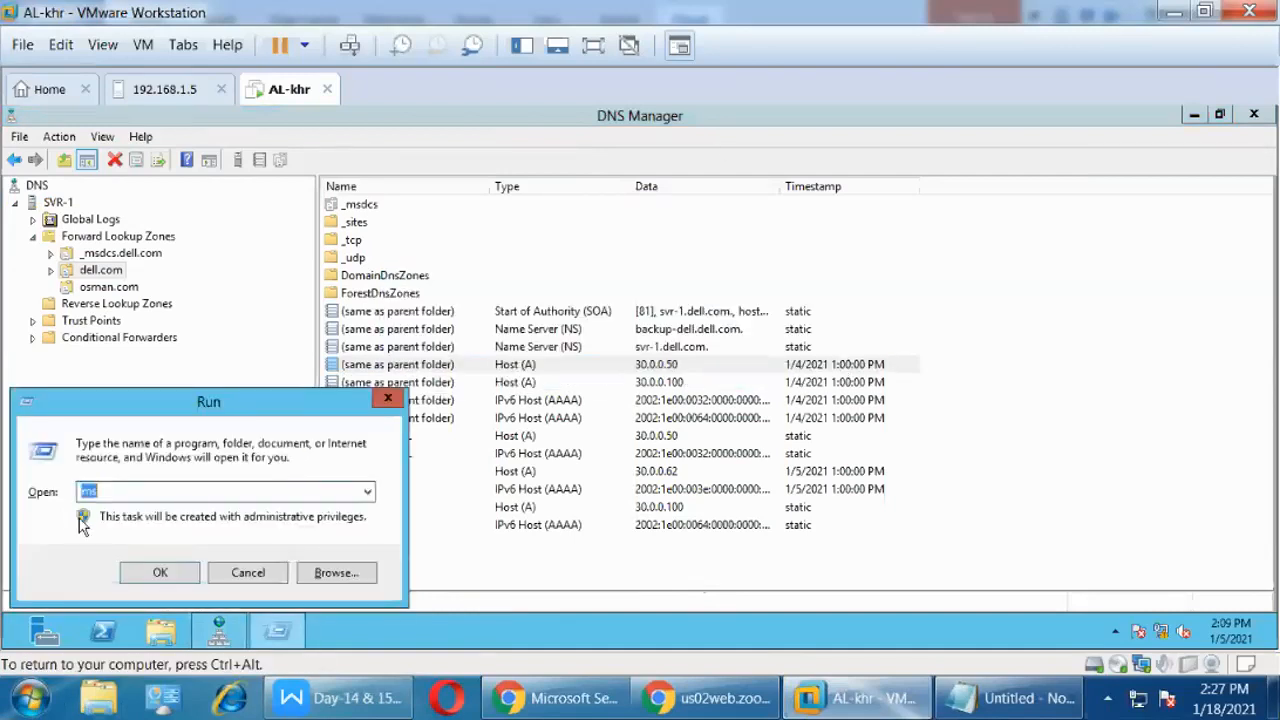
{"action": "left_click", "coordinate": [248, 573]}
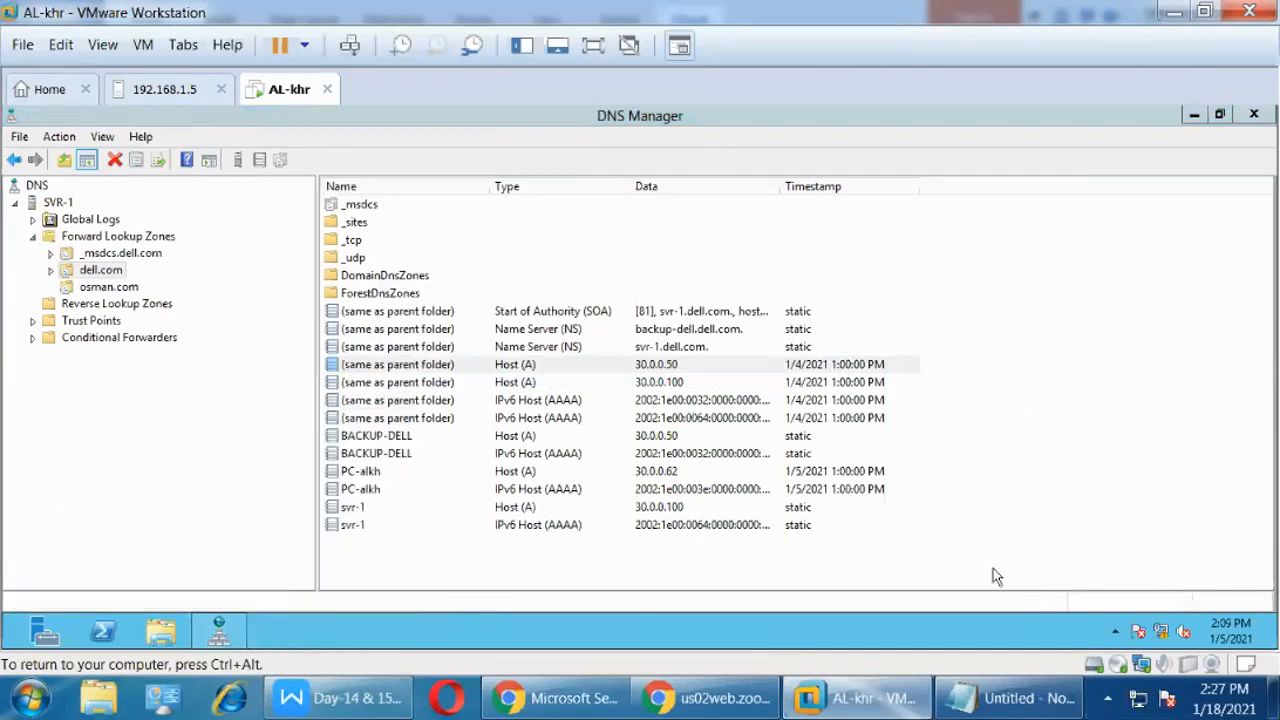
{"action": "left_click", "coordinate": [1022, 698]}
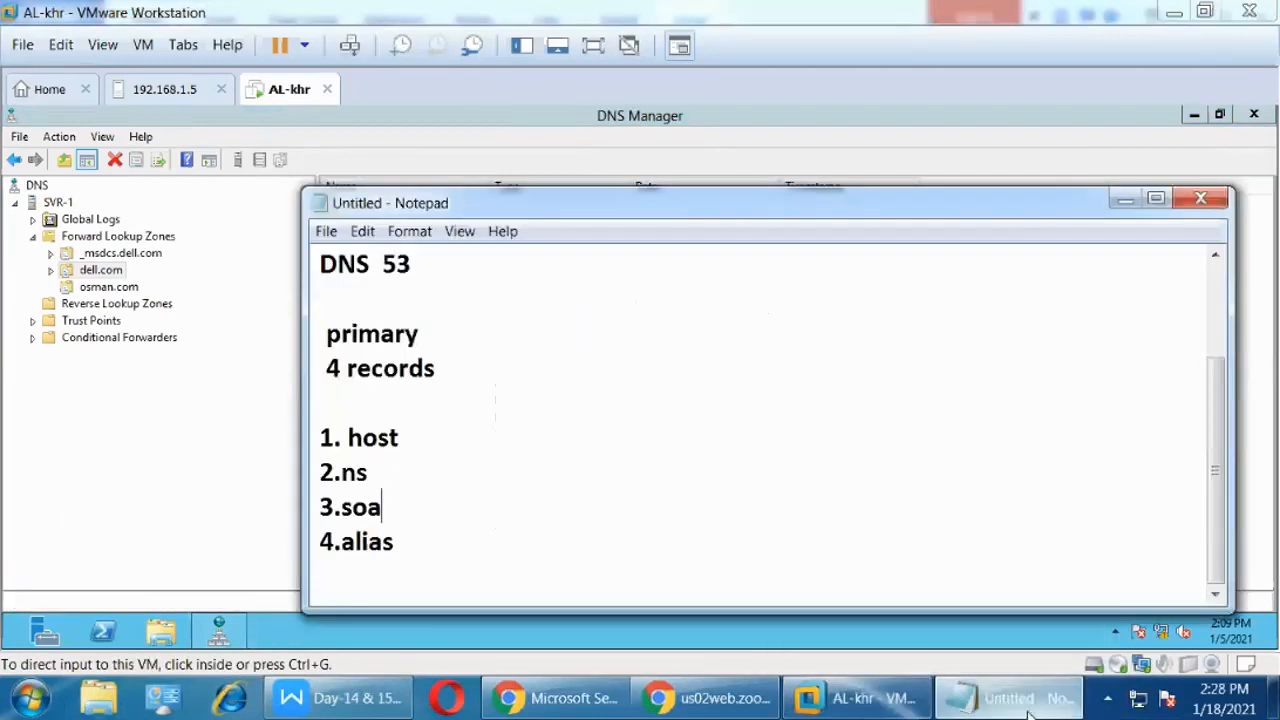
{"action": "left_click", "coordinate": [1029, 711]}
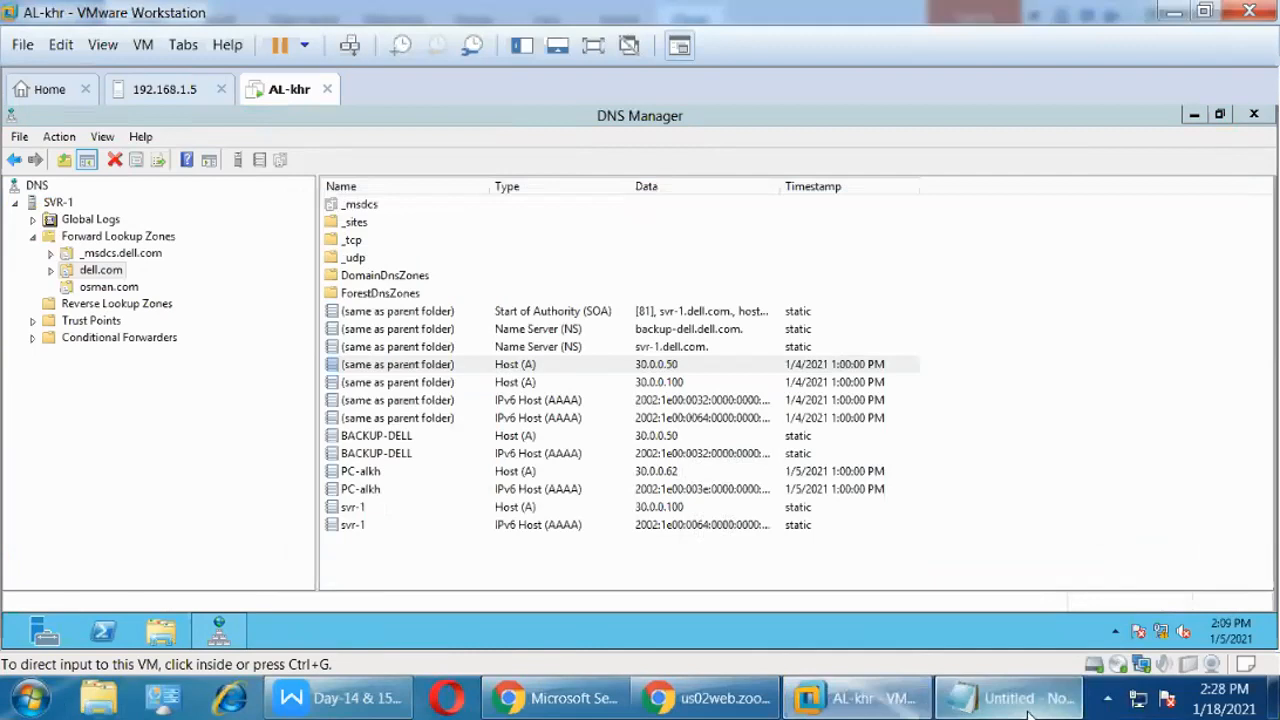
{"action": "left_click", "coordinate": [866, 652]}
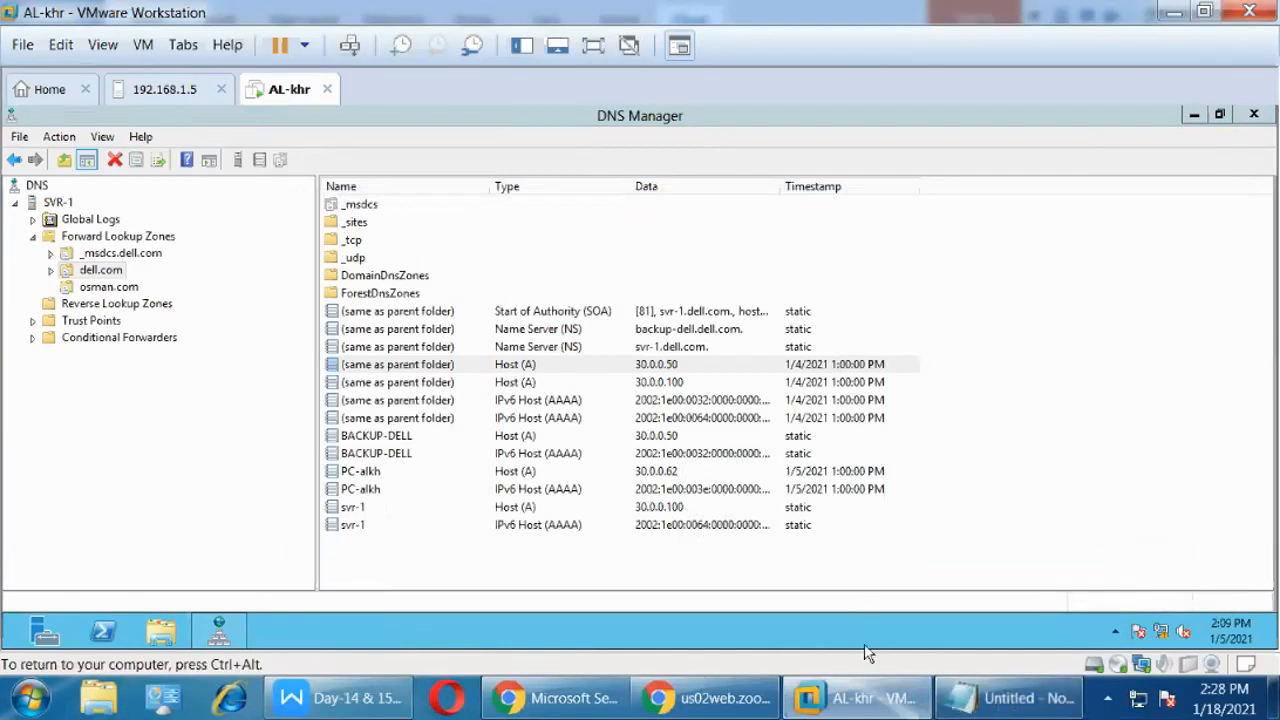
{"action": "key", "text": "super+r"}
{"action": "key", "text": "Escape"}
{"action": "key", "text": "ctrl+alt"}
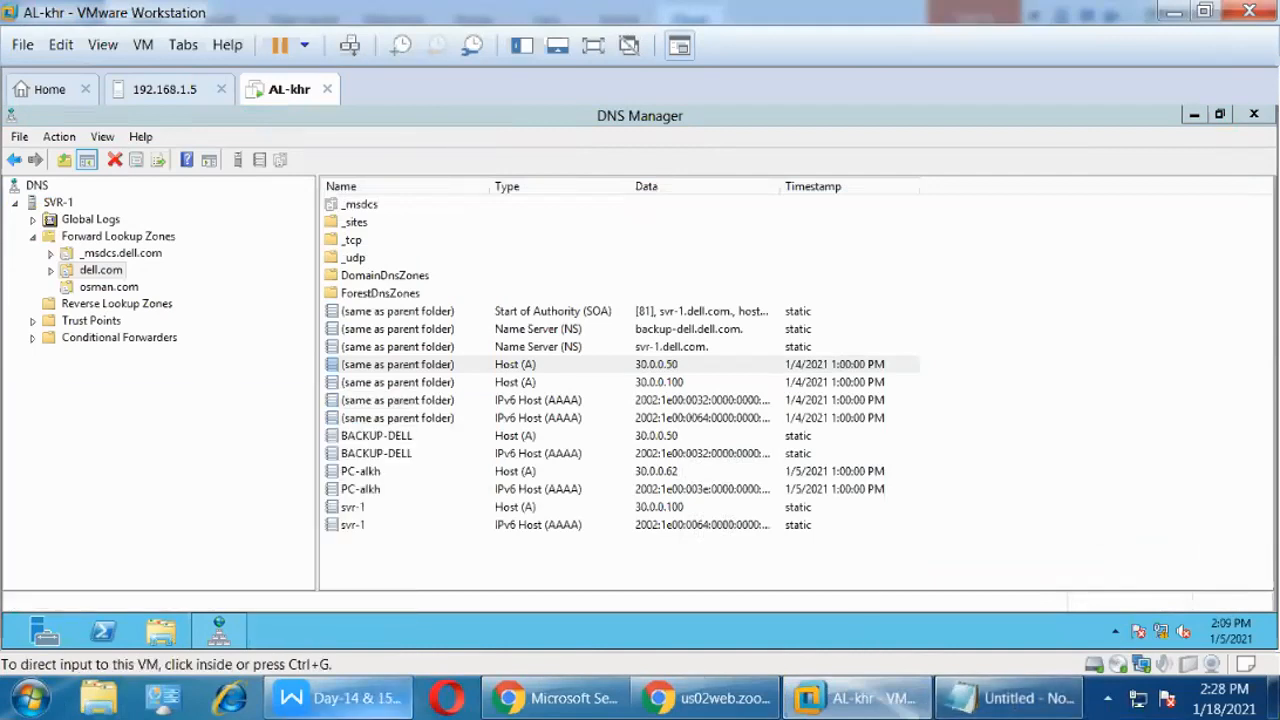
{"action": "mouse_move", "coordinate": [993, 705]}
{"action": "left_click", "coordinate": [1107, 698]}
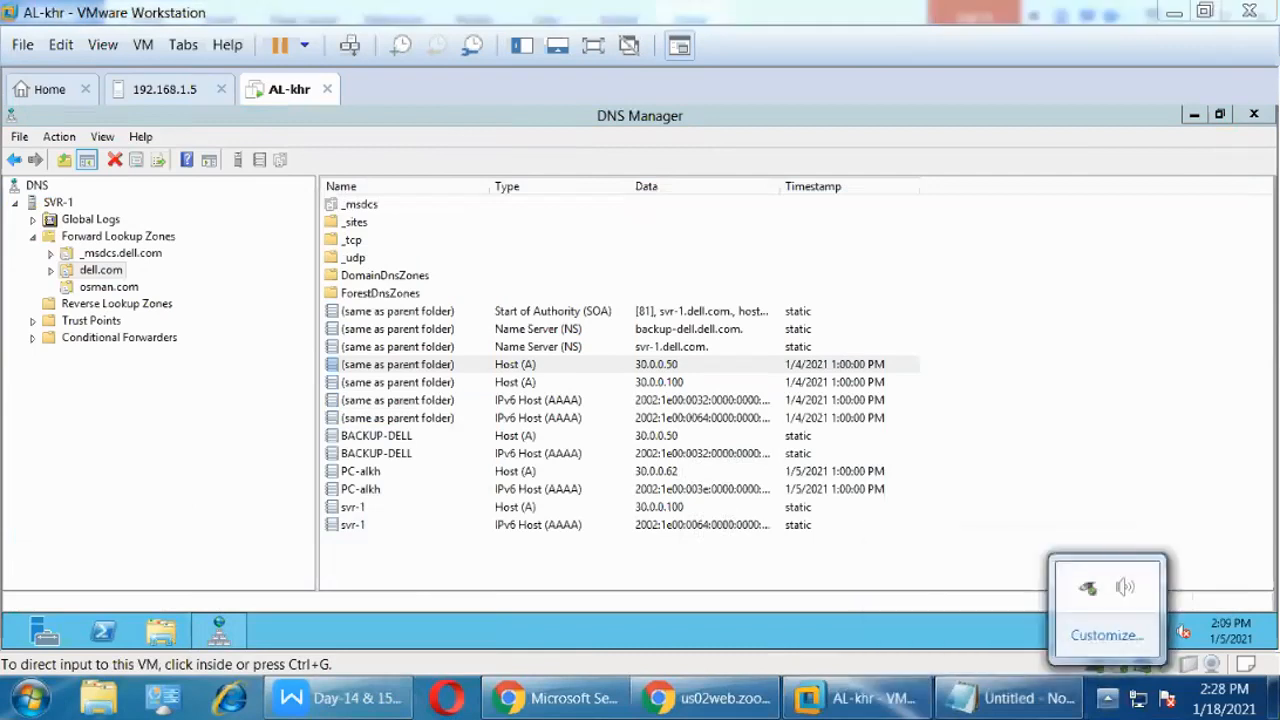
{"action": "left_click", "coordinate": [33, 700]}
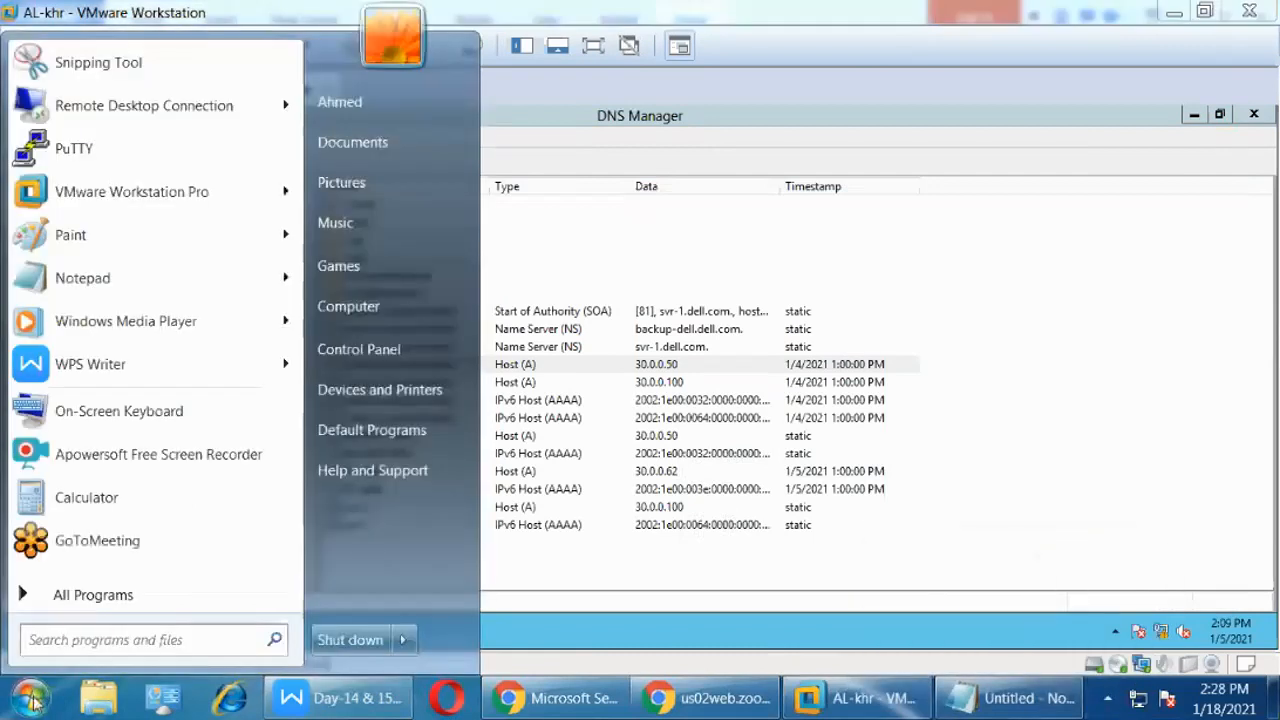
{"action": "left_click", "coordinate": [586, 572]}
Launch Paint on the host computer by running mspaint, and enlarge its window to the full screen height and further in width.
{"action": "key", "text": "super+r"}
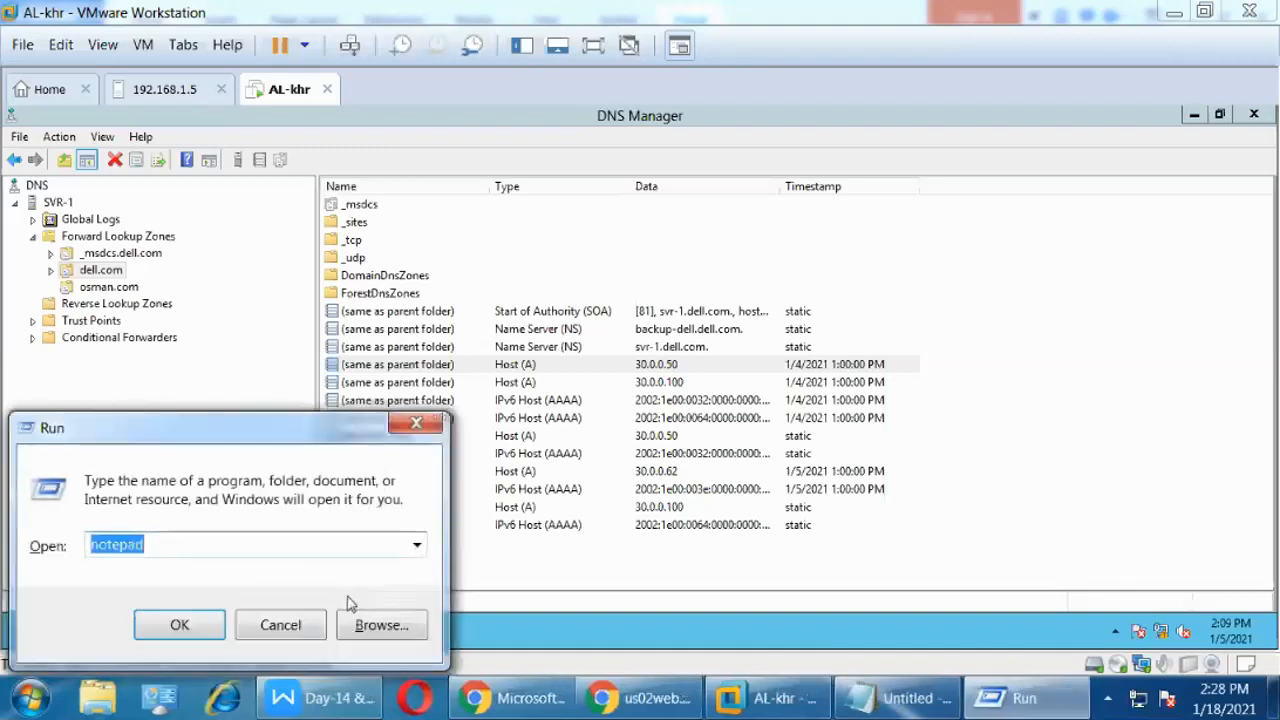
{"action": "type", "text": "ms"}
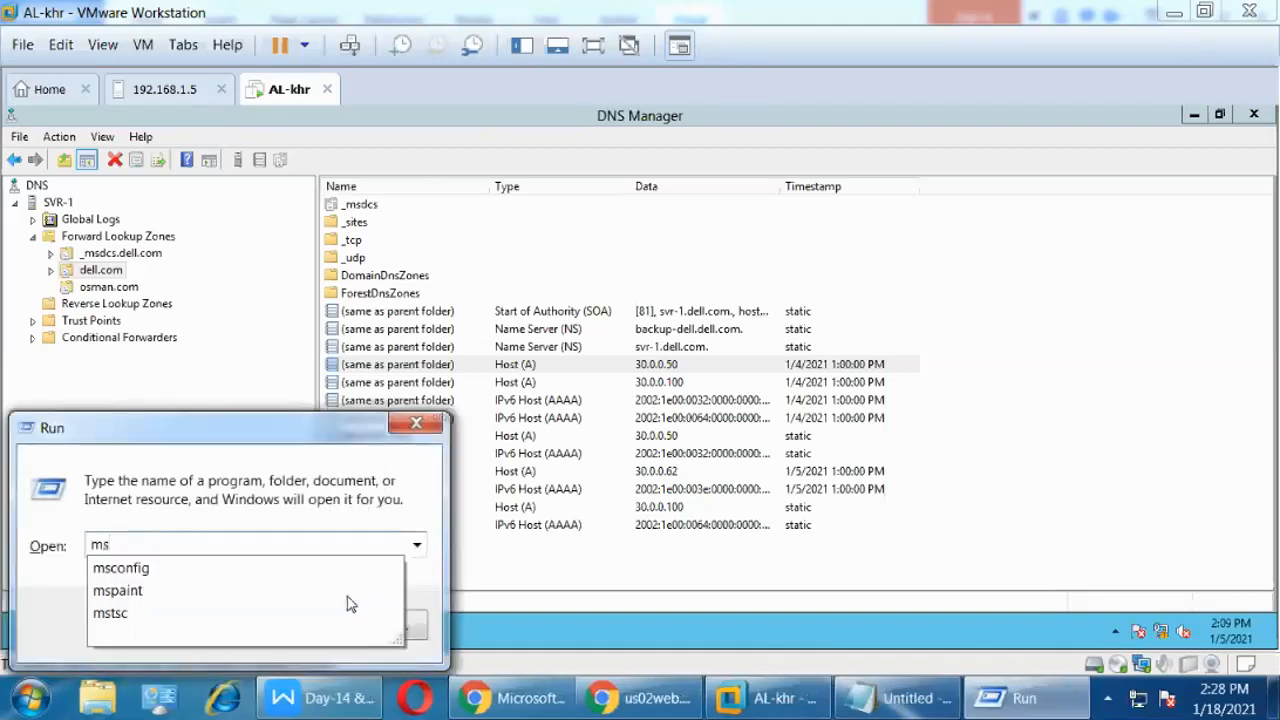
{"action": "key", "text": "Down"}
{"action": "key", "text": "Down"}
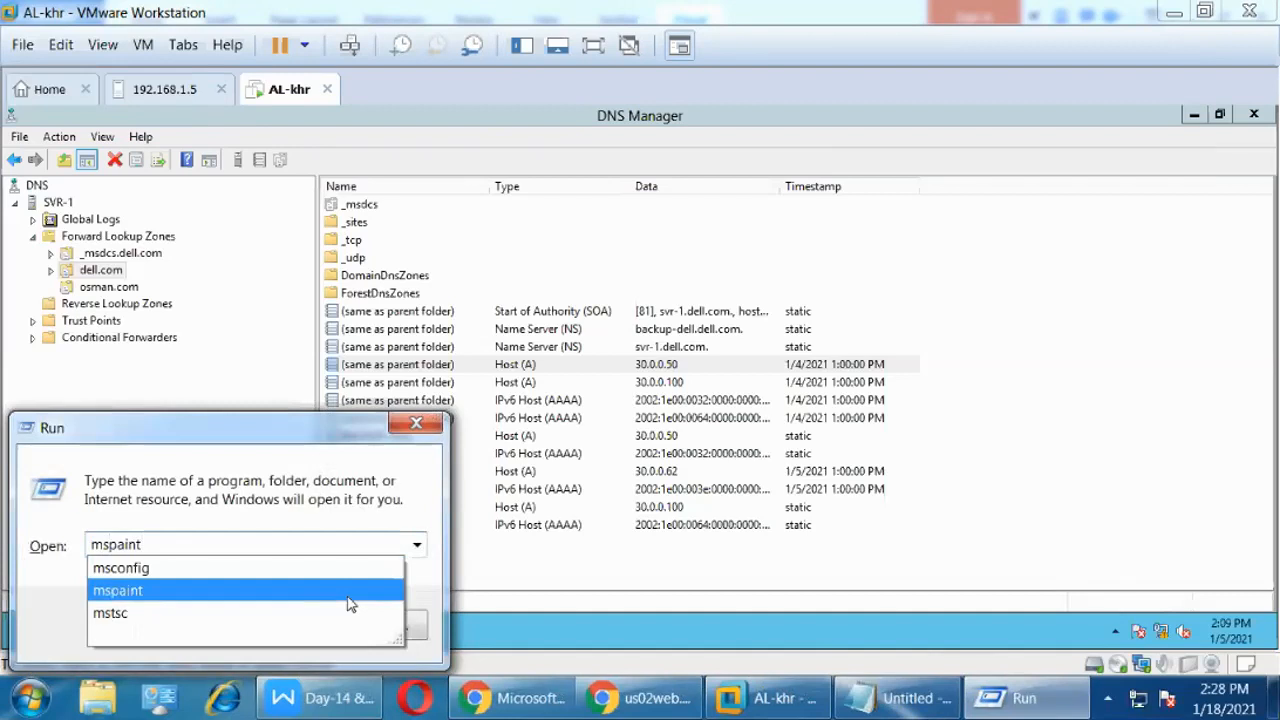
{"action": "key", "text": "Return"}
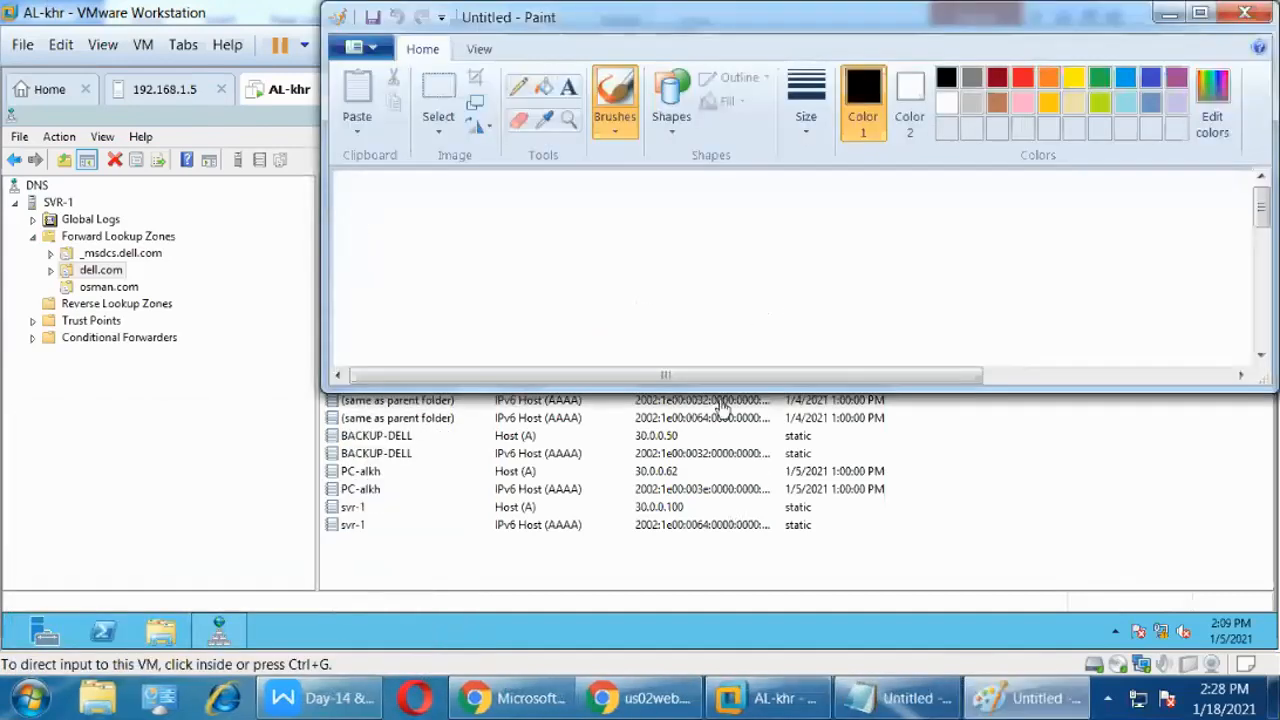
{"action": "double_click", "coordinate": [723, 389]}
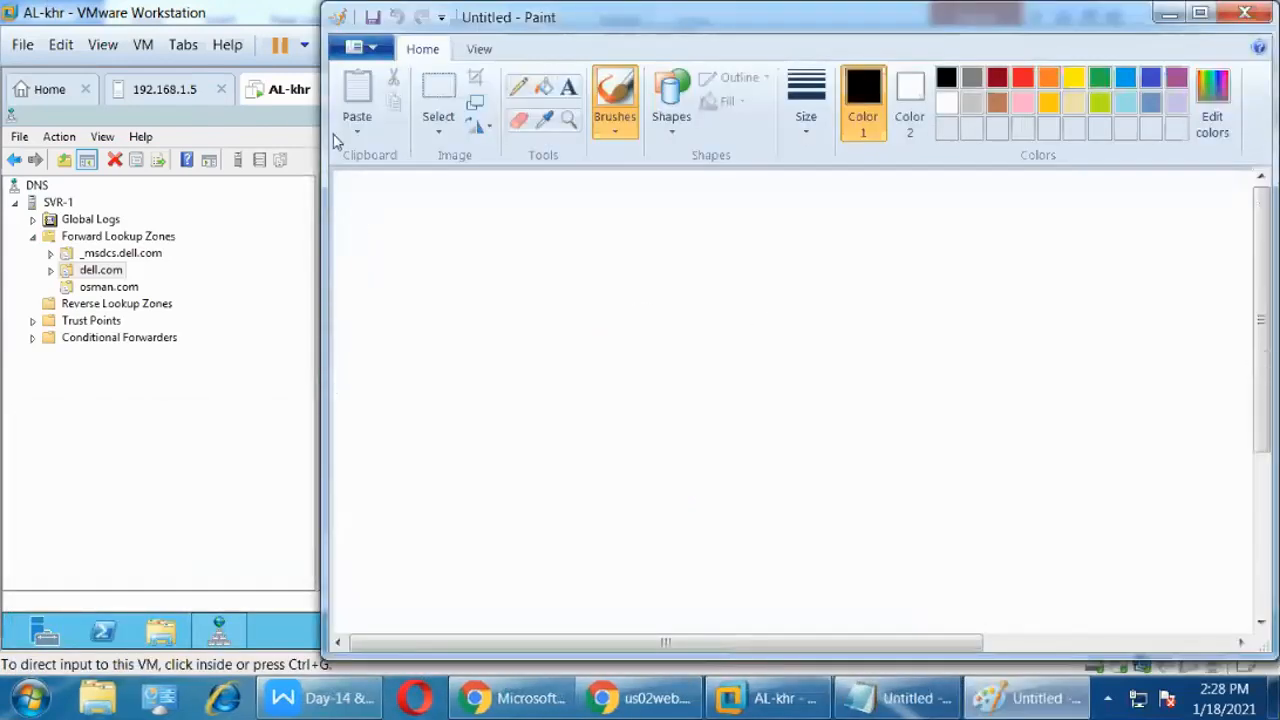
{"action": "left_click_drag", "start_coordinate": [322, 137], "coordinate": [217, 137]}
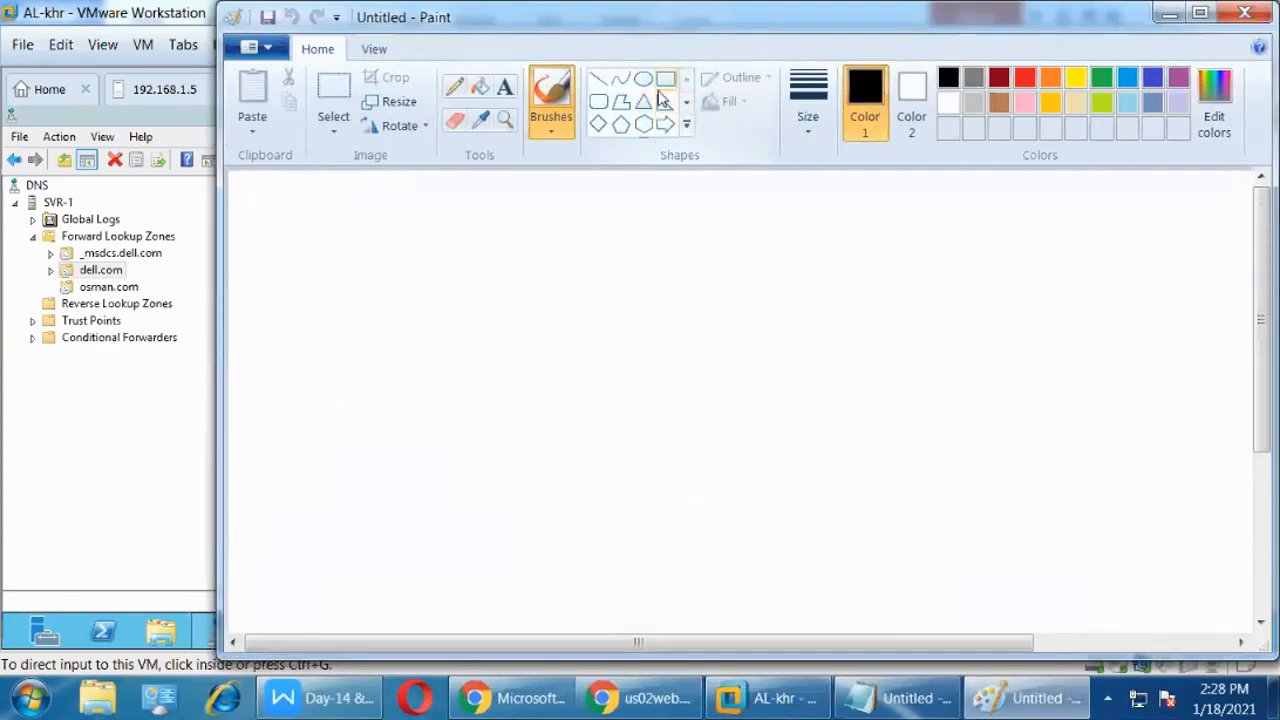
Draw a tall rectangle on the canvas with two nested rectangles inside its upper half.
{"action": "left_click", "coordinate": [665, 80]}
{"action": "mouse_move", "coordinate": [381, 215]}
{"action": "left_mouse_down"}
{"action": "mouse_move", "coordinate": [462, 254]}
{"action": "mouse_move", "coordinate": [580, 386]}
{"action": "mouse_move", "coordinate": [620, 526]}
{"action": "mouse_move", "coordinate": [627, 622]}
{"action": "left_mouse_up"}
{"action": "mouse_move", "coordinate": [402, 247]}
{"action": "left_mouse_down"}
{"action": "mouse_move", "coordinate": [451, 314]}
{"action": "mouse_move", "coordinate": [549, 369]}
{"action": "mouse_move", "coordinate": [592, 414]}
{"action": "mouse_move", "coordinate": [626, 421]}
{"action": "left_mouse_up"}
{"action": "left_click", "coordinate": [665, 80]}
{"action": "left_click", "coordinate": [666, 85]}
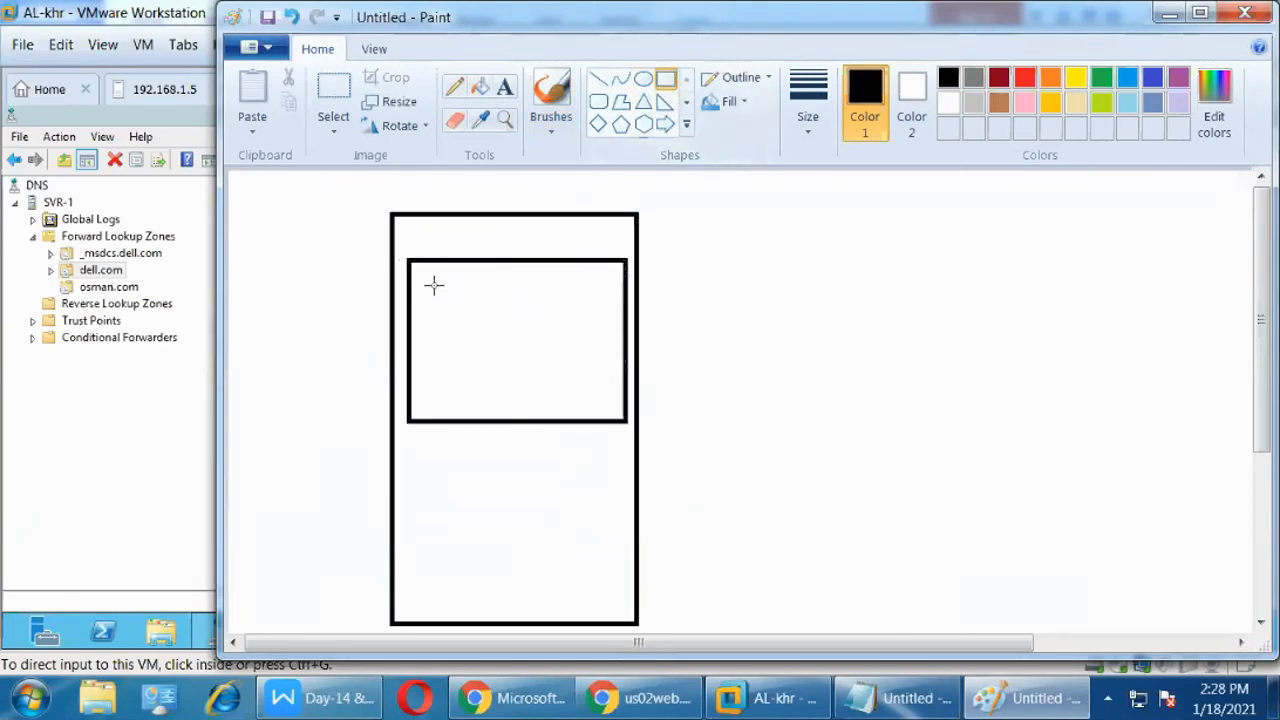
{"action": "left_click_drag", "start_coordinate": [422, 280], "coordinate": [617, 405]}
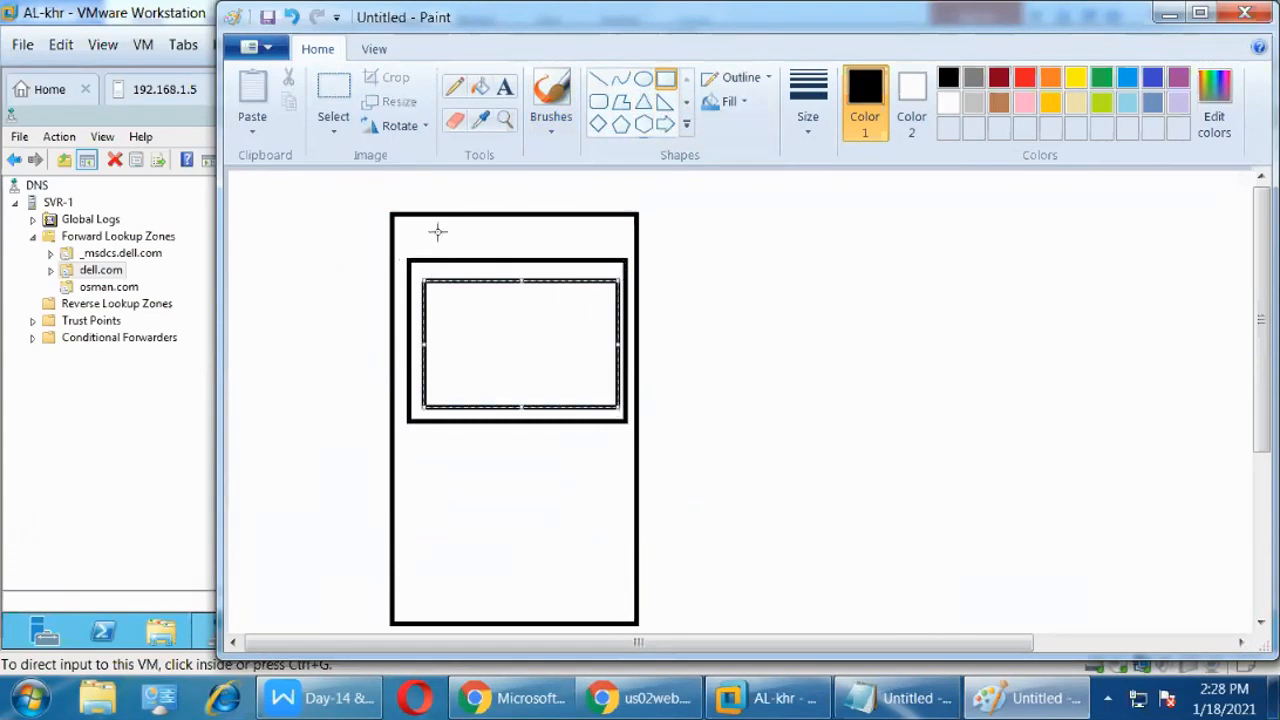
Draw four horizontal lines, one below another, inside the innermost rectangle to represent record entries.
{"action": "left_click", "coordinate": [598, 79]}
{"action": "left_click_drag", "start_coordinate": [435, 311], "coordinate": [558, 307]}
{"action": "left_click_drag", "start_coordinate": [437, 342], "coordinate": [558, 344]}
{"action": "mouse_move", "coordinate": [436, 368]}
{"action": "left_mouse_down"}
{"action": "mouse_move", "coordinate": [503, 355]}
{"action": "mouse_move", "coordinate": [567, 370]}
{"action": "left_mouse_up"}
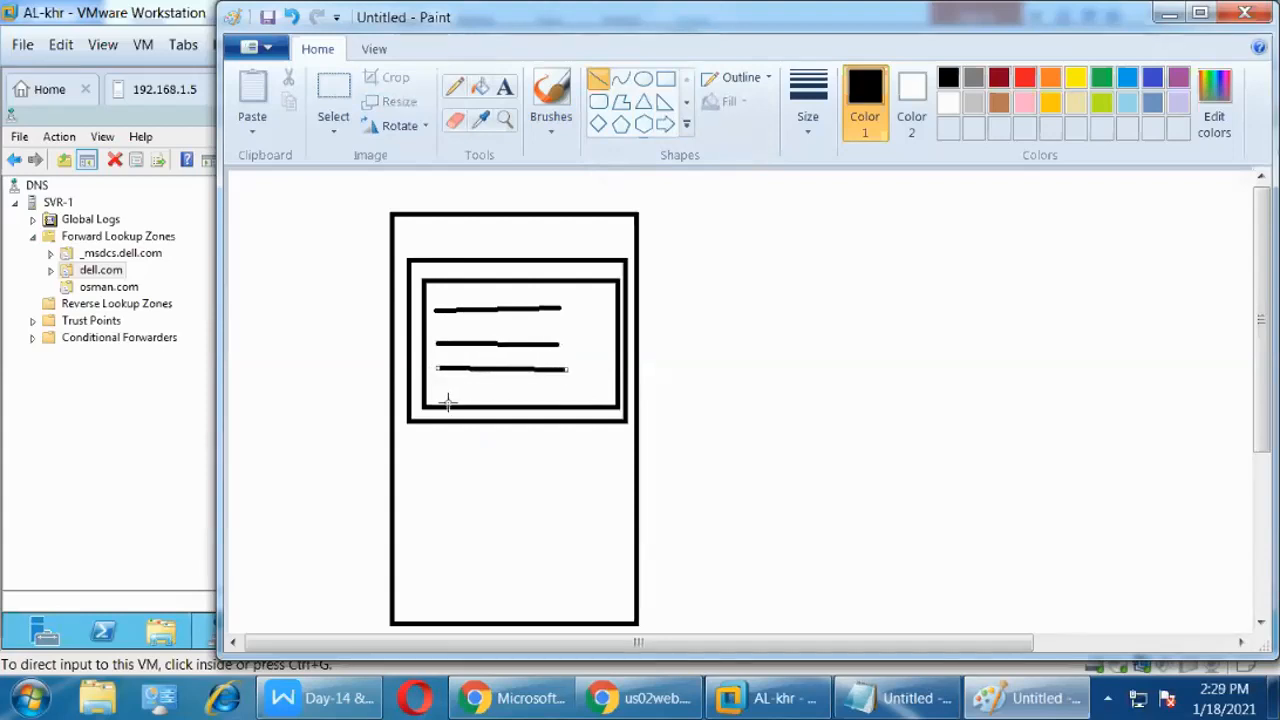
{"action": "left_click_drag", "start_coordinate": [437, 389], "coordinate": [569, 390]}
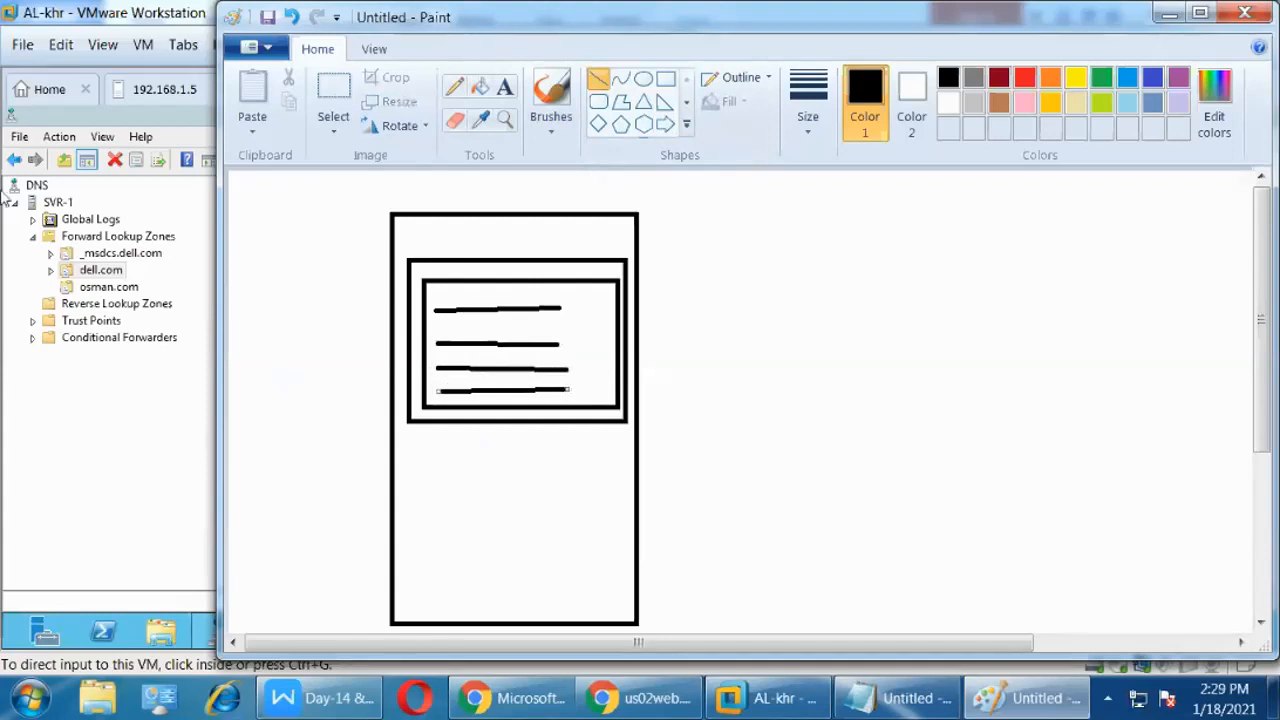
Draw a horizontal line outward from the innermost rectangle's upper right corner and label its far end "Dell.com".
{"action": "left_click", "coordinate": [597, 79]}
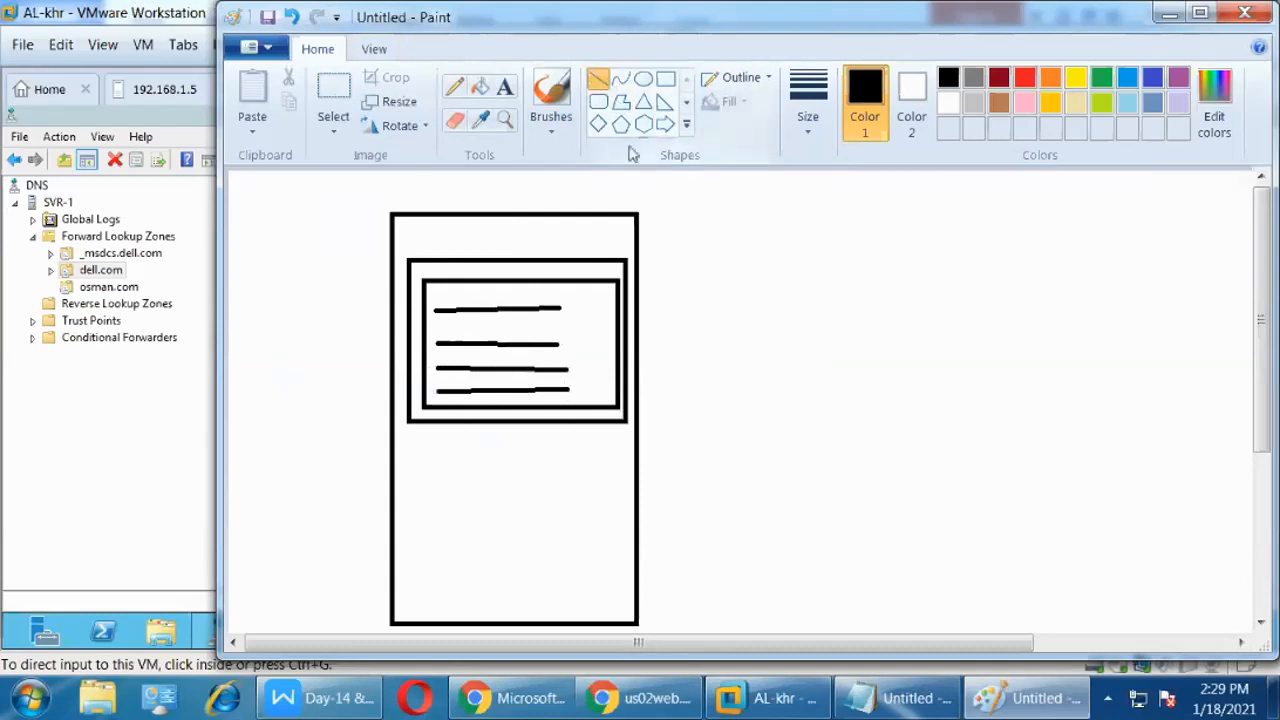
{"action": "left_click_drag", "start_coordinate": [615, 290], "coordinate": [851, 292]}
{"action": "left_click", "coordinate": [504, 87]}
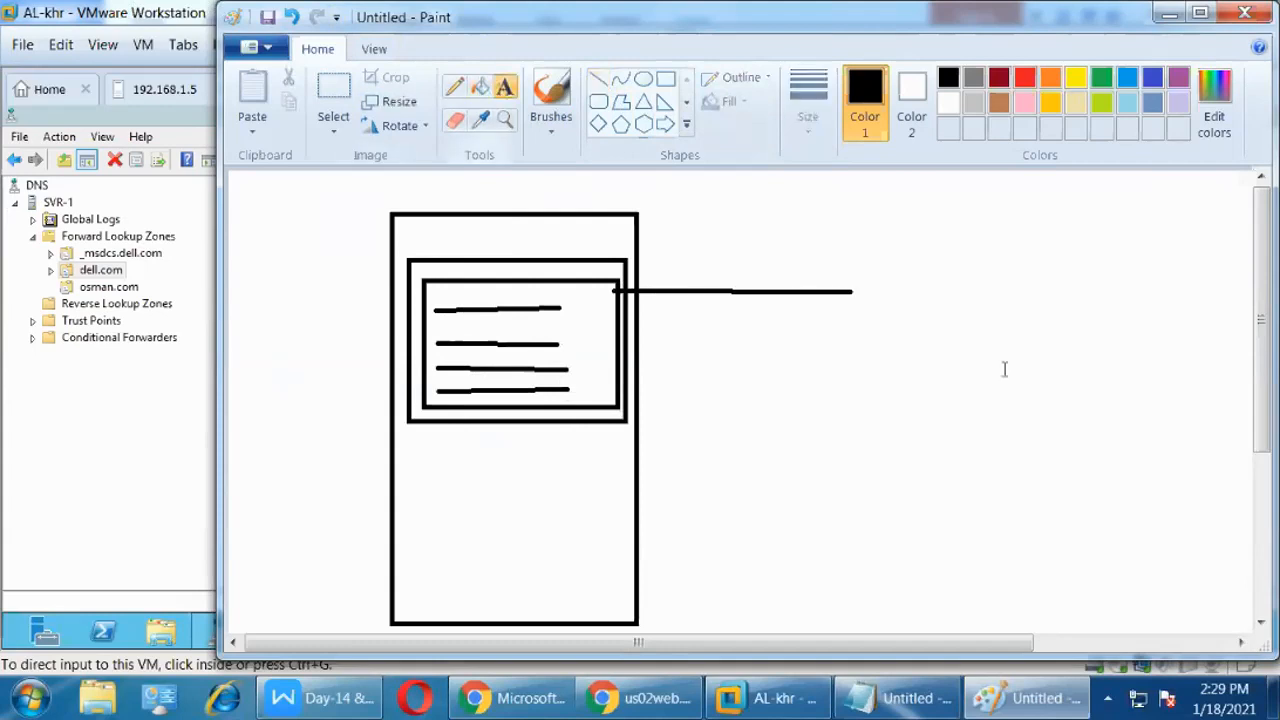
{"action": "left_click", "coordinate": [880, 286]}
{"action": "type", "text": "Dell.com"}
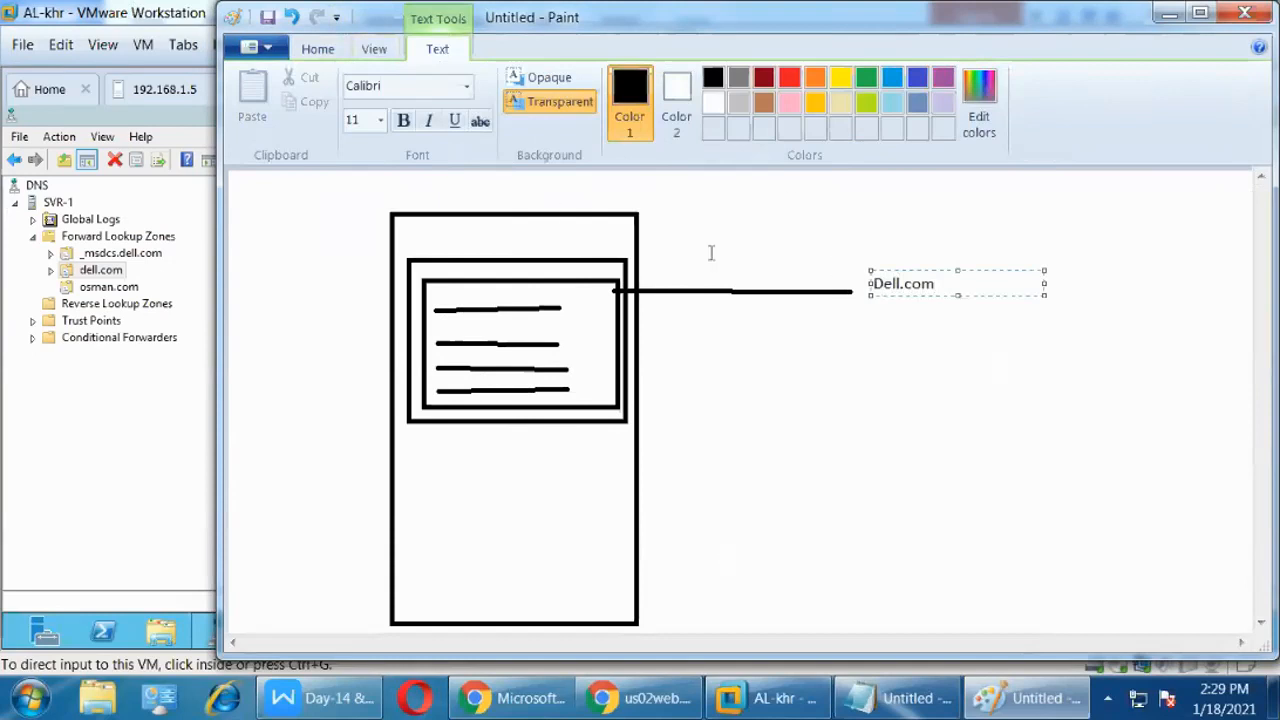
{"action": "left_click", "coordinate": [622, 272]}
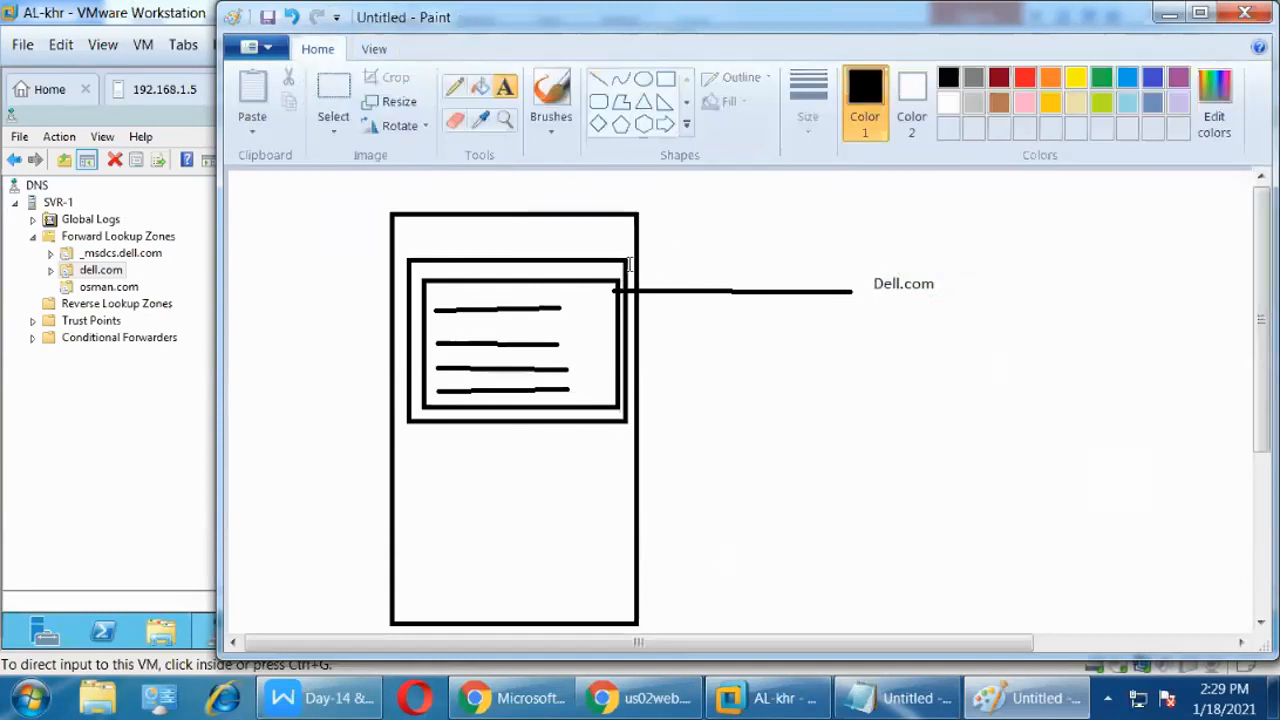
{"action": "left_click", "coordinate": [628, 264]}
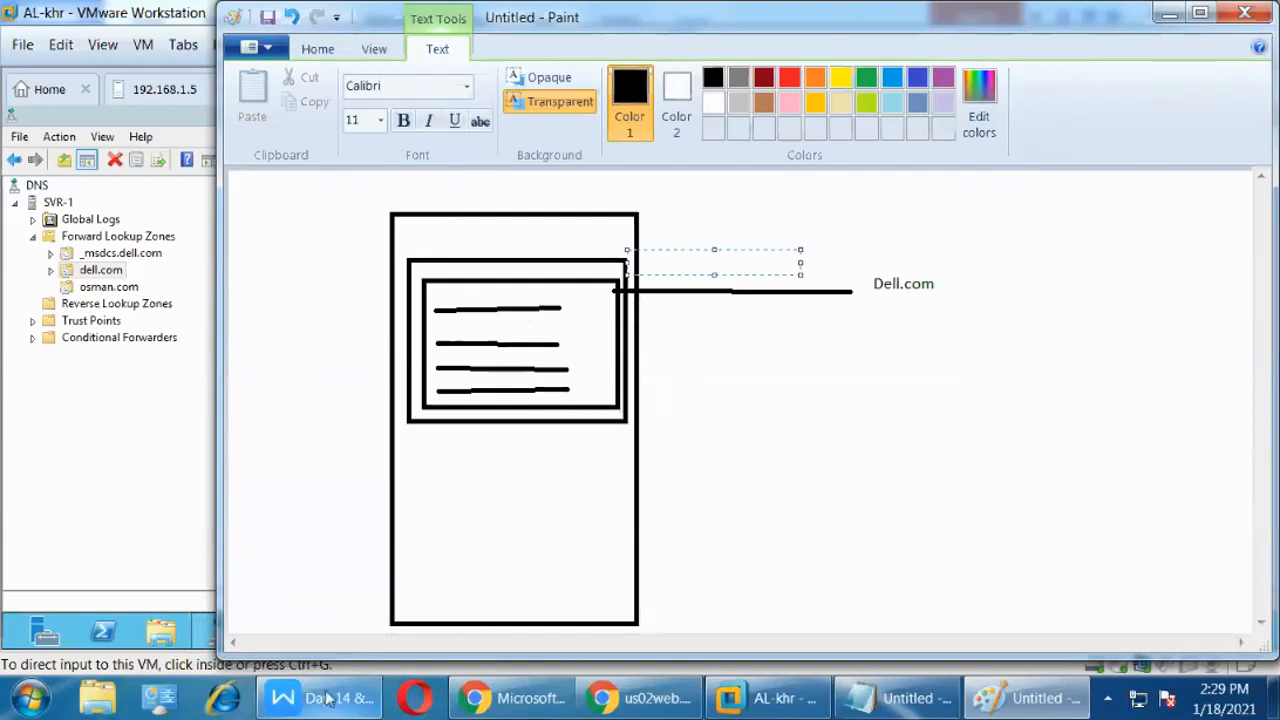
Review the record list in the Notepad notes, and select the svr-1.dell.com name server record in DNS Manager's dell.com zone.
{"action": "left_click", "coordinate": [928, 705]}
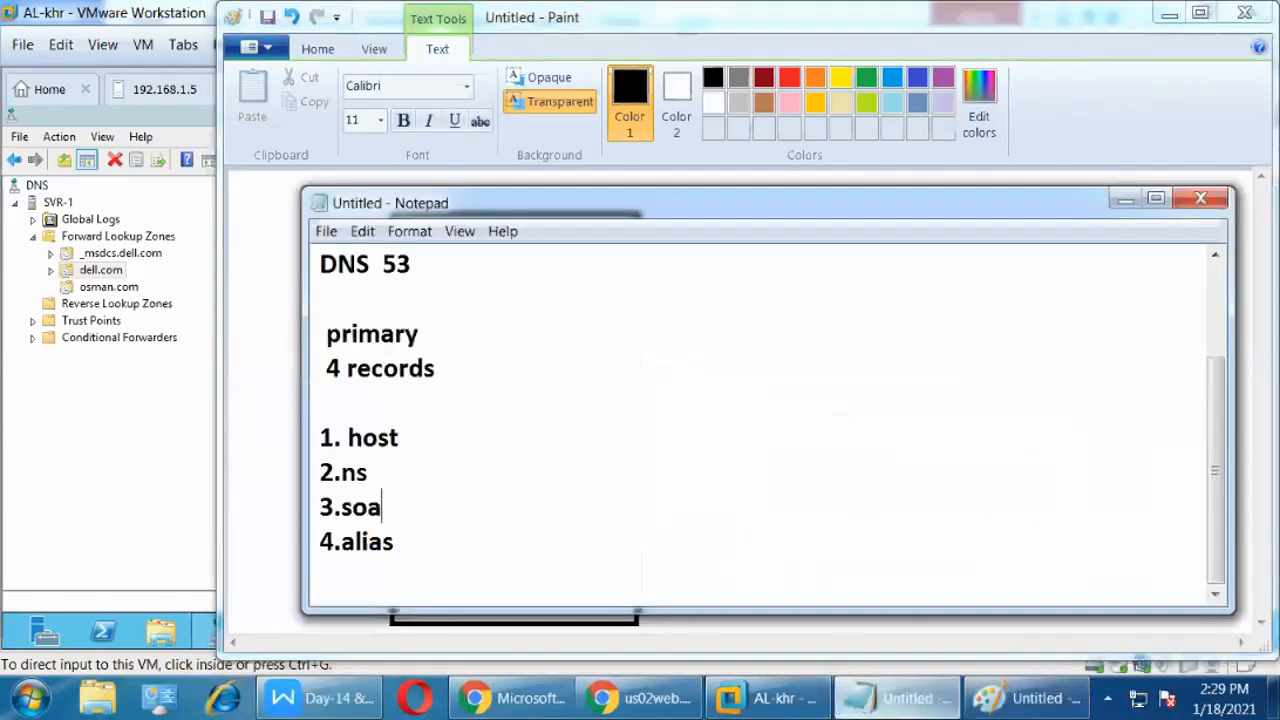
{"action": "left_click", "coordinate": [765, 698]}
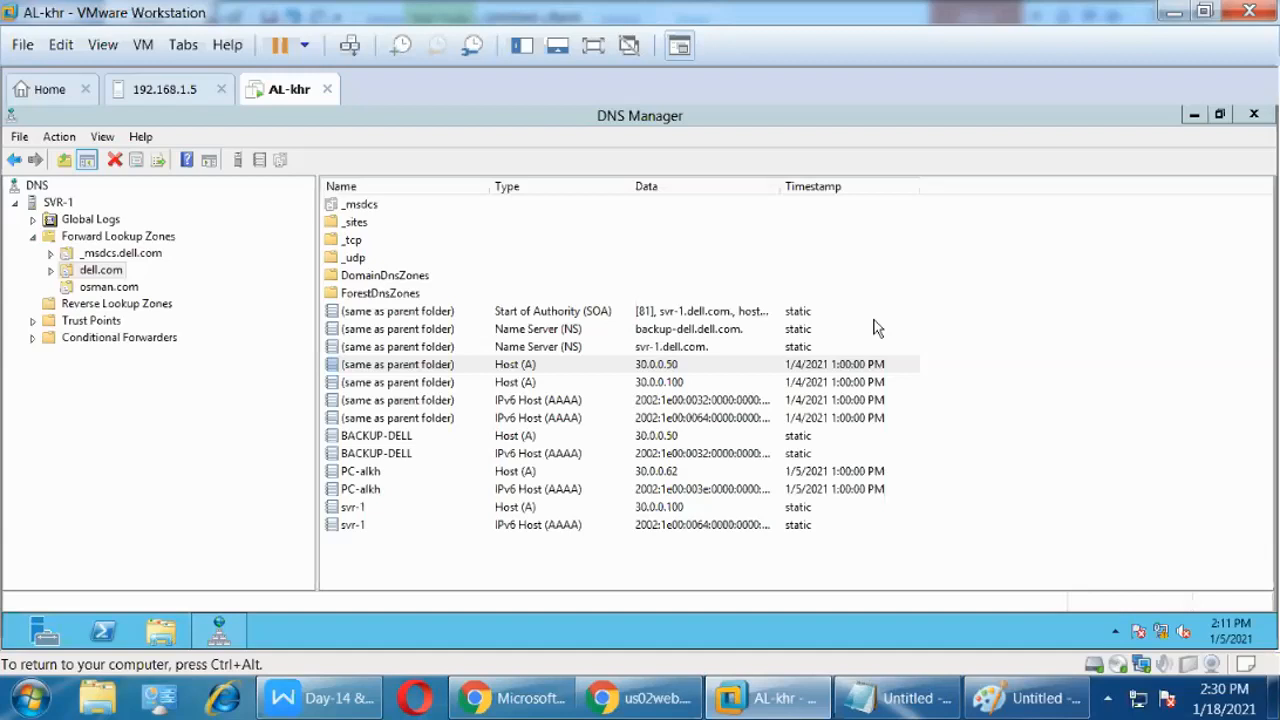
{"action": "left_click", "coordinate": [658, 350]}
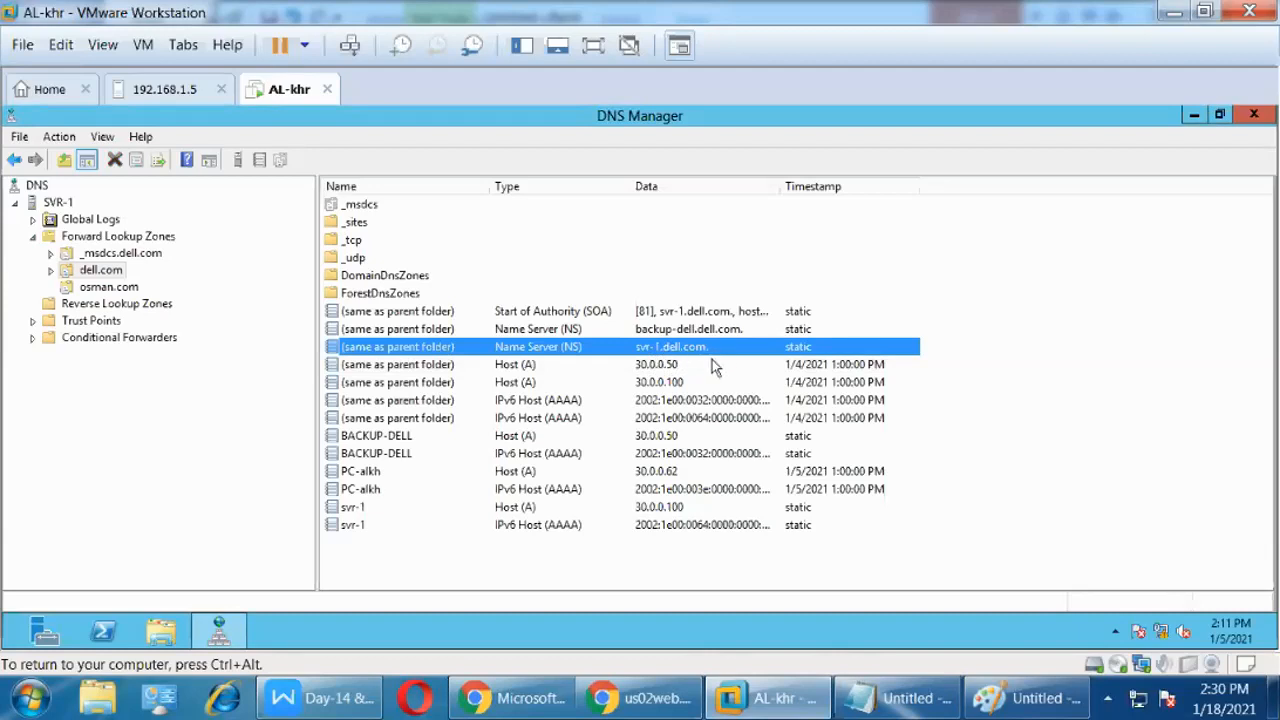
Bring up the Notepad notes over DNS Manager, and move and shorten the window to keep the name server records in view.
{"action": "left_click", "coordinate": [895, 698]}
{"action": "left_click_drag", "start_coordinate": [714, 206], "coordinate": [722, 385]}
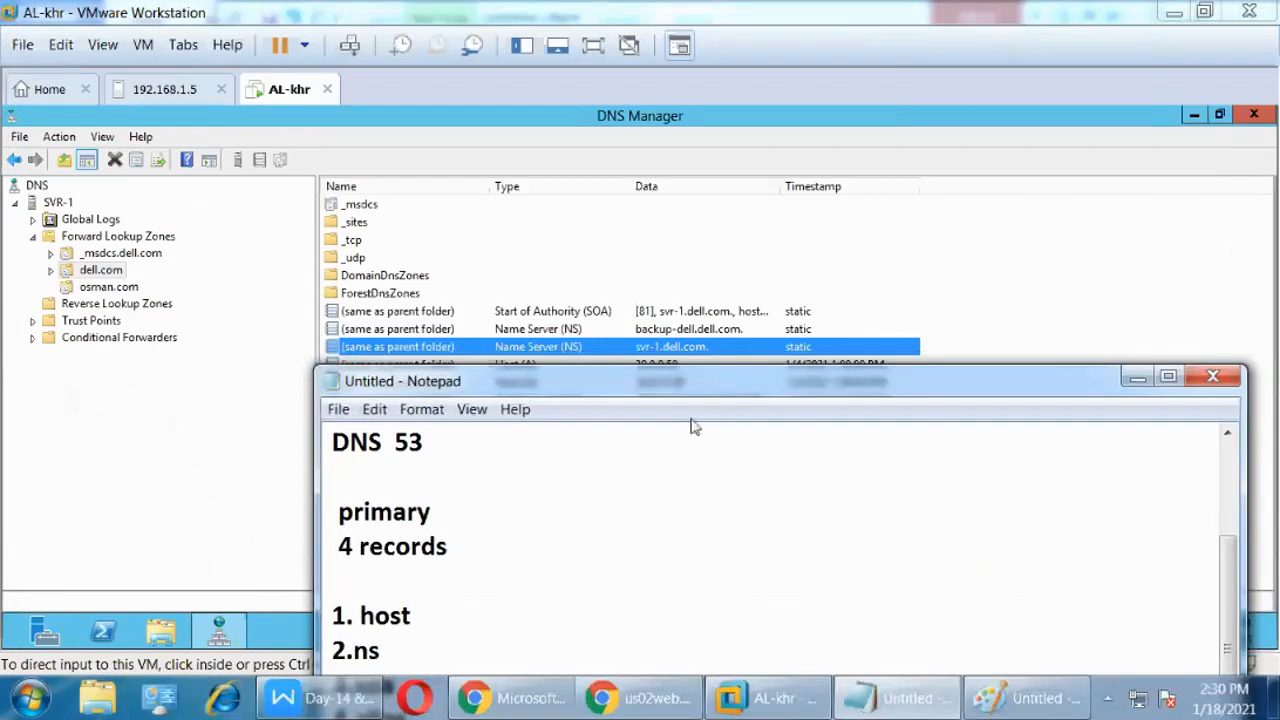
{"action": "left_click_drag", "start_coordinate": [947, 382], "coordinate": [899, 77]}
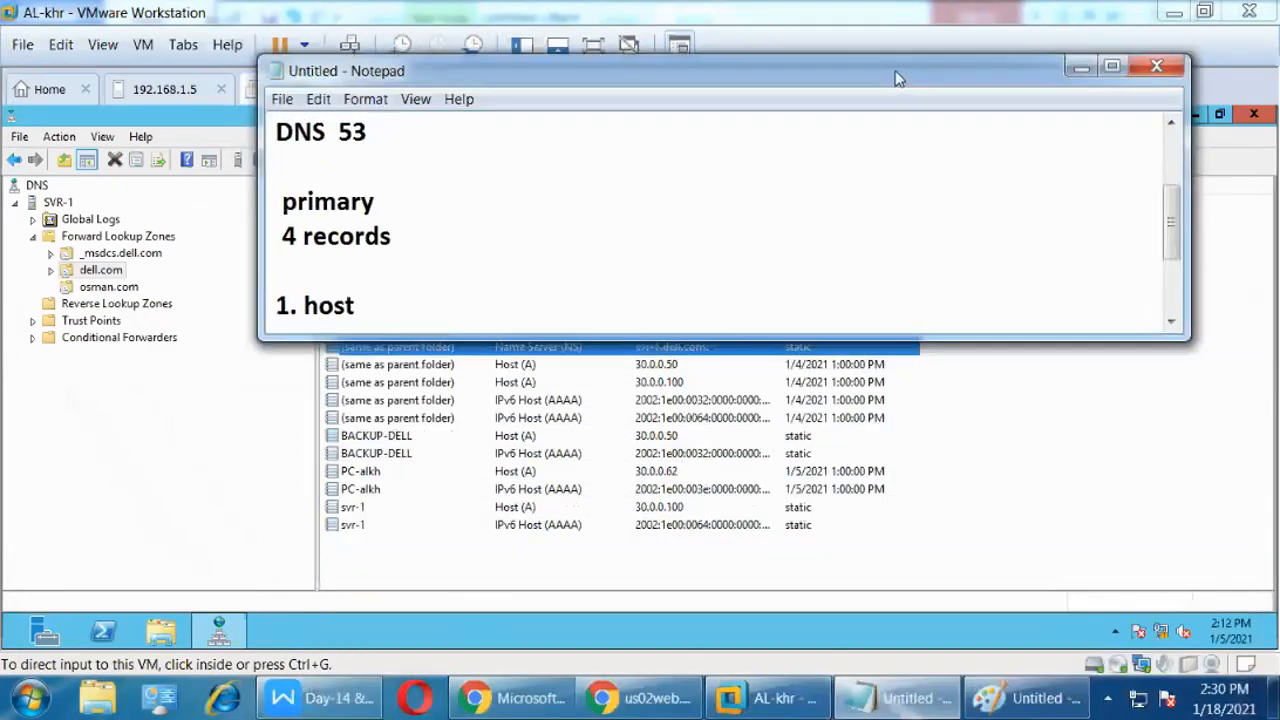
{"action": "left_click_drag", "start_coordinate": [852, 341], "coordinate": [853, 272]}
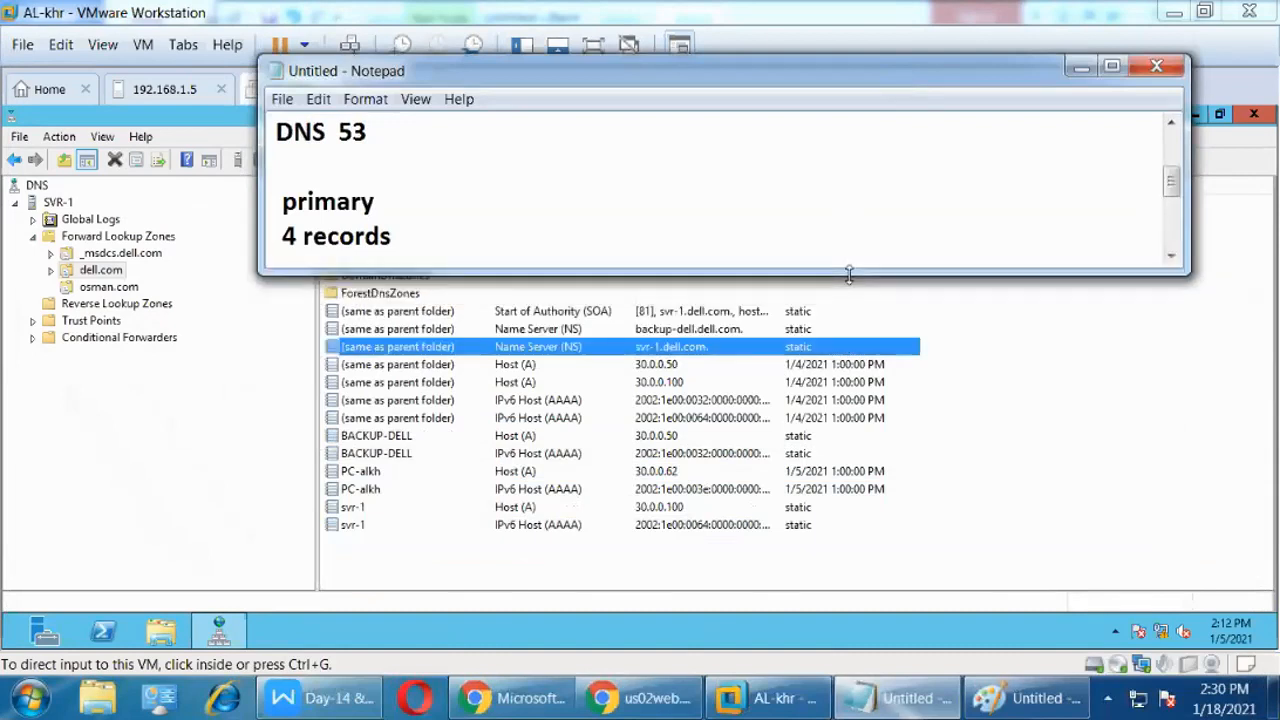
Add the text "dell.com." with its trailing dot, indented a few lines below the "4.alias" entry.
{"action": "left_click_drag", "start_coordinate": [1173, 184], "coordinate": [1174, 238]}
{"action": "left_click", "coordinate": [472, 232]}
{"action": "key", "text": "Return"}
{"action": "key", "text": "Return"}
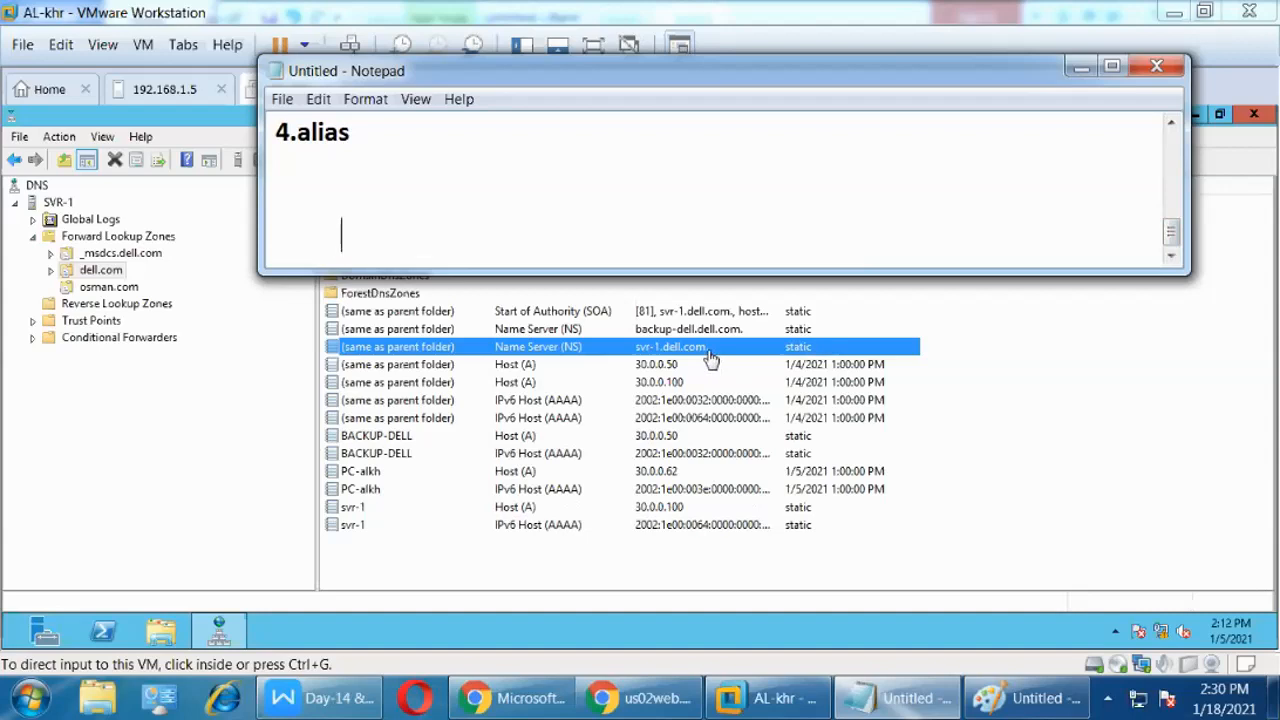
{"action": "type", "text": "."}
{"action": "type", "text": ".com"}
{"action": "key", "text": "Left"}
{"action": "type", "text": "dell"}
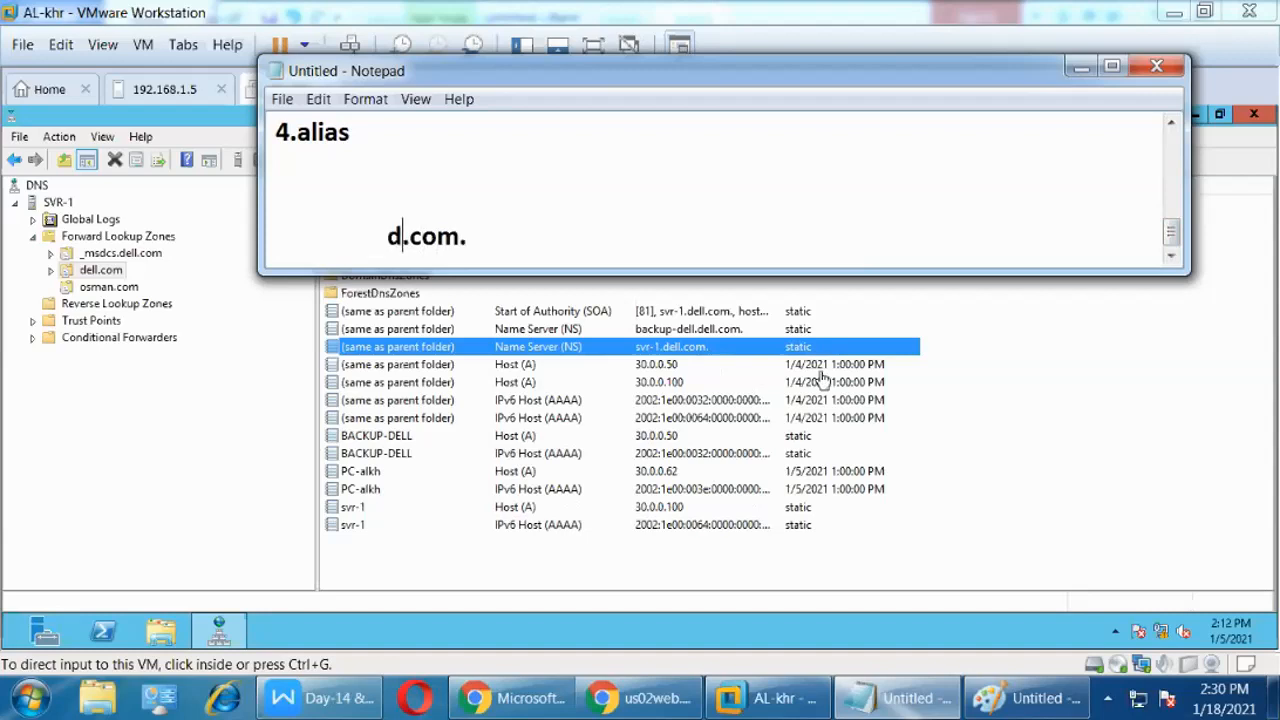
Prefix the new entry with the server name so that it reads "svr1.dell.com.".
{"action": "key", "text": "Left"}
{"action": "key", "text": "Left"}
{"action": "key", "text": "Left"}
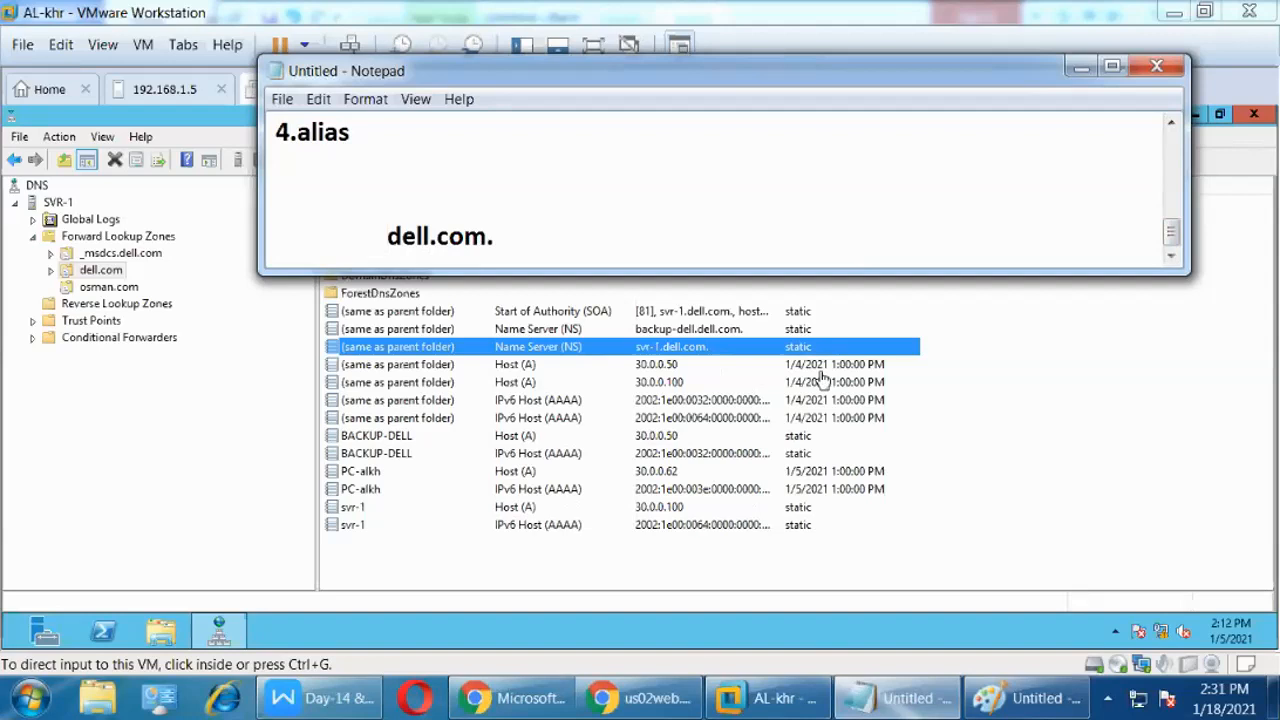
{"action": "type", "text": ".svr"}
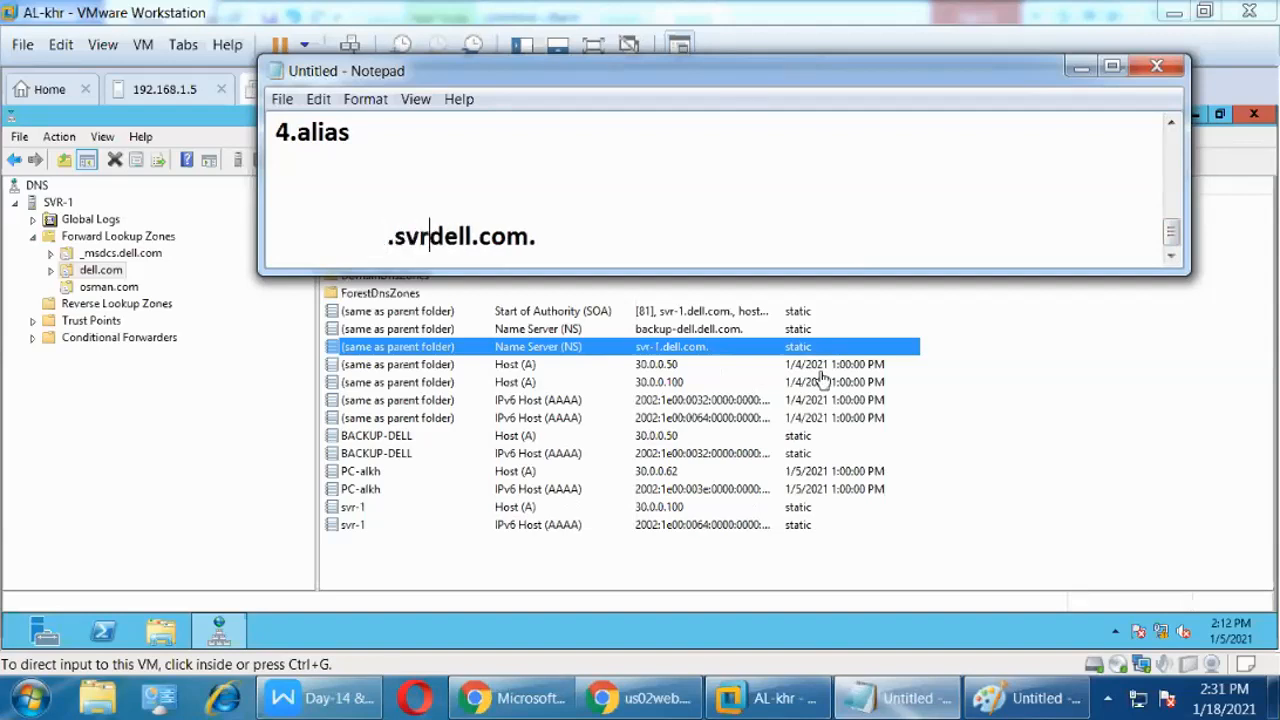
{"action": "type", "text": "1."}
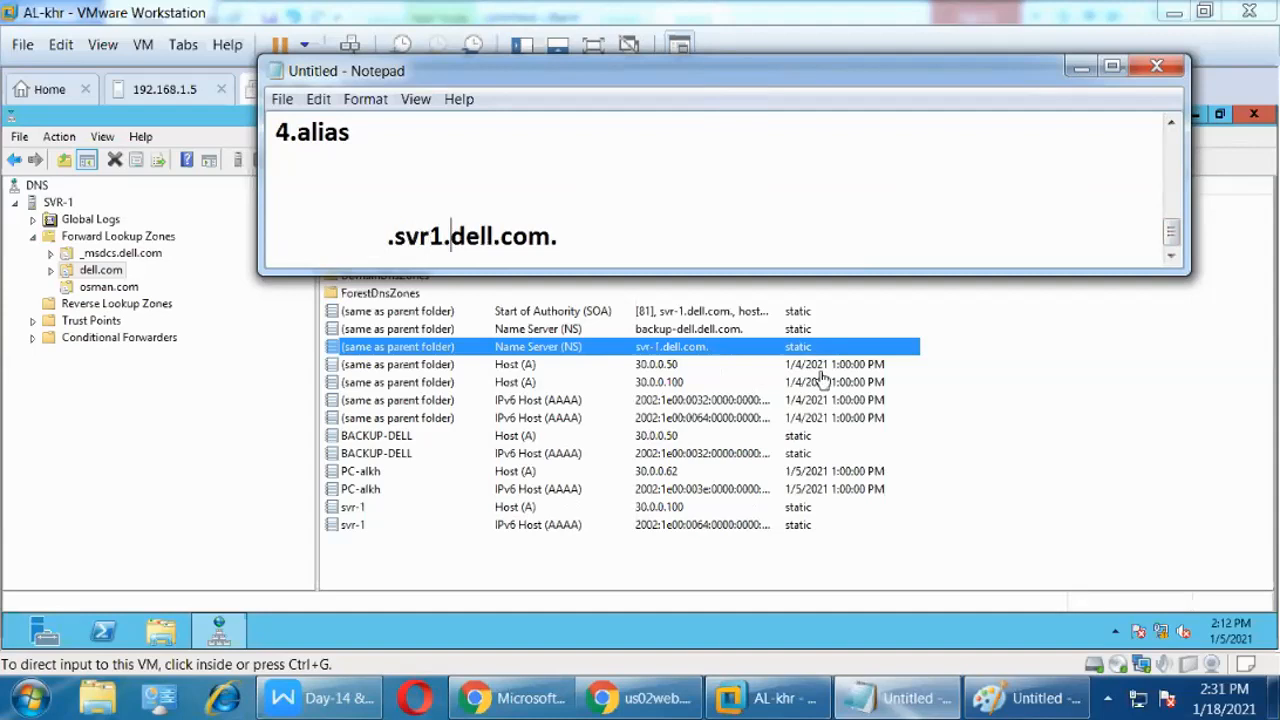
{"action": "key", "text": "Left"}
{"action": "key", "text": "Left"}
{"action": "key", "text": "Left"}
{"action": "key", "text": "Left"}
{"action": "key", "text": "Left"}
{"action": "key", "text": "BackSpace"}
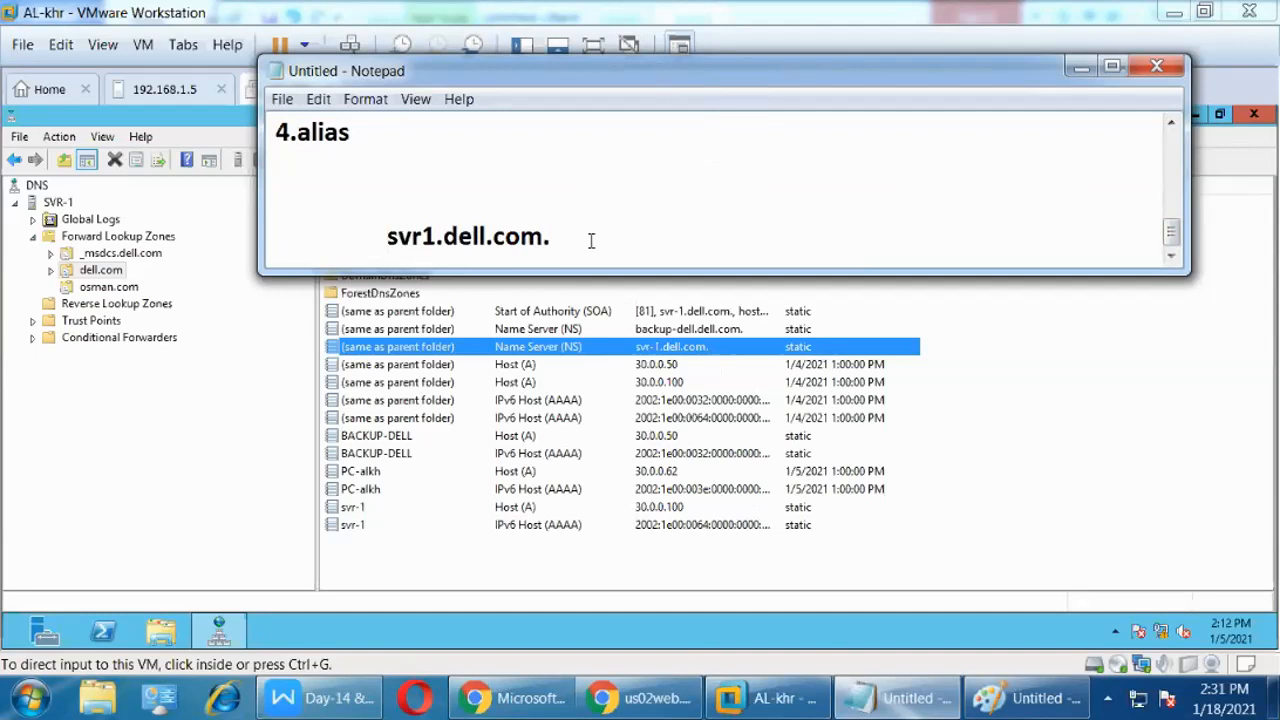
Examine the trailing dot, ".com", "dell" and "svr1.dell" parts of the name by highlighting them, and minimize the notes.
{"action": "left_click_drag", "start_coordinate": [550, 237], "coordinate": [546, 237]}
{"action": "left_click", "coordinate": [560, 242]}
{"action": "left_click_drag", "start_coordinate": [547, 238], "coordinate": [558, 238]}
{"action": "left_click_drag", "start_coordinate": [484, 243], "coordinate": [537, 240]}
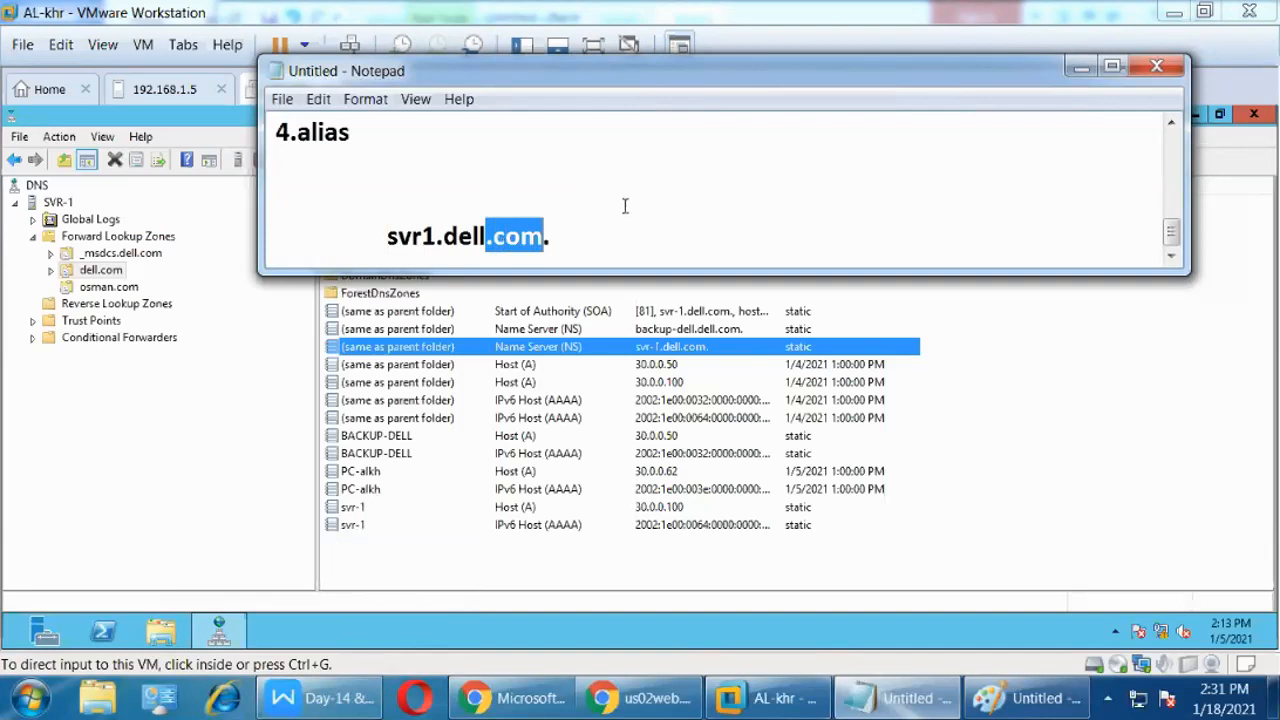
{"action": "left_click_drag", "start_coordinate": [444, 237], "coordinate": [487, 236]}
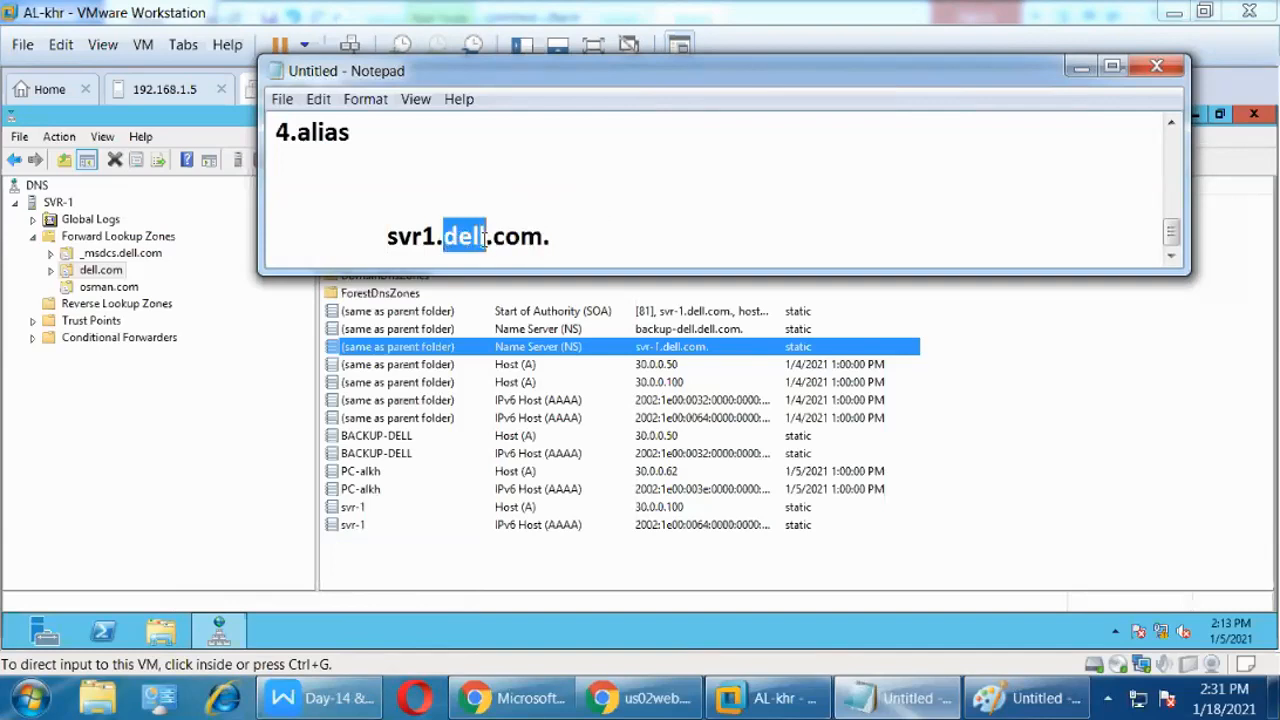
{"action": "left_click", "coordinate": [602, 199]}
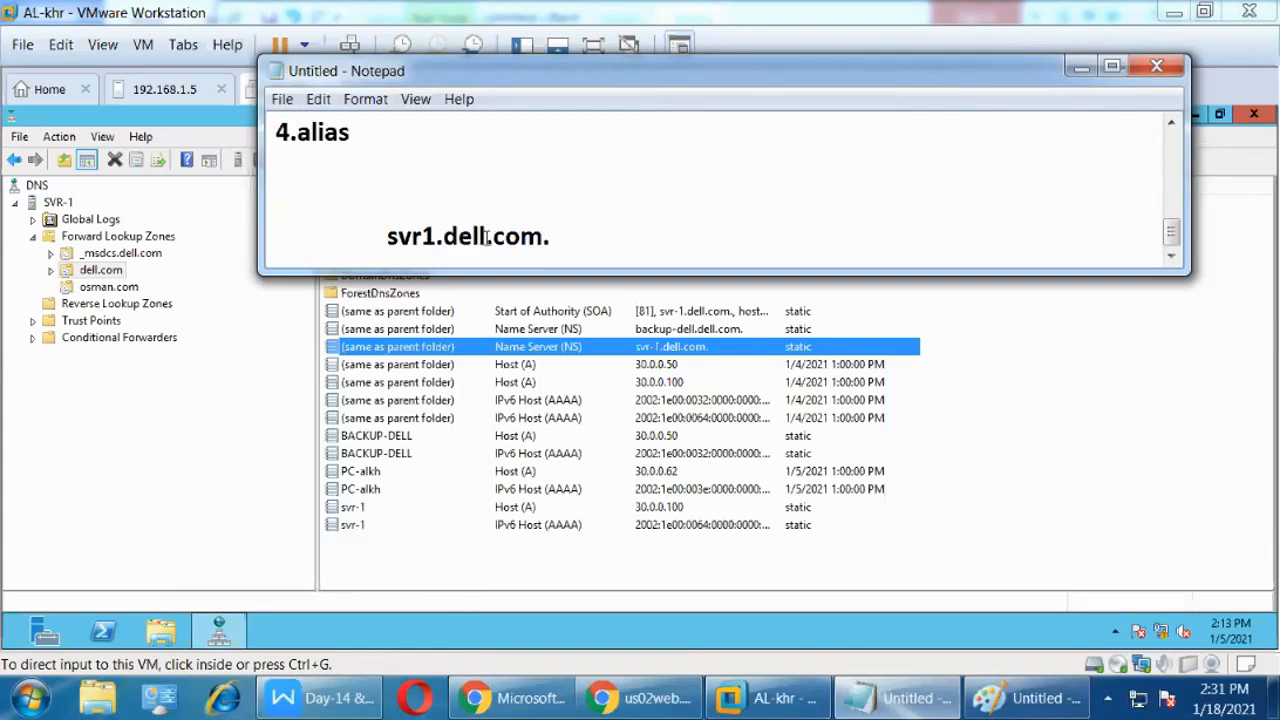
{"action": "left_click_drag", "start_coordinate": [487, 236], "coordinate": [388, 237]}
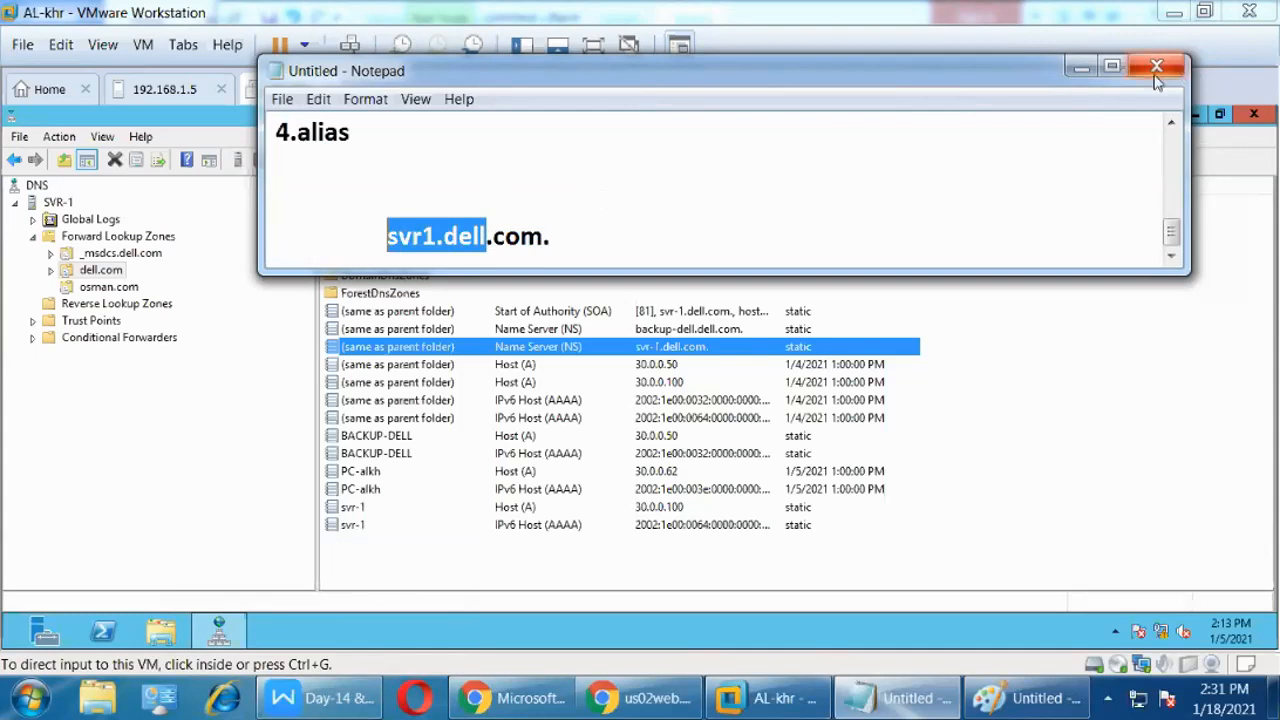
{"action": "left_click", "coordinate": [1081, 67]}
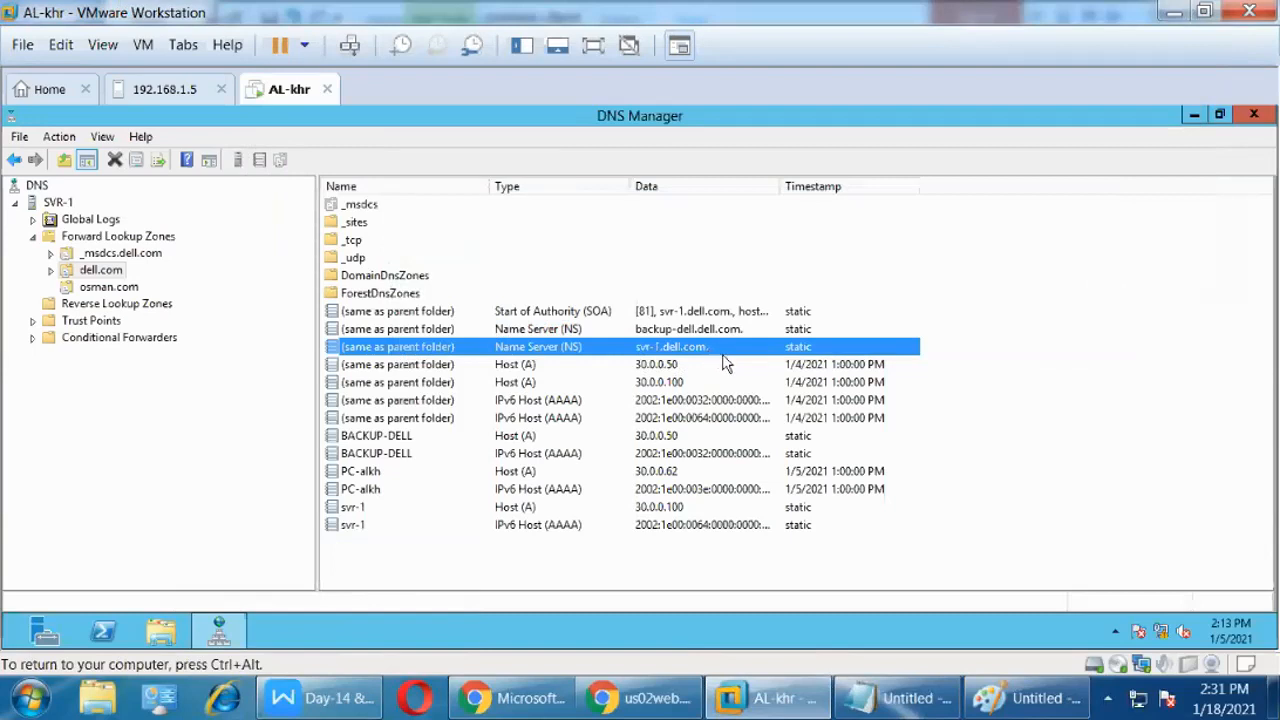
Switch to Chrome on the host computer and open microsoft.com in a new tab.
{"action": "mouse_move", "coordinate": [515, 698]}
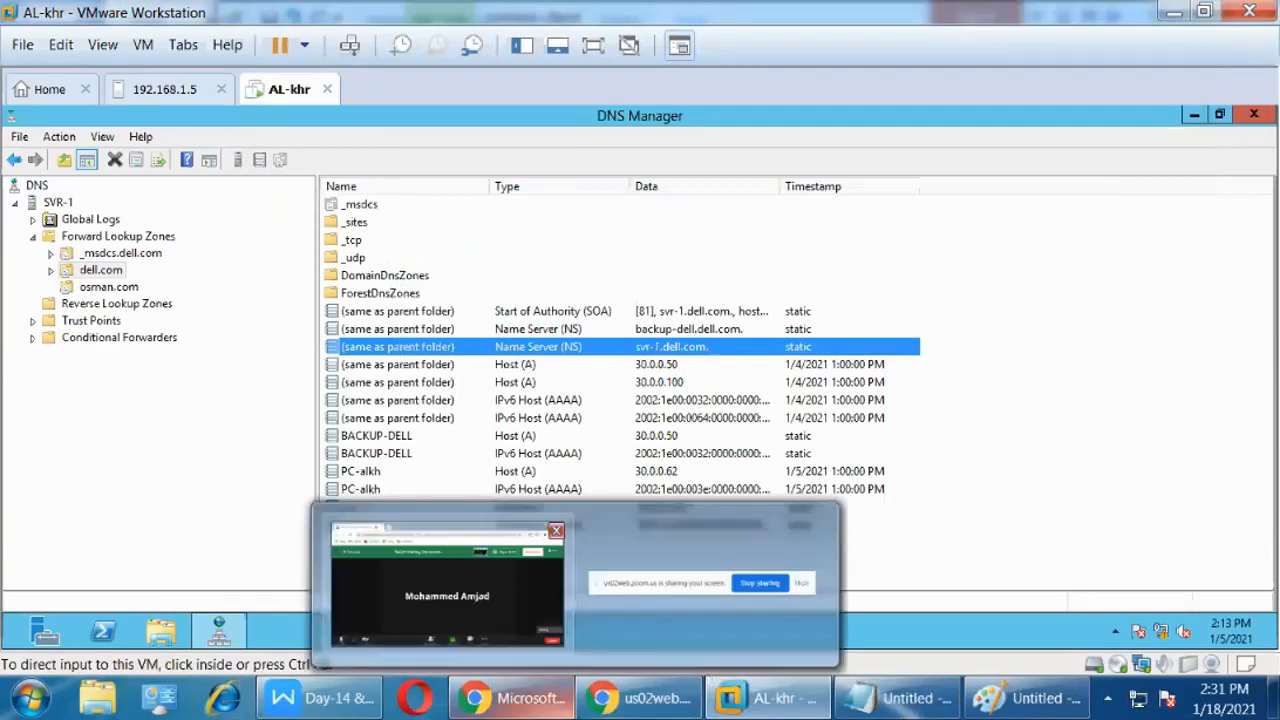
{"action": "left_click", "coordinate": [556, 703]}
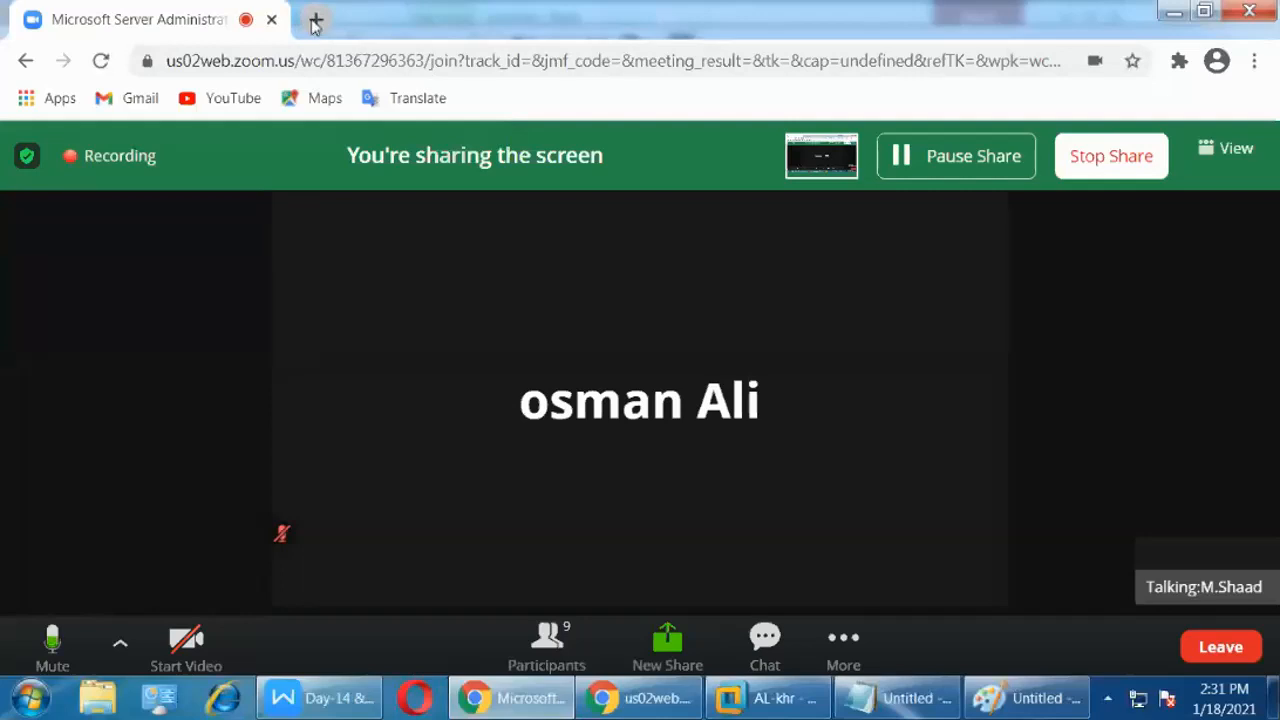
{"action": "left_click", "coordinate": [316, 20]}
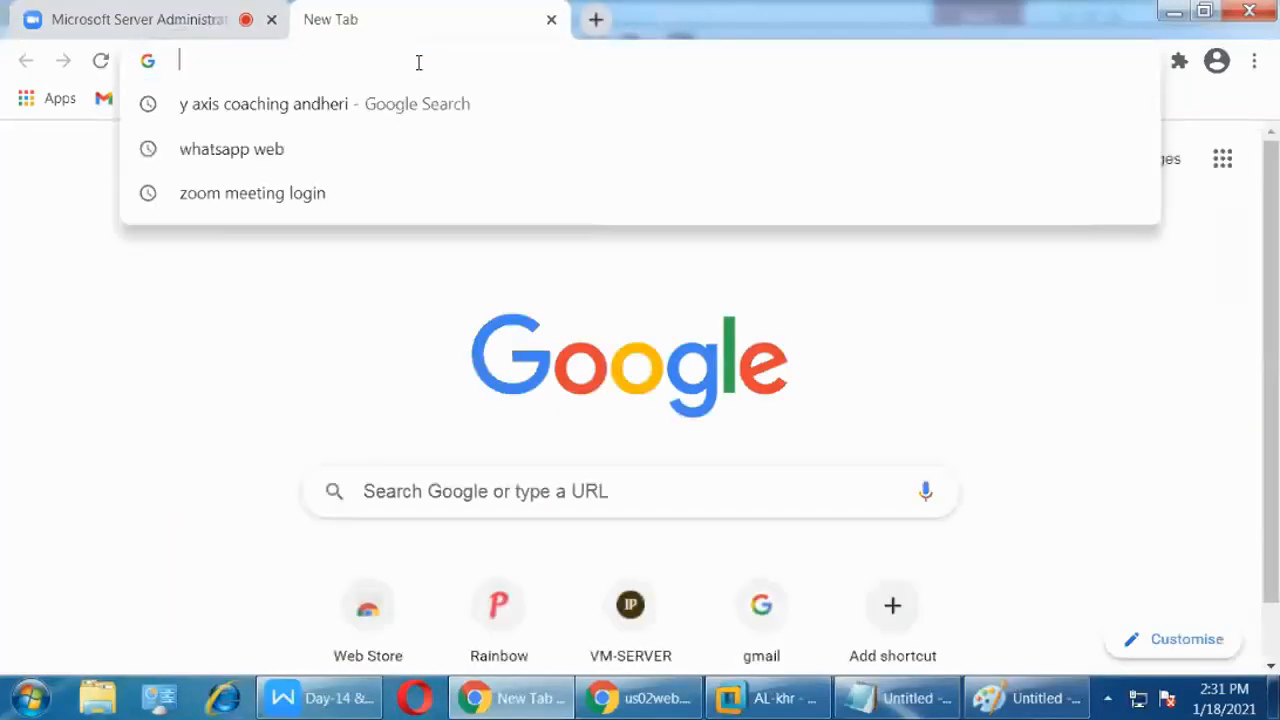
{"action": "type", "text": "msi"}
{"action": "key", "text": "BackSpace"}
{"action": "key", "text": "BackSpace"}
{"action": "type", "text": "icro"}
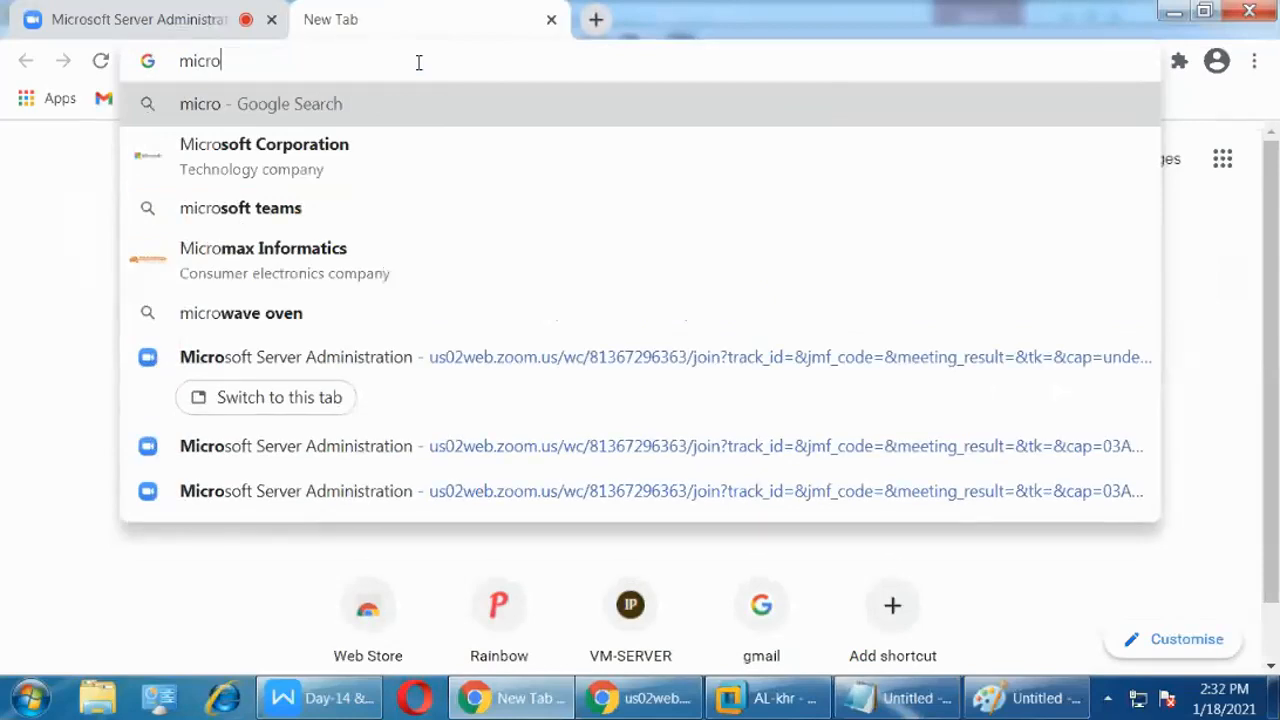
{"action": "type", "text": "soft.com"}
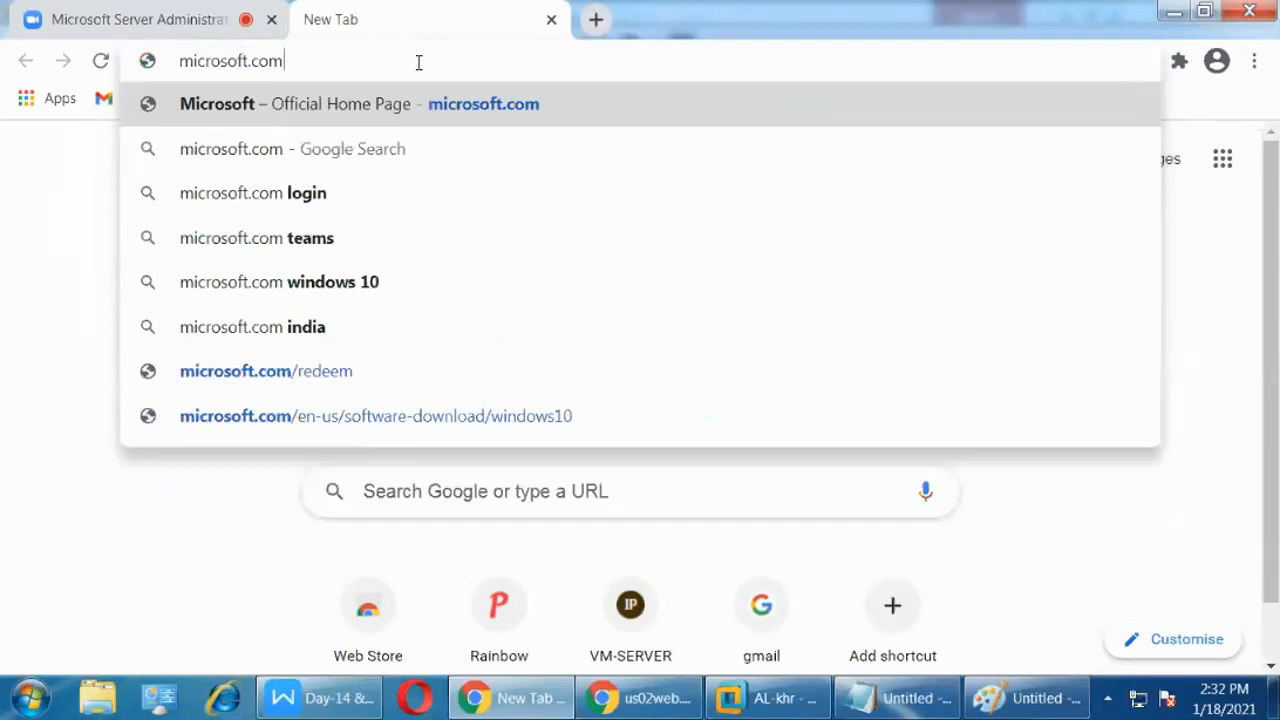
{"action": "key", "text": "Return"}
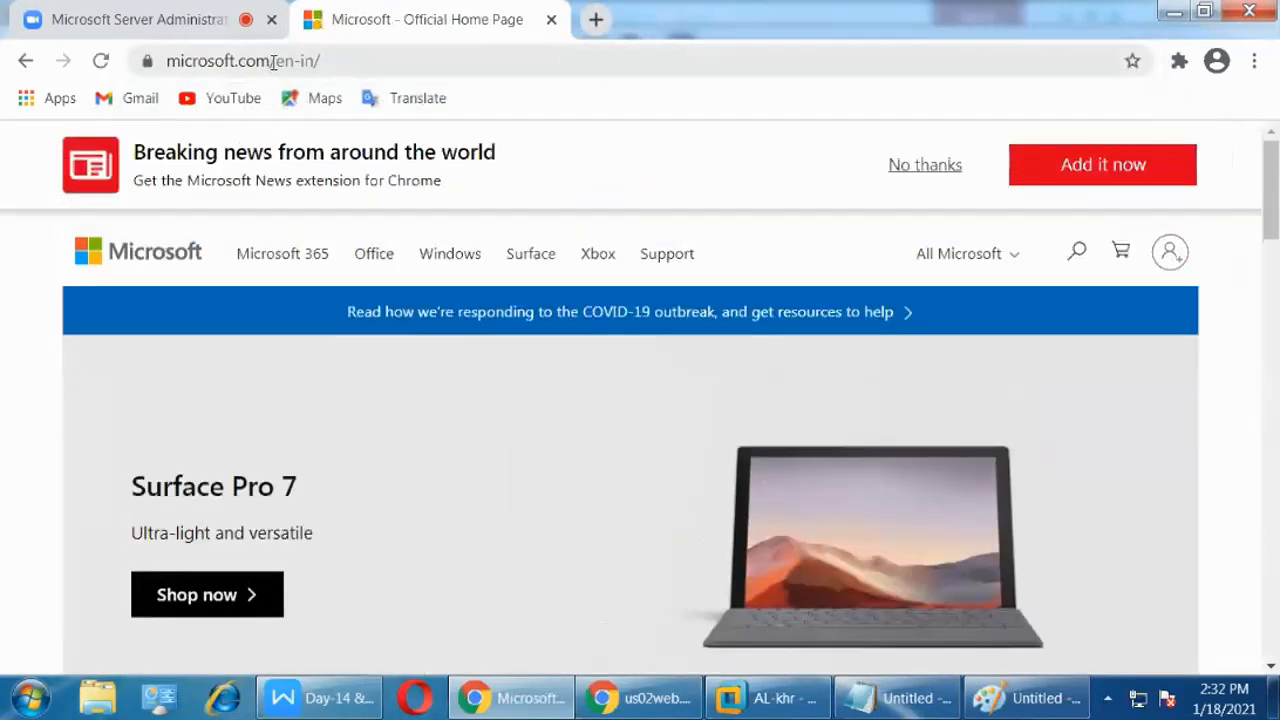
Examine the Microsoft page's full web address, placing the text cursor right after ".com".
{"action": "left_click", "coordinate": [272, 62]}
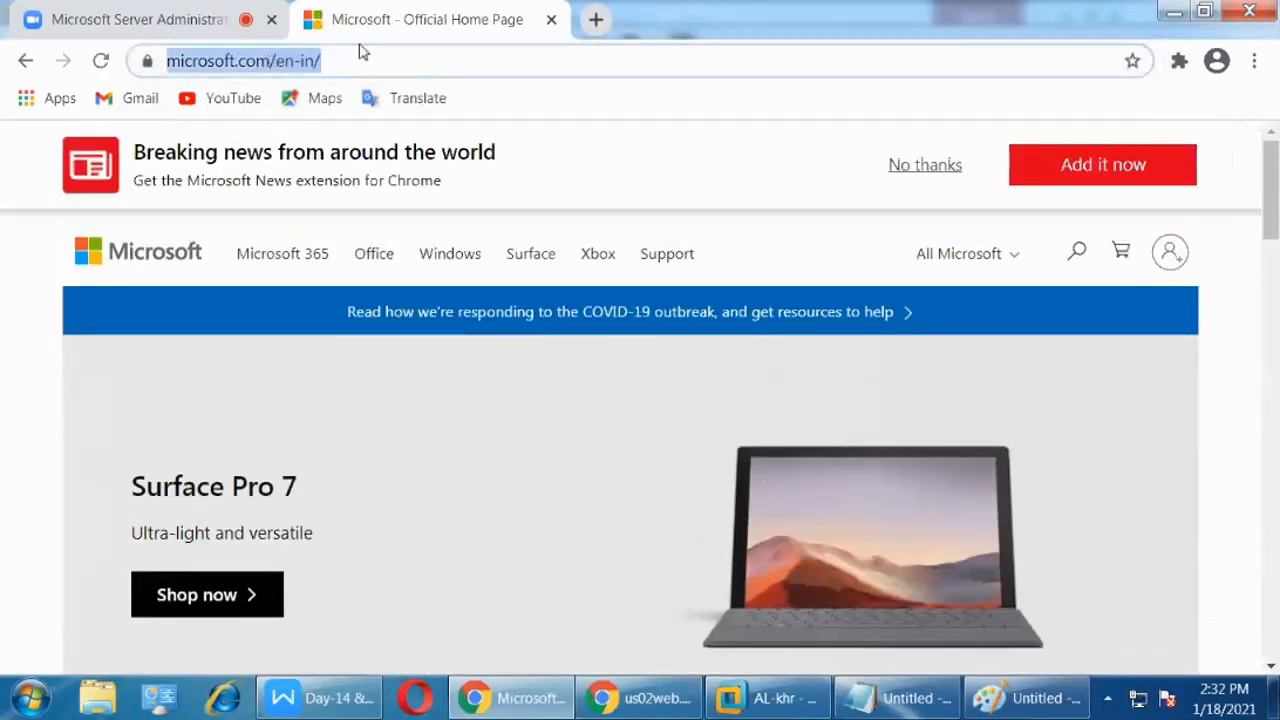
{"action": "left_click", "coordinate": [353, 67]}
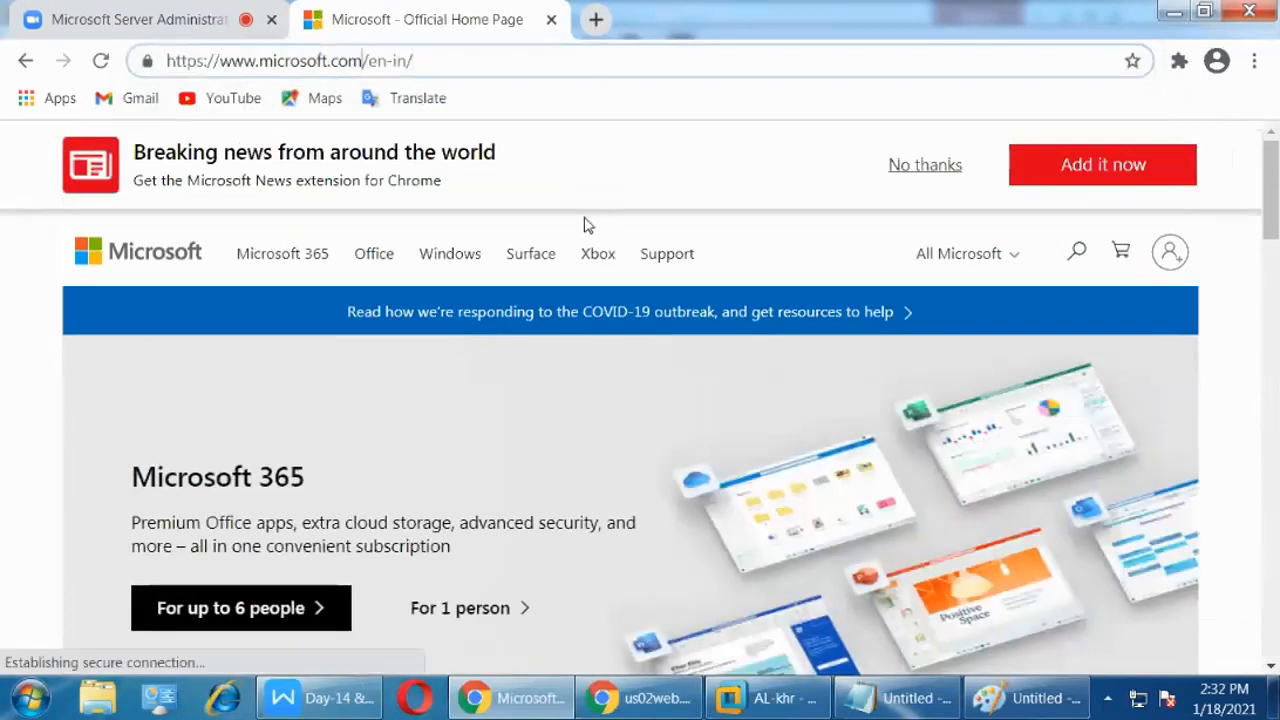
{"action": "key", "text": "BackSpace"}
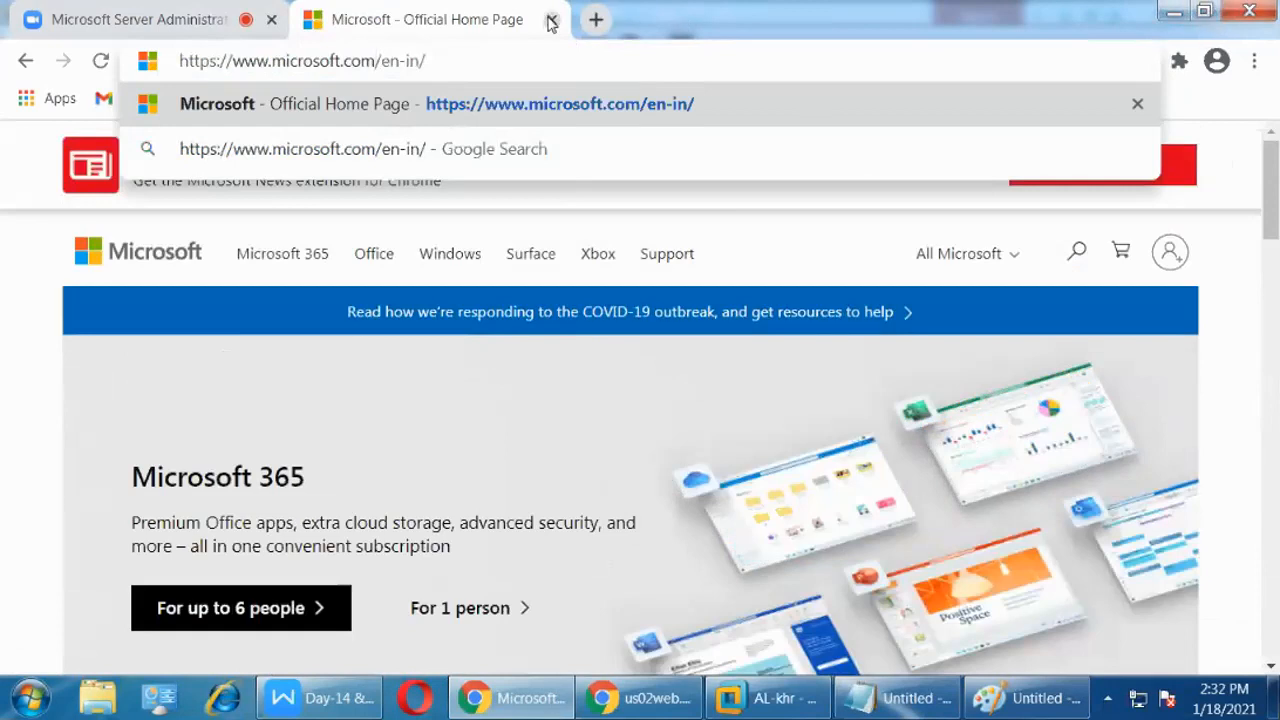
Close the Microsoft page's tab and minimize Chrome to return to DNS Manager.
{"action": "left_click", "coordinate": [552, 20]}
{"action": "left_click", "coordinate": [1175, 14]}
{"action": "left_click", "coordinate": [1113, 256]}
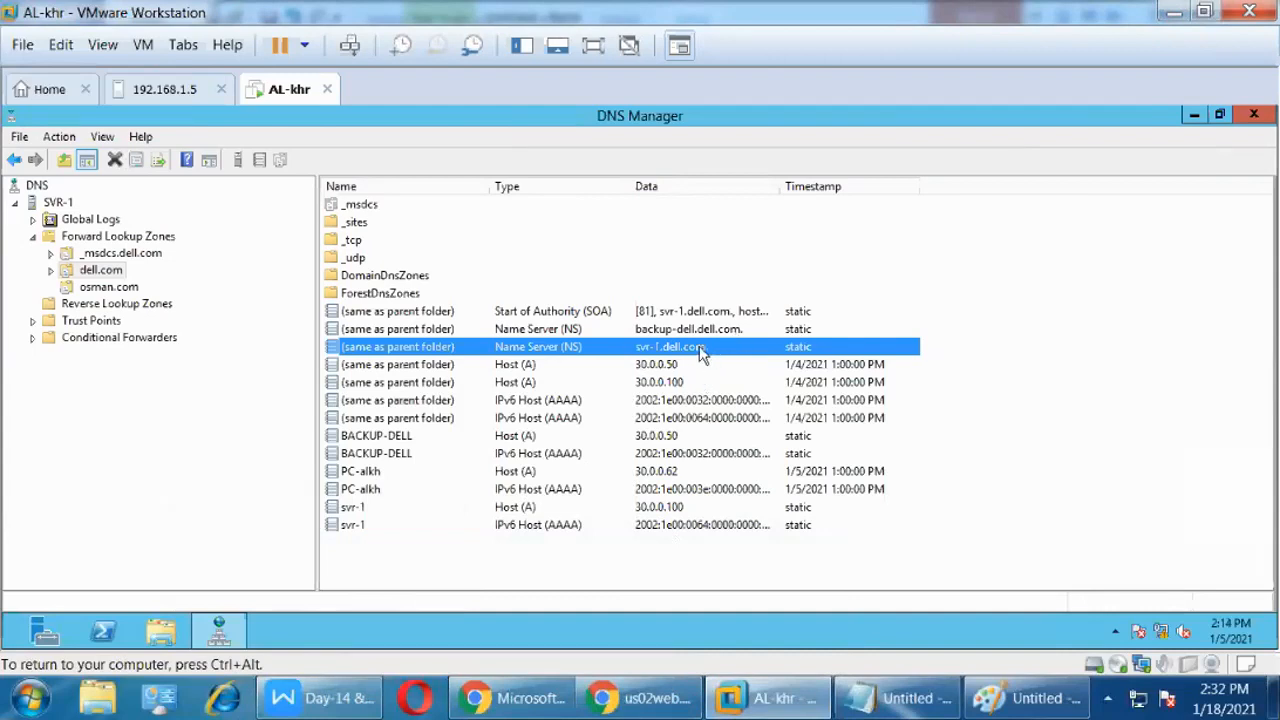
Restore the Notepad notes, examine the trailing dot and the whole name "svr1.dell.com." by highlighting them, and minimize the notes.
{"action": "left_click", "coordinate": [897, 698]}
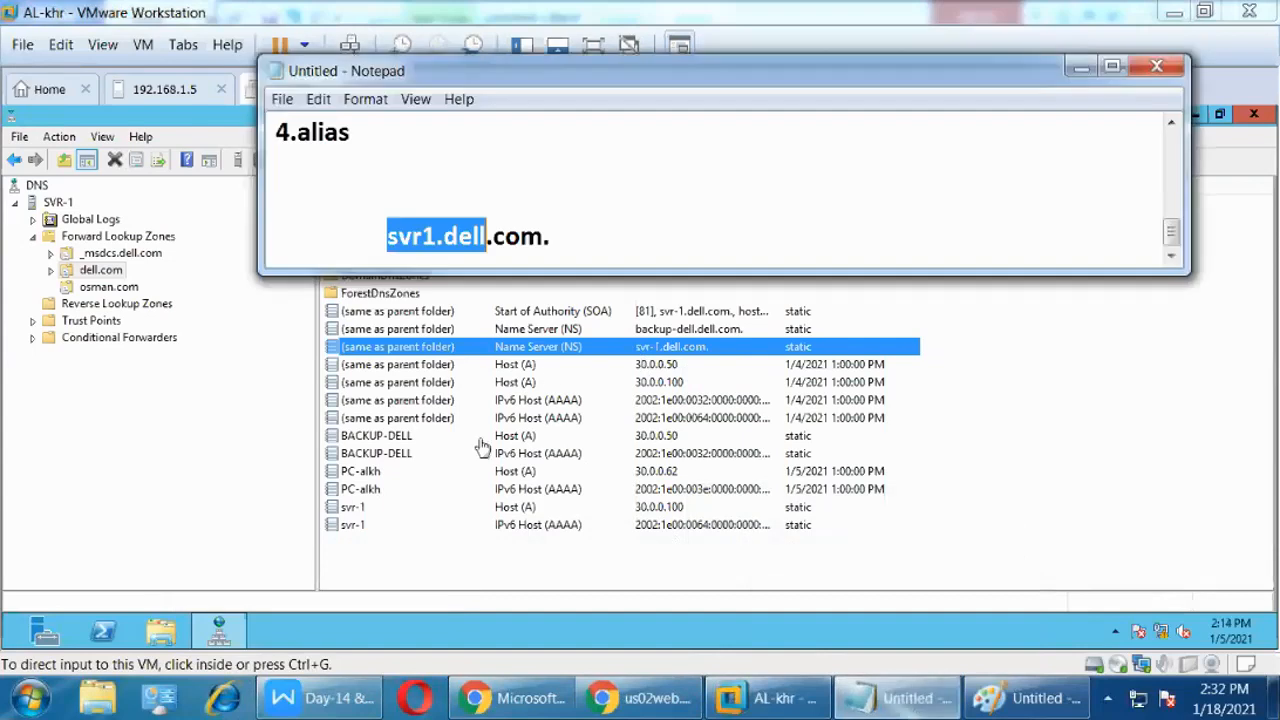
{"action": "left_click", "coordinate": [588, 224]}
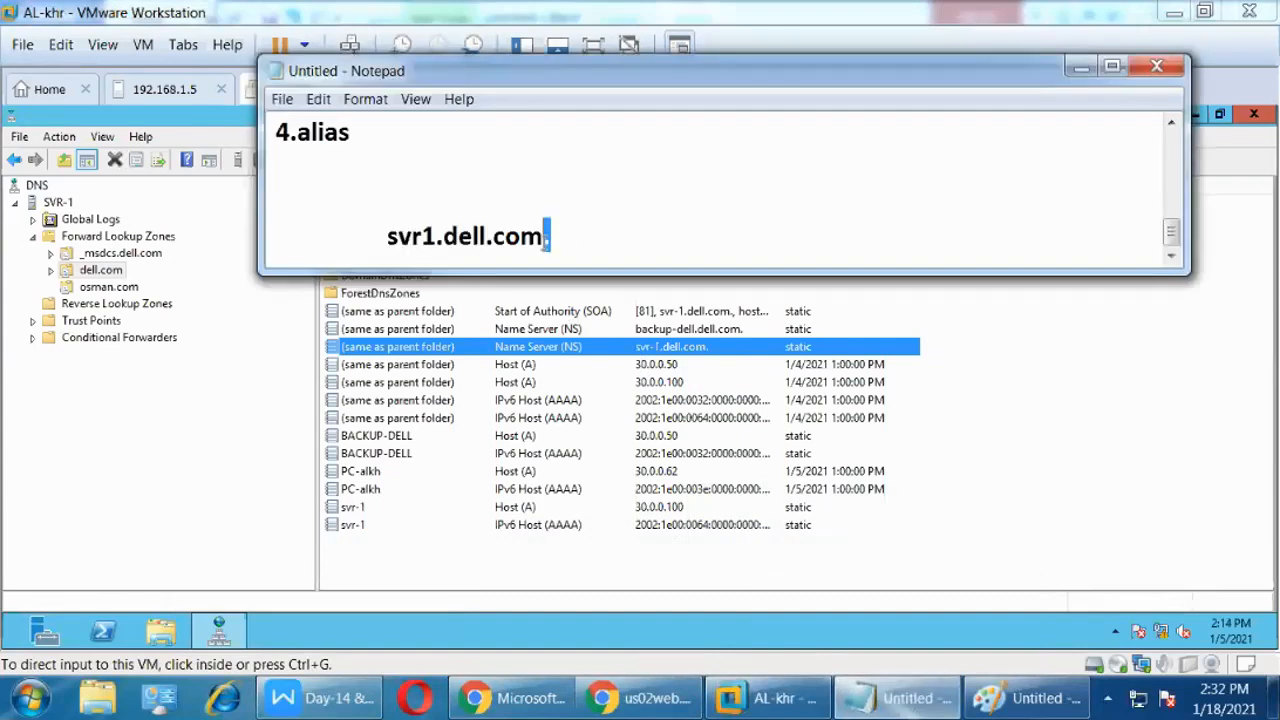
{"action": "left_click_drag", "start_coordinate": [547, 236], "coordinate": [388, 240]}
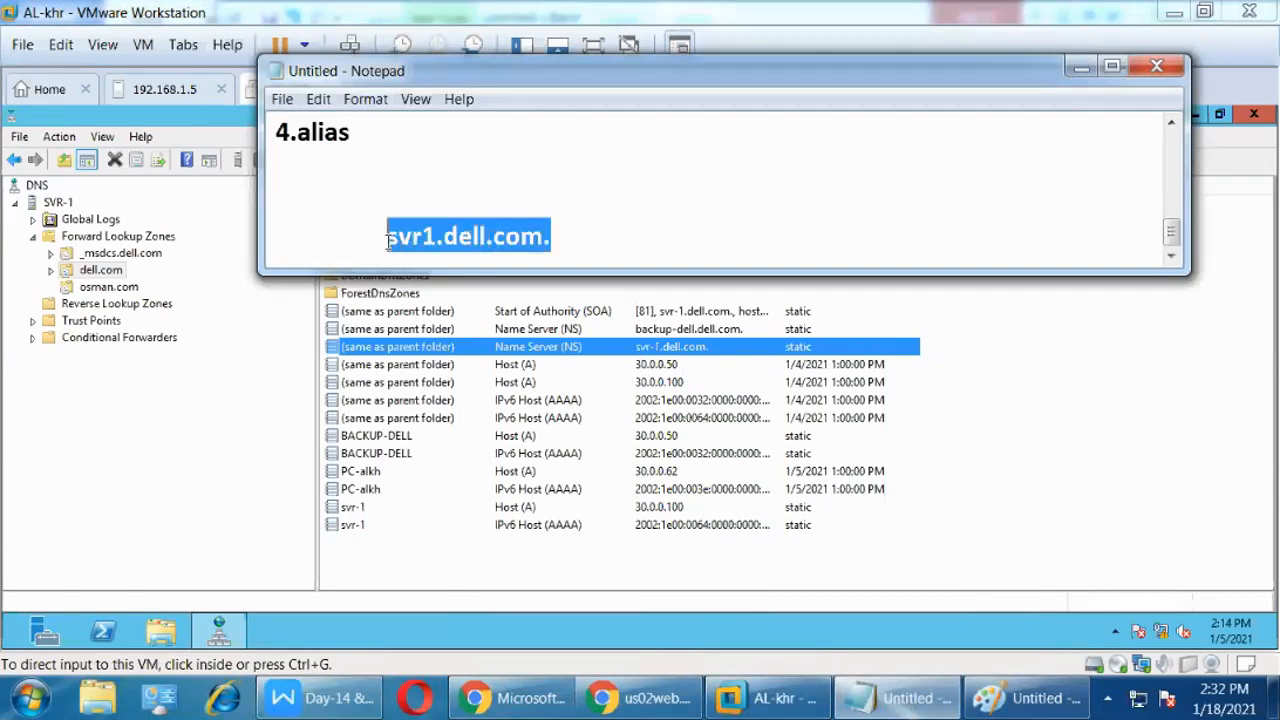
{"action": "left_click", "coordinate": [1081, 67]}
Switch to the Day-14 & 15-DNS PDF in WPS Writer and view the domain hierarchy diagram with its root, .org, .com, .edu and .au branches.
{"action": "left_click", "coordinate": [358, 705]}
{"action": "scroll", "coordinate": [698, 333], "scroll_direction": "up", "scroll_amount": 18}
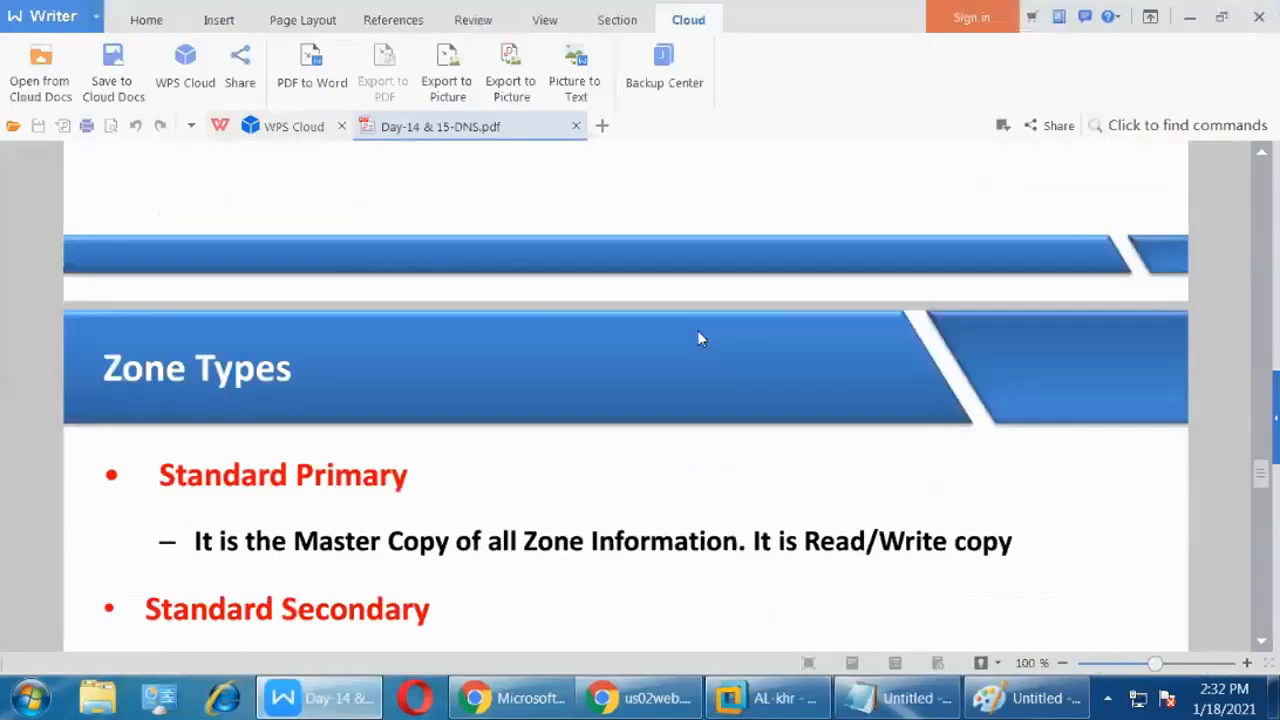
{"action": "scroll", "coordinate": [698, 338], "scroll_direction": "up", "scroll_amount": 15}
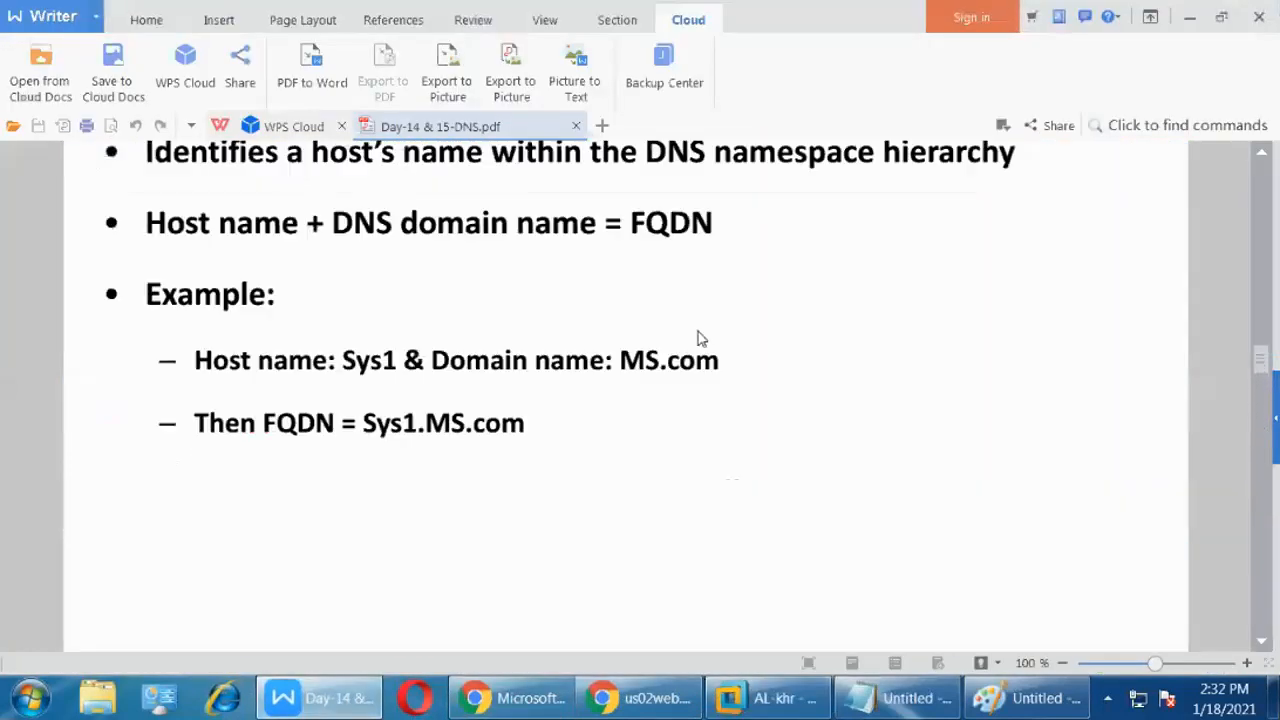
{"action": "scroll", "coordinate": [699, 338], "scroll_direction": "up", "scroll_amount": 15}
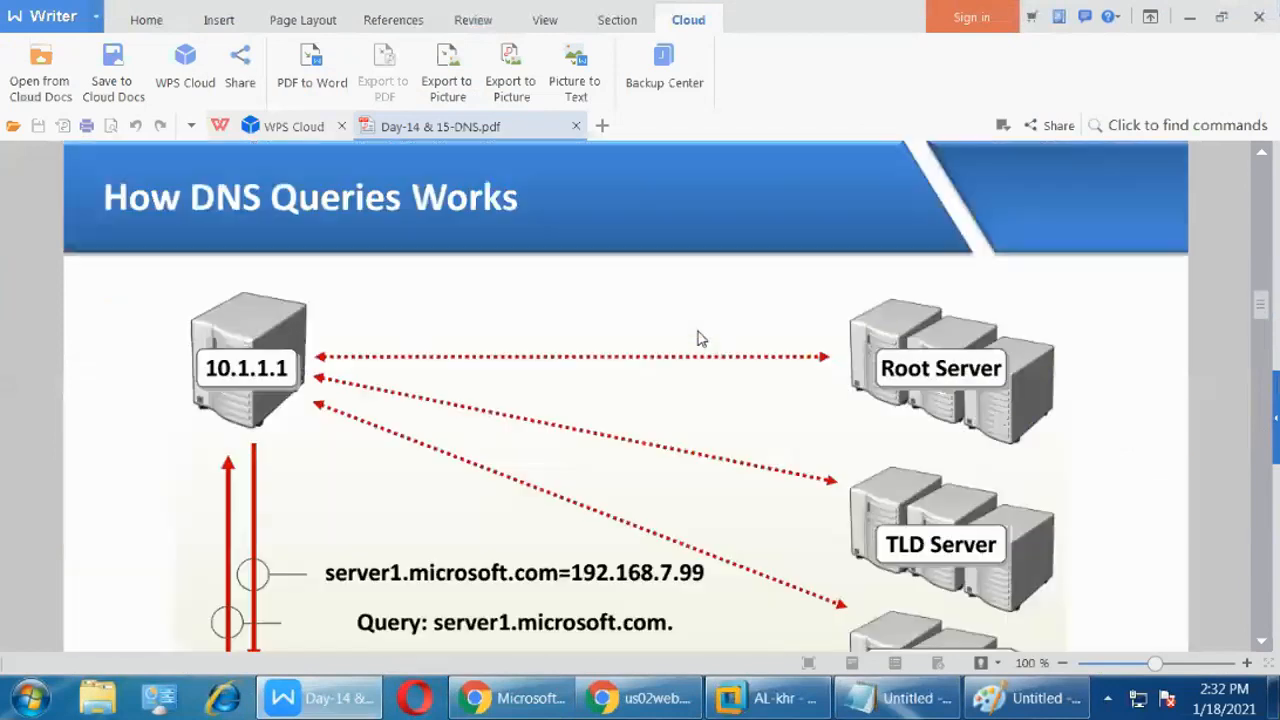
{"action": "scroll", "coordinate": [697, 338], "scroll_direction": "down", "scroll_amount": 3}
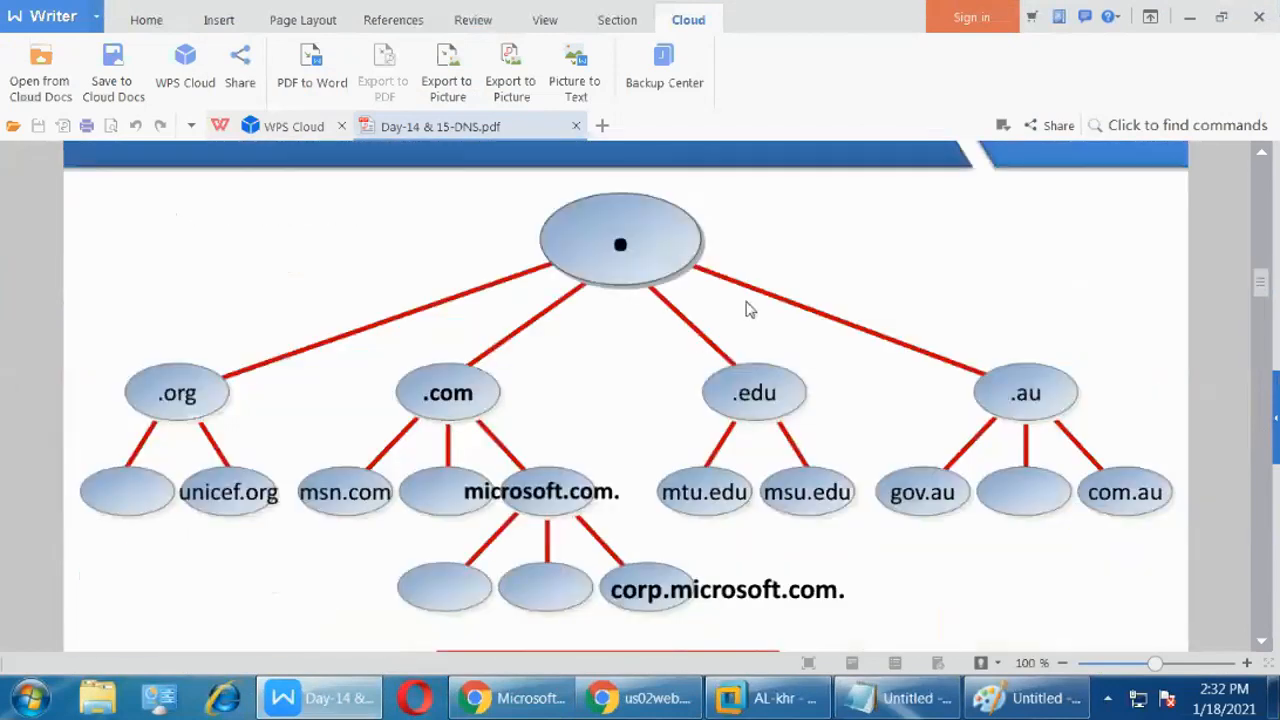
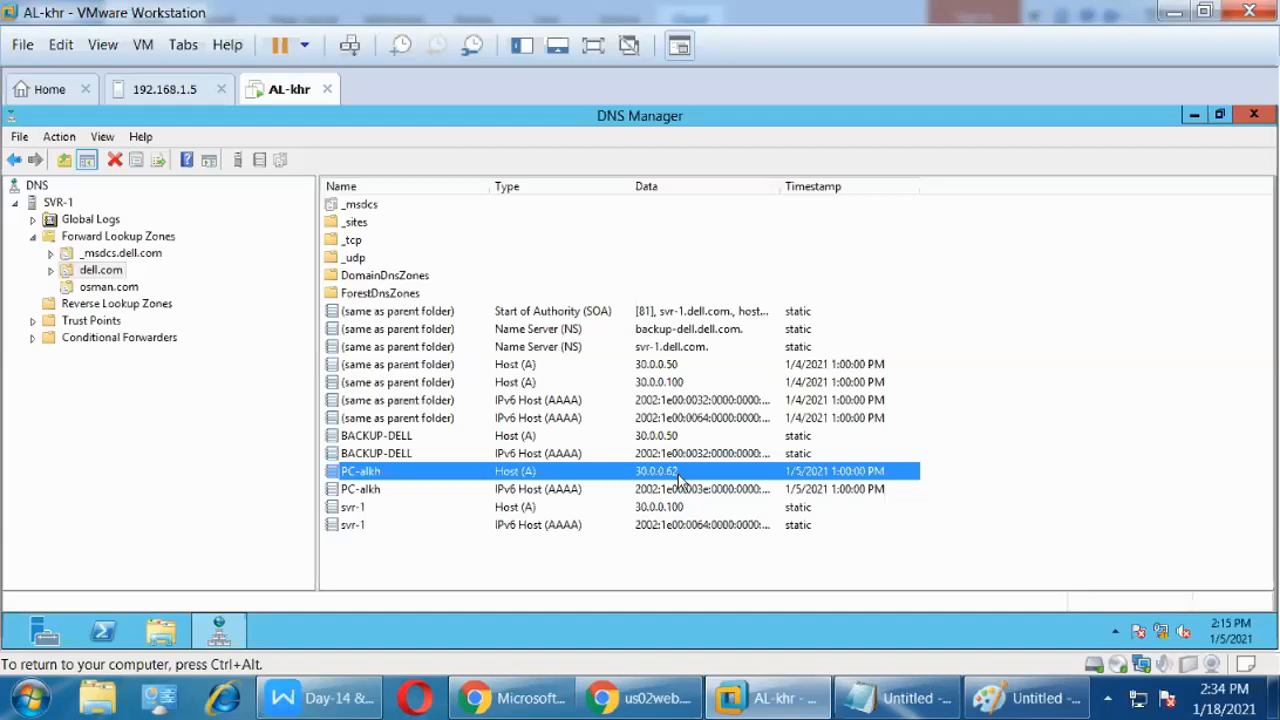
Switch to the Zoom meeting in Chrome, check its participants list, close the list and minimize Chrome.
{"action": "left_click", "coordinate": [512, 698]}
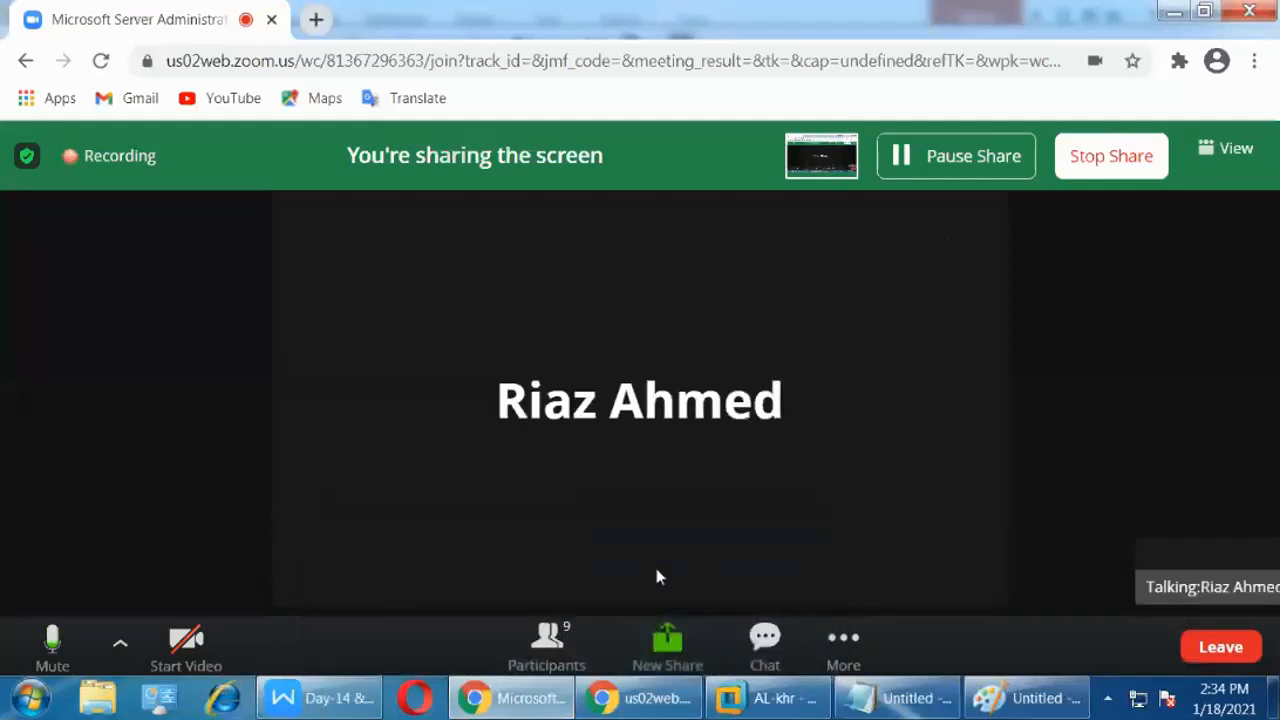
{"action": "left_click", "coordinate": [560, 635]}
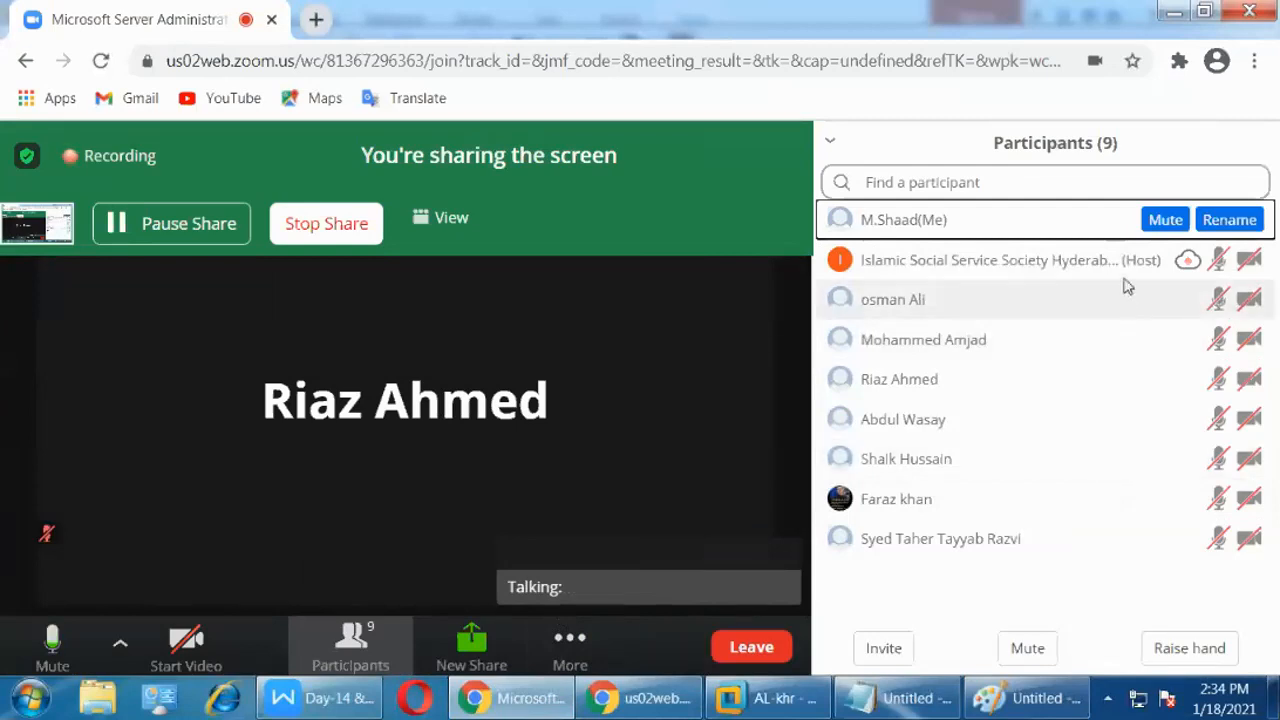
{"action": "left_click", "coordinate": [829, 140]}
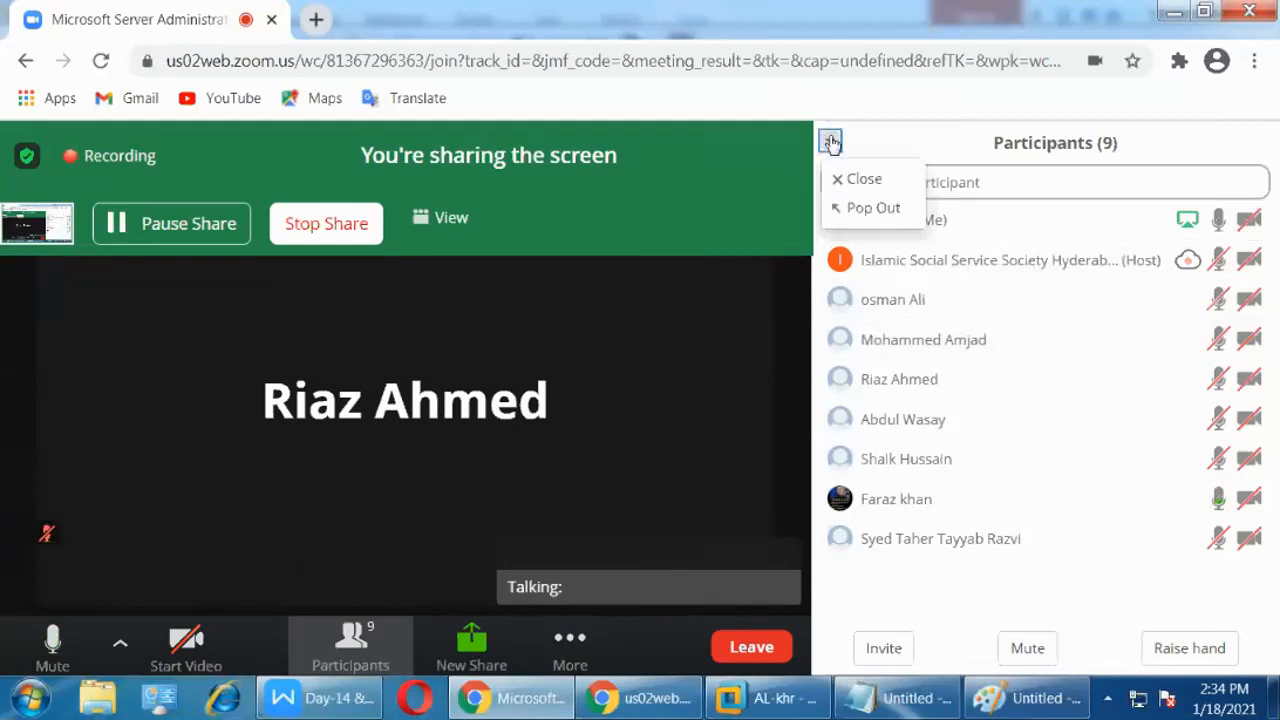
{"action": "left_click", "coordinate": [853, 182]}
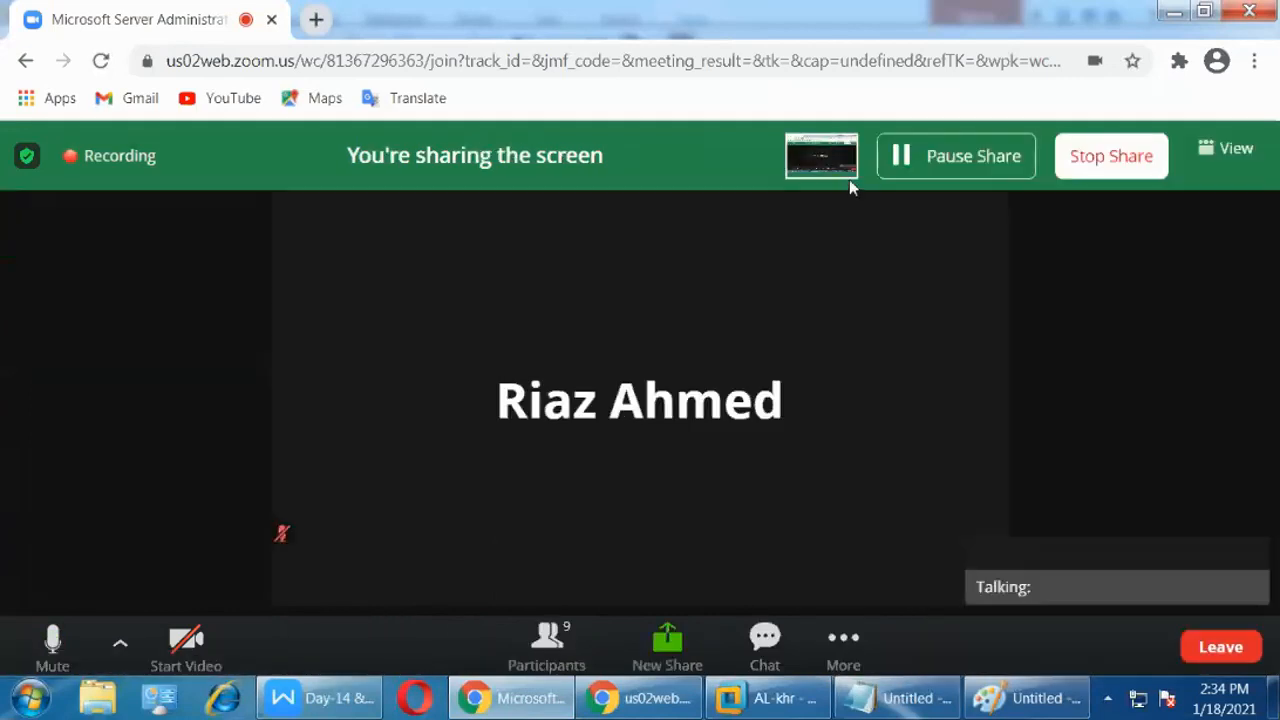
{"action": "left_click", "coordinate": [1175, 14]}
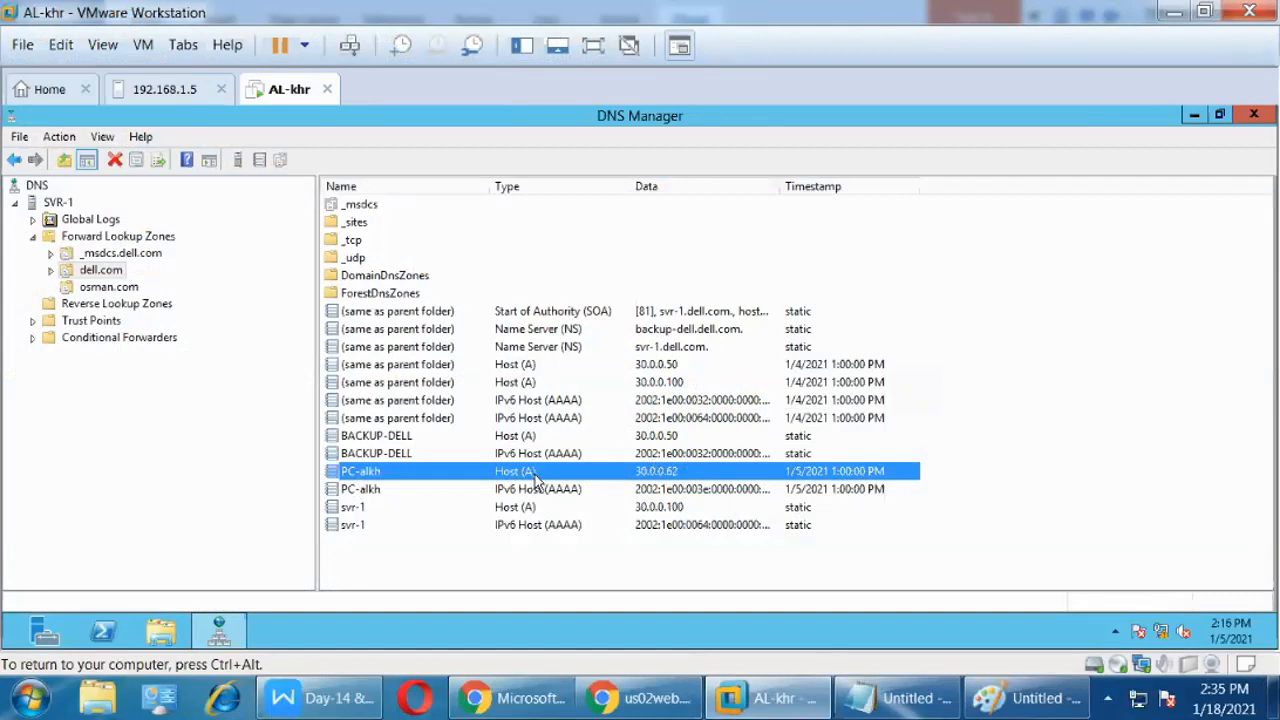
Examine BACKUP-DELL's IPv6 Host (AAAA) record and PC-alkh's Host (A) record in the dell.com zone.
{"action": "left_click", "coordinate": [576, 453]}
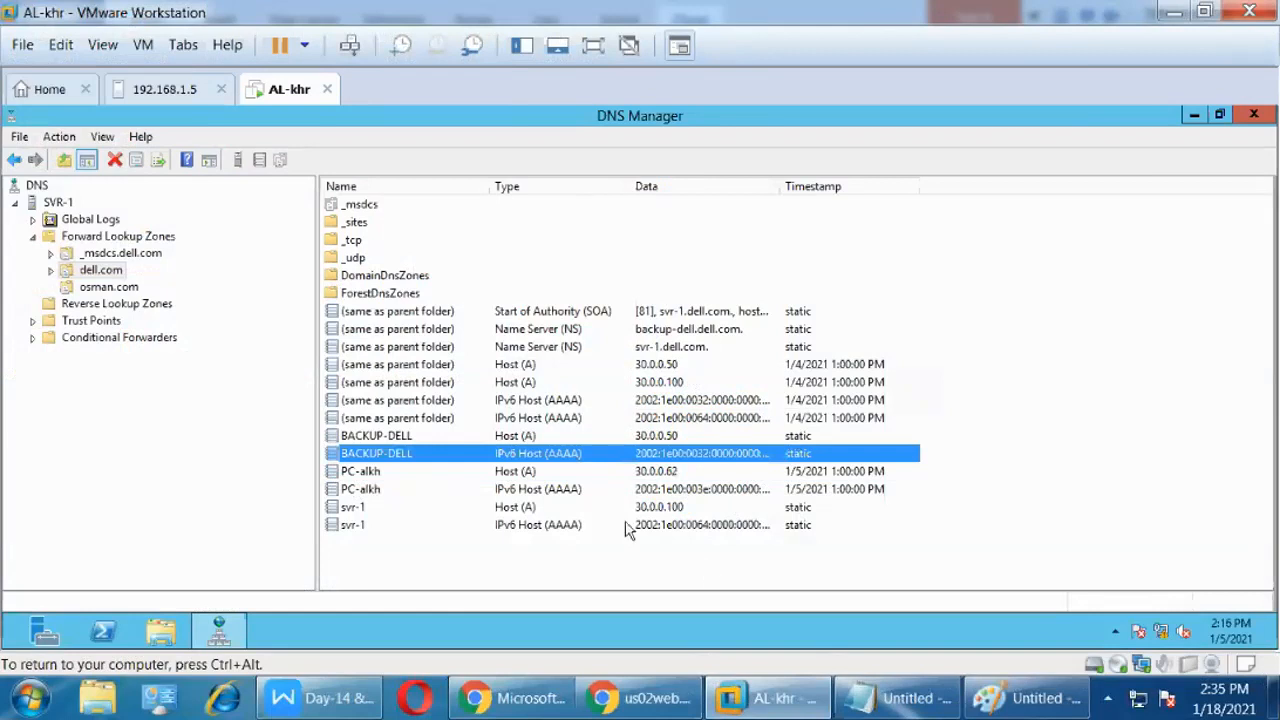
{"action": "left_click", "coordinate": [532, 473]}
{"action": "left_click", "coordinate": [559, 455]}
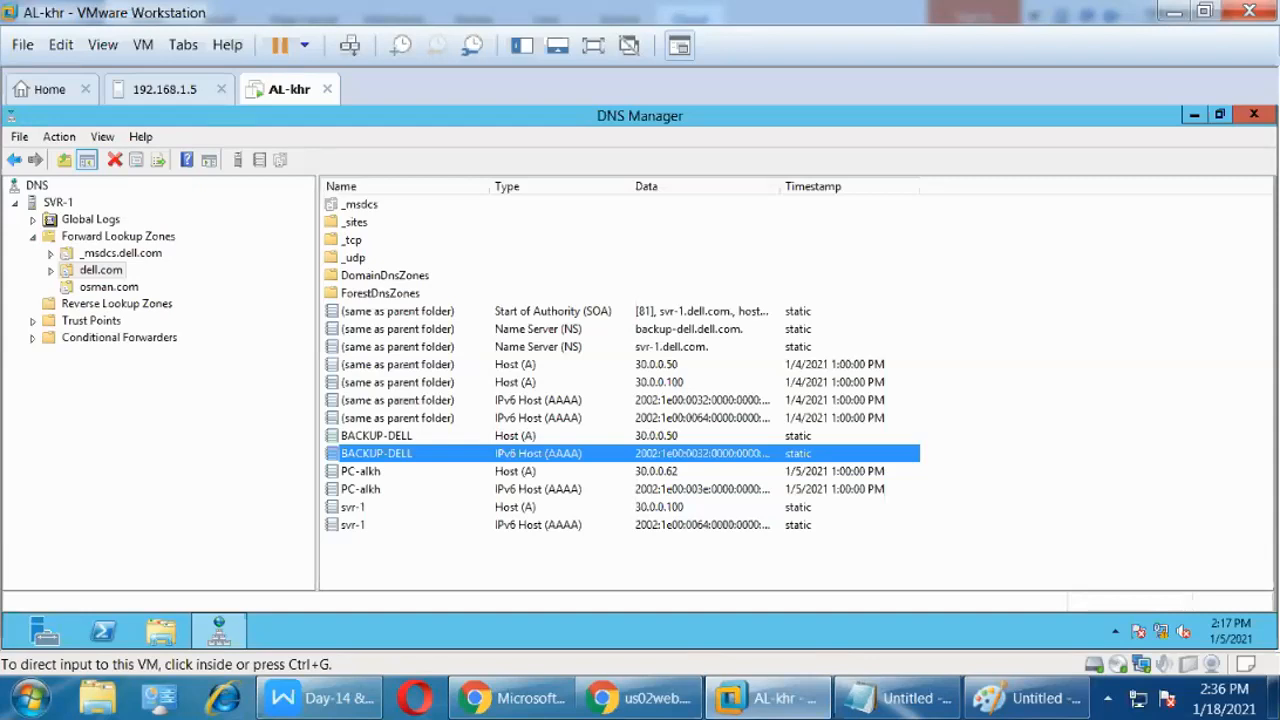
Check the Zoom meeting in Chrome once more and return to DNS Manager.
{"action": "mouse_move", "coordinate": [500, 706]}
{"action": "left_click", "coordinate": [447, 585]}
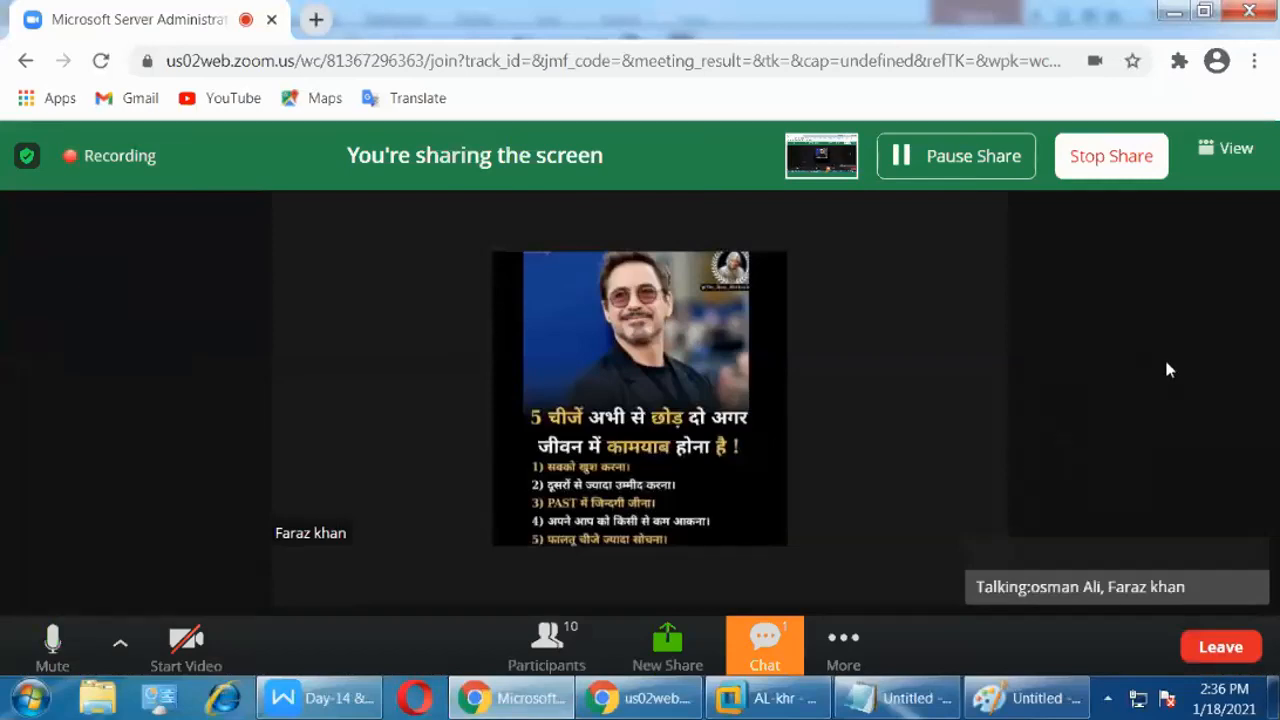
{"action": "left_click", "coordinate": [1176, 19]}
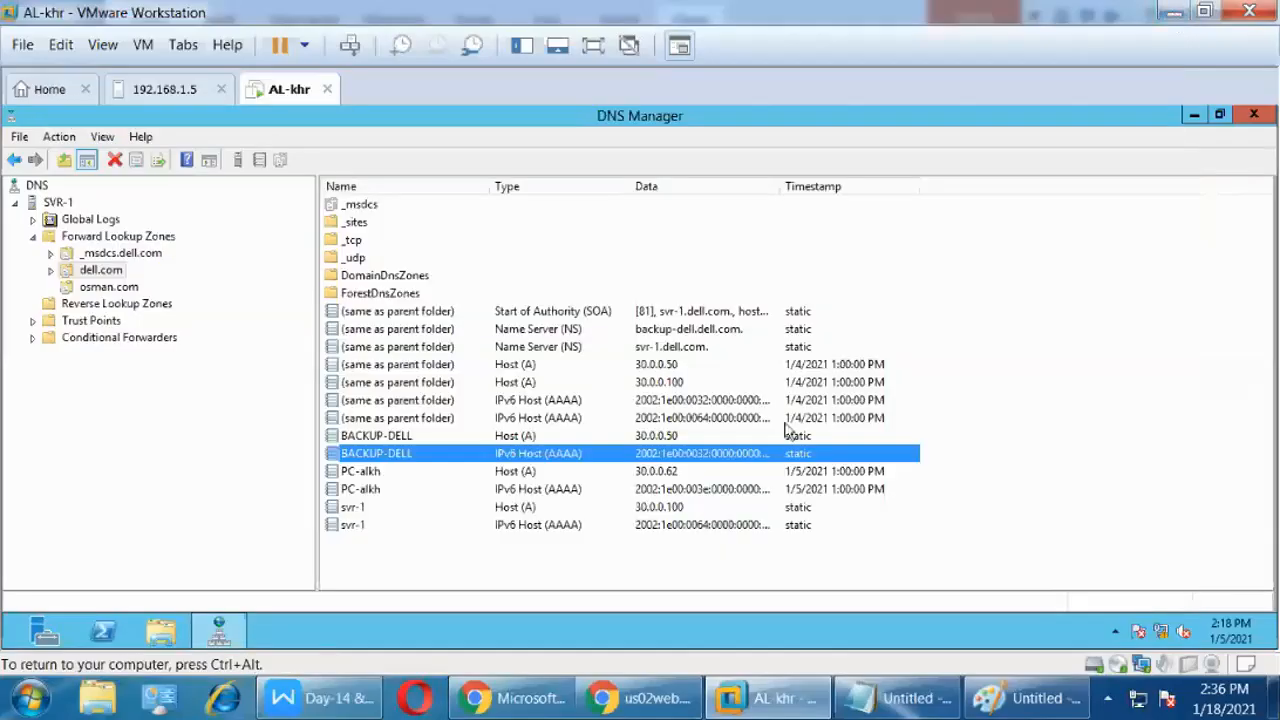
Compare the parent folder's IPv6 Host (AAAA) records with BACKUP-DELL's IPv4 Host (A) record.
{"action": "left_click", "coordinate": [657, 402]}
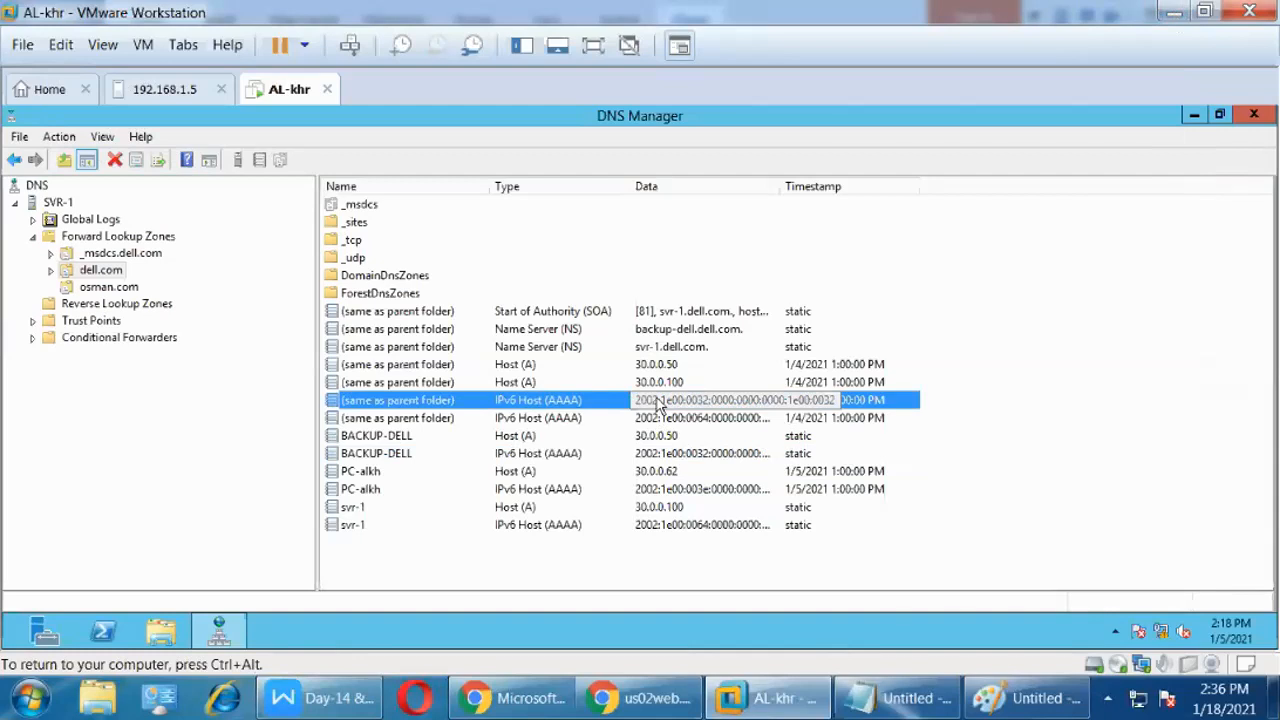
{"action": "left_click", "coordinate": [513, 441]}
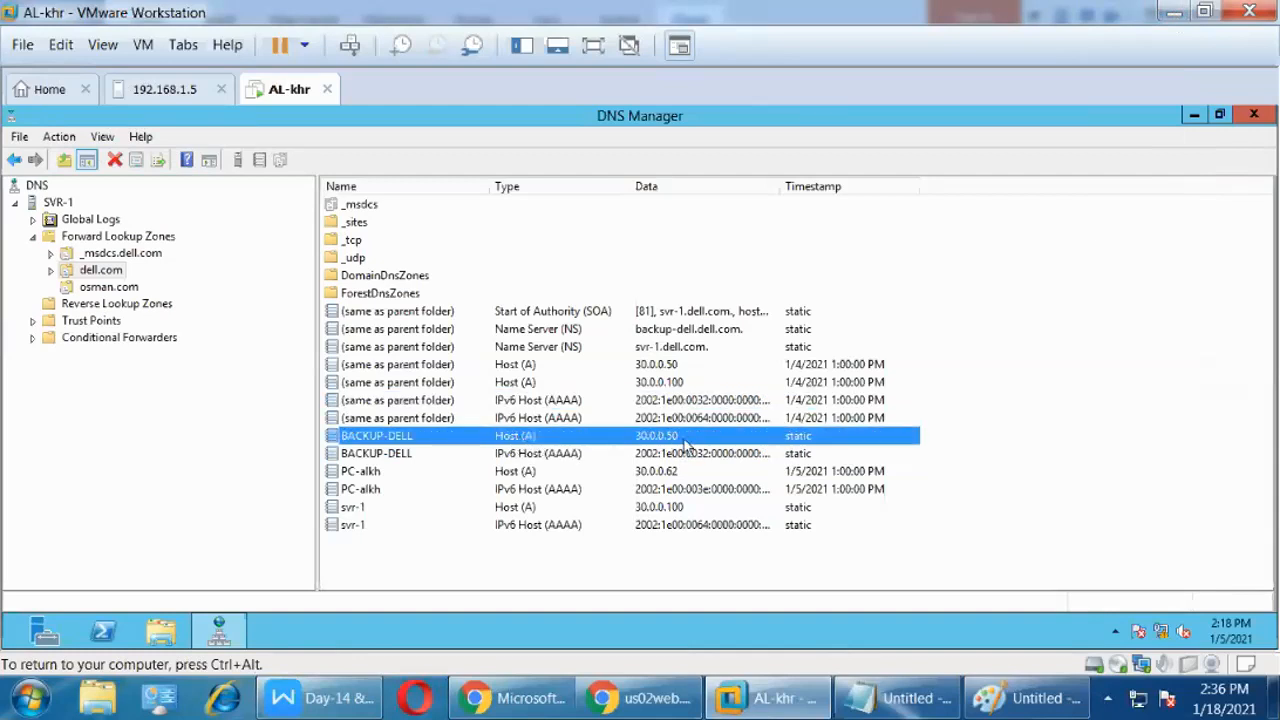
{"action": "left_click", "coordinate": [518, 420]}
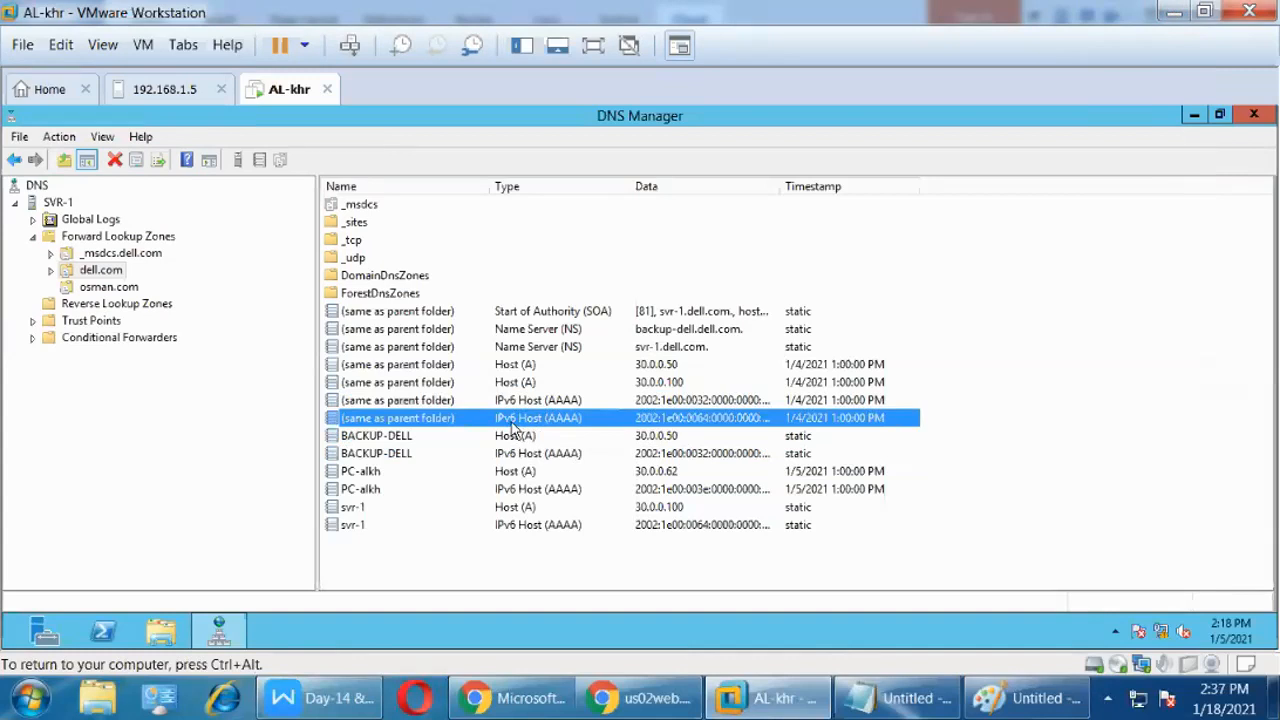
Widen the record list's Data column to show full IPv6 addresses, and select BACKUP-DELL's Host (A) record.
{"action": "left_click", "coordinate": [515, 401]}
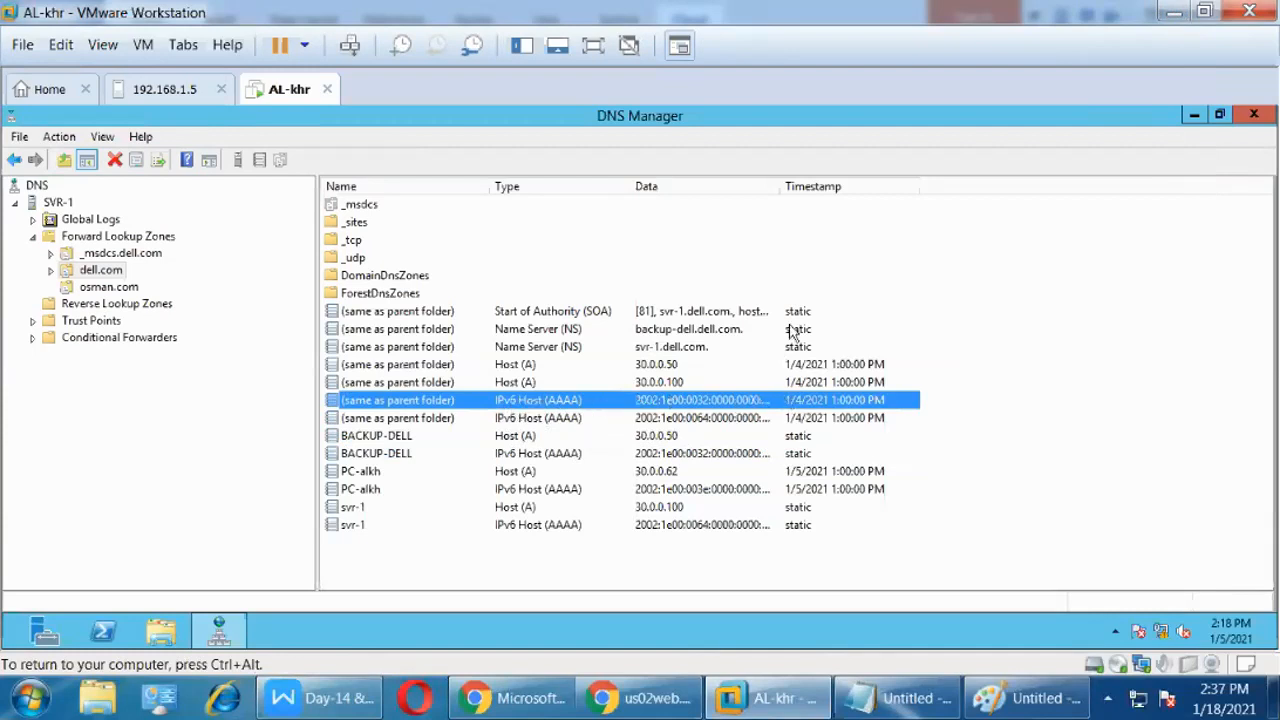
{"action": "left_click_drag", "start_coordinate": [779, 186], "coordinate": [844, 186]}
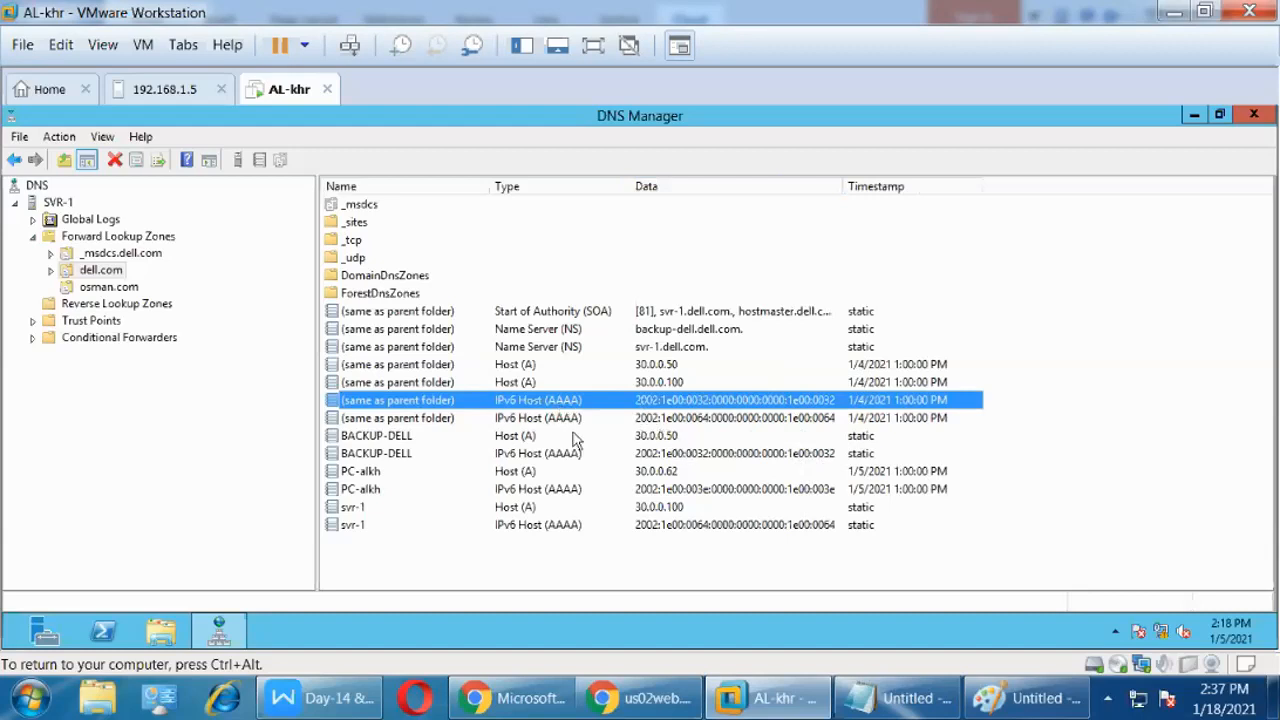
{"action": "left_click", "coordinate": [536, 440]}
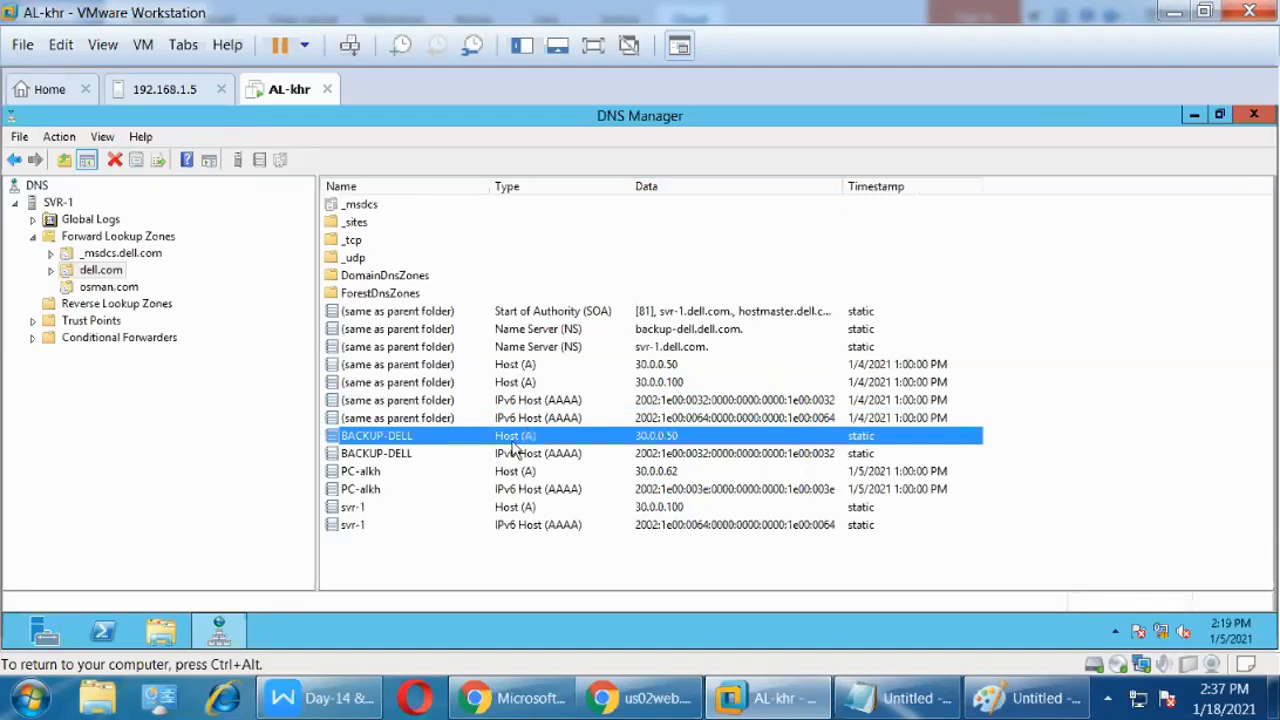
Highlight all dell.com records from the Start of Authority entry through the svr-1 entries, and clear the selection.
{"action": "left_click", "coordinate": [336, 313]}
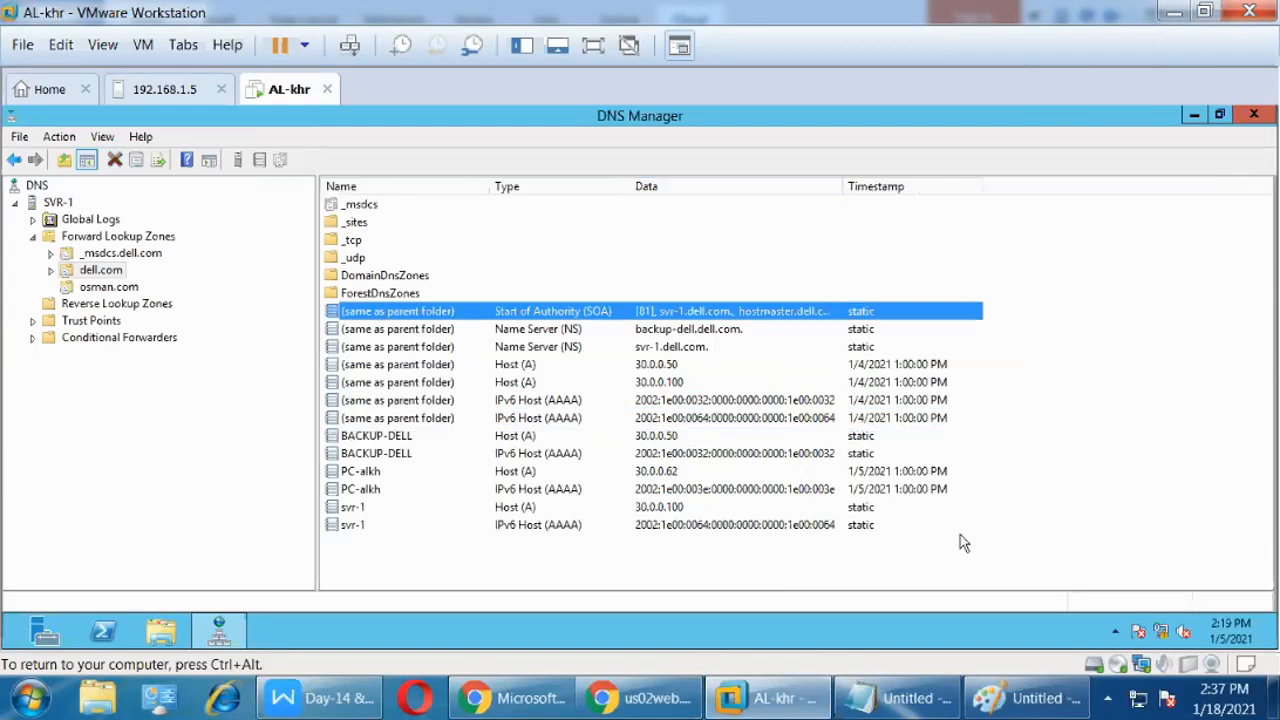
{"action": "left_click_drag", "start_coordinate": [962, 545], "coordinate": [870, 398]}
{"action": "left_click_drag", "start_coordinate": [800, 270], "coordinate": [787, 316]}
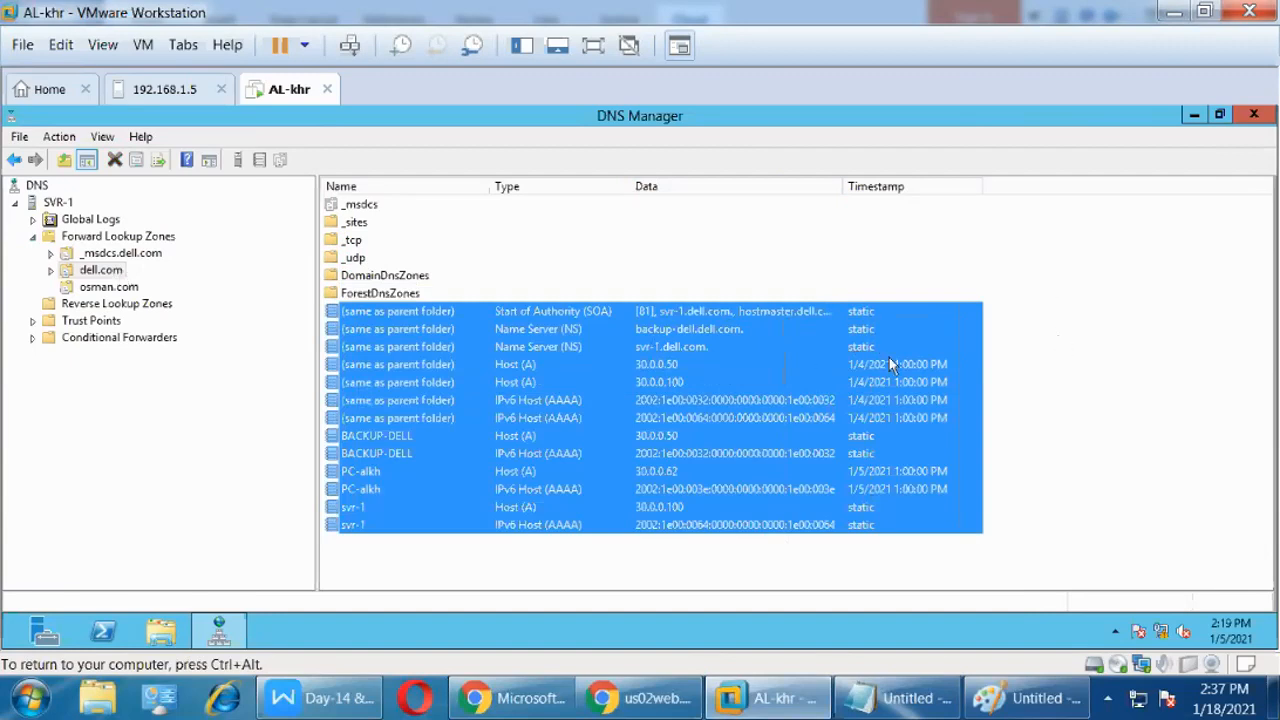
{"action": "left_click", "coordinate": [1062, 329]}
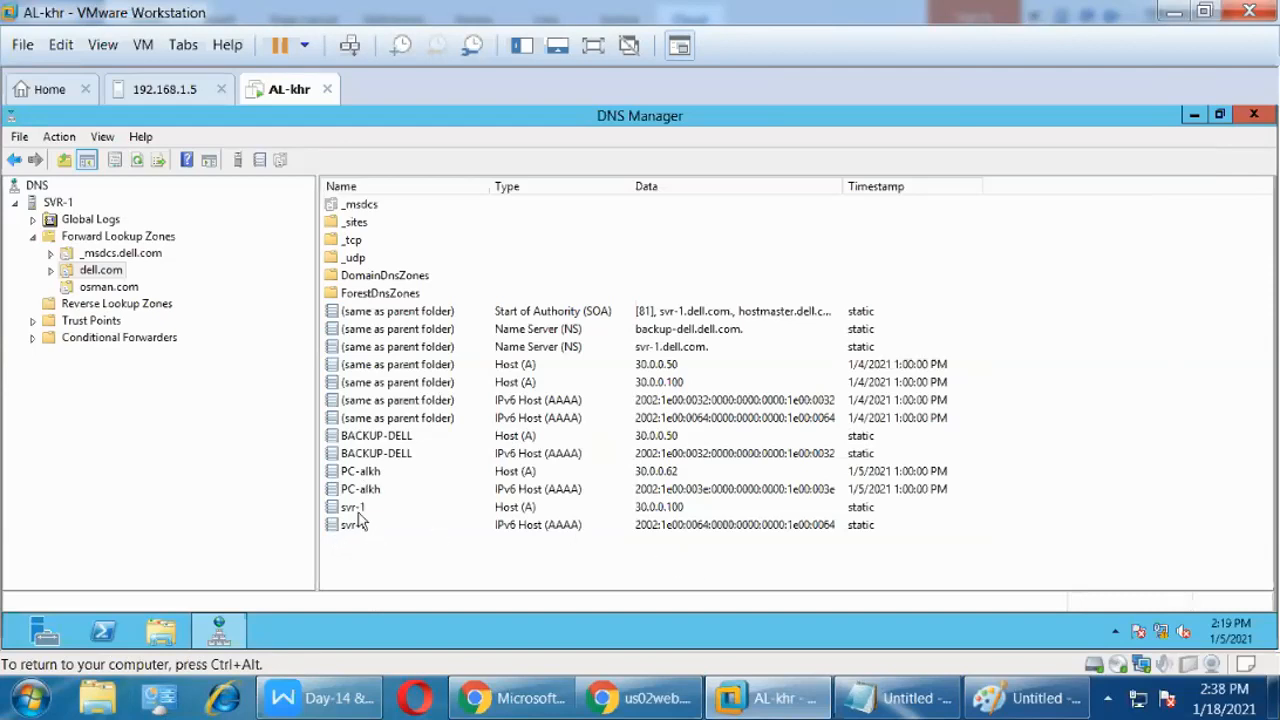
Select PC-alkh's Host (A) record, and open Active Directory Users and Computers to display dell.com's Computers container.
{"action": "left_click", "coordinate": [335, 476]}
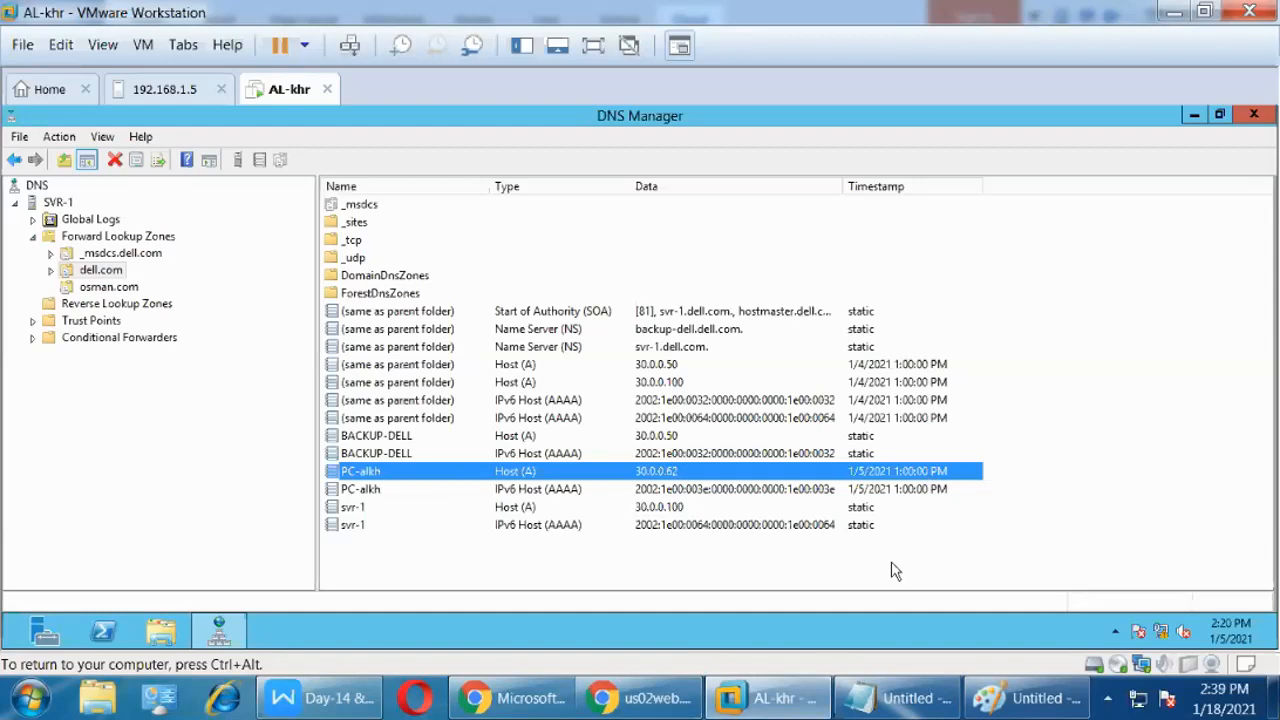
{"action": "key", "text": "super+r"}
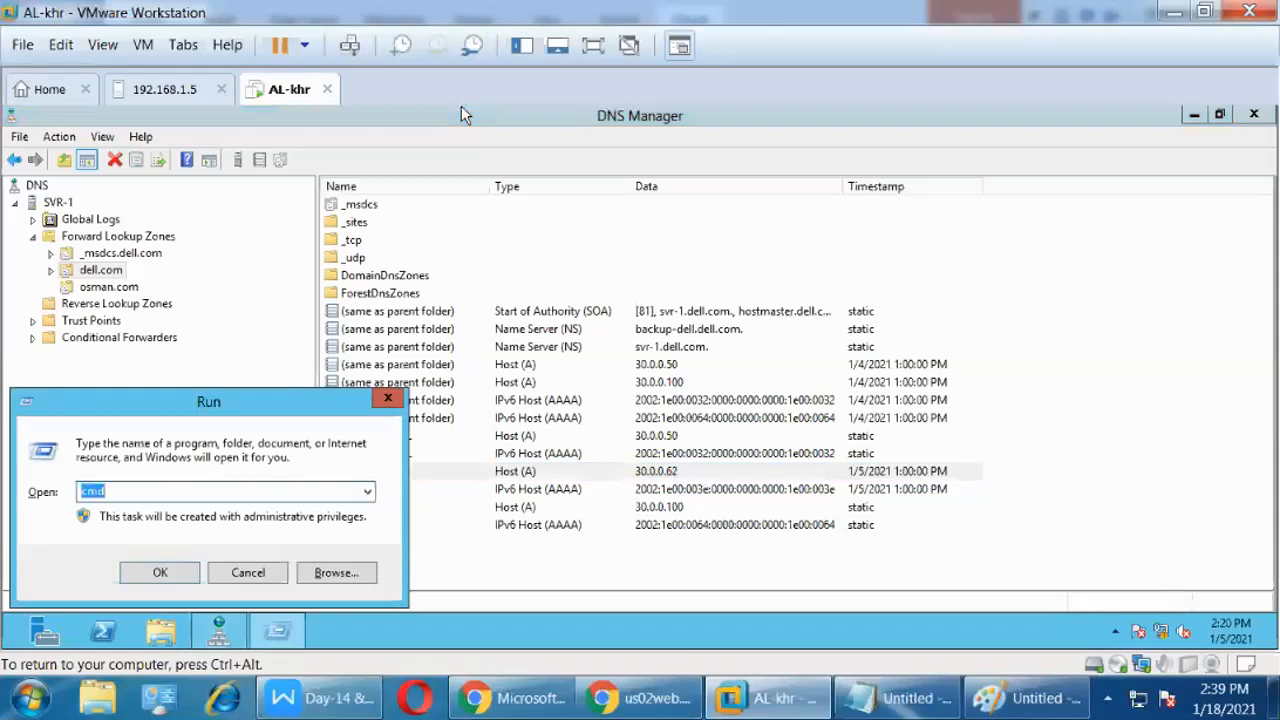
{"action": "type", "text": "da"}
{"action": "key", "text": "BackSpace"}
{"action": "key", "text": "Down"}
{"action": "key", "text": "Down"}
{"action": "key", "text": "Return"}
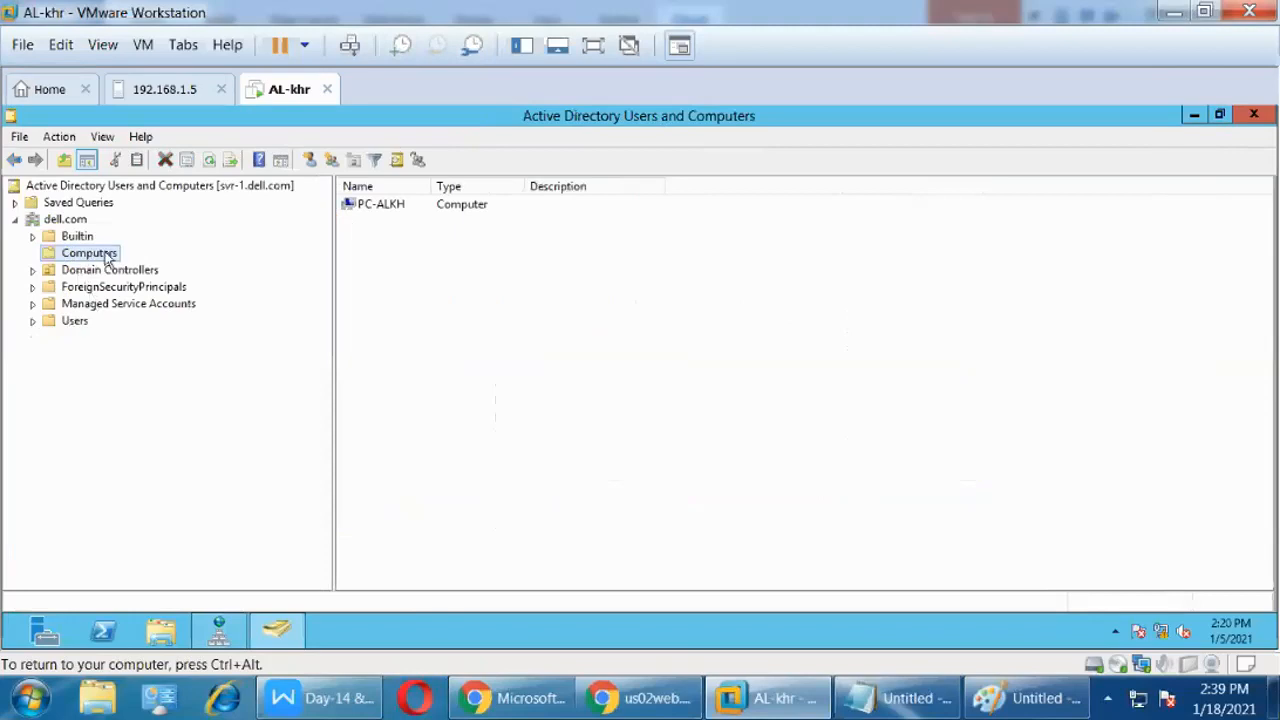
Examine the PC-ALKH computer account by selecting it in the Computers container, and clear the selection.
{"action": "left_click_drag", "start_coordinate": [352, 205], "coordinate": [492, 215]}
{"action": "left_click", "coordinate": [495, 206]}
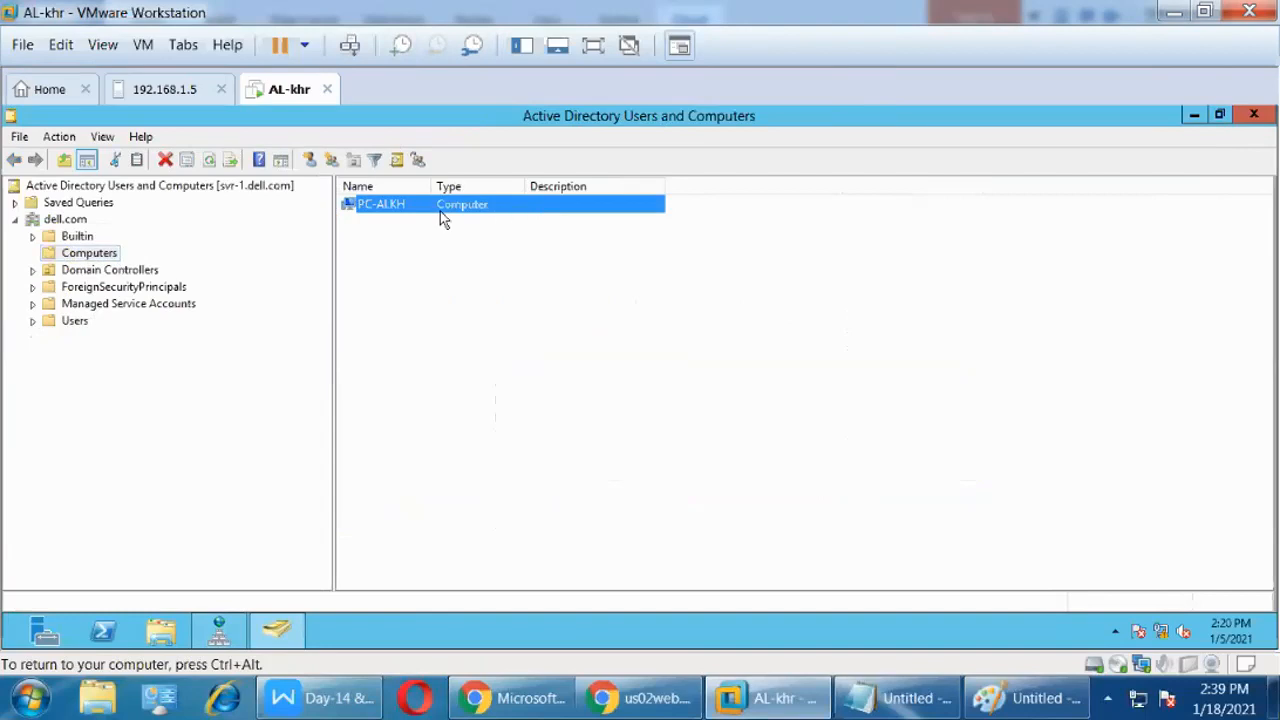
{"action": "left_click_drag", "start_coordinate": [390, 224], "coordinate": [668, 500]}
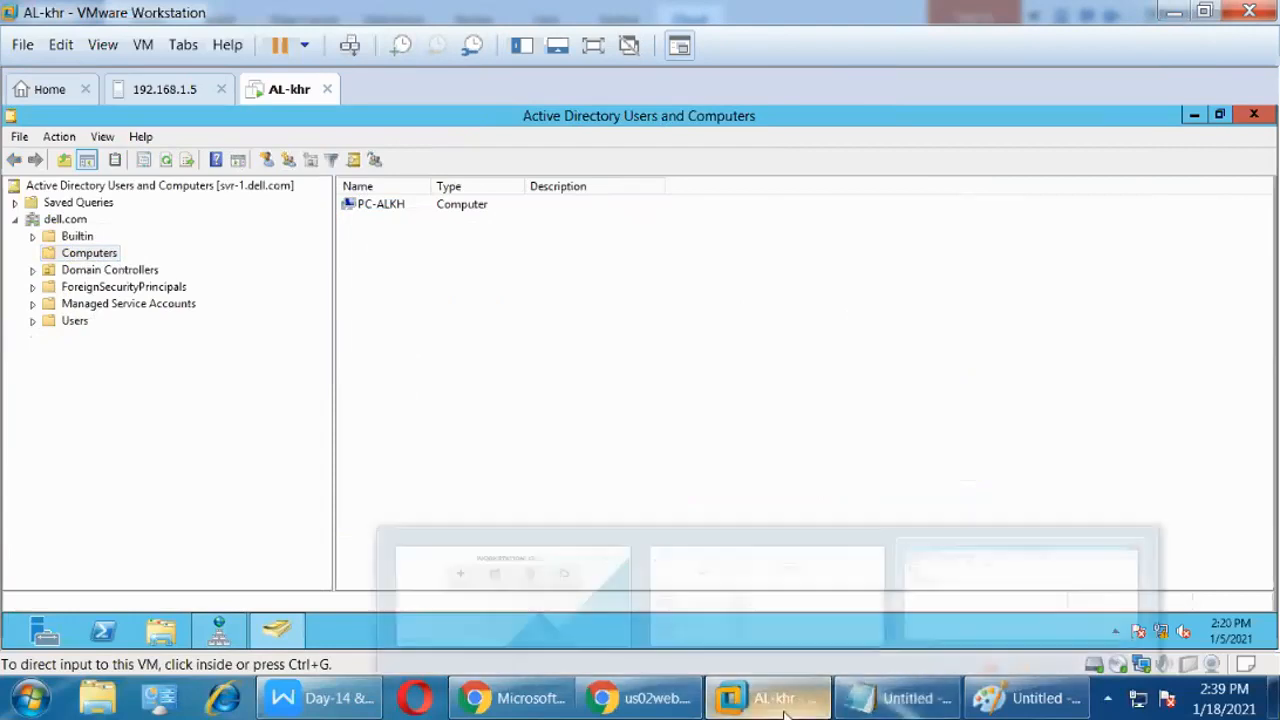
Check the virtual machines on host 192.168.1.5, return to the AL-khr machine and close Active Directory Users and Computers.
{"action": "left_click", "coordinate": [163, 92]}
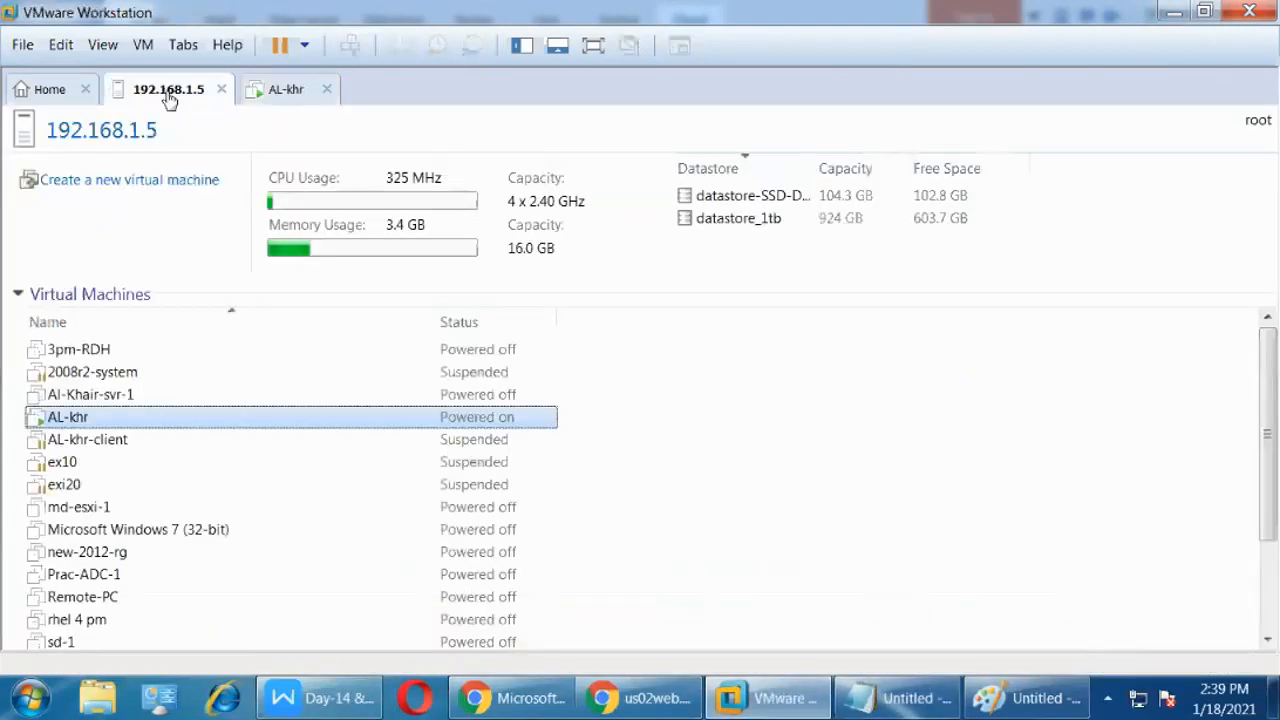
{"action": "left_click", "coordinate": [300, 92]}
{"action": "left_click", "coordinate": [204, 398]}
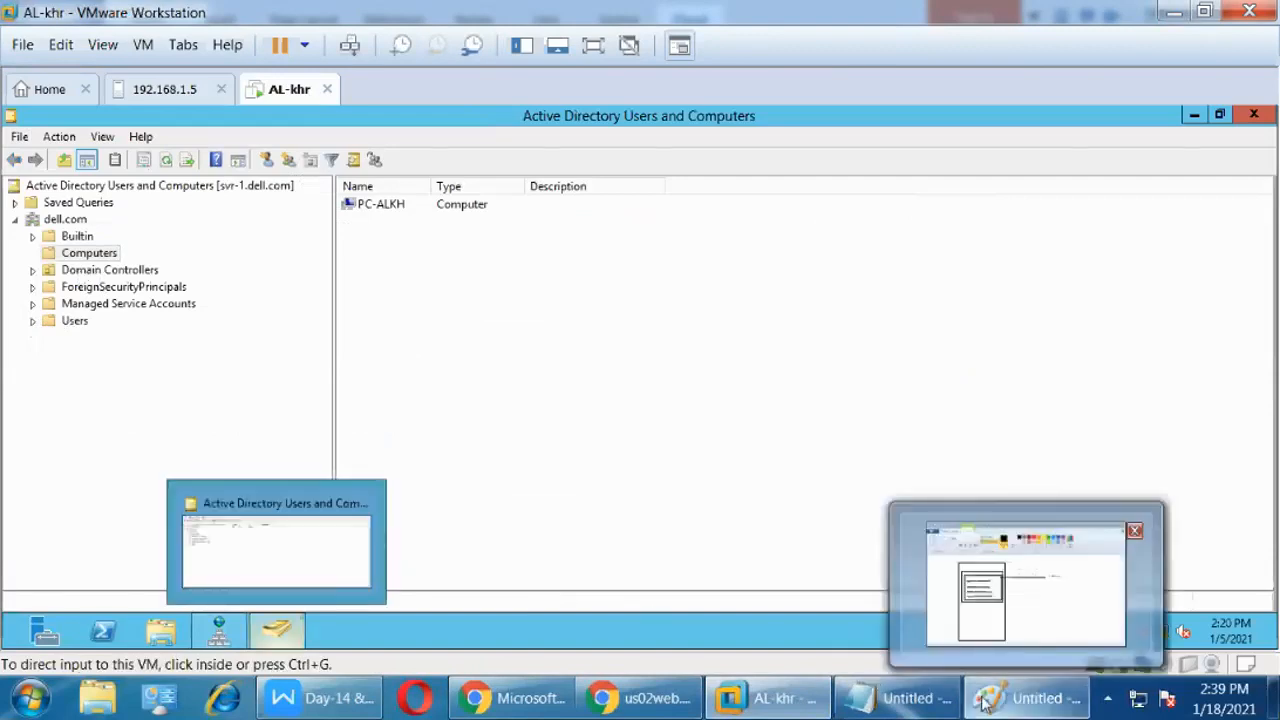
{"action": "left_click", "coordinate": [1255, 116]}
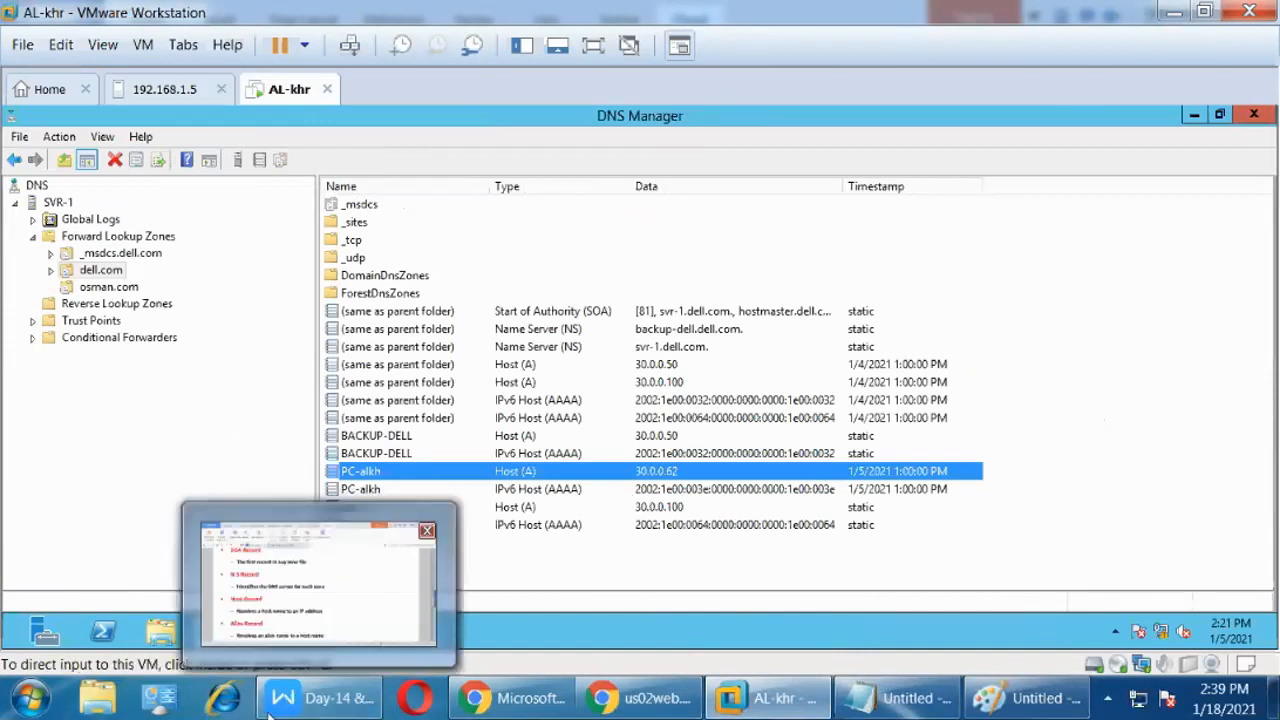
Check the Alias Record definition in the DNS slides, and add "www" after the alias item in the maximized Notepad list.
{"action": "left_click", "coordinate": [310, 705]}
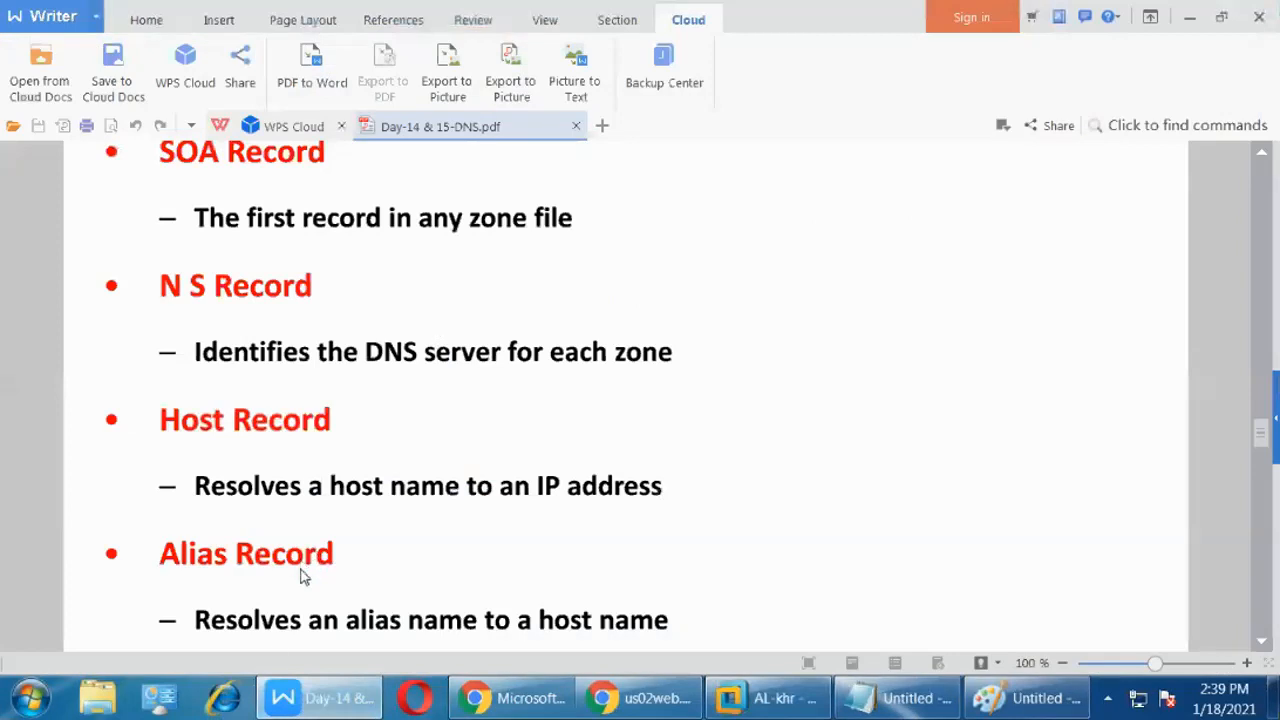
{"action": "left_click", "coordinate": [1192, 28]}
{"action": "left_click", "coordinate": [895, 698]}
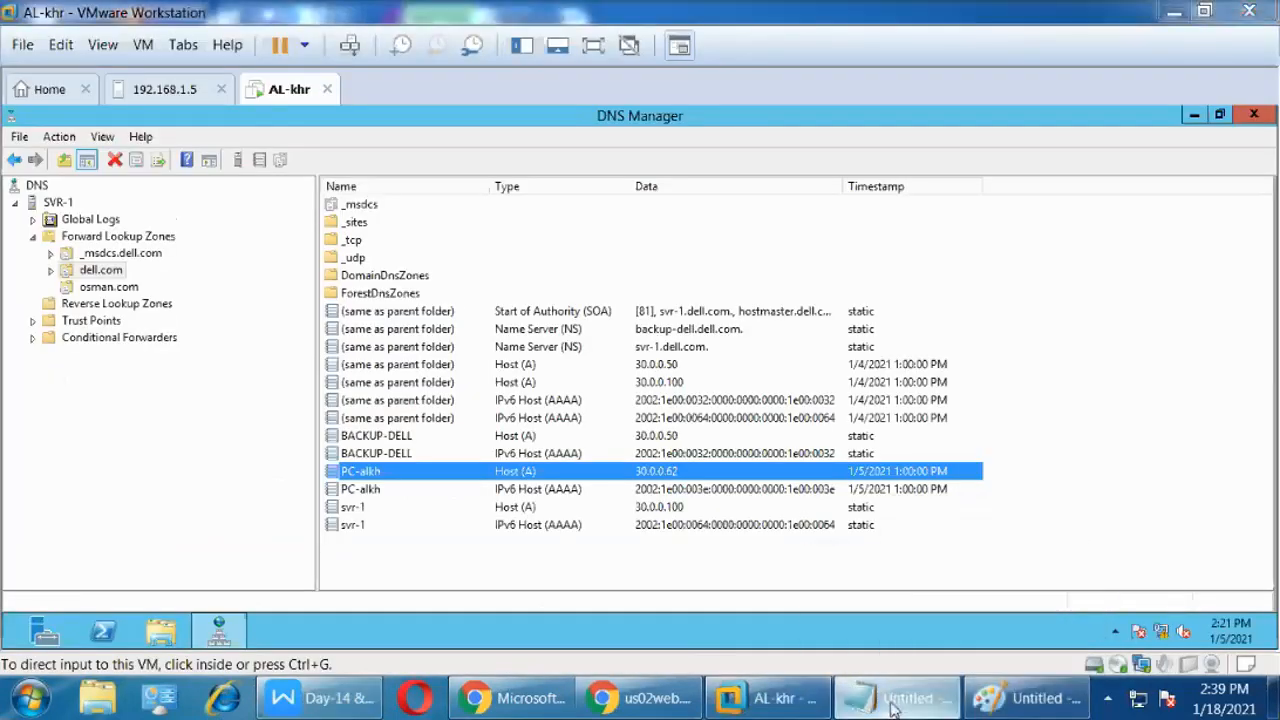
{"action": "left_click", "coordinate": [428, 141]}
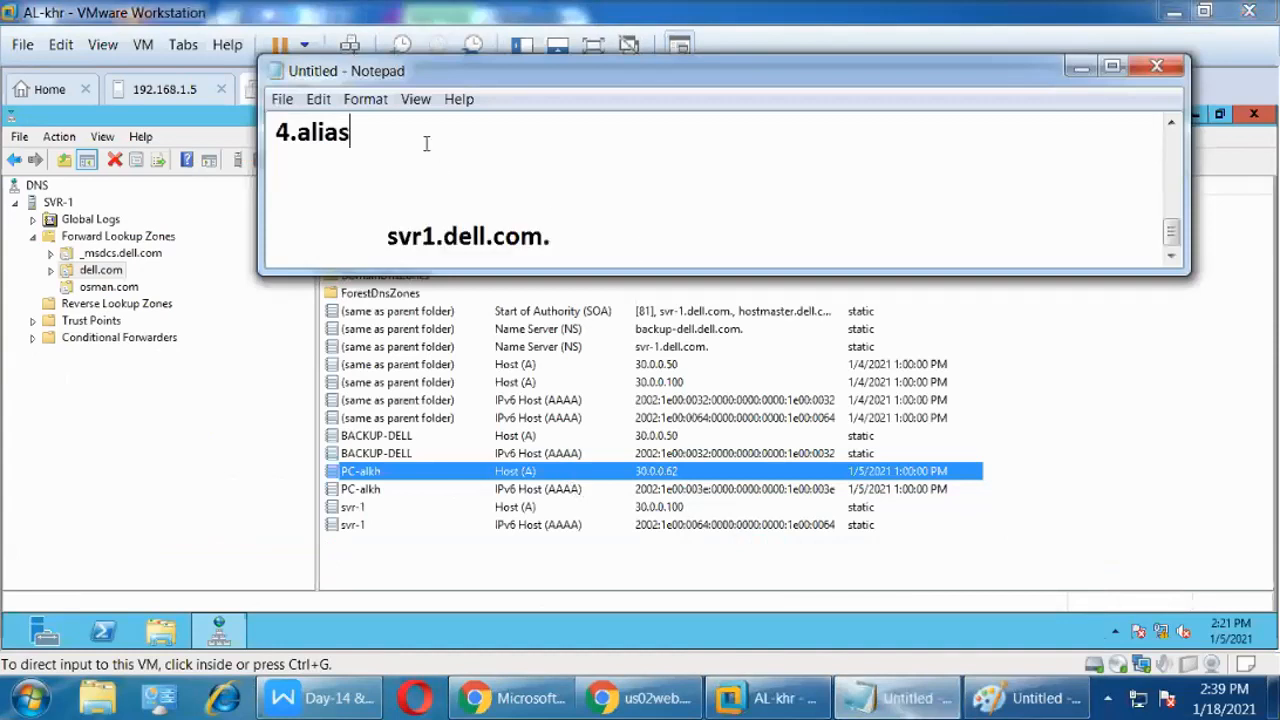
{"action": "scroll", "coordinate": [434, 146], "scroll_direction": "up", "scroll_amount": 1}
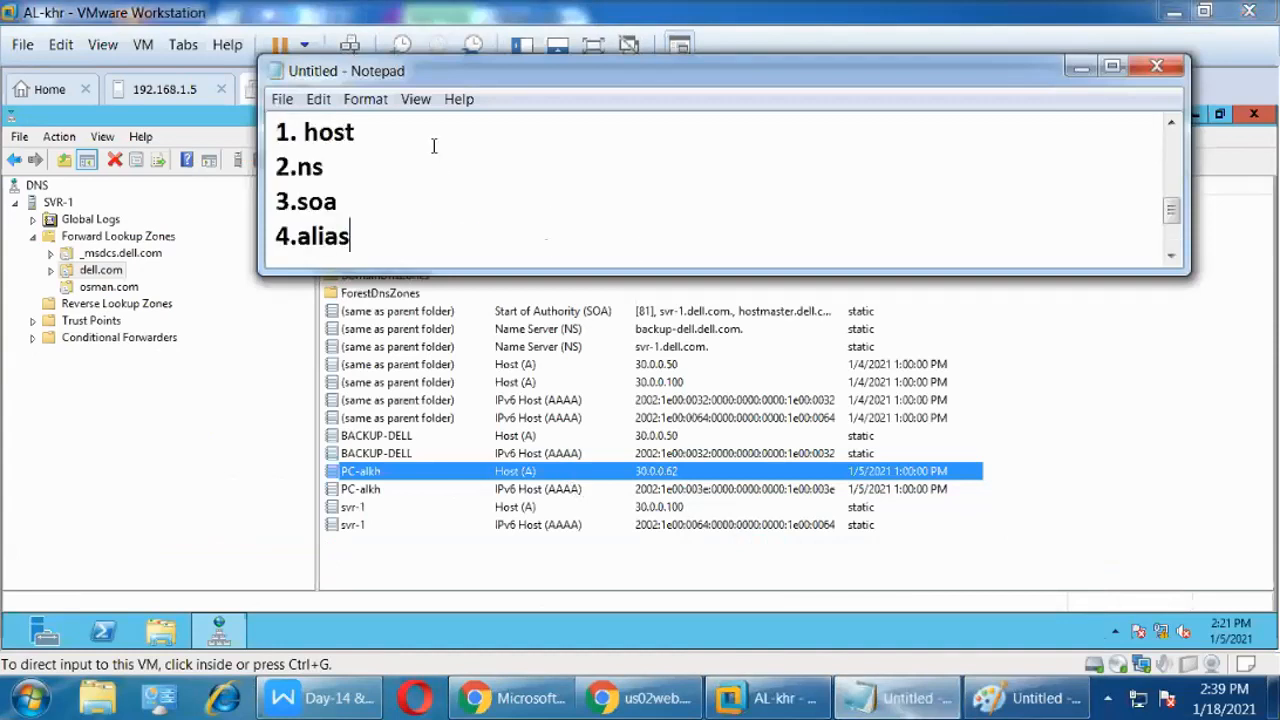
{"action": "left_click", "coordinate": [1112, 67]}
{"action": "type", "text": "w"}
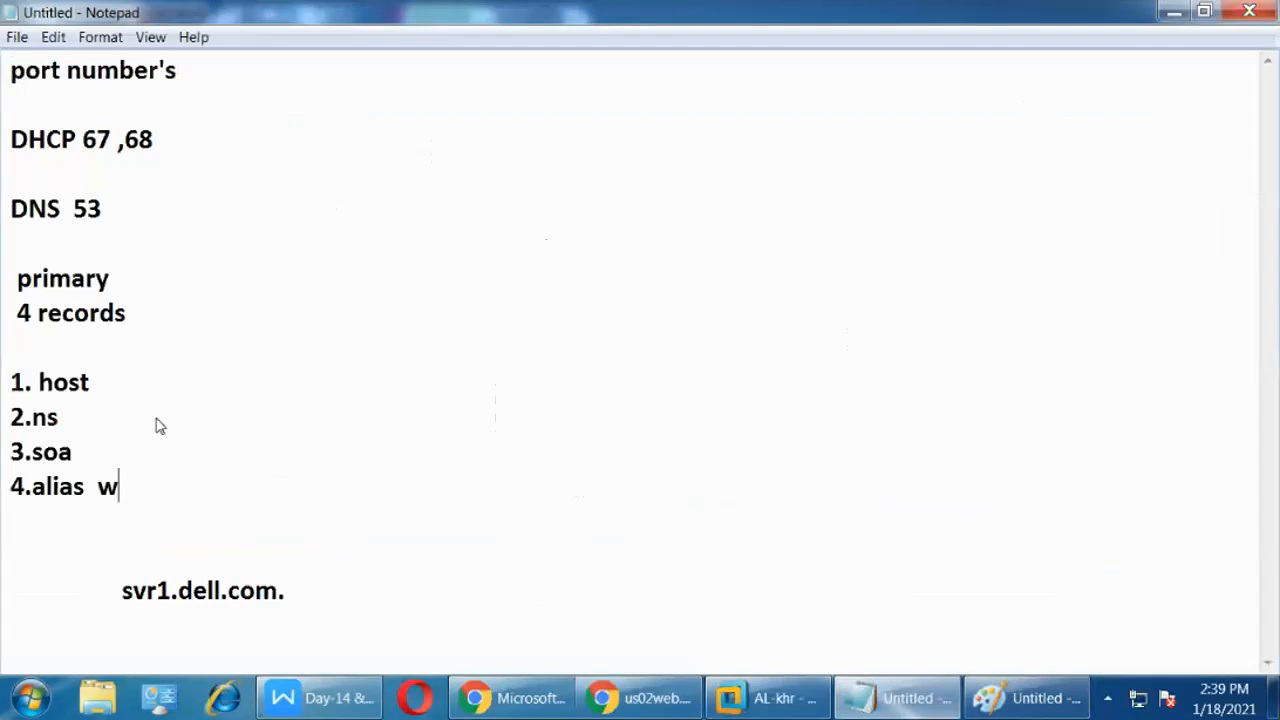
{"action": "type", "text": "ww"}
{"action": "left_click", "coordinate": [512, 698]}
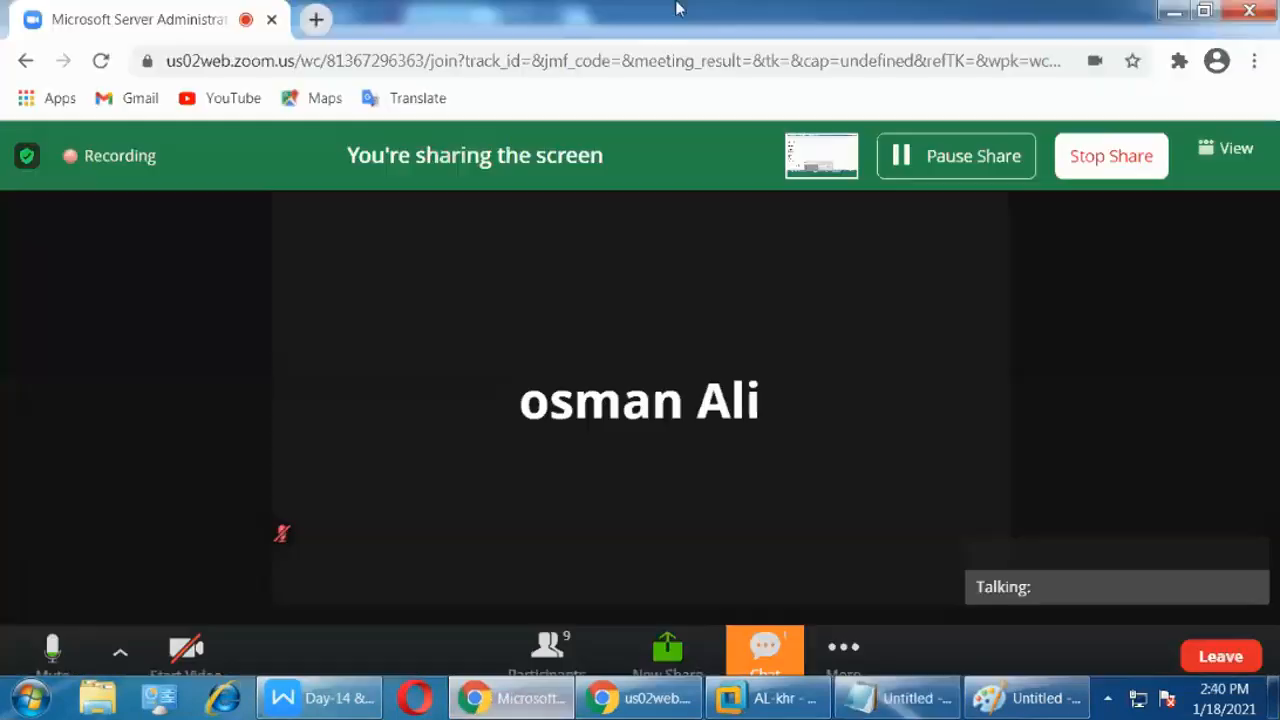
{"action": "left_click", "coordinate": [316, 20]}
{"action": "left_click", "coordinate": [469, 60]}
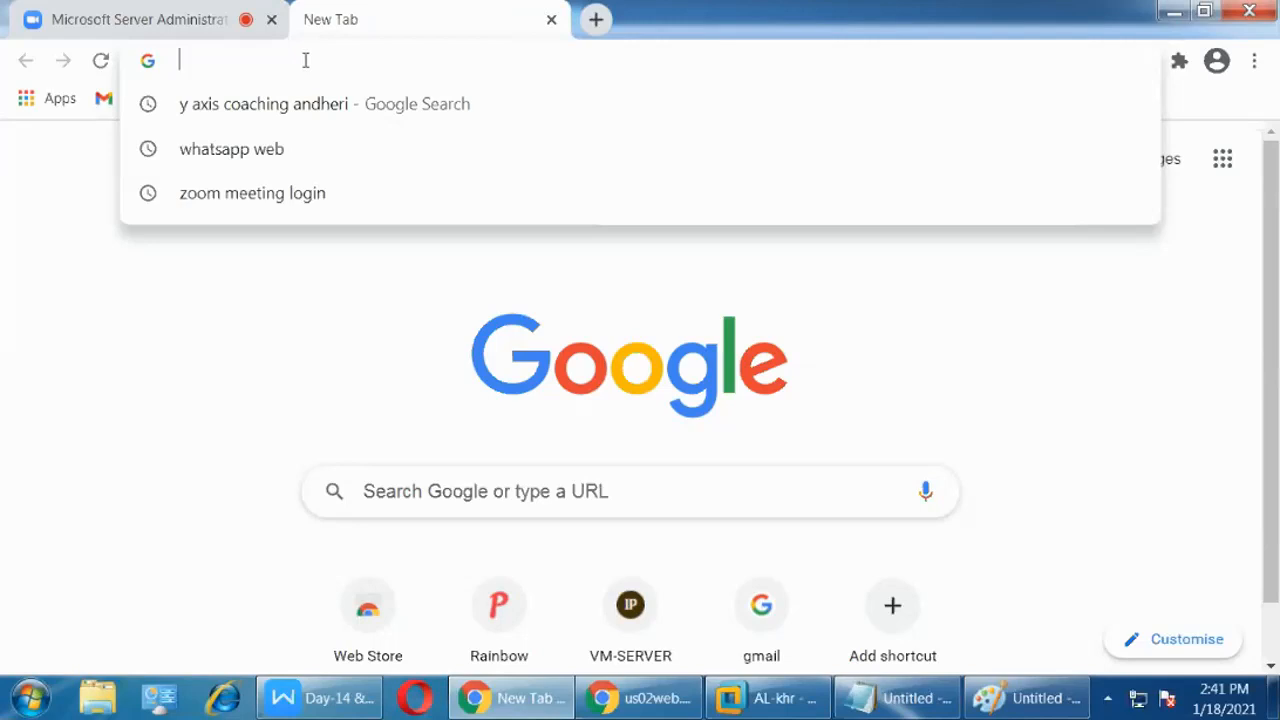
{"action": "type", "text": "www."}
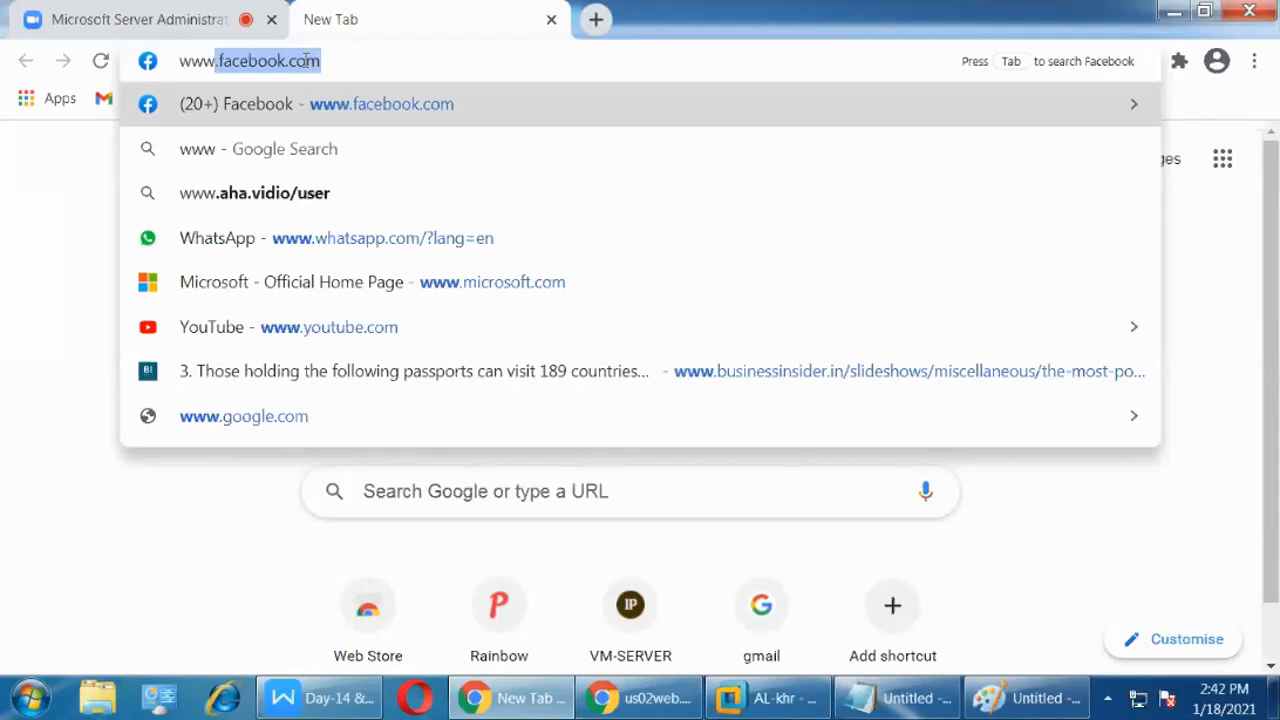
{"action": "key", "text": "Right"}
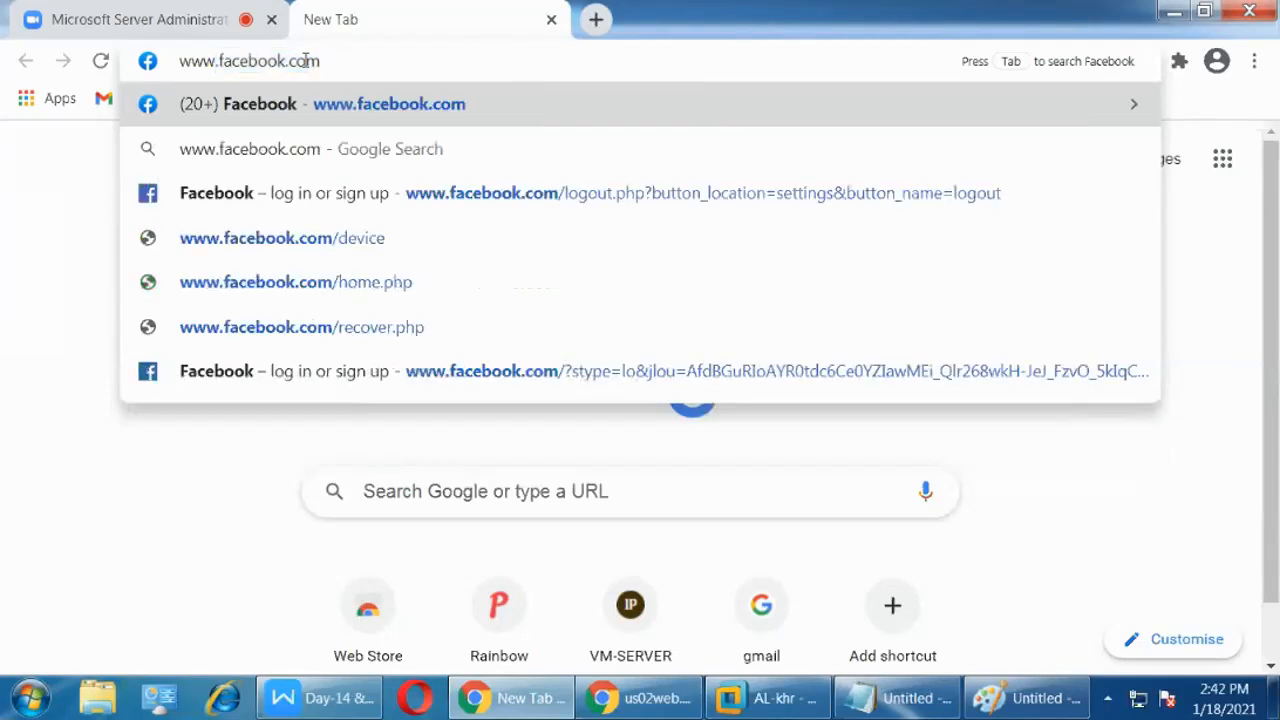
{"action": "key", "text": "BackSpace"}
{"action": "key", "text": "BackSpace"}
{"action": "key", "text": "BackSpace"}
{"action": "key", "text": "BackSpace"}
{"action": "key", "text": "BackSpace"}
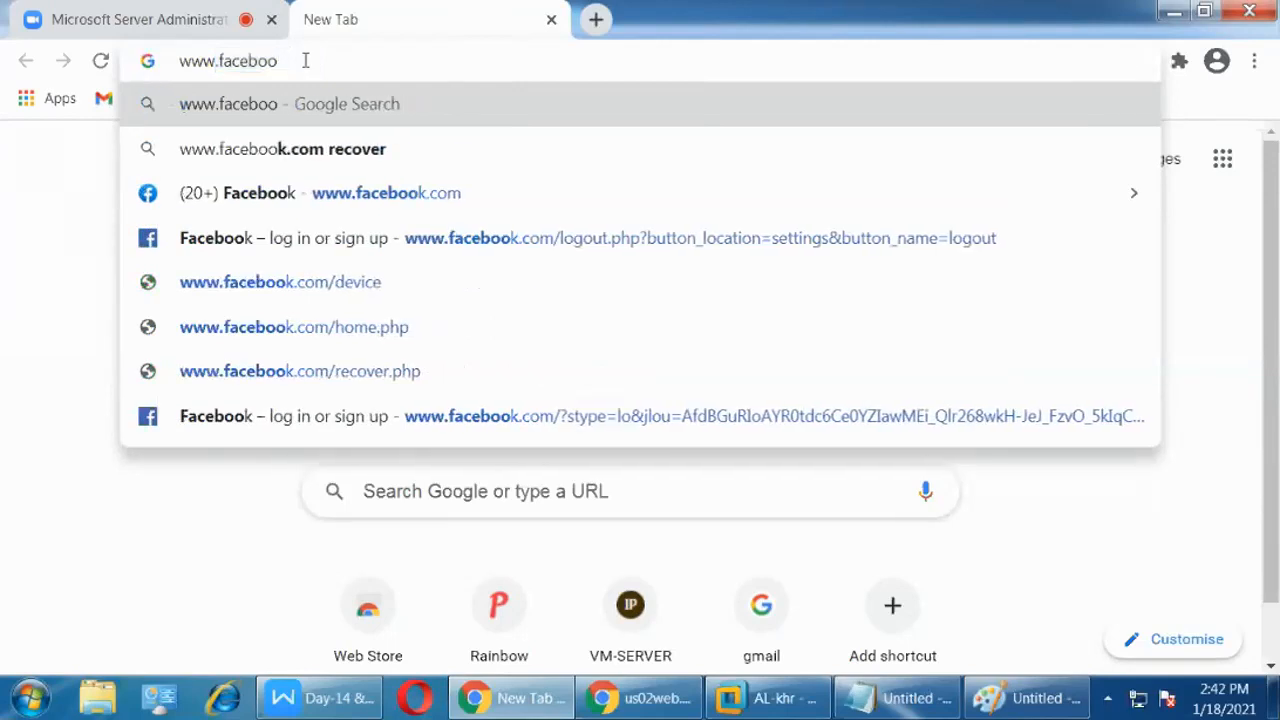
{"action": "type", "text": "k.com"}
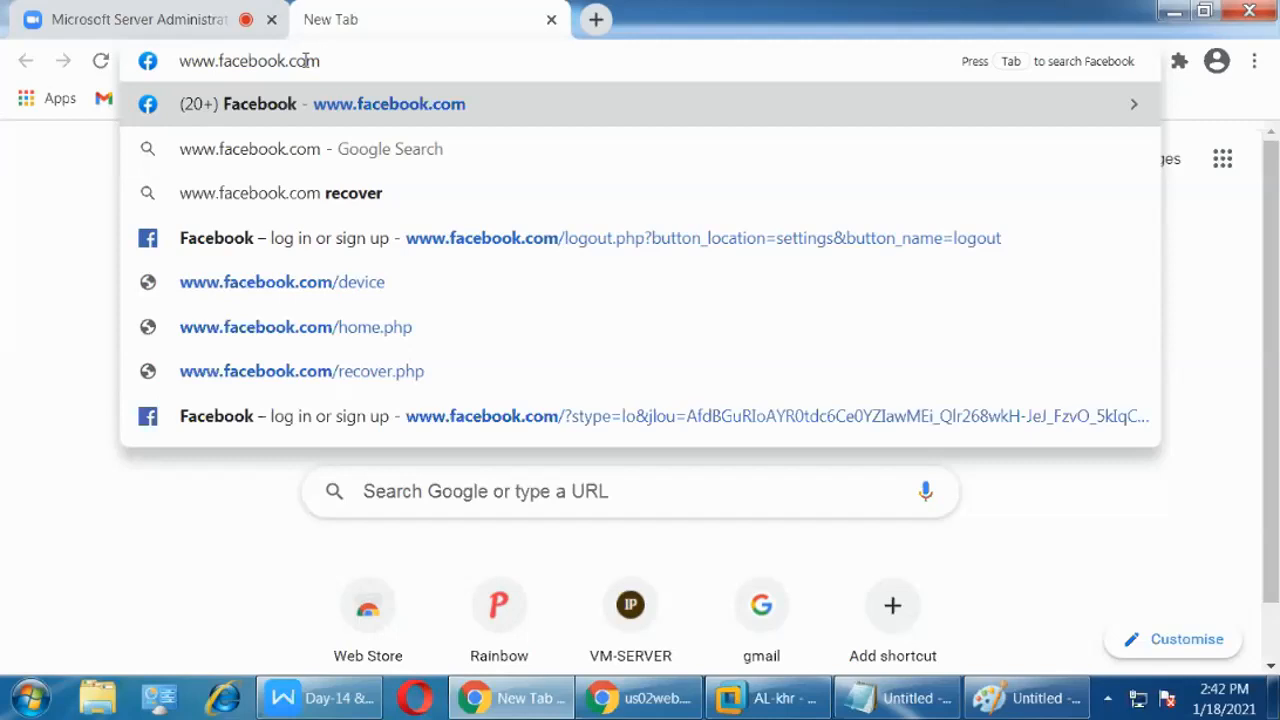
{"action": "key", "text": "Return"}
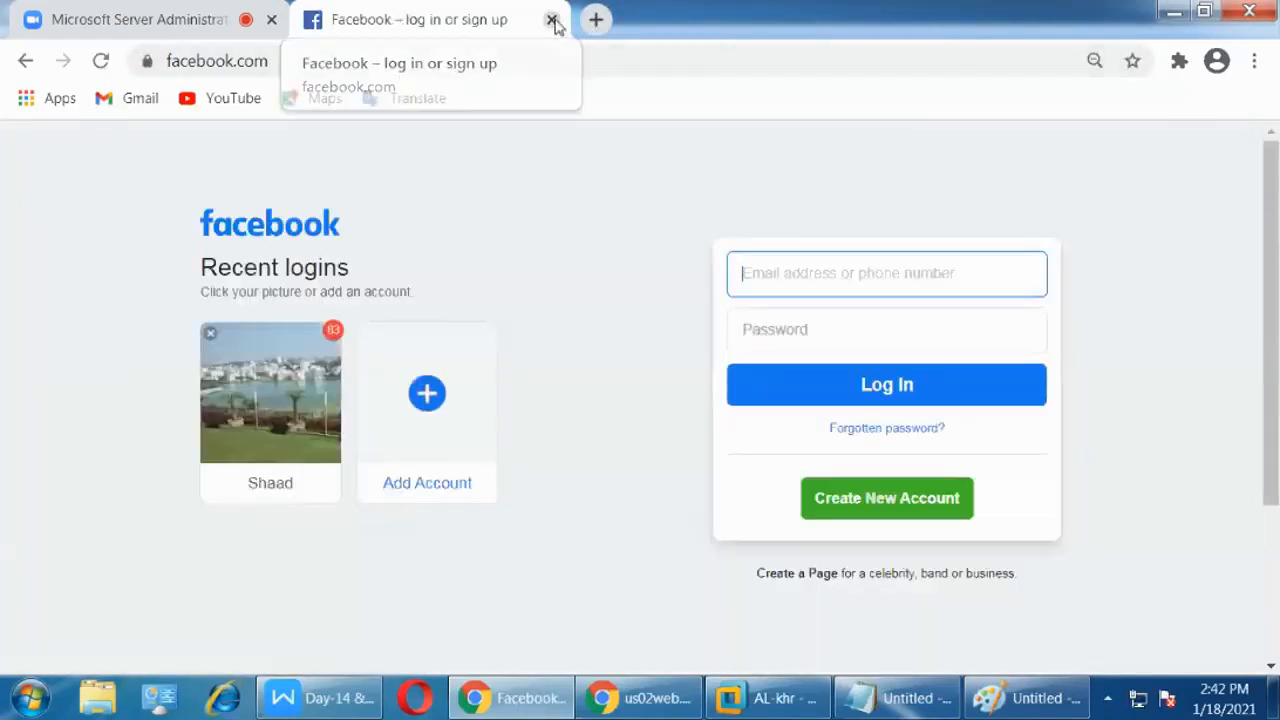
Close the Facebook tab, and review the Alias Record definition in the DNS slides.
{"action": "left_click", "coordinate": [552, 20]}
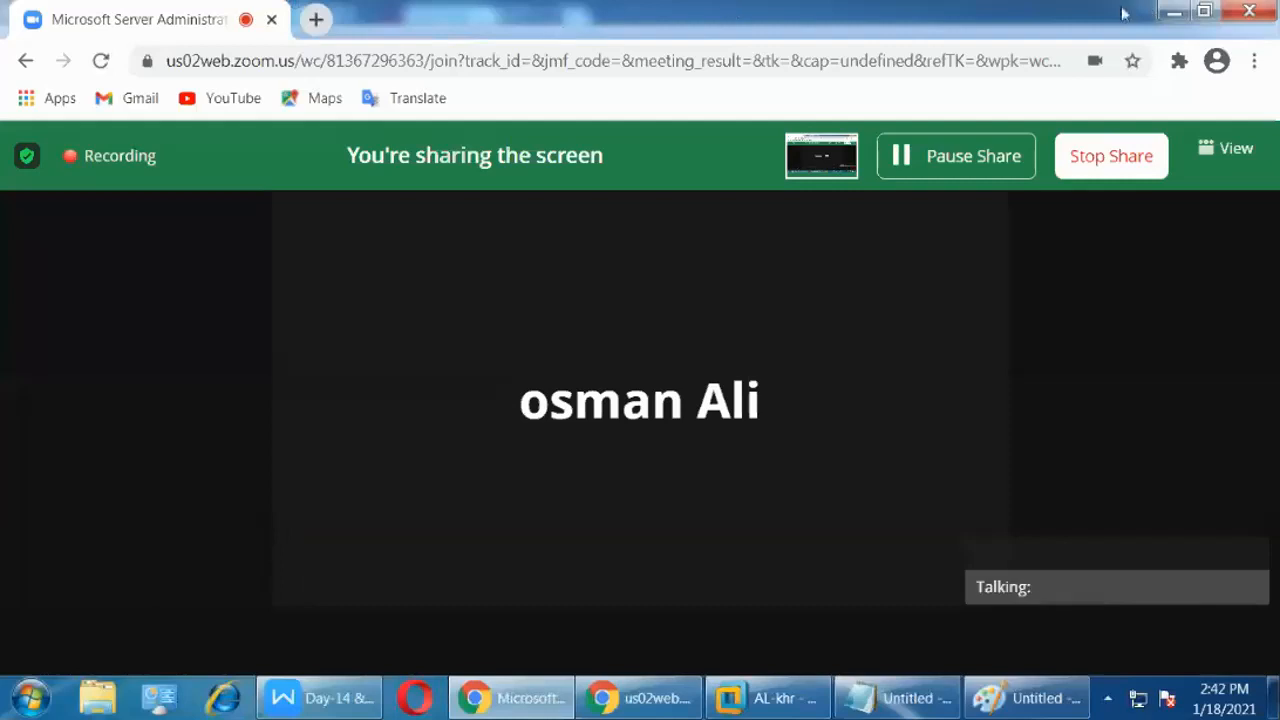
{"action": "left_click", "coordinate": [1173, 12]}
{"action": "left_click", "coordinate": [340, 705]}
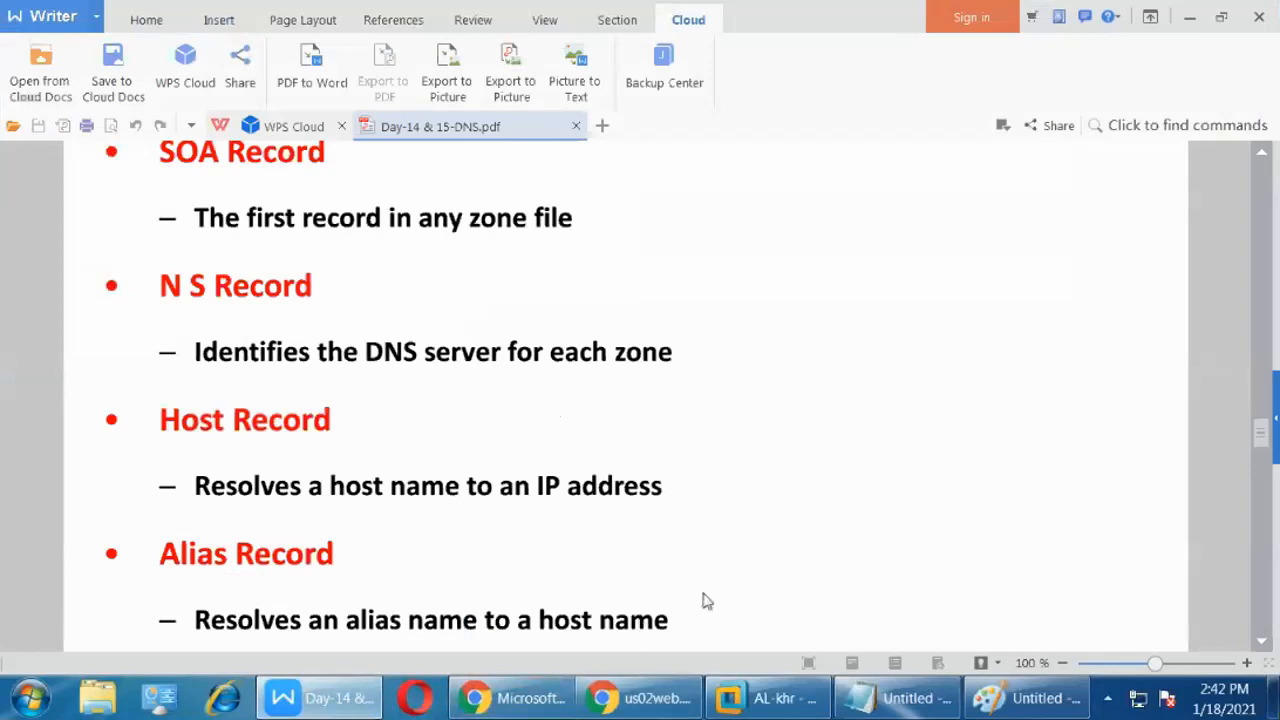
{"action": "scroll", "coordinate": [703, 592], "scroll_direction": "down", "scroll_amount": 1}
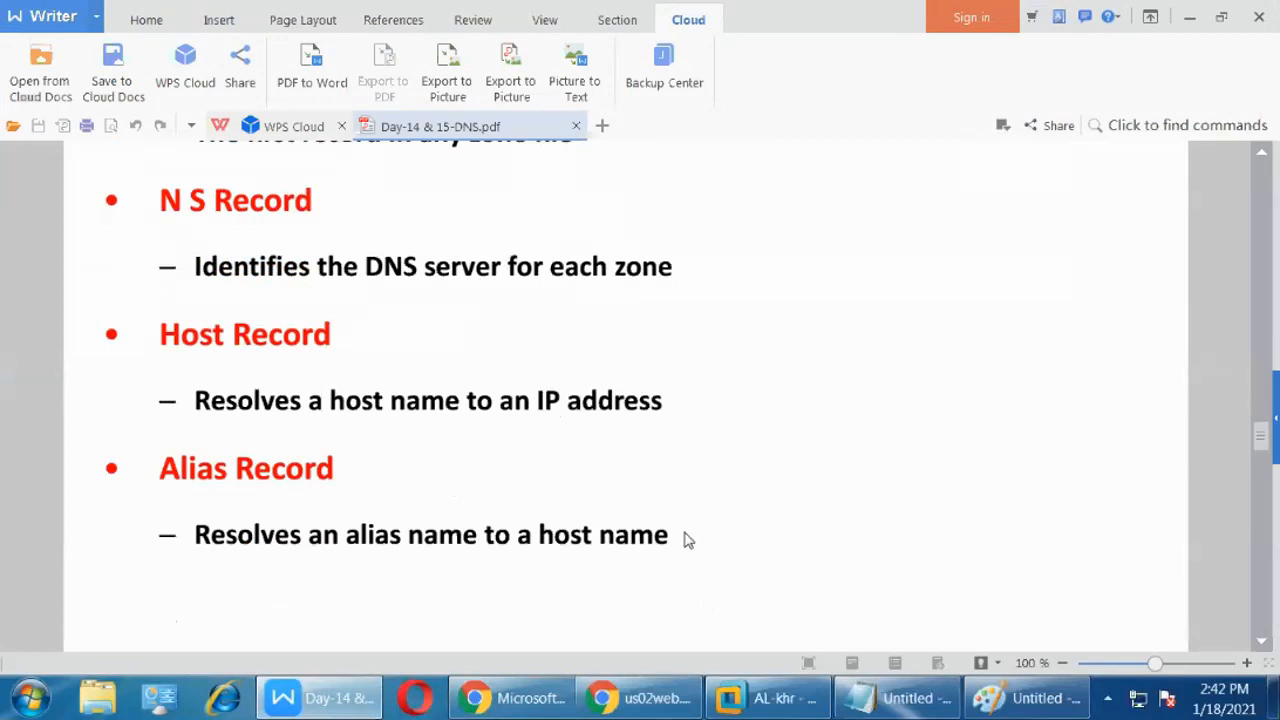
{"action": "left_click", "coordinate": [1190, 20]}
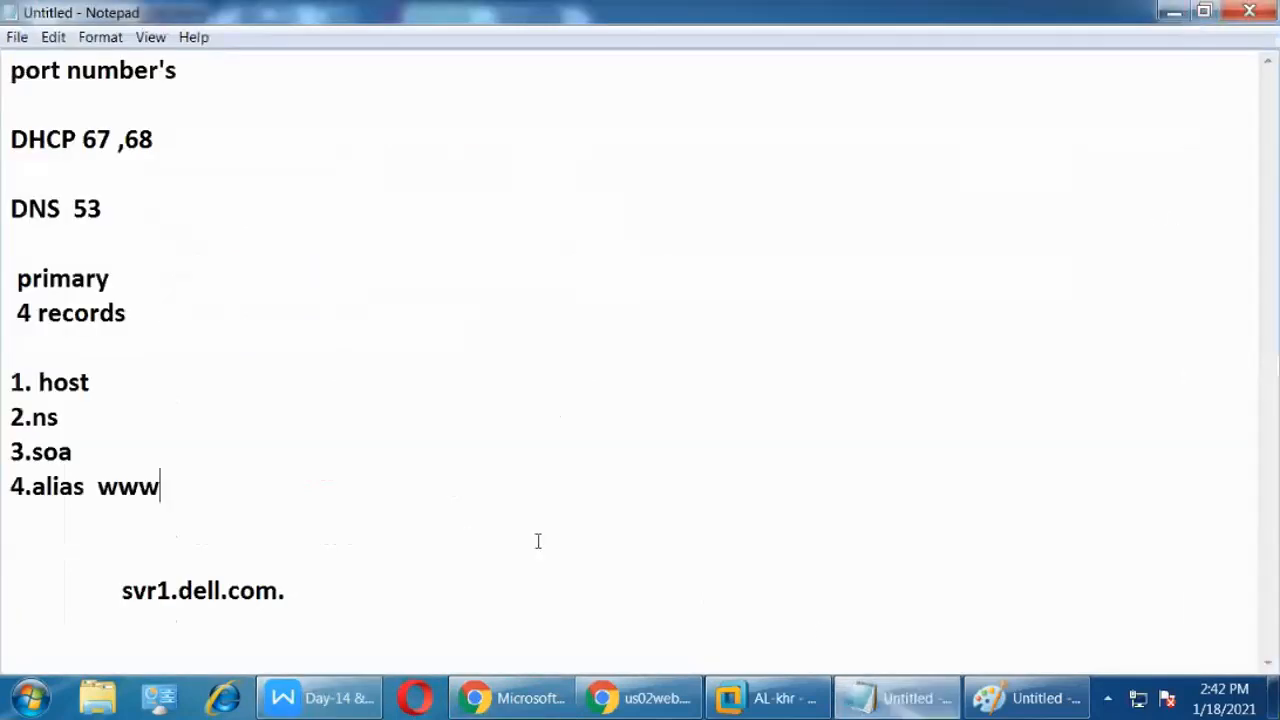
Return to DNS Manager in the AL-khr machine, and start a new Alias (CNAME) record in the osman.com zone.
{"action": "mouse_move", "coordinate": [768, 698]}
{"action": "left_click", "coordinate": [1020, 560]}
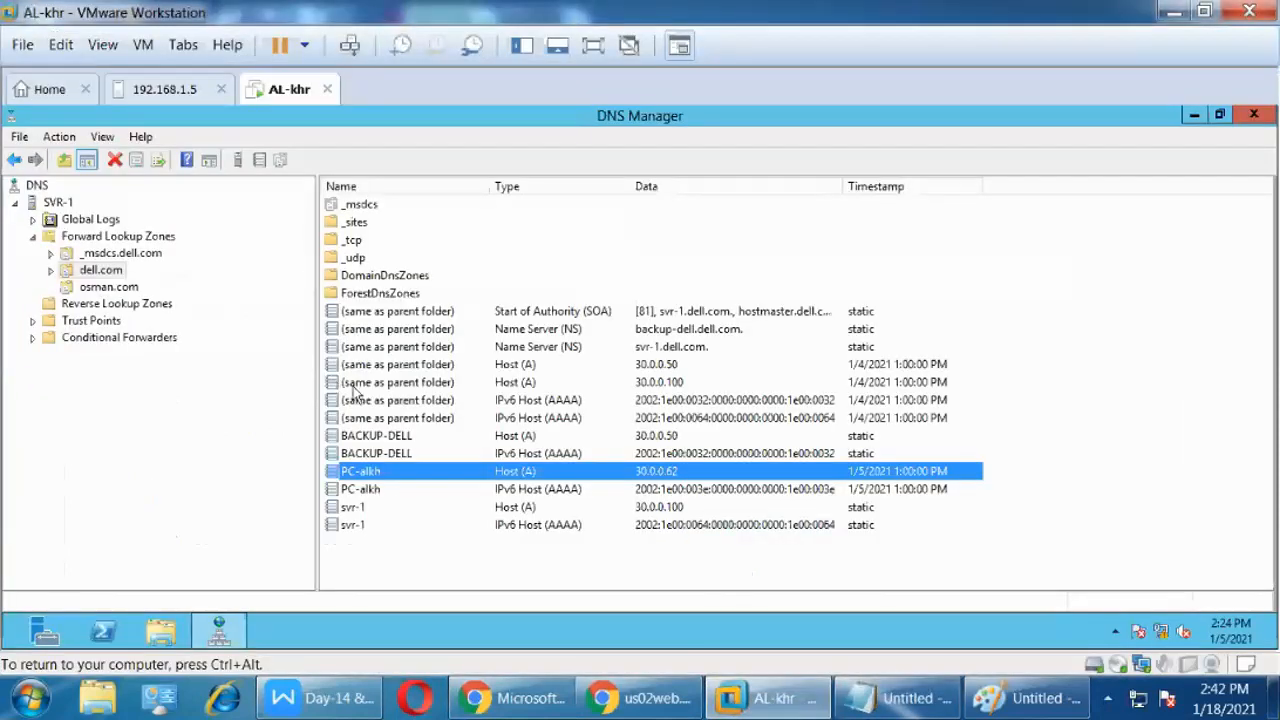
{"action": "left_click", "coordinate": [101, 274]}
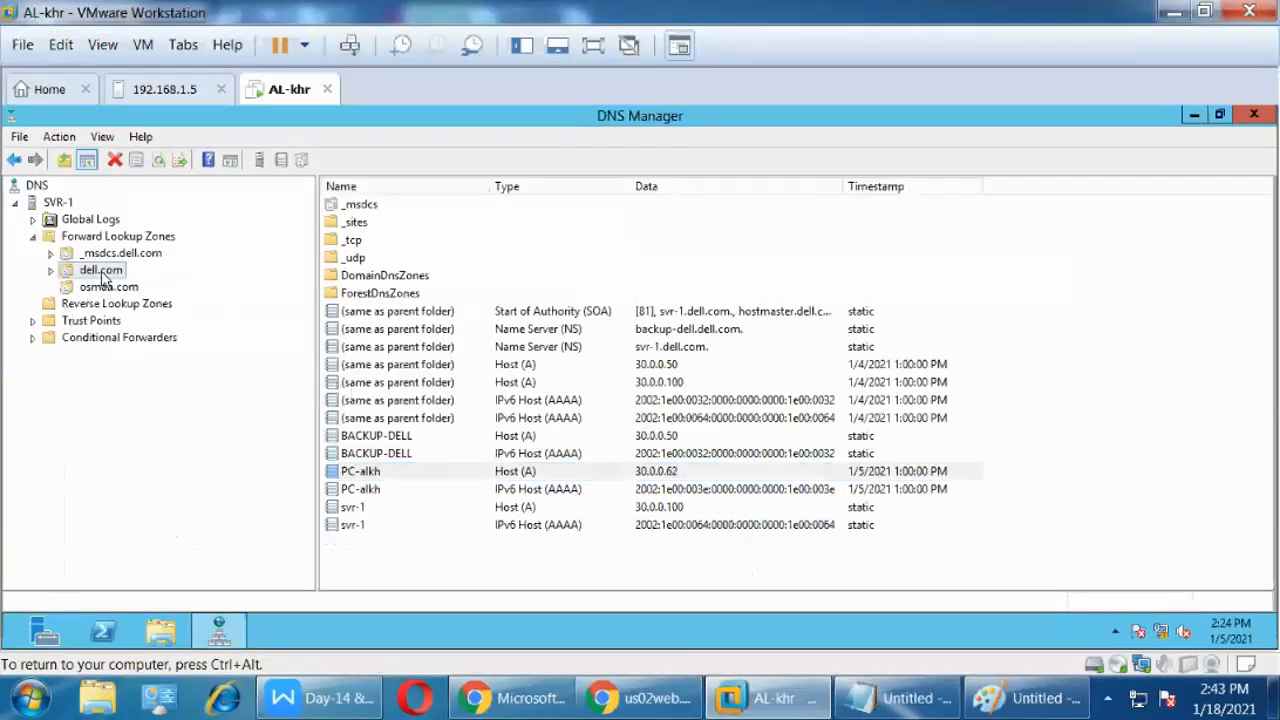
{"action": "right_click", "coordinate": [103, 280]}
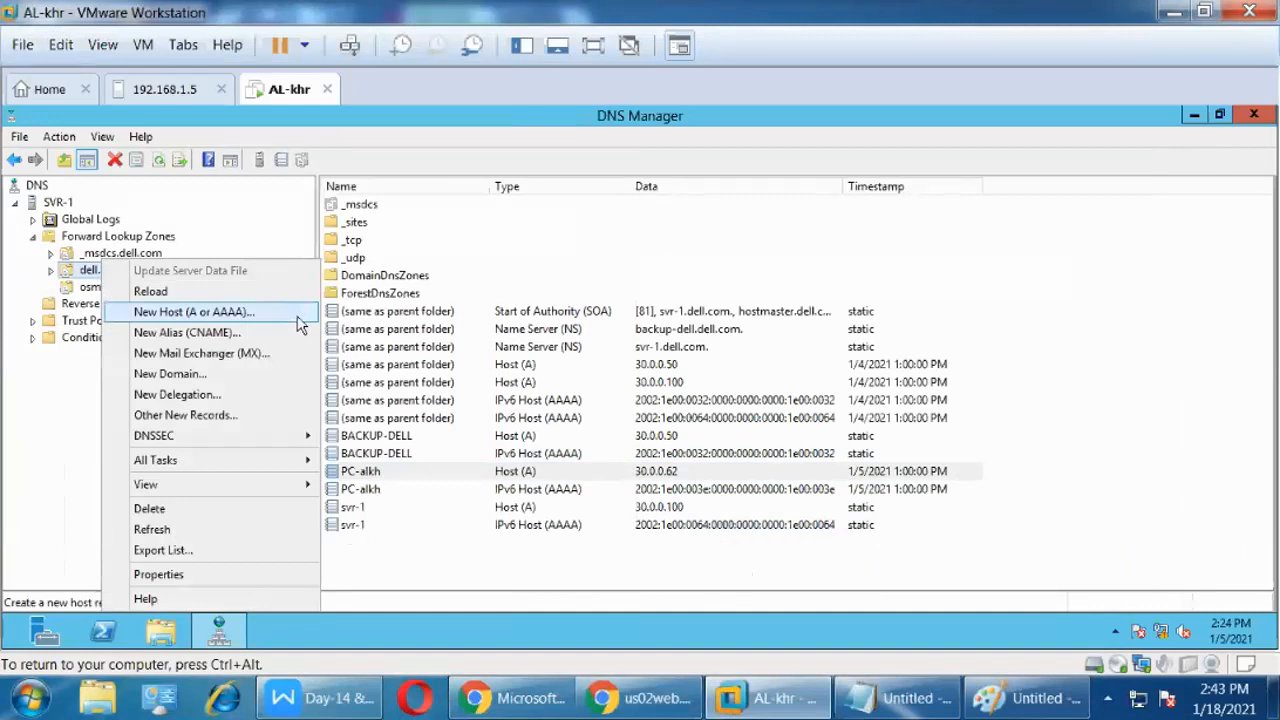
{"action": "left_click", "coordinate": [48, 382]}
{"action": "left_click", "coordinate": [100, 288]}
{"action": "right_click", "coordinate": [108, 290]}
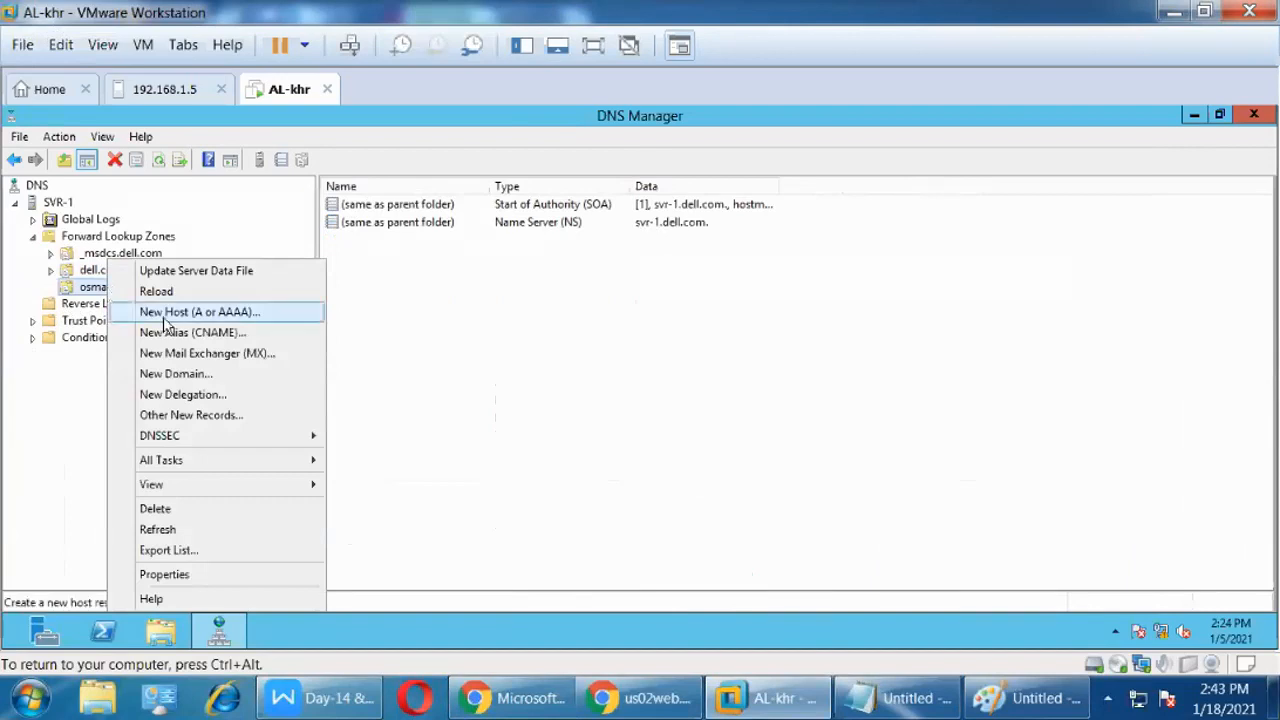
{"action": "left_click", "coordinate": [220, 340]}
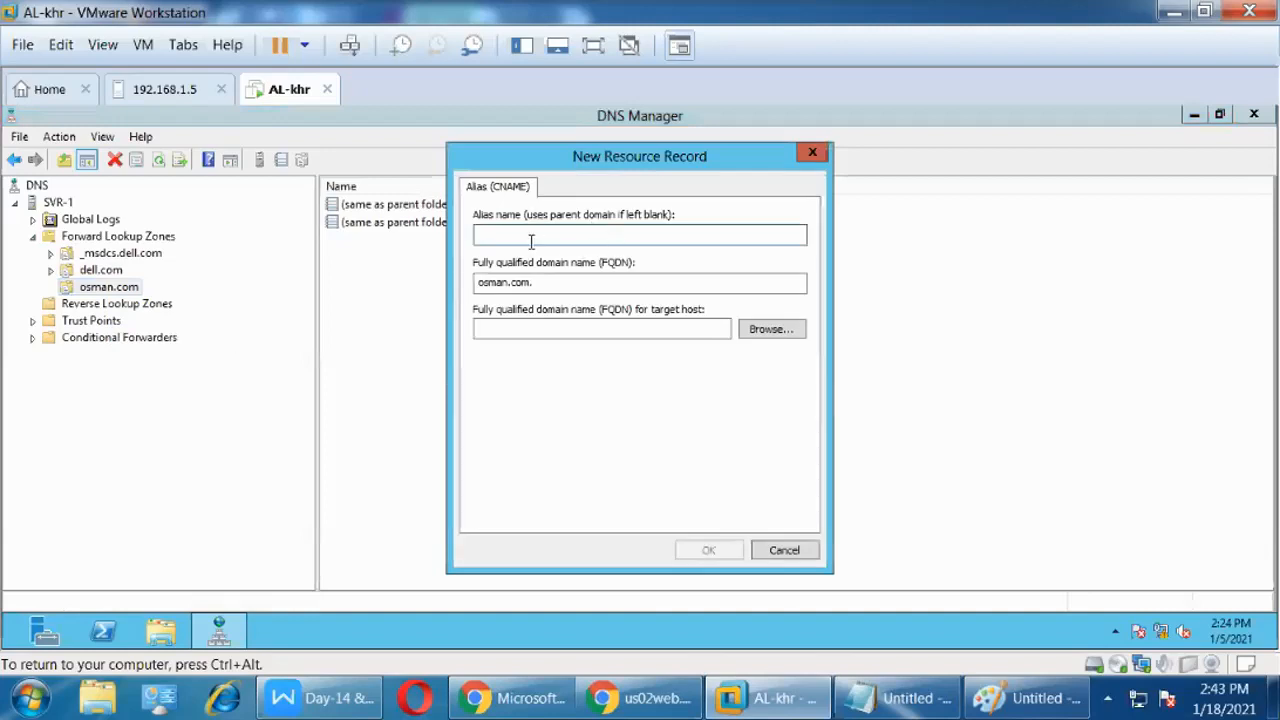
Examine the fully qualified domain name of the new record with the alias name left blank.
{"action": "type", "text": "ww"}
{"action": "key", "text": "BackSpace"}
{"action": "key", "text": "BackSpace"}
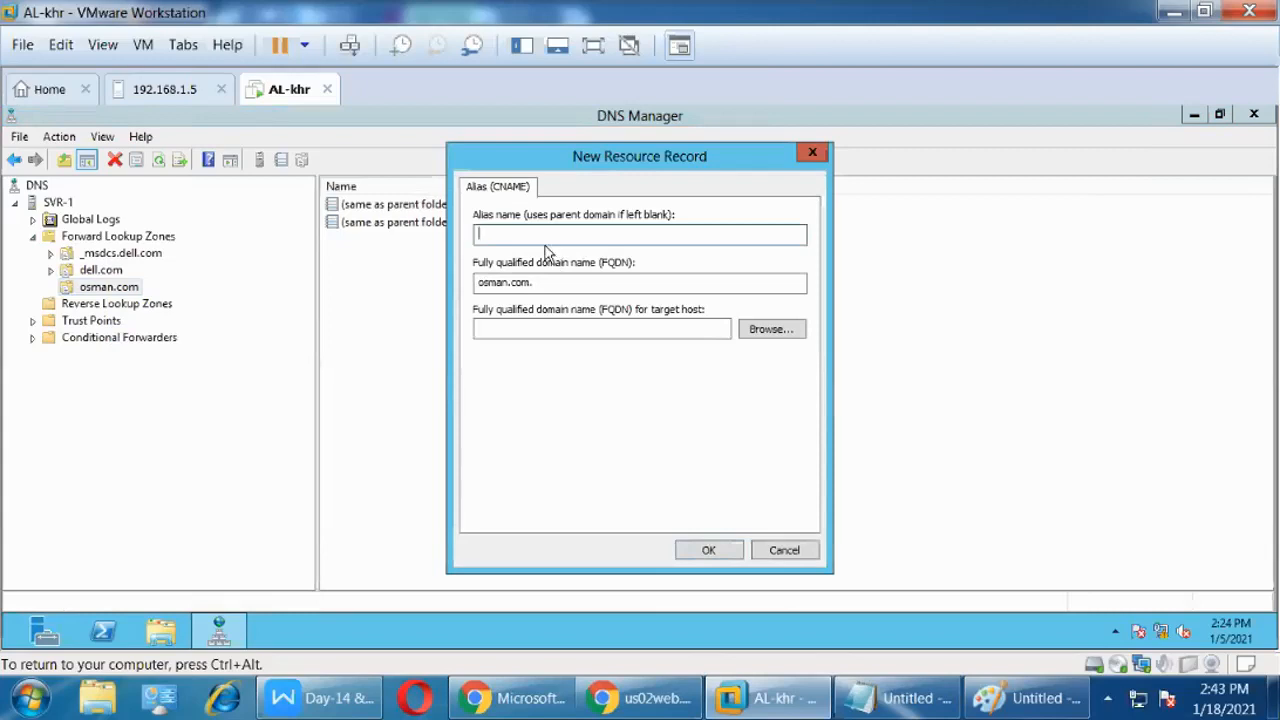
{"action": "left_click_drag", "start_coordinate": [551, 284], "coordinate": [458, 284]}
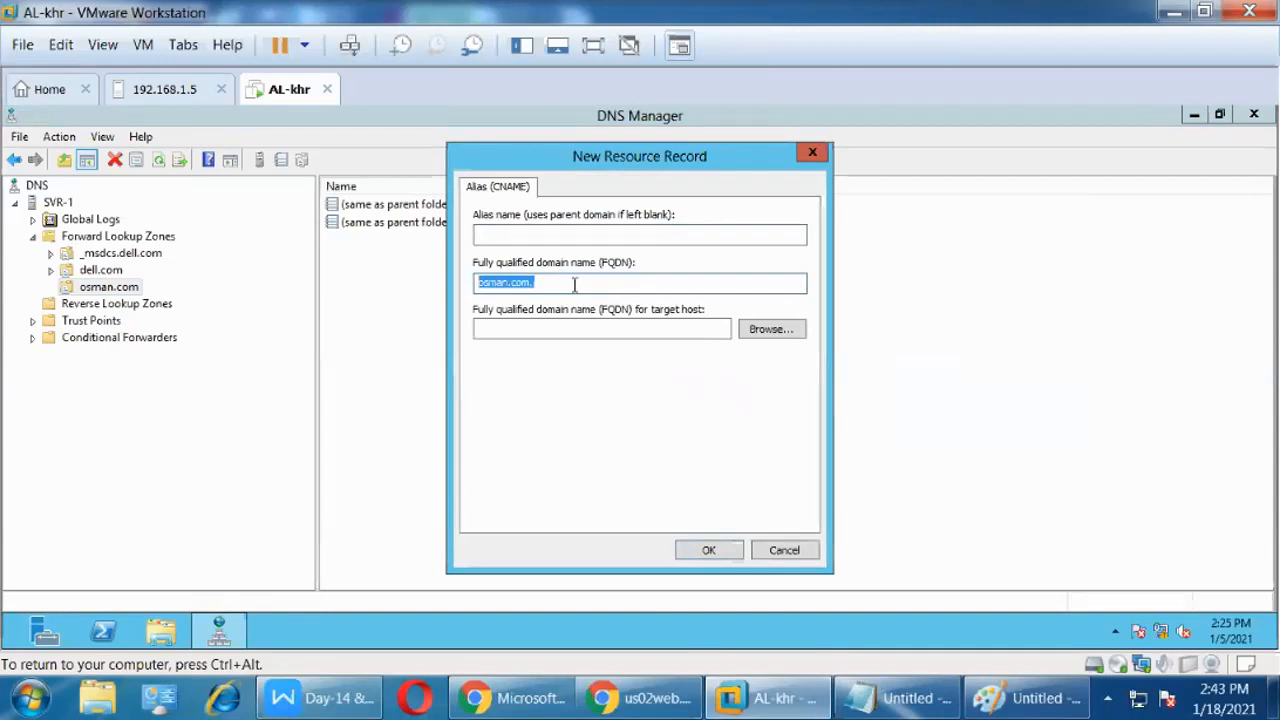
{"action": "left_click_drag", "start_coordinate": [566, 283], "coordinate": [463, 279]}
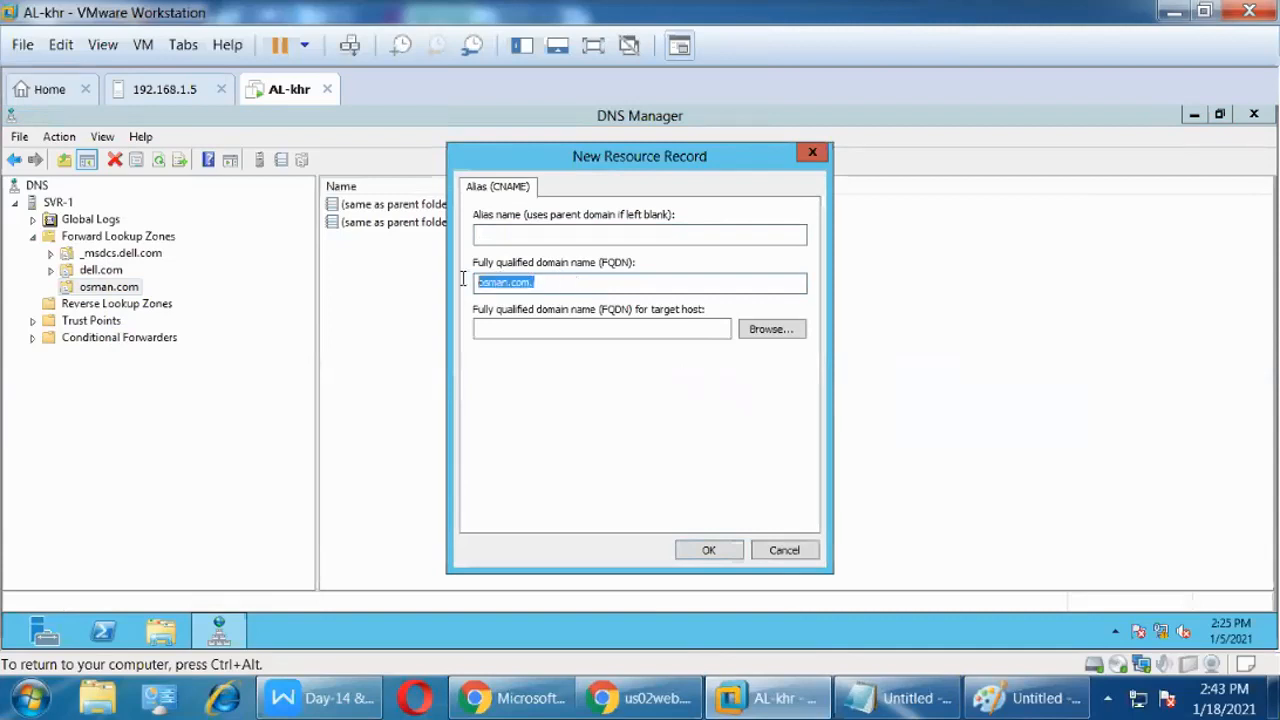
{"action": "left_click", "coordinate": [684, 288]}
{"action": "left_click_drag", "start_coordinate": [536, 283], "coordinate": [470, 284]}
Enter www as the alias name, and highlight the fully qualified domain name to check it.
{"action": "left_click", "coordinate": [506, 233]}
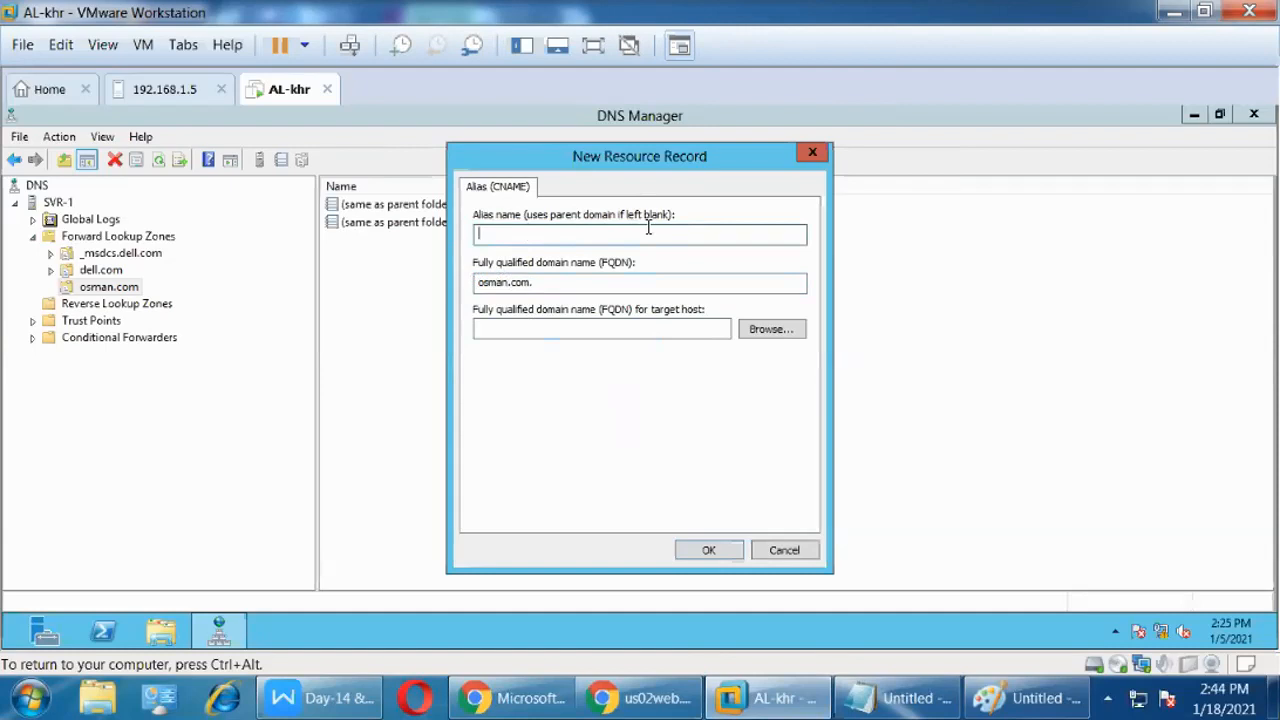
{"action": "type", "text": "www"}
{"action": "left_click_drag", "start_coordinate": [584, 284], "coordinate": [468, 285]}
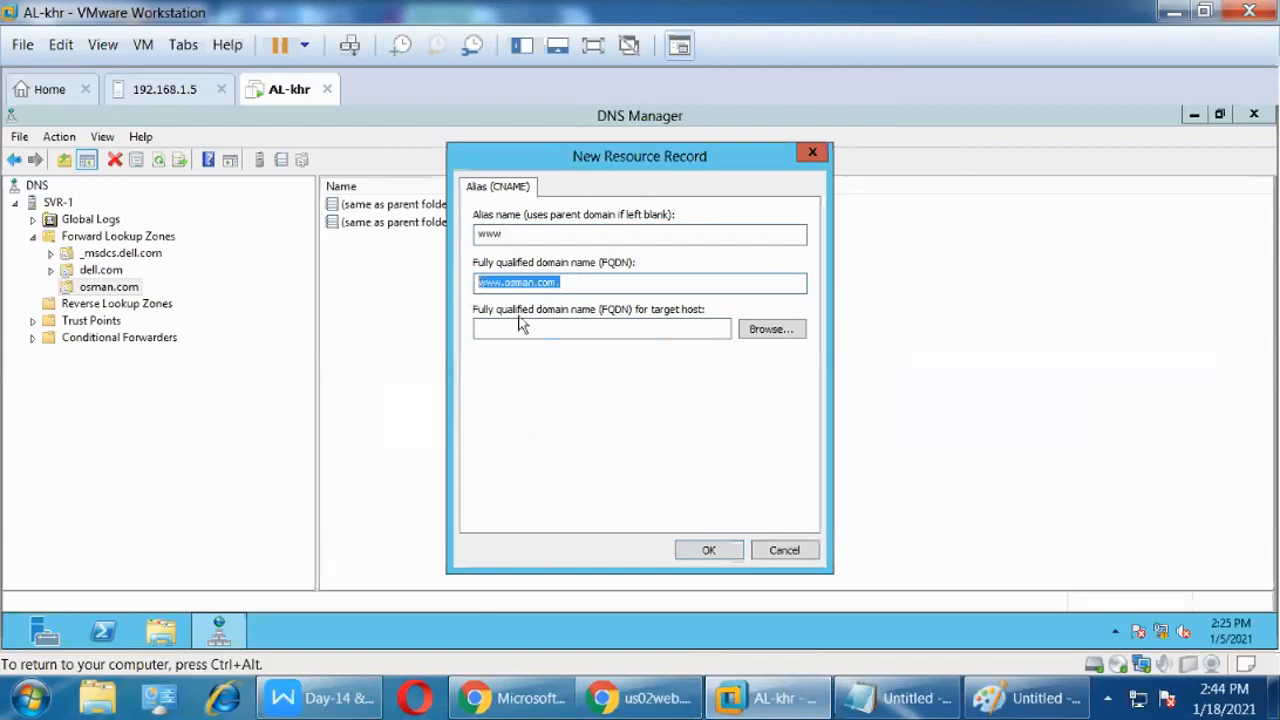
{"action": "left_click", "coordinate": [589, 286]}
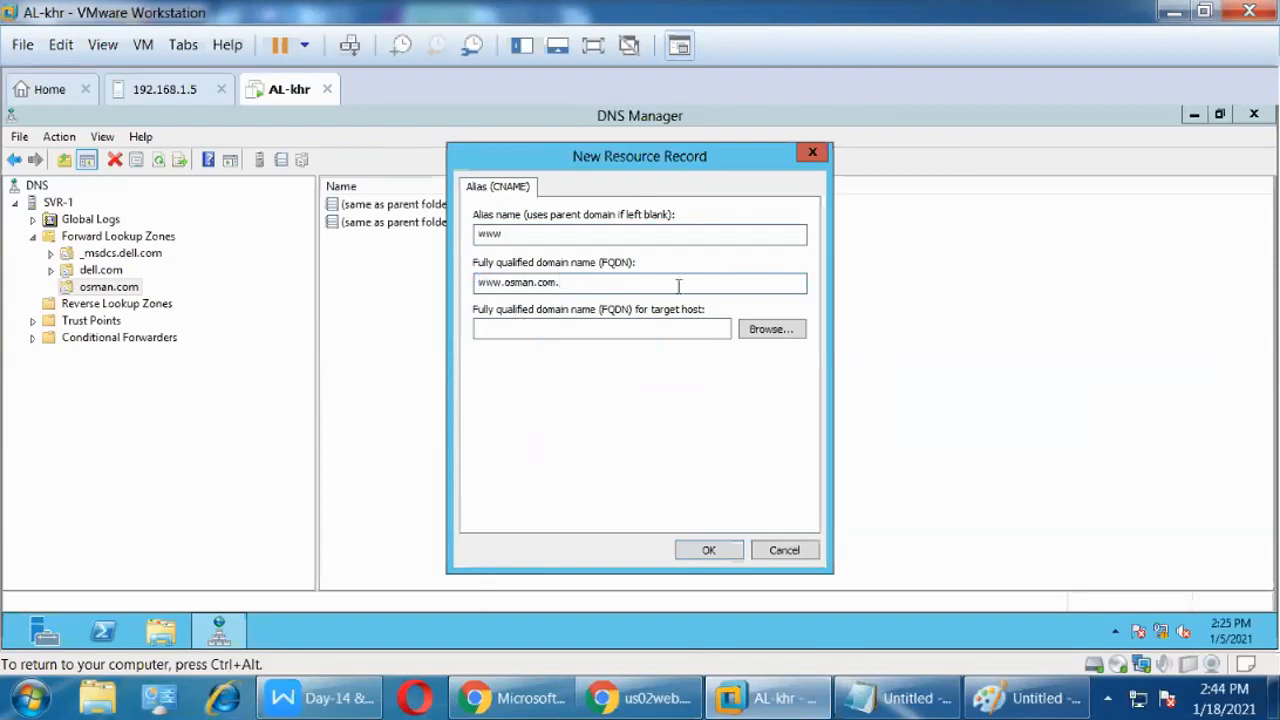
Compare the alias name with the fully qualified domain name by highlighting each of them.
{"action": "left_click_drag", "start_coordinate": [608, 282], "coordinate": [426, 308]}
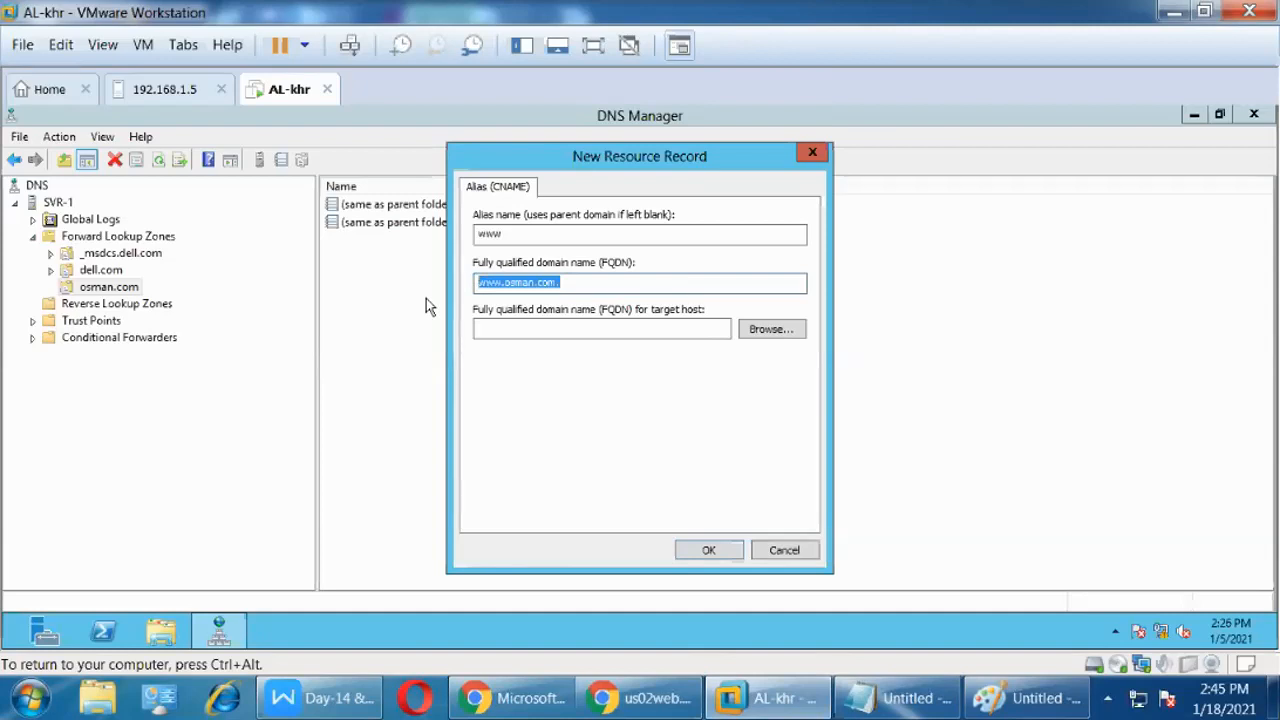
{"action": "left_click", "coordinate": [585, 285]}
{"action": "left_click_drag", "start_coordinate": [577, 284], "coordinate": [478, 285]}
{"action": "left_click_drag", "start_coordinate": [508, 231], "coordinate": [475, 238]}
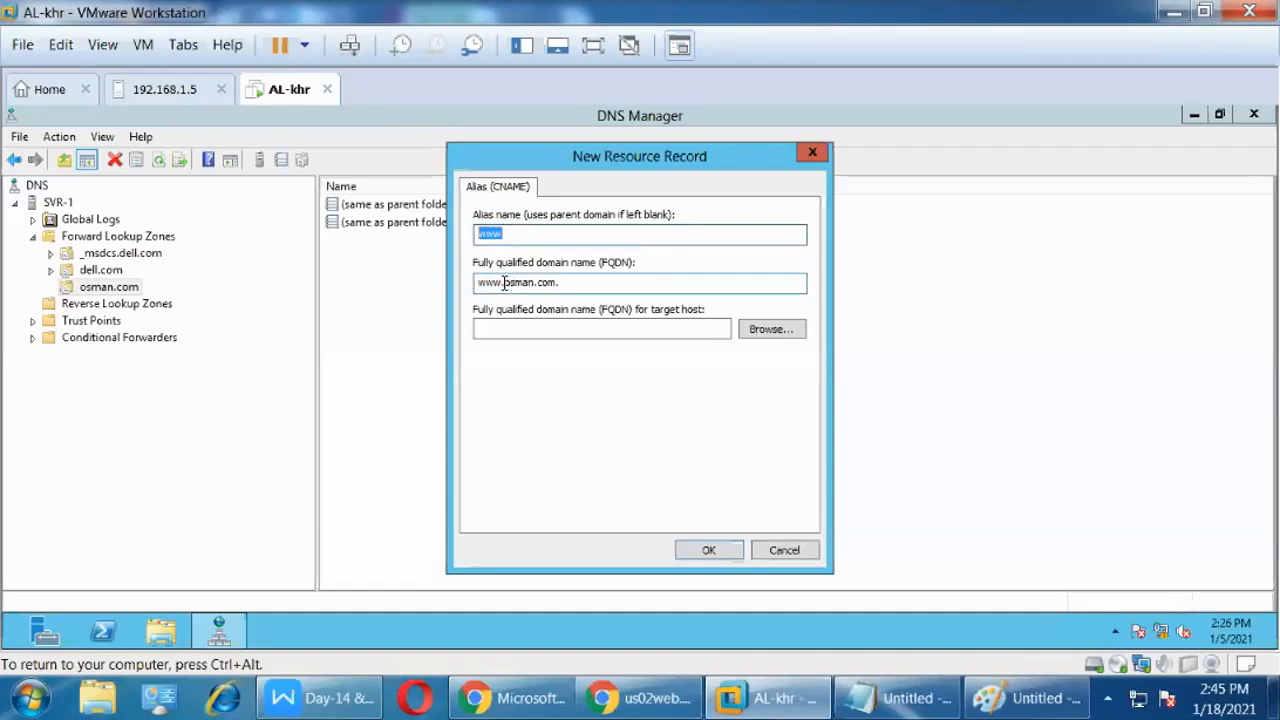
{"action": "left_click_drag", "start_coordinate": [565, 283], "coordinate": [475, 285]}
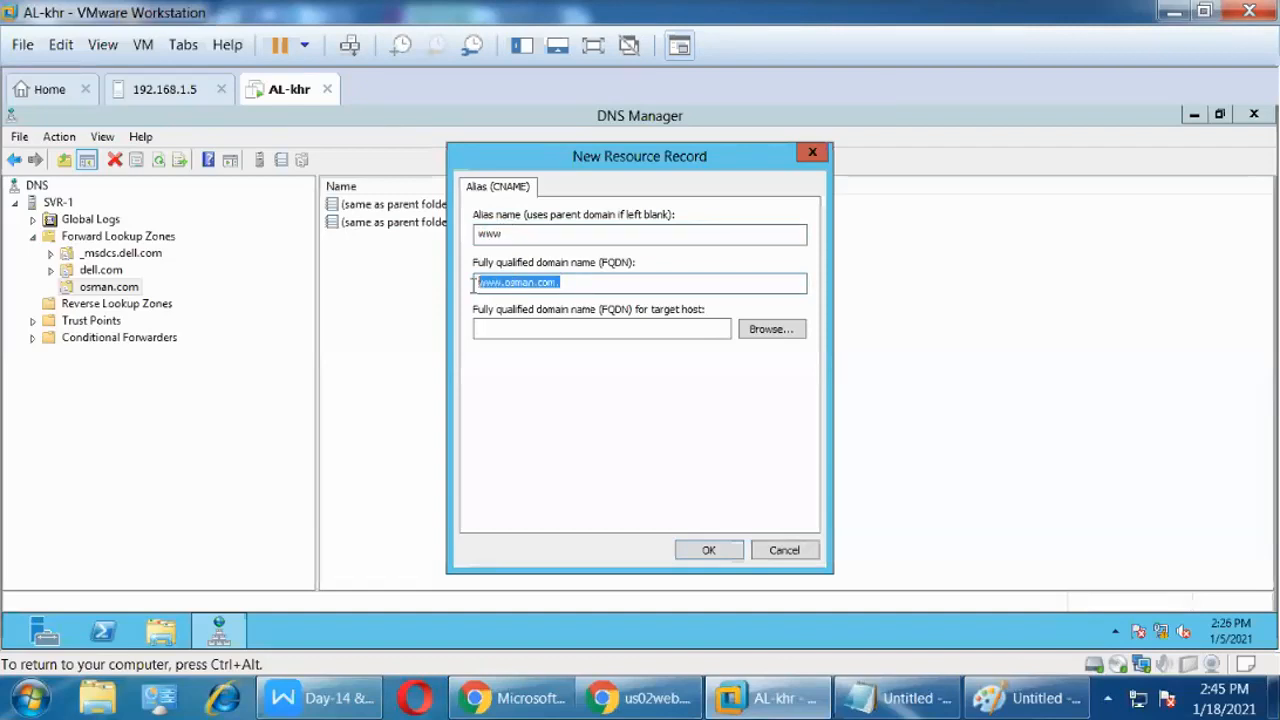
{"action": "left_click", "coordinate": [505, 234]}
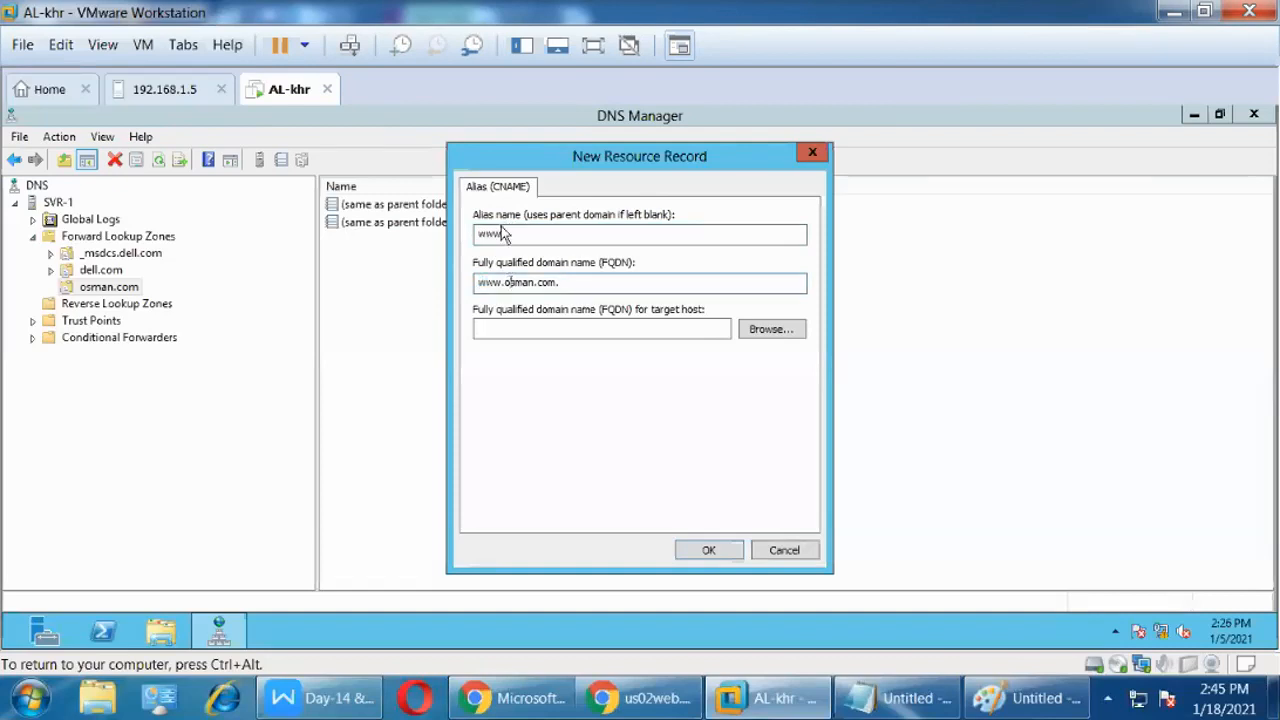
{"action": "left_click", "coordinate": [503, 282]}
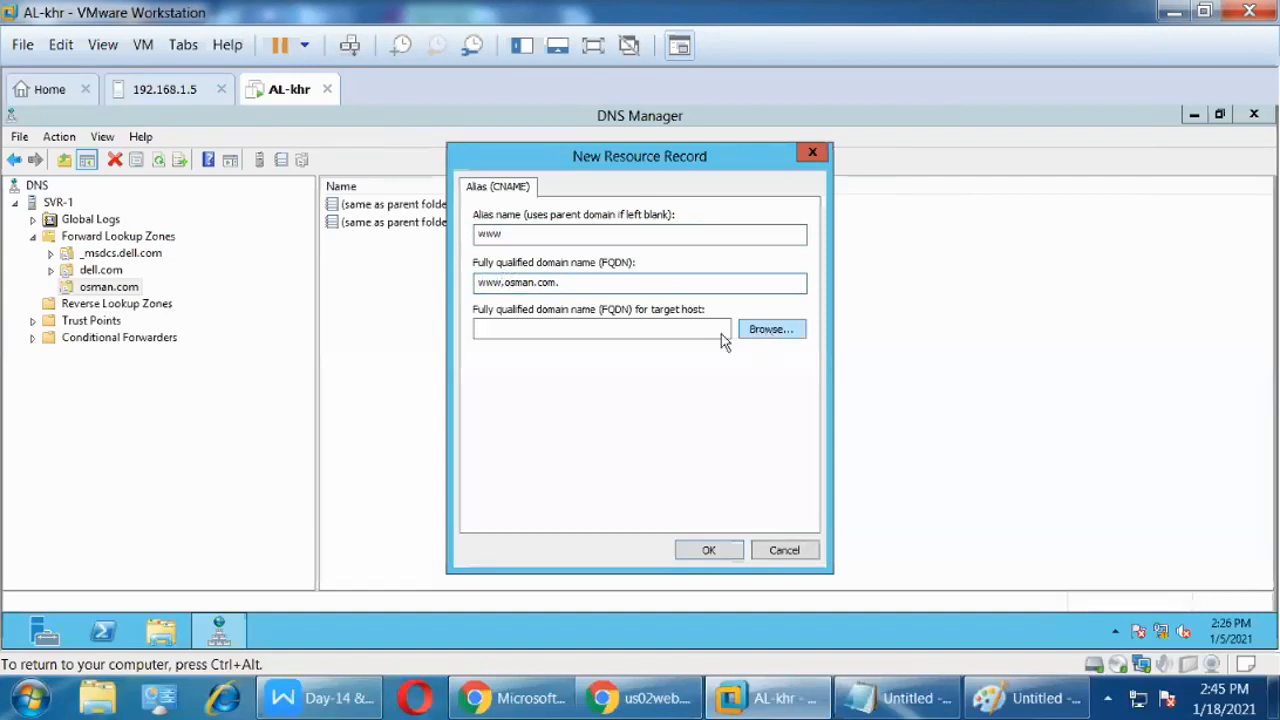
Browse SVR-1's forward lookup zones, and pick the svr-1 host record in dell.com as the alias's target host.
{"action": "left_click", "coordinate": [776, 340]}
{"action": "double_click", "coordinate": [512, 302]}
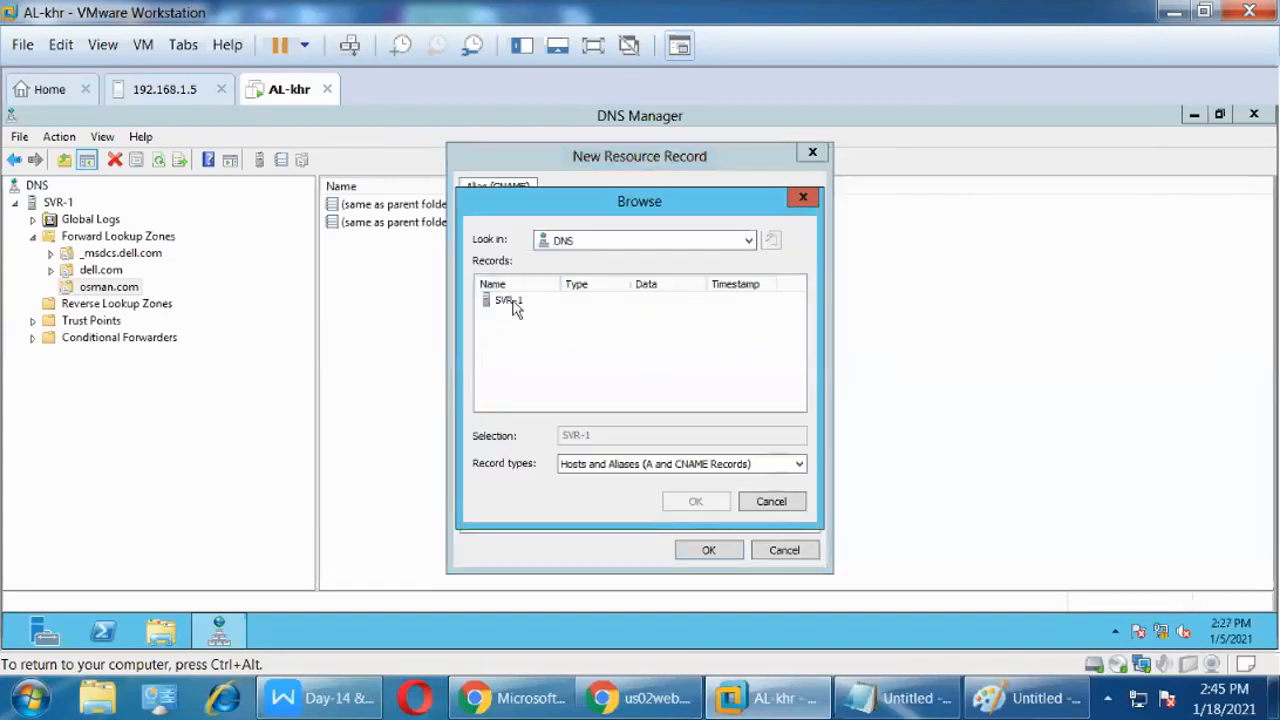
{"action": "double_click", "coordinate": [542, 304]}
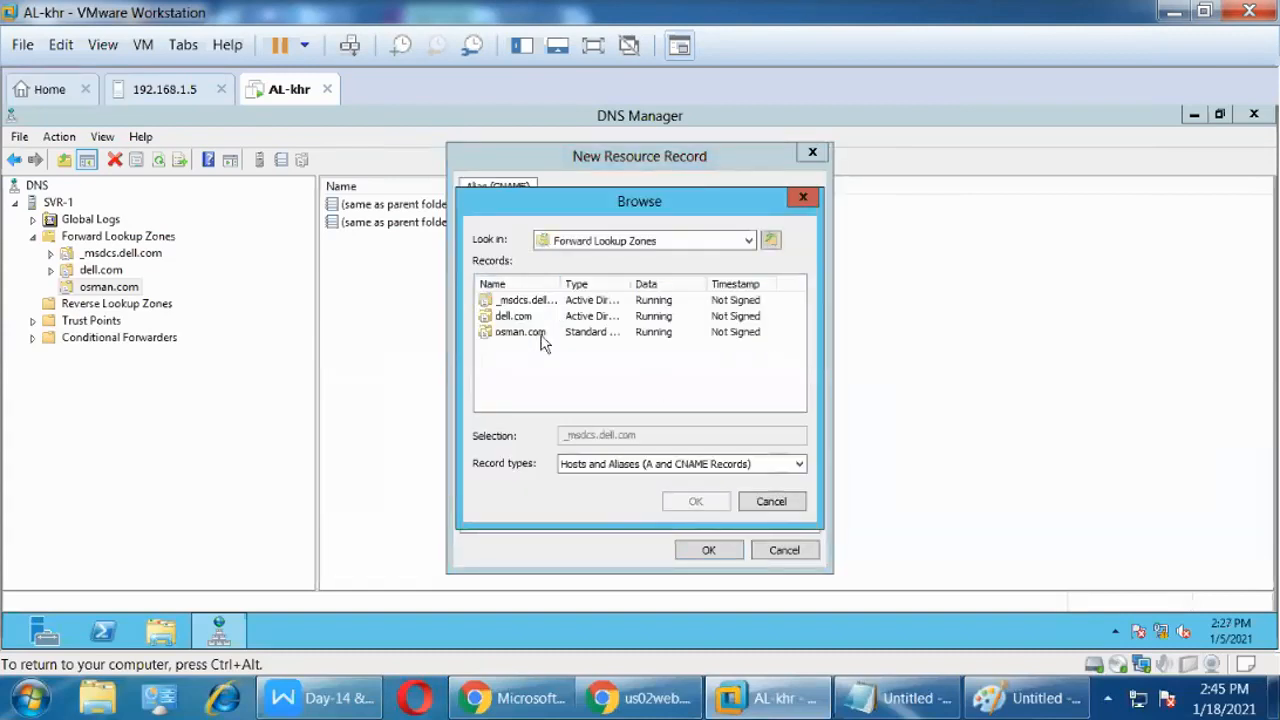
{"action": "double_click", "coordinate": [518, 338]}
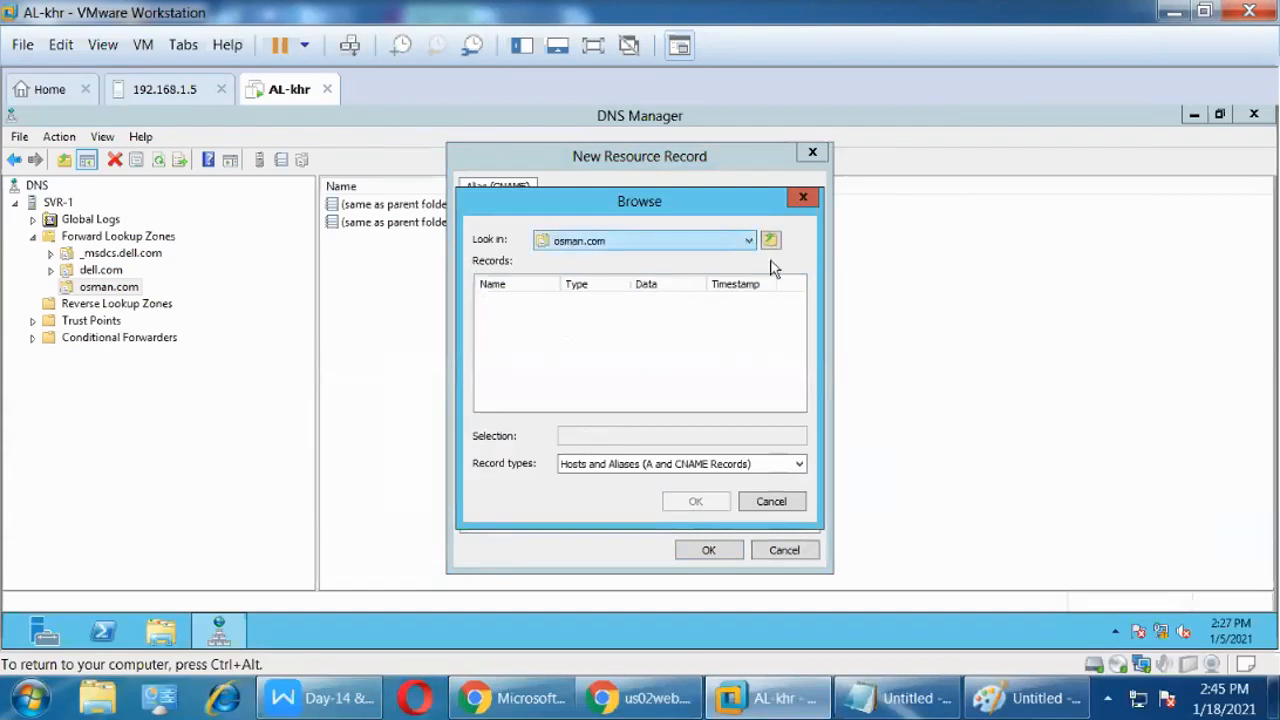
{"action": "left_click", "coordinate": [770, 240]}
{"action": "double_click", "coordinate": [540, 321]}
{"action": "scroll", "coordinate": [540, 380], "scroll_direction": "down", "scroll_amount": 2}
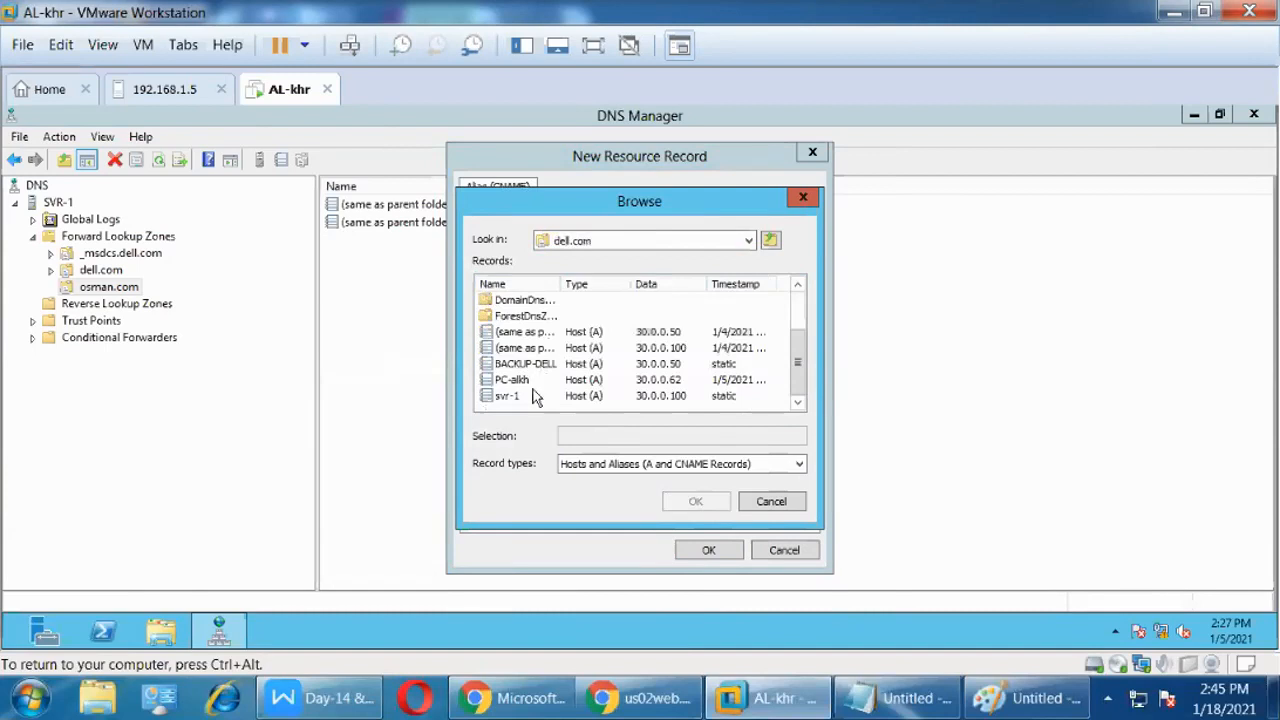
{"action": "left_click", "coordinate": [508, 396]}
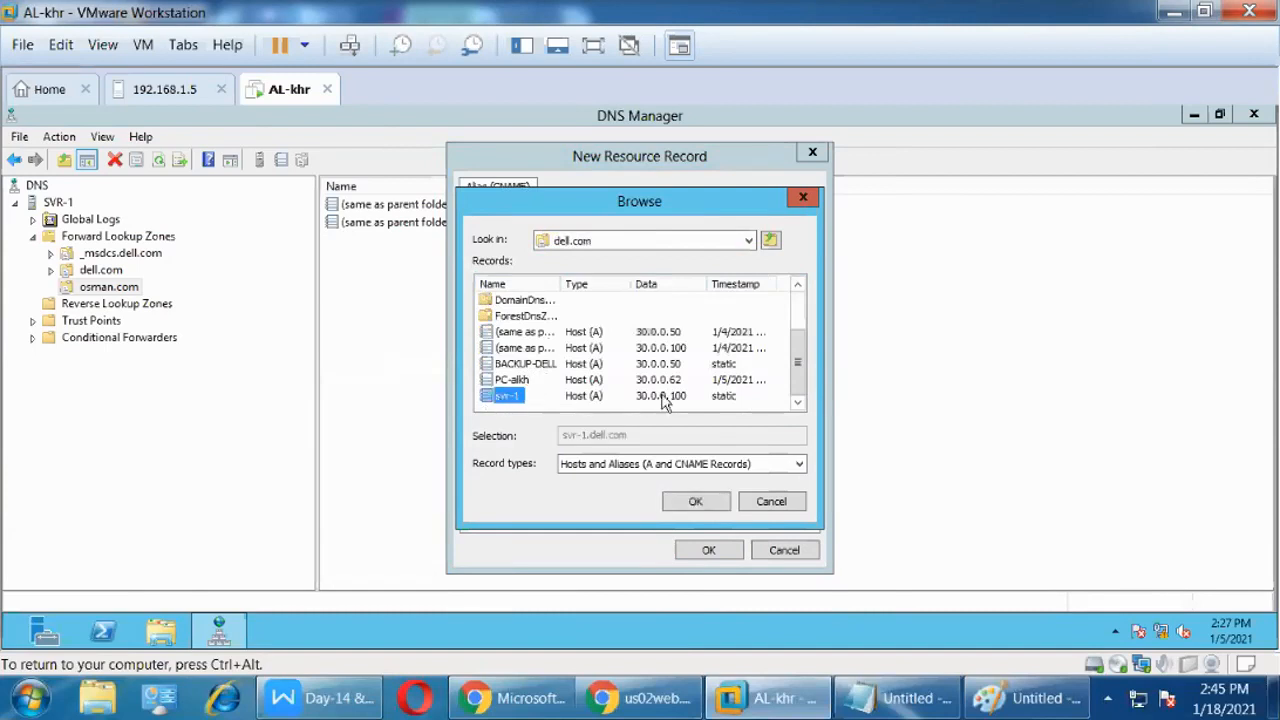
{"action": "left_click", "coordinate": [662, 396]}
{"action": "left_click", "coordinate": [507, 396]}
{"action": "left_click", "coordinate": [696, 503]}
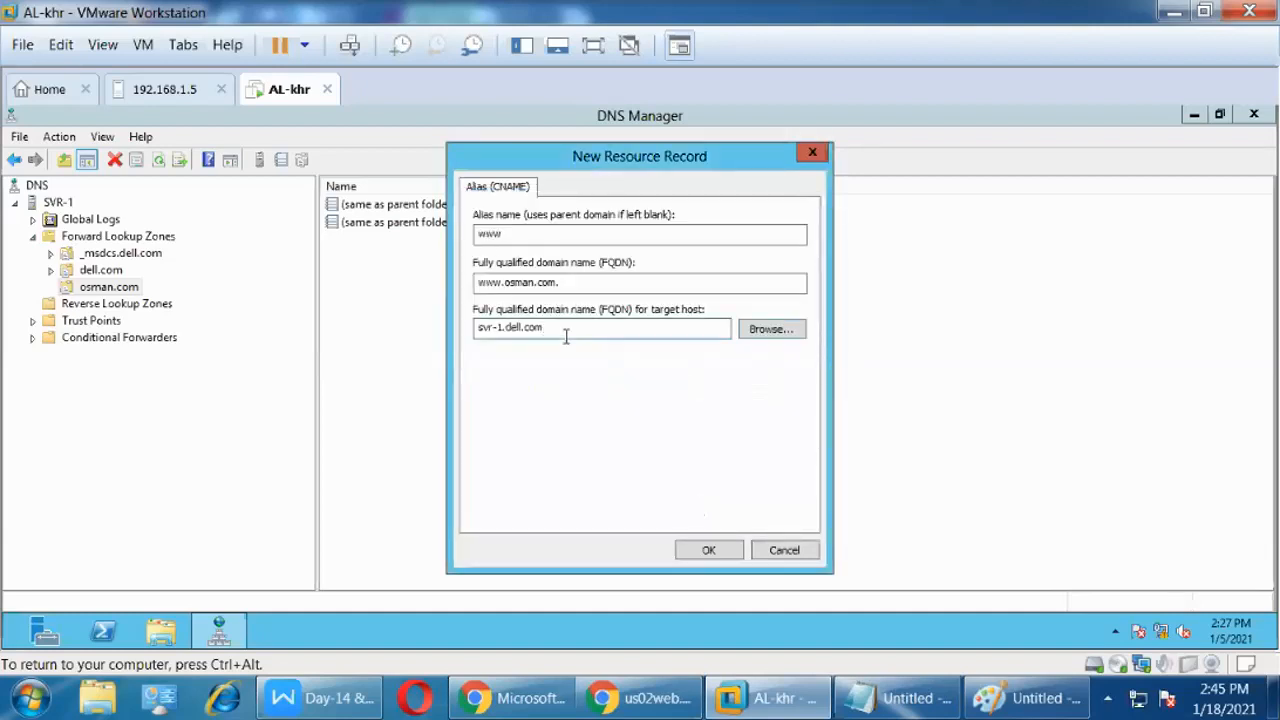
Review the alias name, fully qualified domain name and target host of the new record, and cancel its creation.
{"action": "left_click", "coordinate": [517, 230]}
{"action": "left_click", "coordinate": [594, 283]}
{"action": "left_click", "coordinate": [580, 331]}
{"action": "left_click_drag", "start_coordinate": [553, 331], "coordinate": [458, 326]}
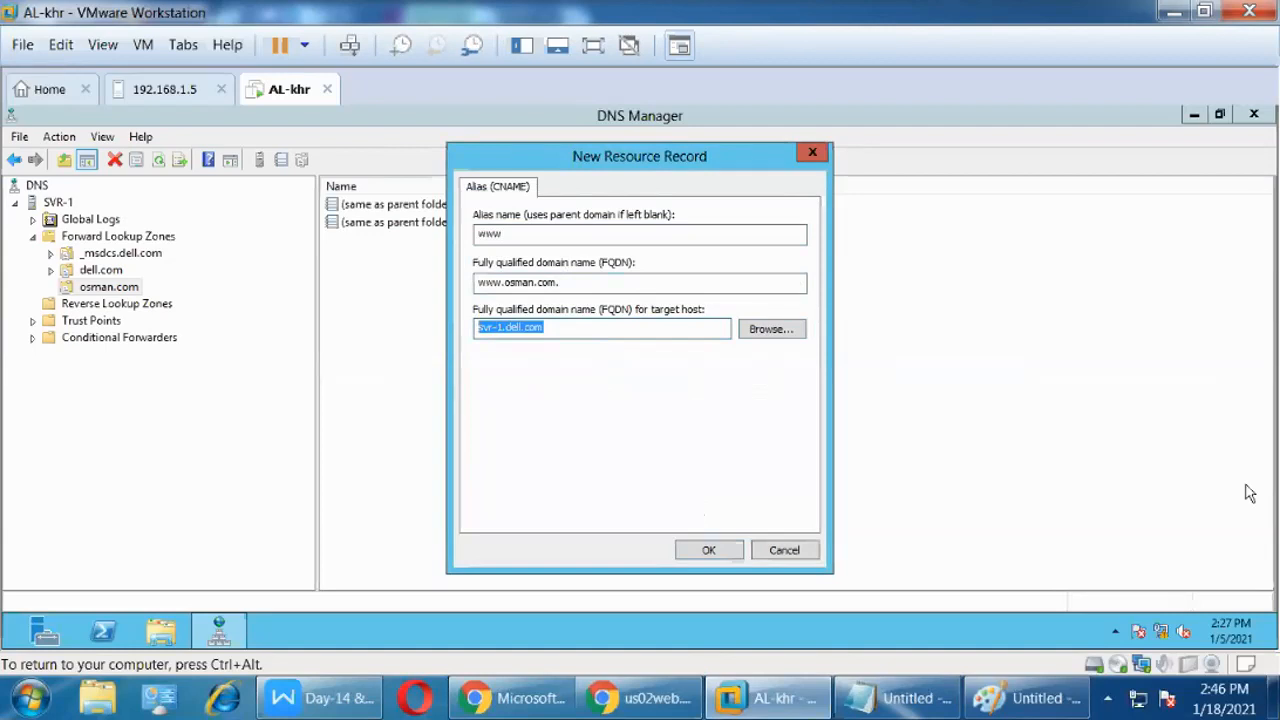
{"action": "left_click", "coordinate": [574, 334]}
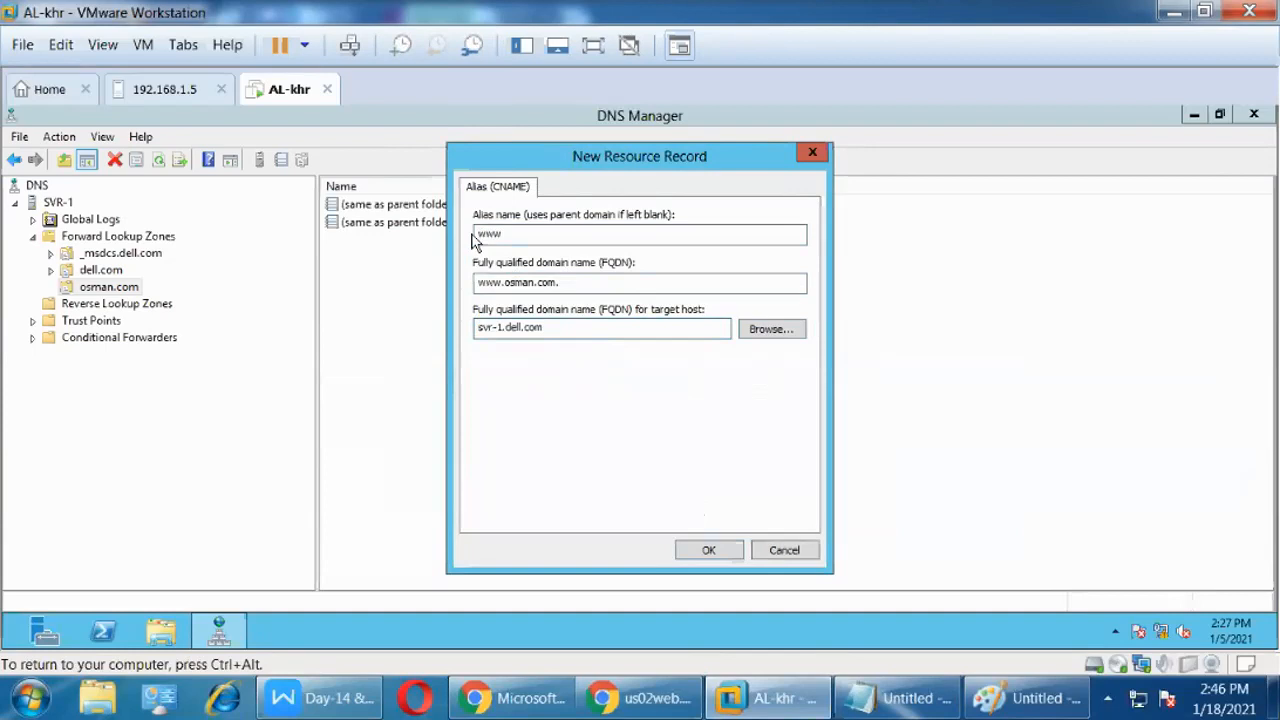
{"action": "left_click_drag", "start_coordinate": [478, 234], "coordinate": [655, 342]}
{"action": "left_click", "coordinate": [505, 238]}
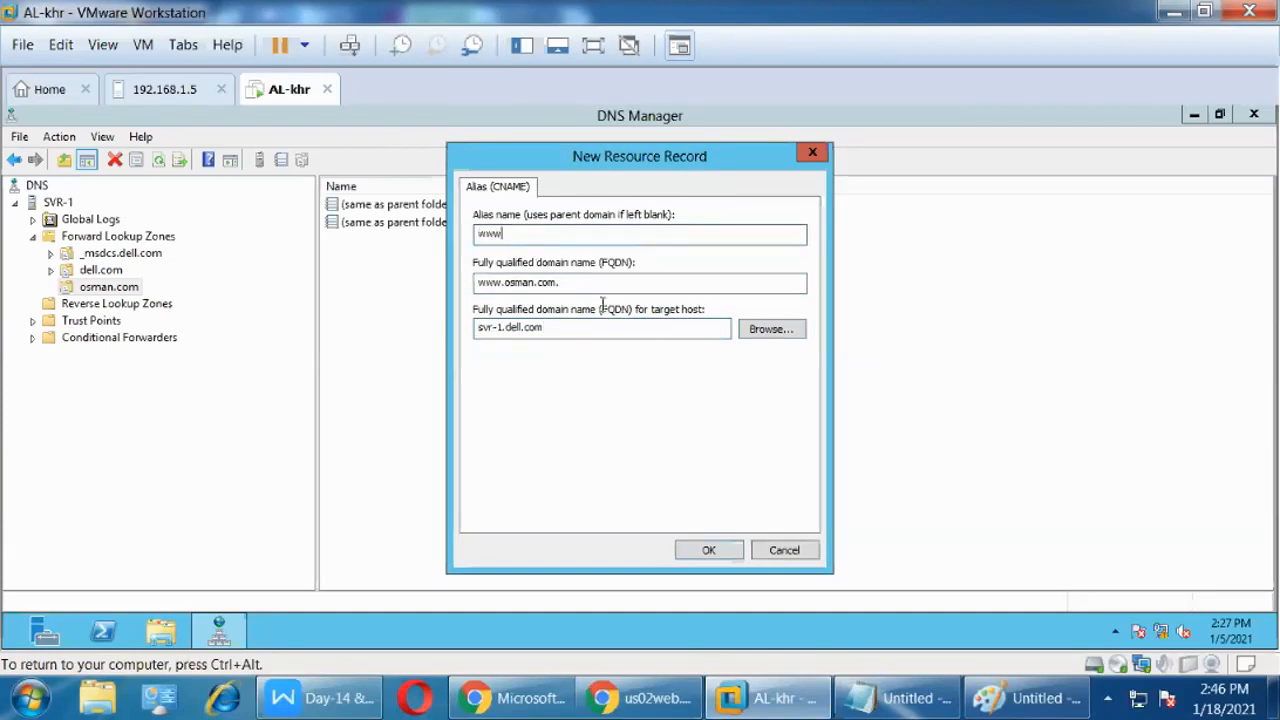
{"action": "left_click", "coordinate": [497, 238]}
{"action": "left_click", "coordinate": [782, 551]}
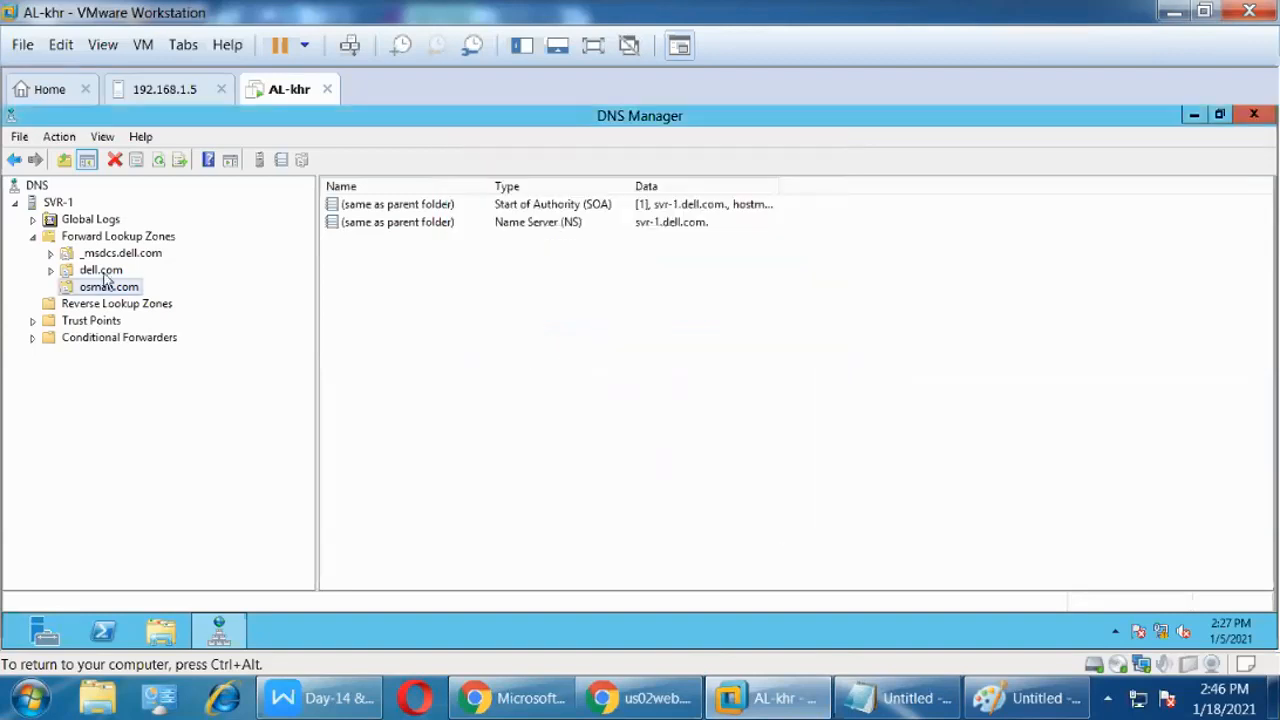
Display the records of the dell.com zone, and highlight the svr-1 Host (A) record.
{"action": "left_click", "coordinate": [100, 270]}
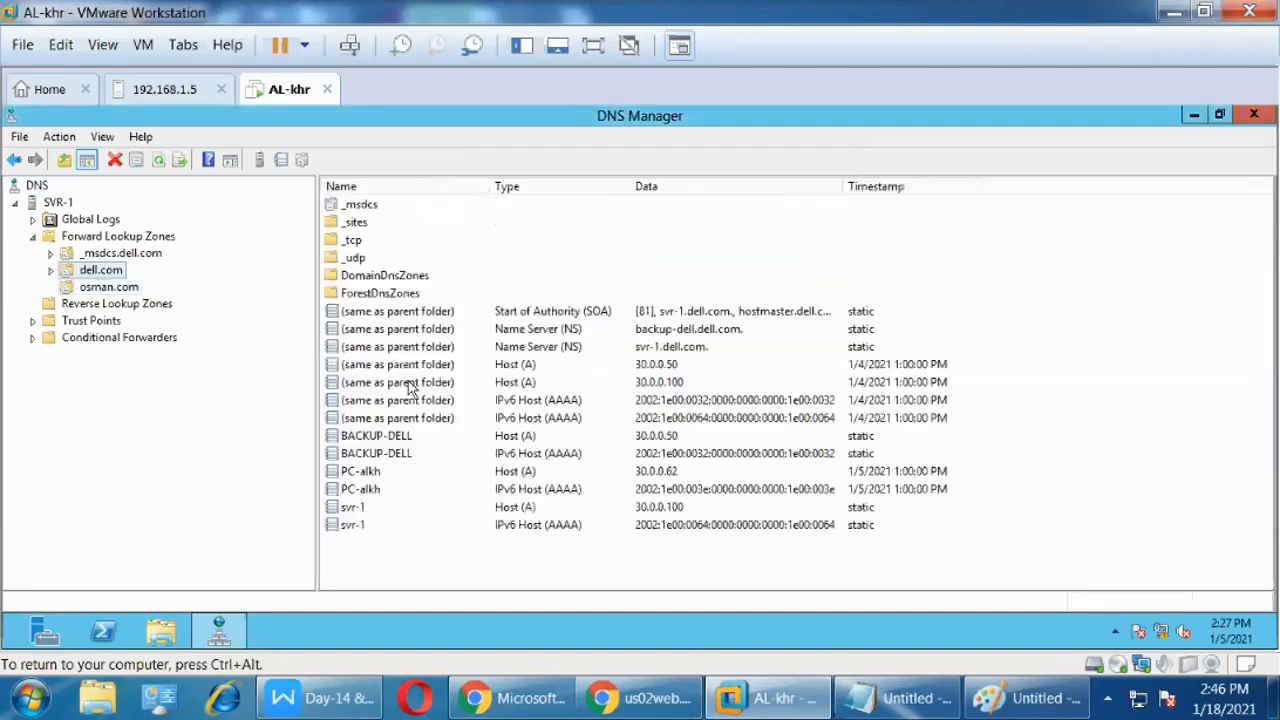
{"action": "left_click", "coordinate": [354, 510]}
{"action": "left_click", "coordinate": [354, 512]}
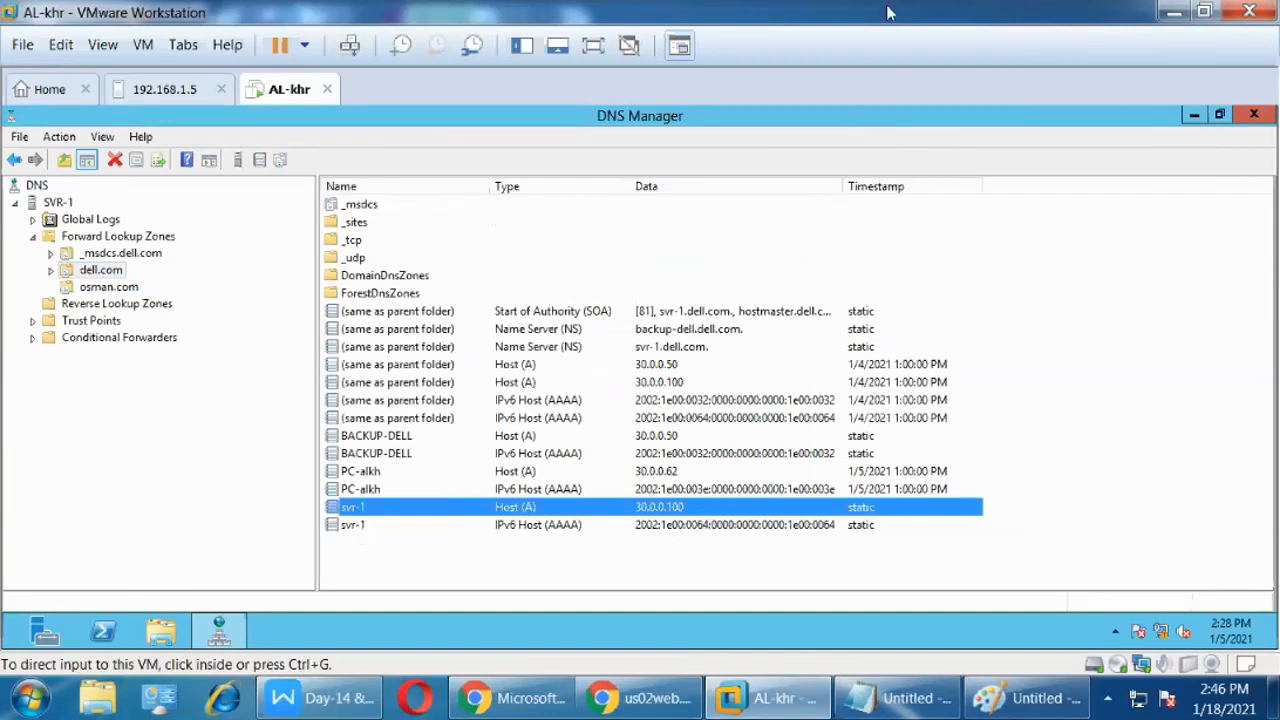
Read the record types and zone types slides in Day-14 & 15-DNS.pdf, and minimize the document.
{"action": "left_click", "coordinate": [305, 712]}
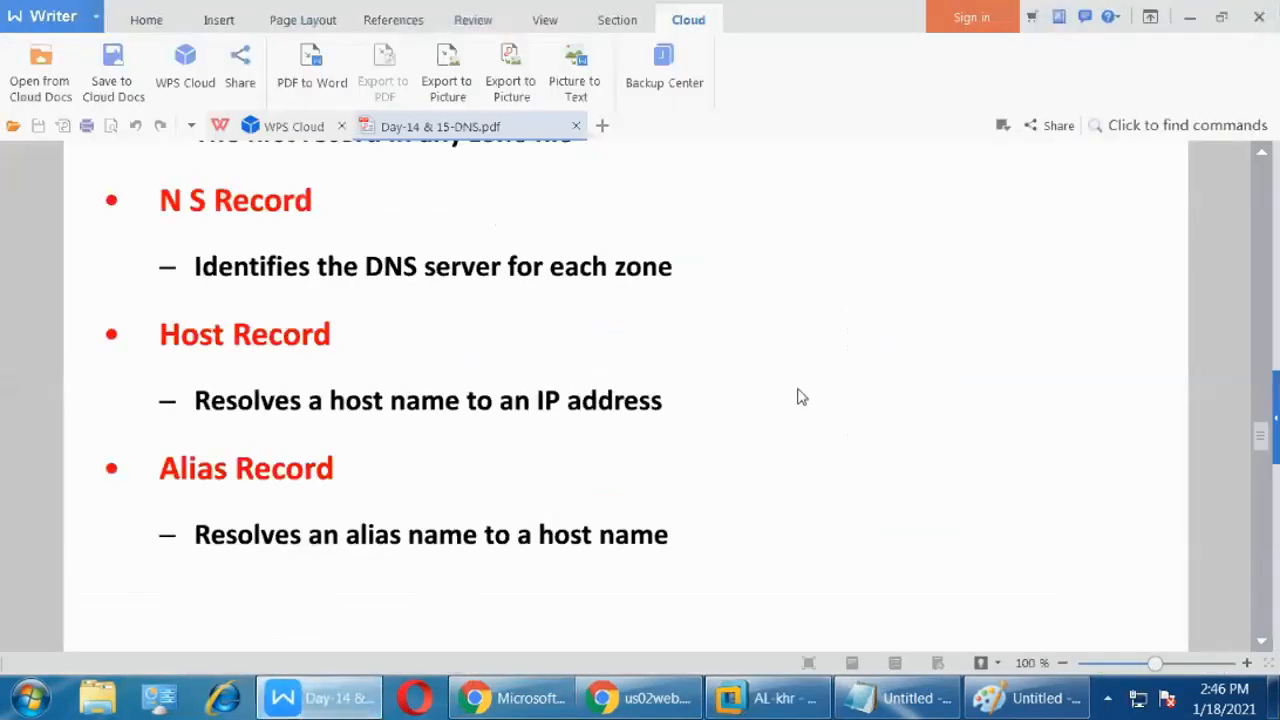
{"action": "scroll", "coordinate": [398, 470], "scroll_direction": "down", "scroll_amount": 1}
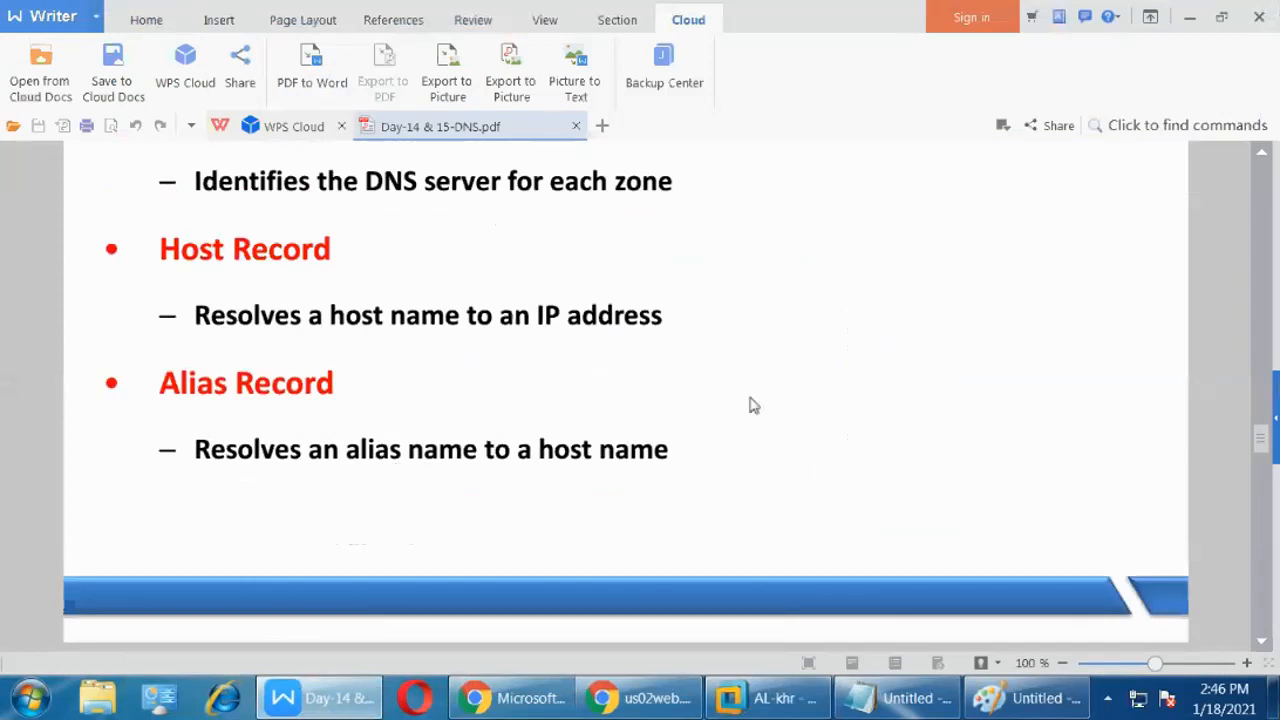
{"action": "scroll", "coordinate": [753, 405], "scroll_direction": "down", "scroll_amount": 6}
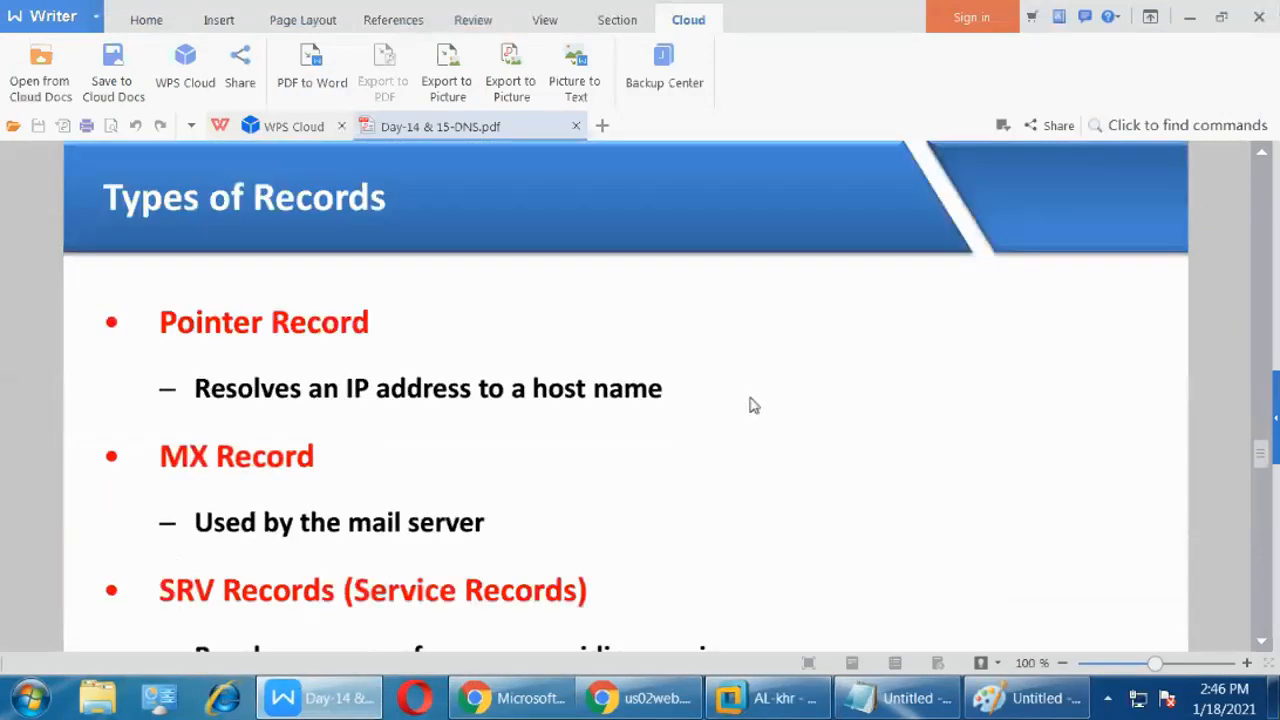
{"action": "scroll", "coordinate": [753, 405], "scroll_direction": "down", "scroll_amount": 10}
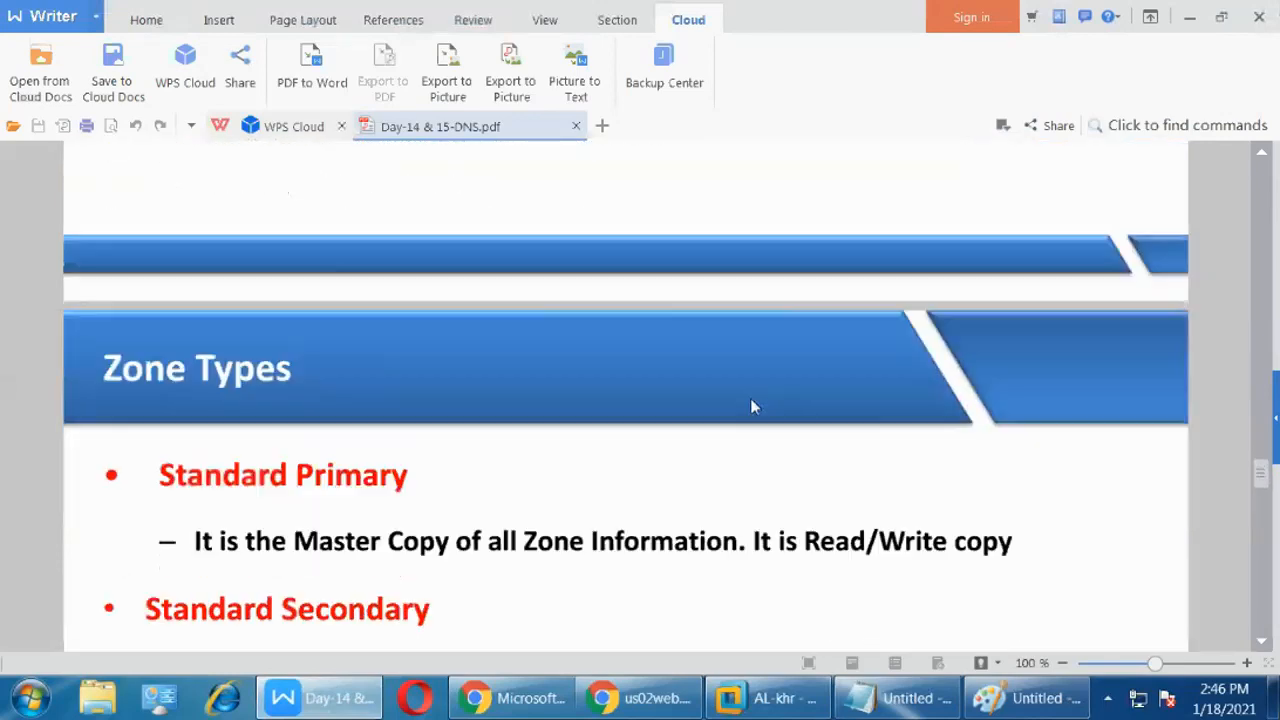
{"action": "scroll", "coordinate": [753, 407], "scroll_direction": "down", "scroll_amount": 2}
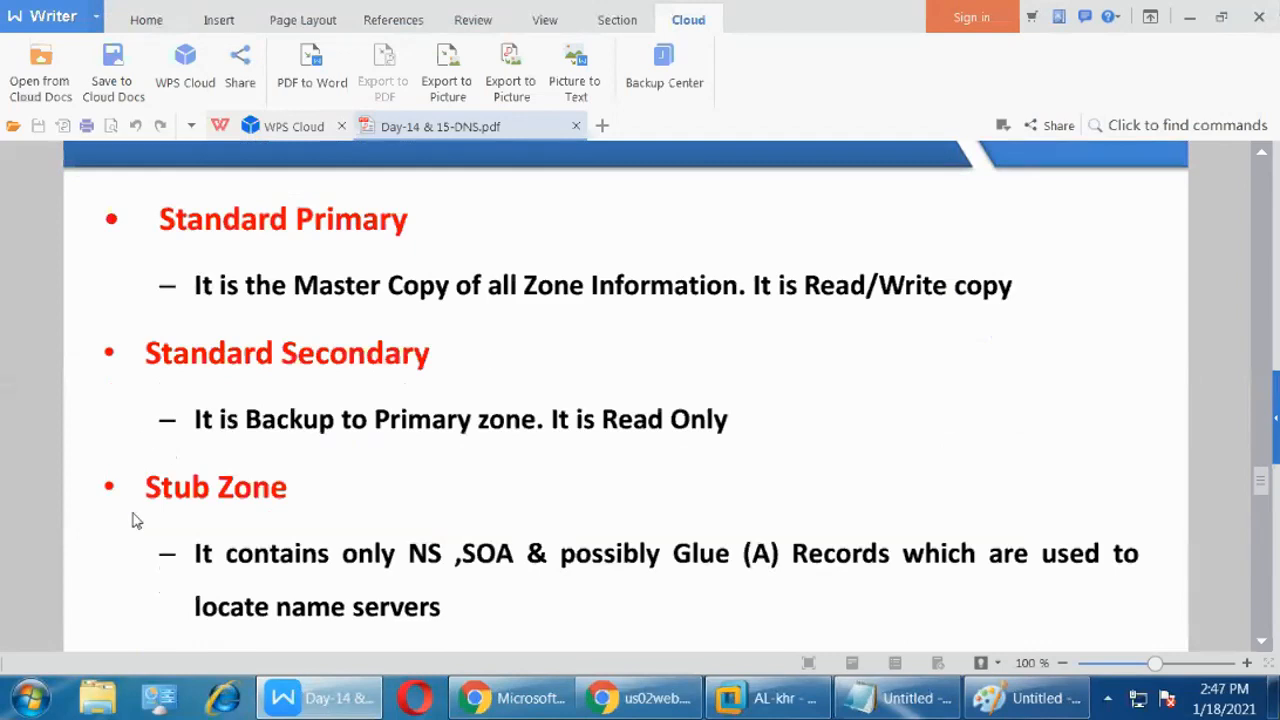
{"action": "scroll", "coordinate": [609, 494], "scroll_direction": "down", "scroll_amount": 3}
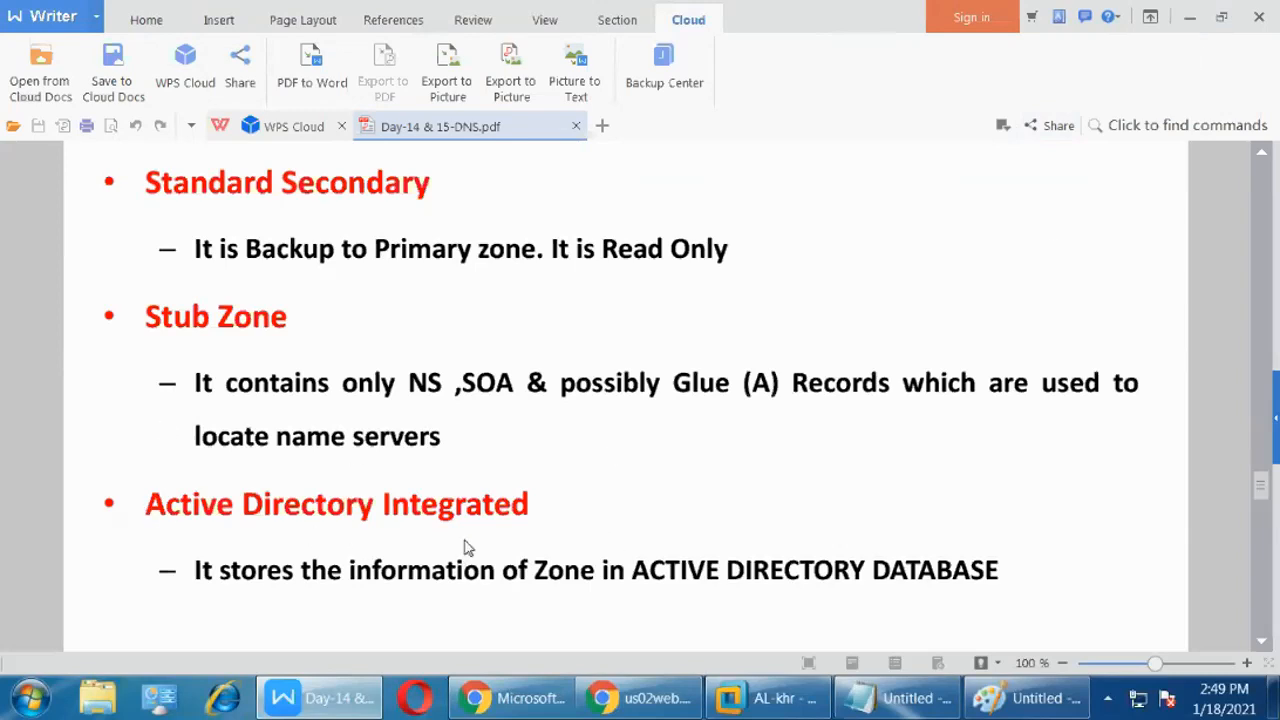
{"action": "left_click", "coordinate": [1190, 22]}
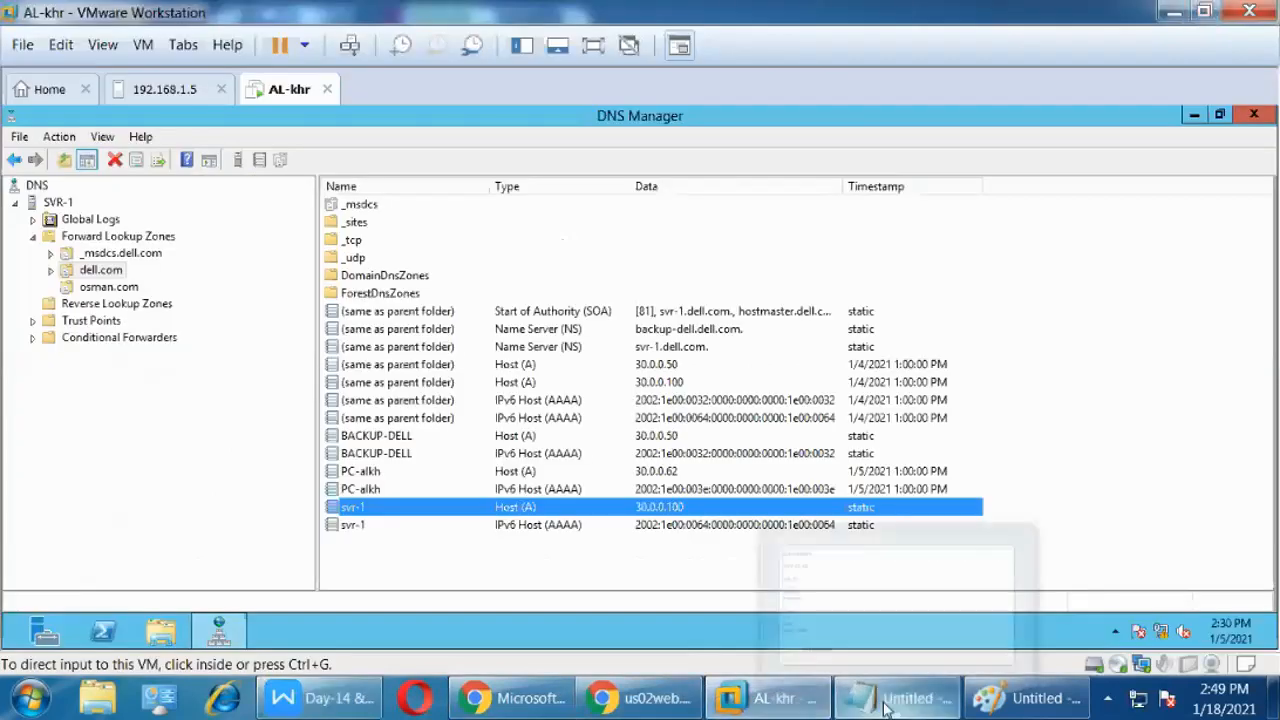
Switch to the Paint diagram, maximize it, and draw two triangles, one below the Dell.com label and one near the right edge of the canvas.
{"action": "left_click", "coordinate": [1035, 698]}
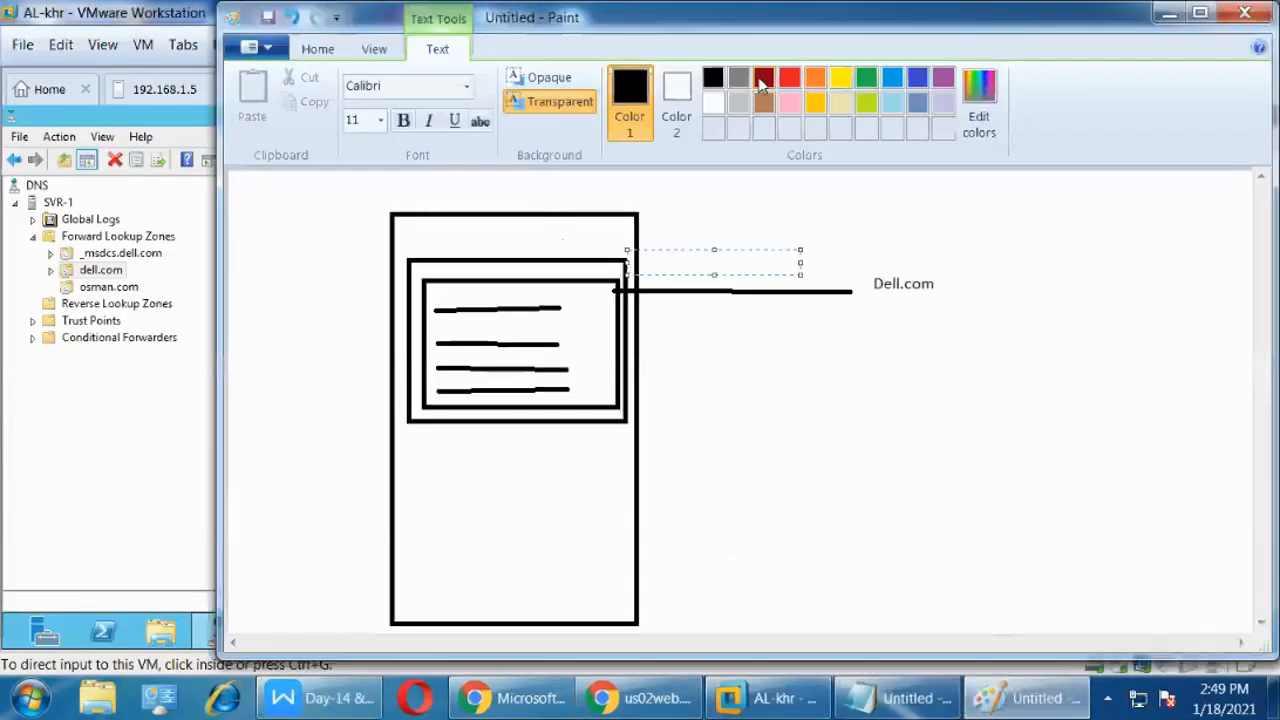
{"action": "double_click", "coordinate": [906, 24]}
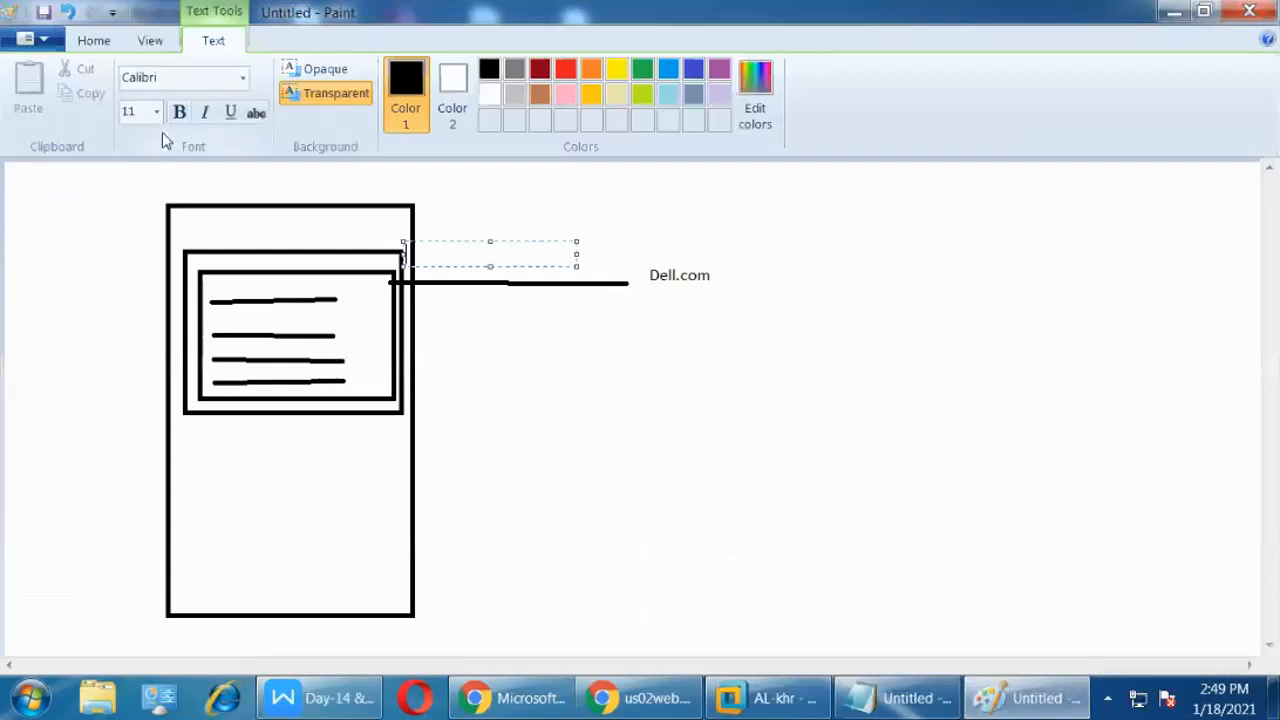
{"action": "left_click", "coordinate": [92, 43]}
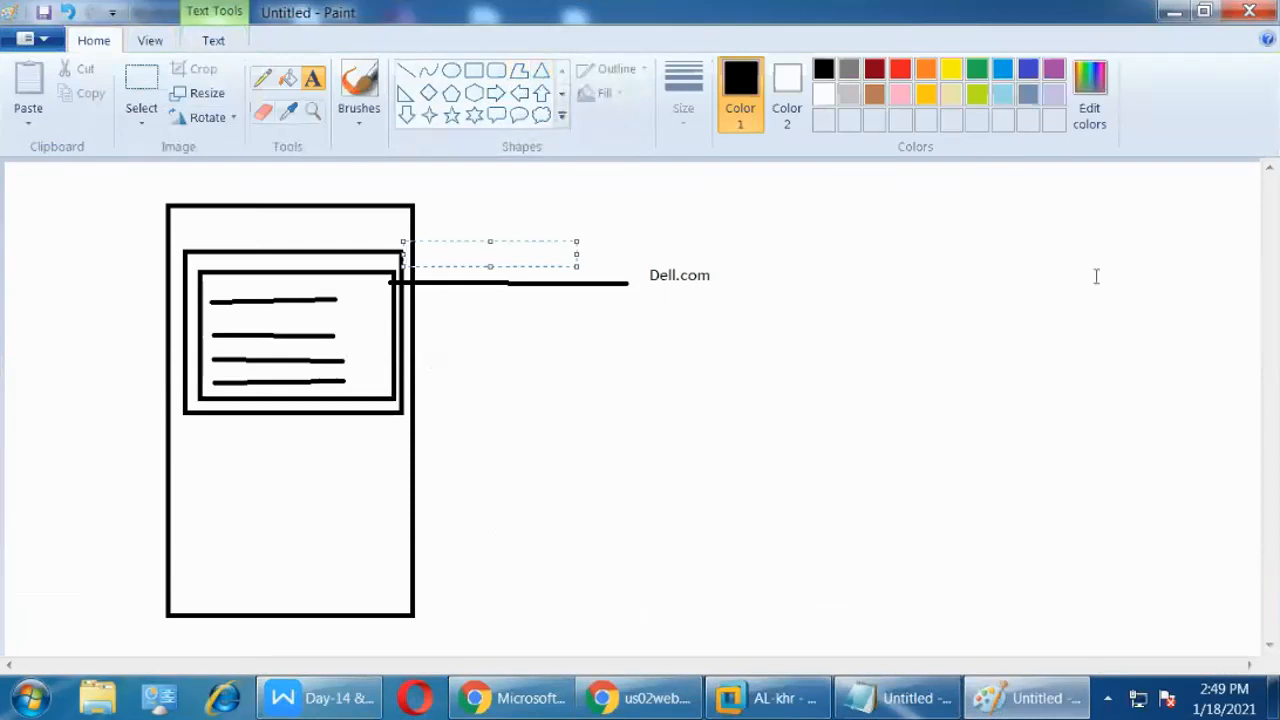
{"action": "left_click", "coordinate": [541, 70]}
{"action": "left_click_drag", "start_coordinate": [555, 356], "coordinate": [769, 562]}
{"action": "left_click_drag", "start_coordinate": [1049, 320], "coordinate": [1247, 556]}
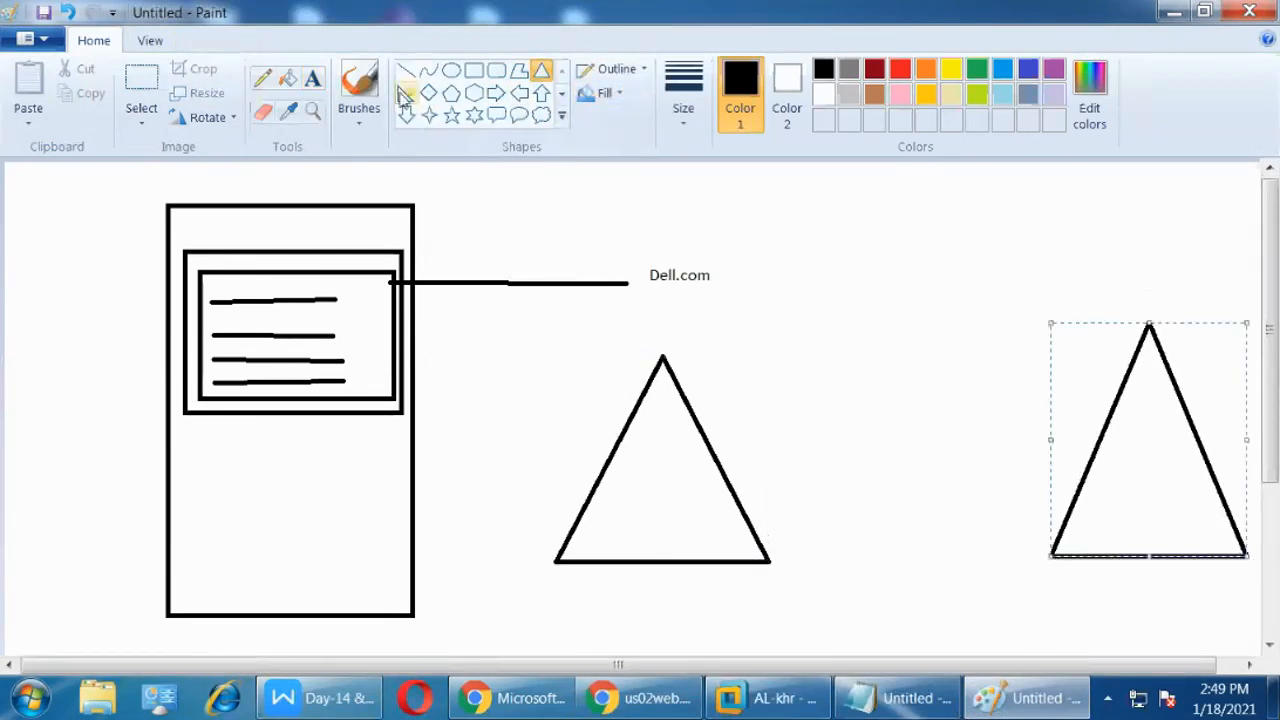
Label the triangle below Dell.com with ADS and DNS, separated by a blank line.
{"action": "left_click", "coordinate": [314, 80]}
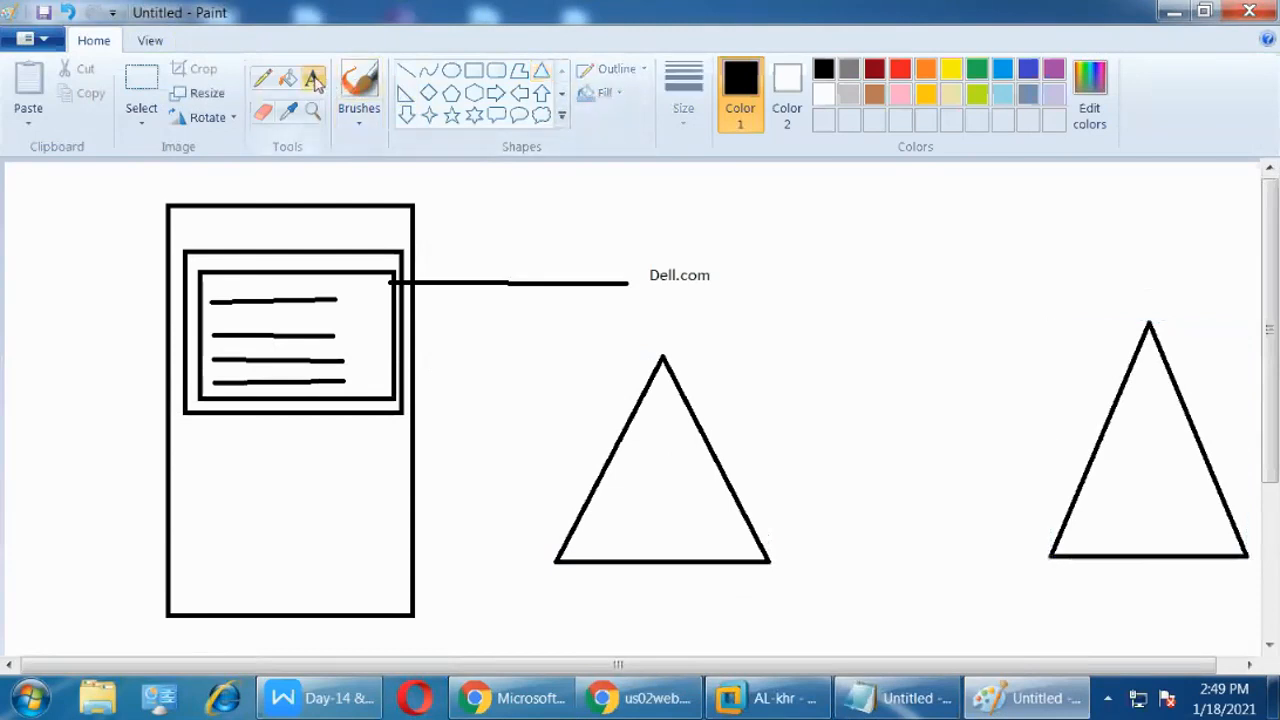
{"action": "left_click", "coordinate": [640, 440]}
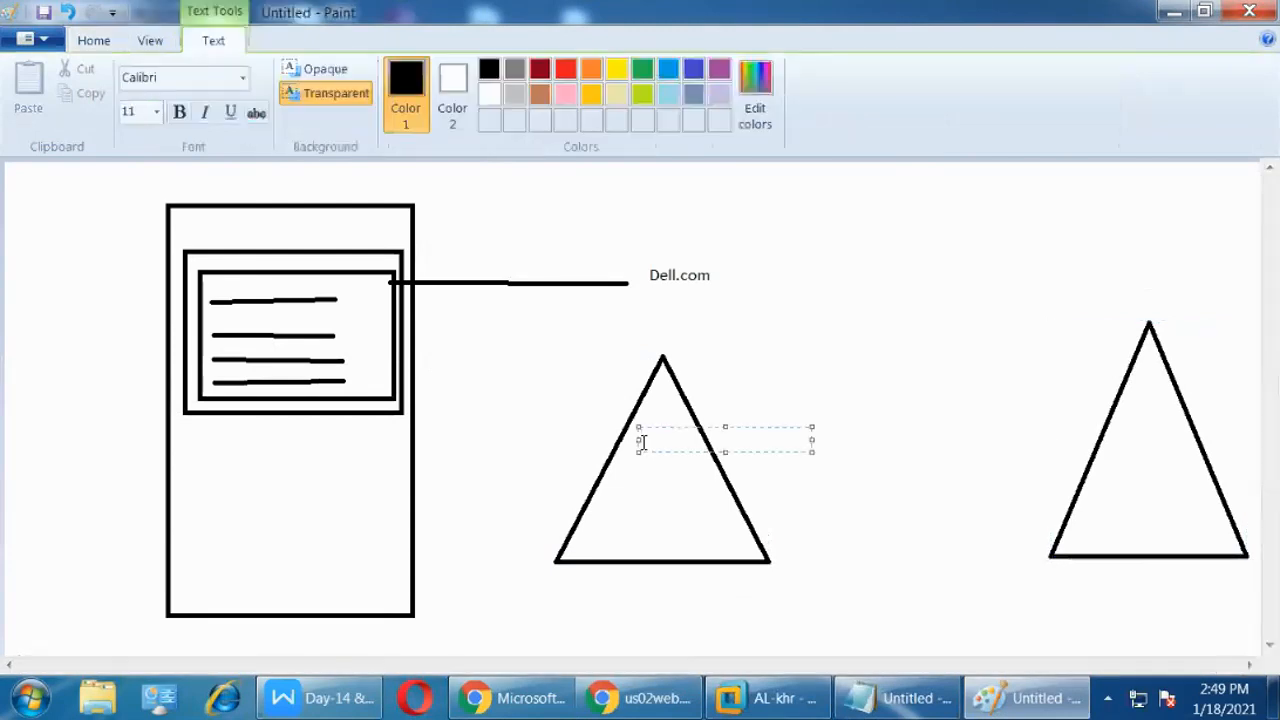
{"action": "type", "text": "ADS"}
{"action": "key", "text": "Return"}
{"action": "key", "text": "Return"}
{"action": "type", "text": "DNS"}
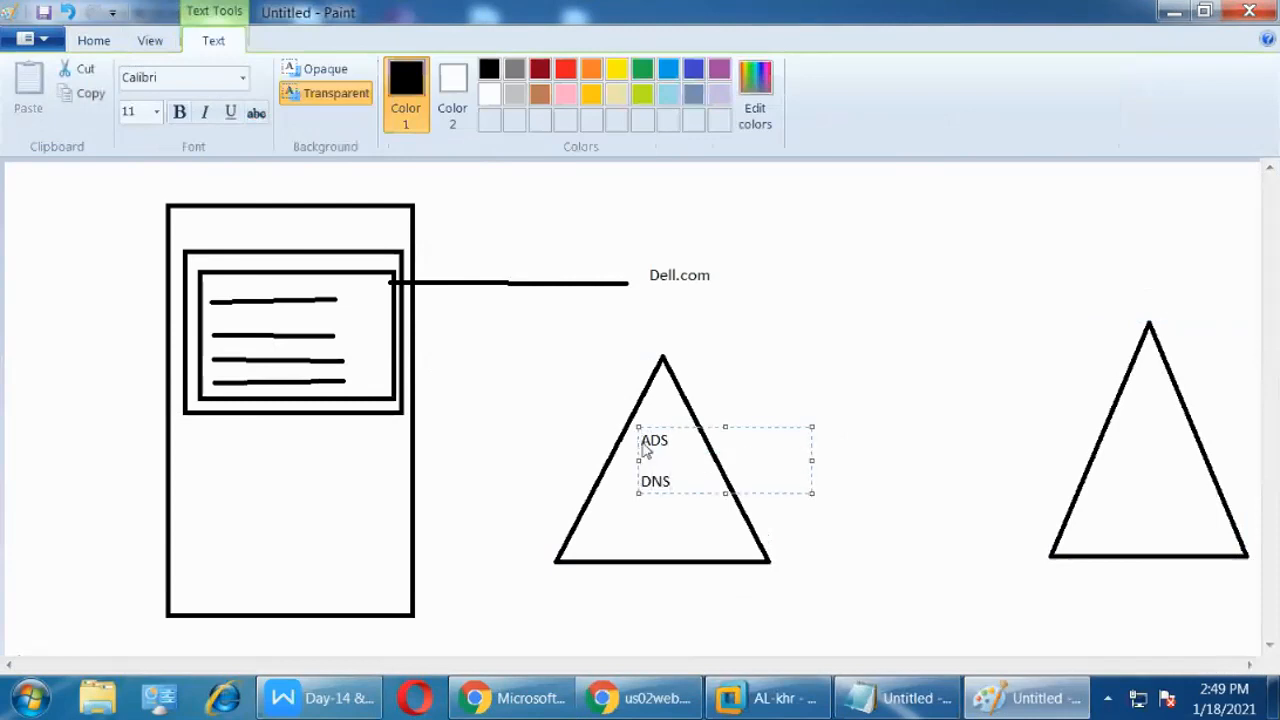
{"action": "left_click", "coordinate": [1133, 430]}
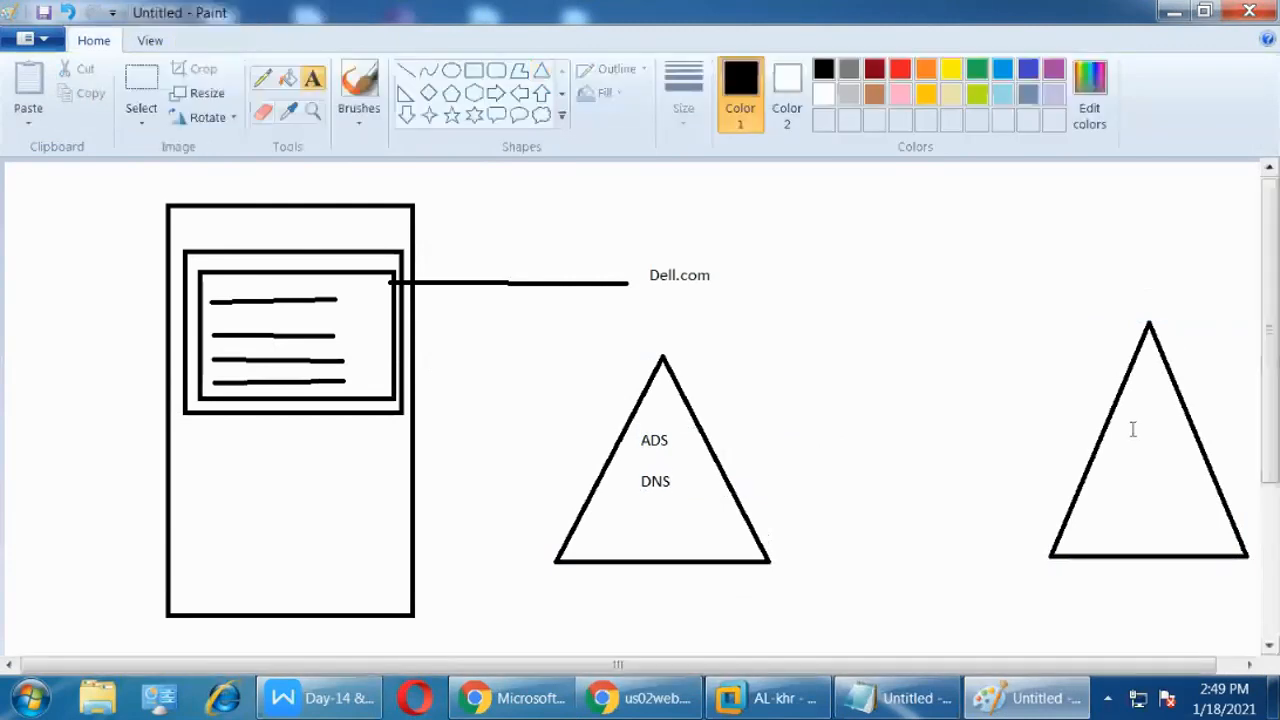
Add the text DNS inside the right-hand triangle.
{"action": "left_click", "coordinate": [1133, 430]}
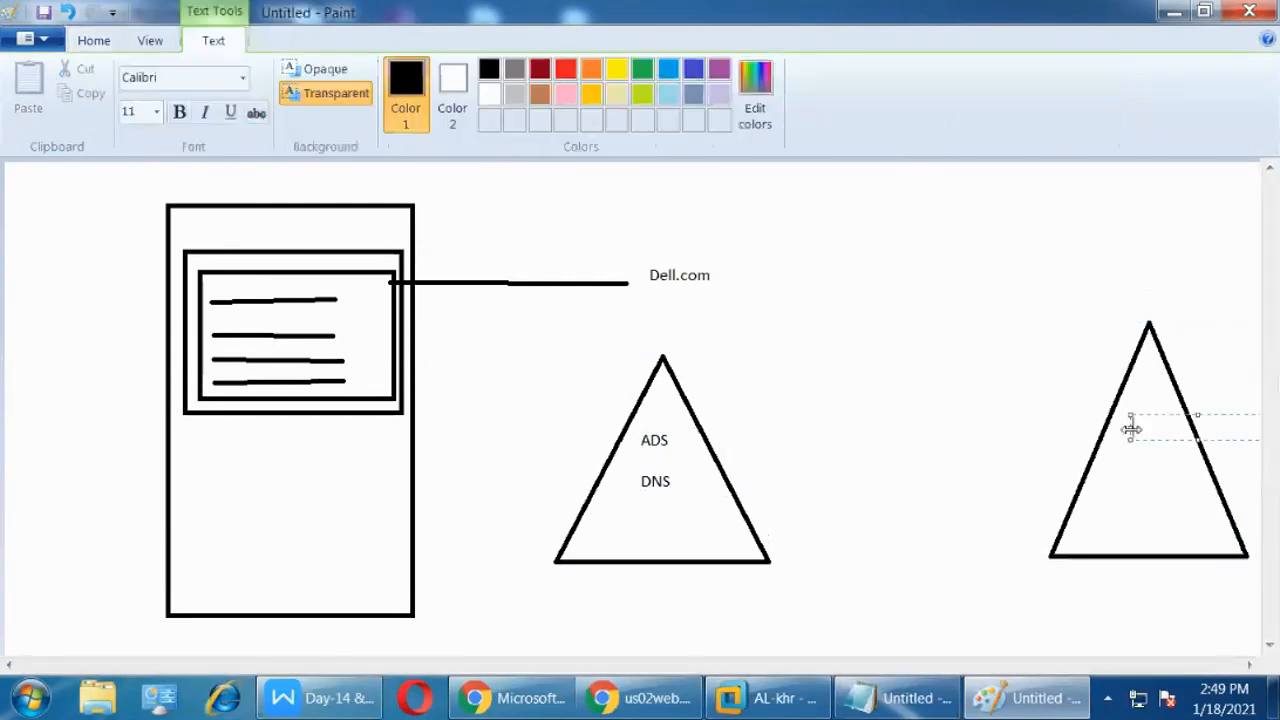
{"action": "type", "text": "DNS"}
{"action": "left_click", "coordinate": [922, 293]}
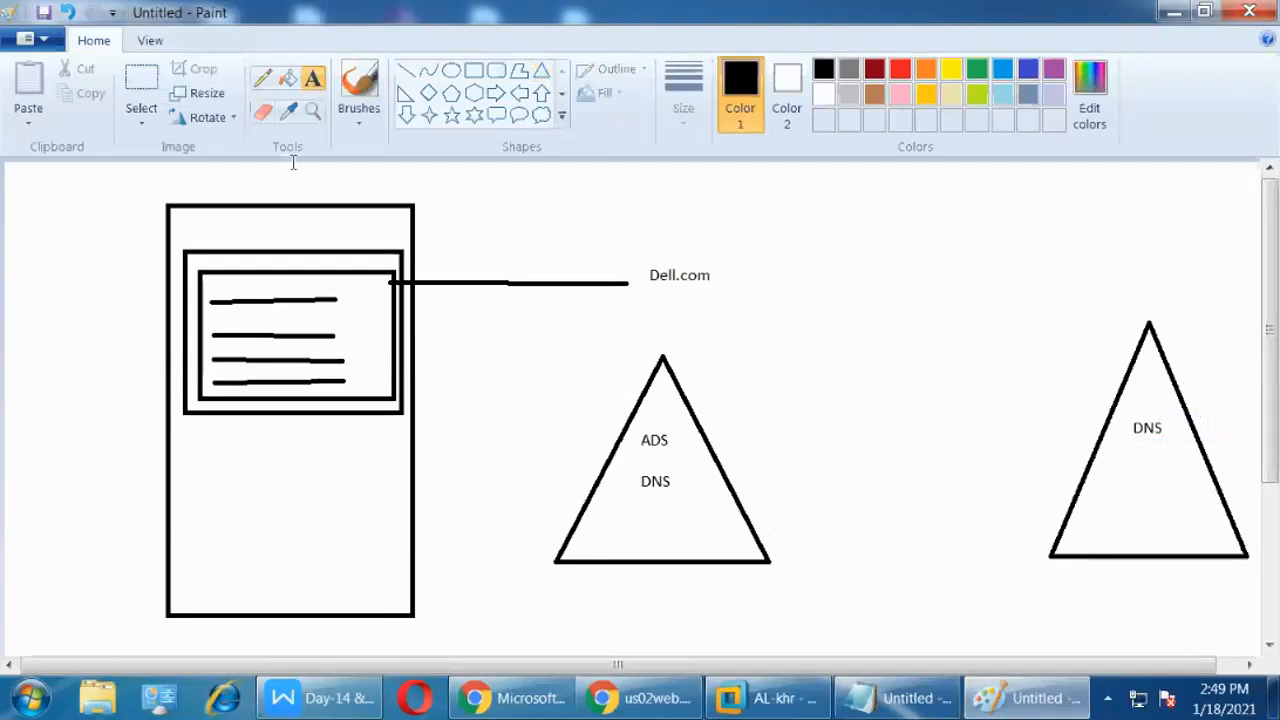
Draw a pencil check mark under the DNS label in each of the two triangles.
{"action": "left_click", "coordinate": [263, 80]}
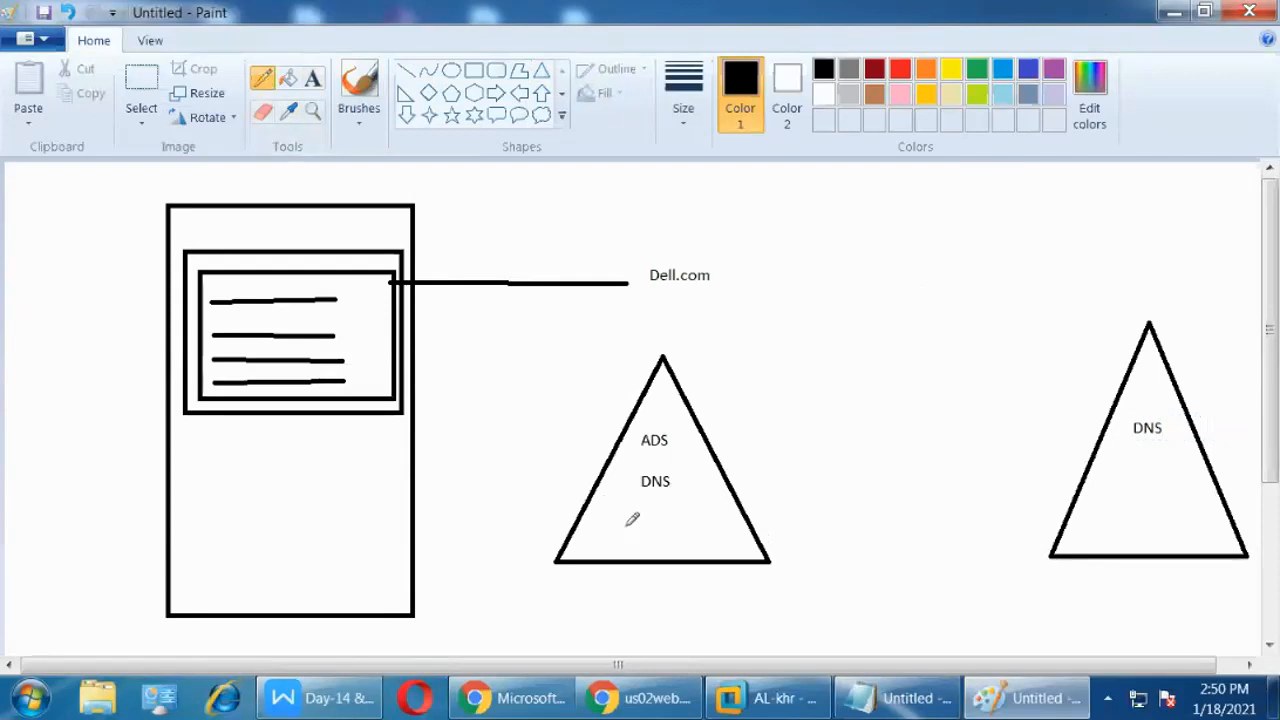
{"action": "mouse_move", "coordinate": [627, 522]}
{"action": "left_mouse_down"}
{"action": "mouse_move", "coordinate": [648, 532]}
{"action": "mouse_move", "coordinate": [712, 457]}
{"action": "left_mouse_up"}
{"action": "mouse_move", "coordinate": [1102, 506]}
{"action": "left_mouse_down"}
{"action": "mouse_move", "coordinate": [1162, 465]}
{"action": "mouse_move", "coordinate": [1188, 424]}
{"action": "left_mouse_up"}
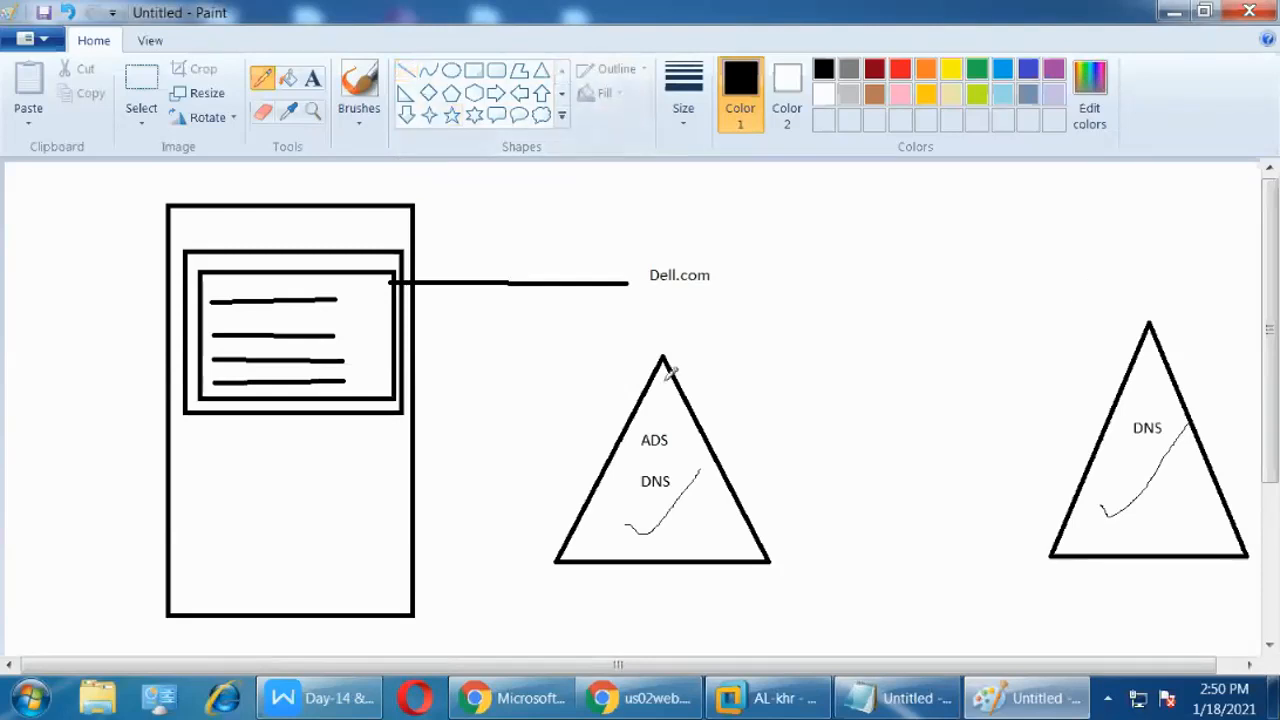
Handwrite "AD In DNS" with the Pencil beside the top of the ADS and DNS triangle.
{"action": "mouse_move", "coordinate": [690, 333]}
{"action": "left_mouse_down"}
{"action": "mouse_move", "coordinate": [692, 318]}
{"action": "mouse_move", "coordinate": [720, 322]}
{"action": "mouse_move", "coordinate": [695, 325]}
{"action": "mouse_move", "coordinate": [710, 311]}
{"action": "mouse_move", "coordinate": [716, 338]}
{"action": "mouse_move", "coordinate": [732, 336]}
{"action": "left_mouse_up"}
{"action": "mouse_move", "coordinate": [754, 284]}
{"action": "left_mouse_down"}
{"action": "mouse_move", "coordinate": [766, 316]}
{"action": "mouse_move", "coordinate": [818, 293]}
{"action": "left_mouse_up"}
{"action": "mouse_move", "coordinate": [764, 348]}
{"action": "left_mouse_down"}
{"action": "mouse_move", "coordinate": [766, 386]}
{"action": "mouse_move", "coordinate": [788, 382]}
{"action": "left_mouse_up"}
{"action": "mouse_move", "coordinate": [797, 331]}
{"action": "left_mouse_down"}
{"action": "mouse_move", "coordinate": [791, 381]}
{"action": "mouse_move", "coordinate": [836, 340]}
{"action": "mouse_move", "coordinate": [793, 346]}
{"action": "mouse_move", "coordinate": [853, 340]}
{"action": "mouse_move", "coordinate": [846, 356]}
{"action": "left_mouse_up"}
Handwrite "Nrm DNS" with the Pencil above the right-hand triangle.
{"action": "left_click_drag", "start_coordinate": [1066, 256], "coordinate": [1102, 284]}
{"action": "mouse_move", "coordinate": [1086, 234]}
{"action": "left_mouse_down"}
{"action": "mouse_move", "coordinate": [1081, 249]}
{"action": "mouse_move", "coordinate": [1134, 216]}
{"action": "mouse_move", "coordinate": [1175, 288]}
{"action": "mouse_move", "coordinate": [1196, 262]}
{"action": "mouse_move", "coordinate": [1166, 290]}
{"action": "left_mouse_up"}
{"action": "left_click_drag", "start_coordinate": [1190, 236], "coordinate": [1226, 287]}
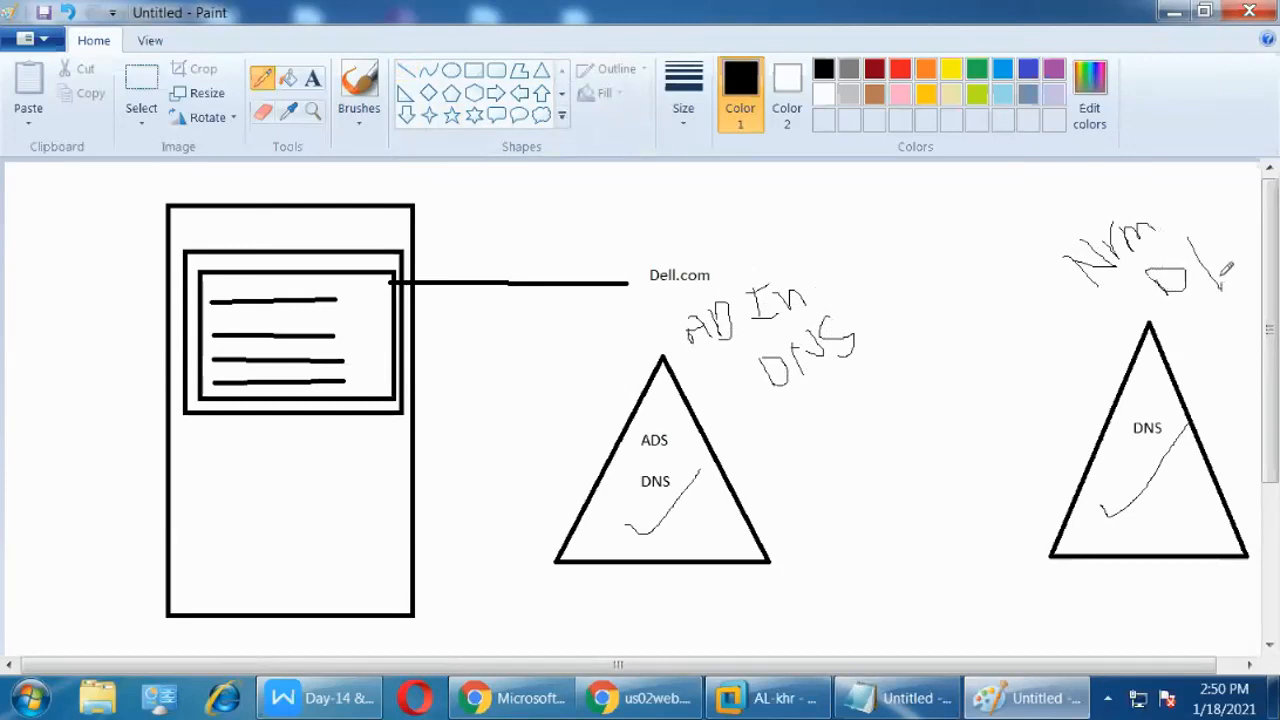
{"action": "mouse_move", "coordinate": [1221, 221]}
{"action": "left_mouse_down"}
{"action": "mouse_move", "coordinate": [1250, 257]}
{"action": "mouse_move", "coordinate": [1190, 241]}
{"action": "left_mouse_up"}
{"action": "left_click_drag", "start_coordinate": [1250, 197], "coordinate": [1250, 232]}
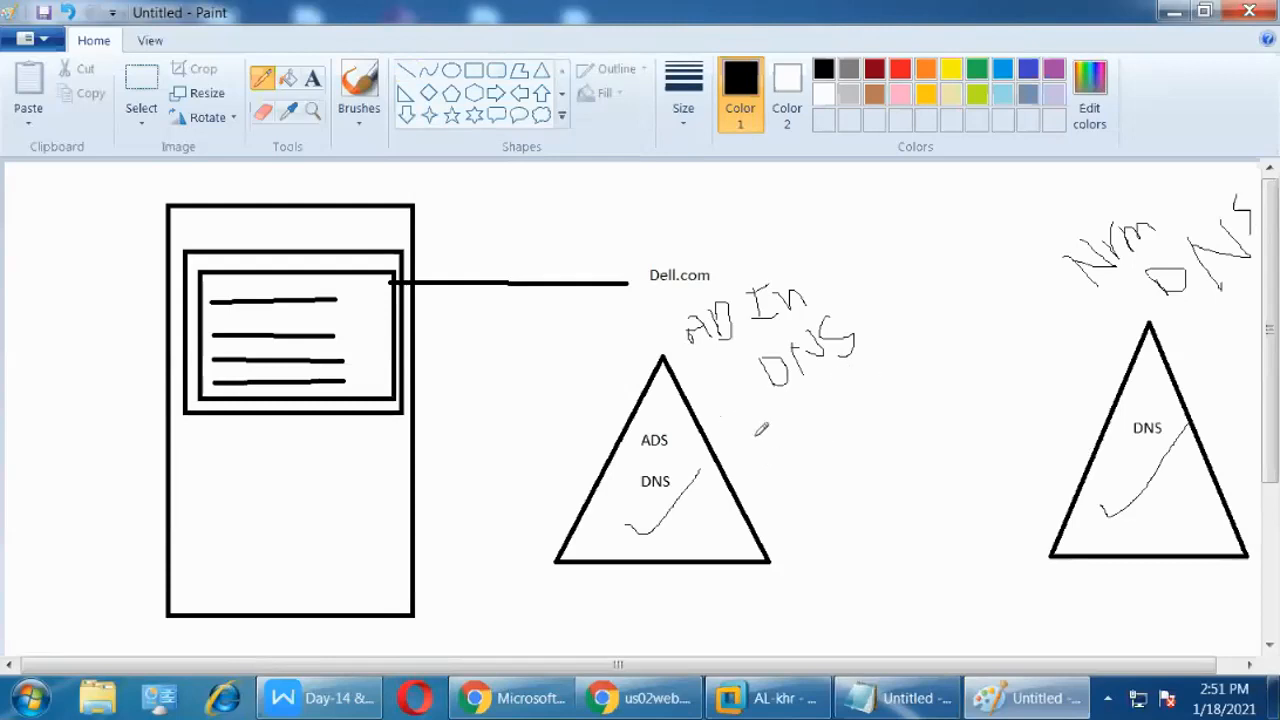
Draw six short pencil lines below the "AD In DNS" note and four more to the left of the right-hand triangle.
{"action": "left_click_drag", "start_coordinate": [748, 421], "coordinate": [844, 409]}
{"action": "left_click_drag", "start_coordinate": [747, 449], "coordinate": [840, 442]}
{"action": "left_click_drag", "start_coordinate": [760, 483], "coordinate": [840, 478]}
{"action": "left_click_drag", "start_coordinate": [779, 511], "coordinate": [867, 503]}
{"action": "left_click_drag", "start_coordinate": [790, 542], "coordinate": [857, 526]}
{"action": "left_click_drag", "start_coordinate": [799, 564], "coordinate": [895, 562]}
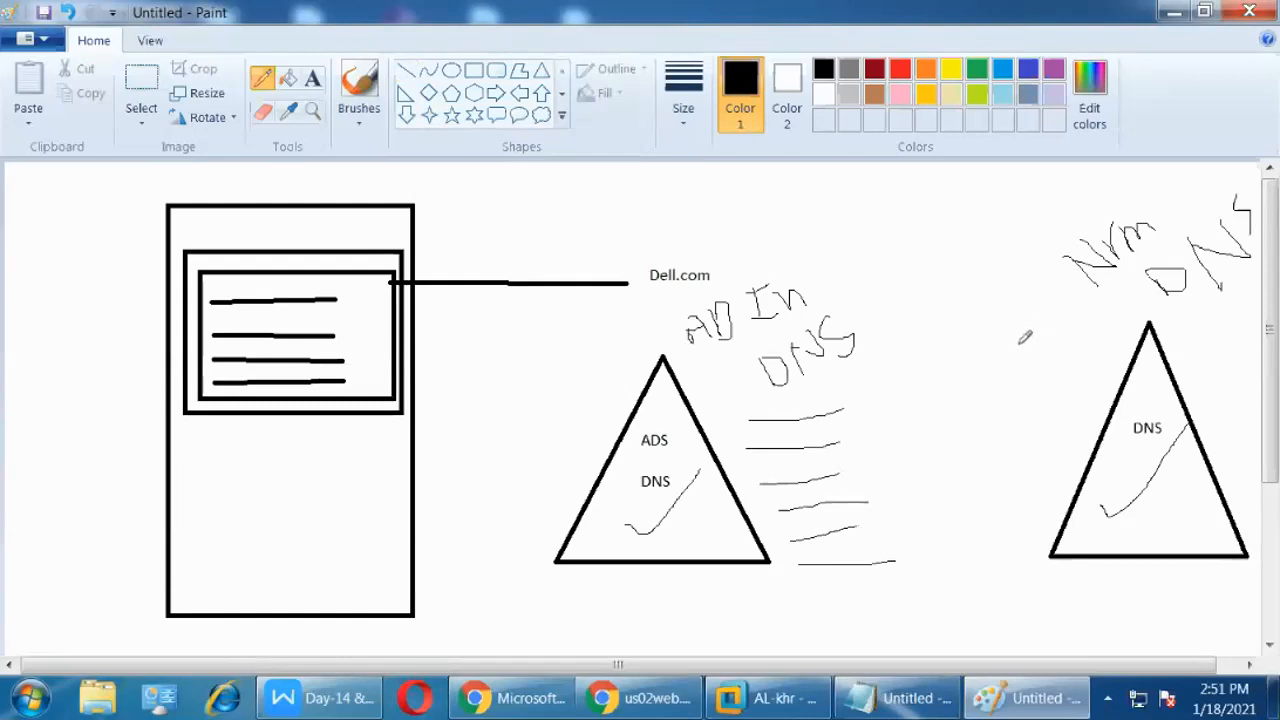
{"action": "mouse_move", "coordinate": [1020, 342]}
{"action": "left_mouse_down"}
{"action": "mouse_move", "coordinate": [1072, 340]}
{"action": "mouse_move", "coordinate": [1078, 413]}
{"action": "left_mouse_up"}
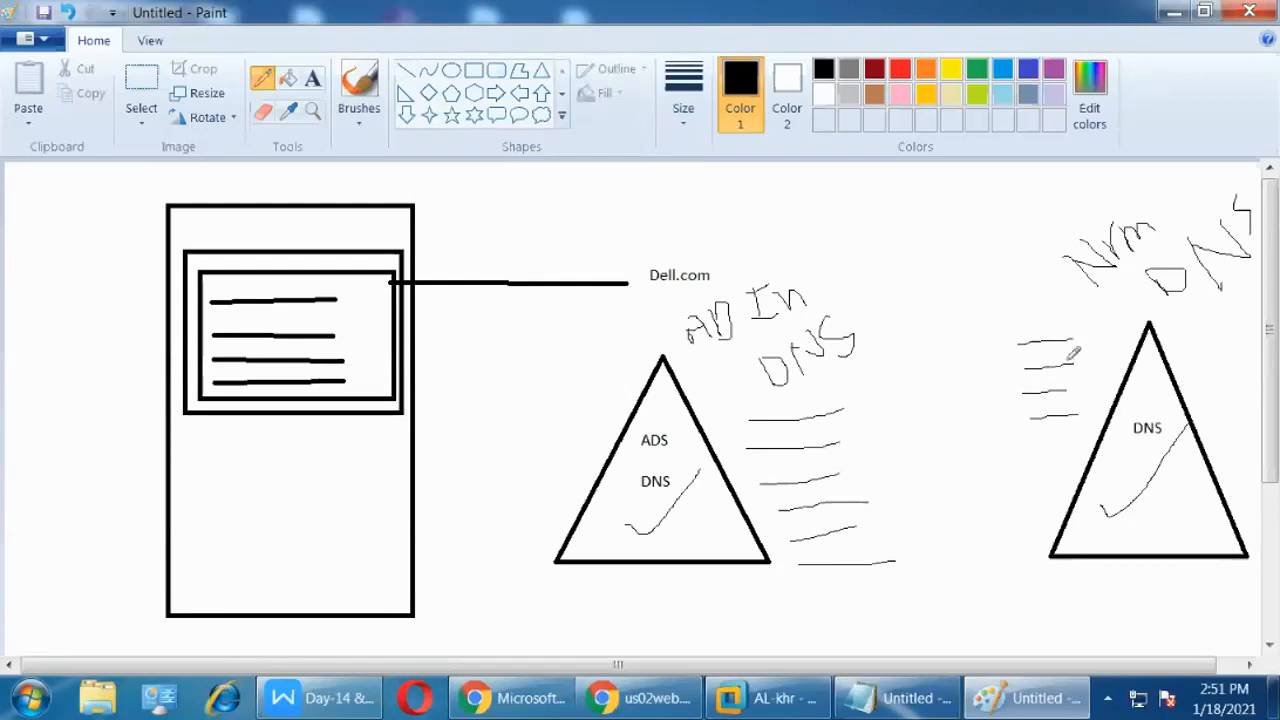
Circle the group of pencil lines beside each of the two triangles.
{"action": "mouse_move", "coordinate": [992, 346]}
{"action": "left_mouse_down"}
{"action": "mouse_move", "coordinate": [1070, 440]}
{"action": "mouse_move", "coordinate": [1100, 405]}
{"action": "mouse_move", "coordinate": [1101, 328]}
{"action": "mouse_move", "coordinate": [1022, 288]}
{"action": "mouse_move", "coordinate": [988, 352]}
{"action": "left_mouse_up"}
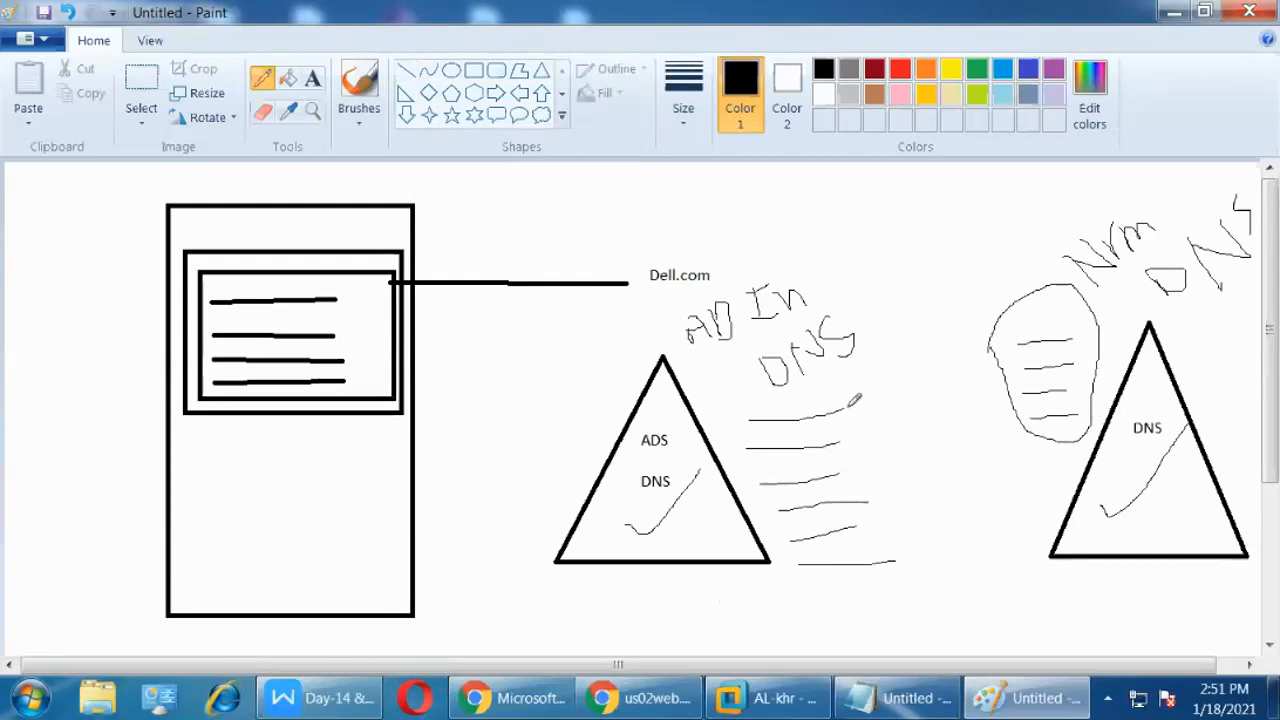
{"action": "mouse_move", "coordinate": [845, 392]}
{"action": "left_mouse_down"}
{"action": "mouse_move", "coordinate": [756, 382]}
{"action": "mouse_move", "coordinate": [740, 456]}
{"action": "mouse_move", "coordinate": [776, 554]}
{"action": "mouse_move", "coordinate": [895, 578]}
{"action": "mouse_move", "coordinate": [885, 412]}
{"action": "mouse_move", "coordinate": [833, 383]}
{"action": "left_mouse_up"}
Switch to VMware Workstation and examine the forward lookup zones, then the folders, SOA record and host record inside the dell.com zone.
{"action": "left_click", "coordinate": [781, 701]}
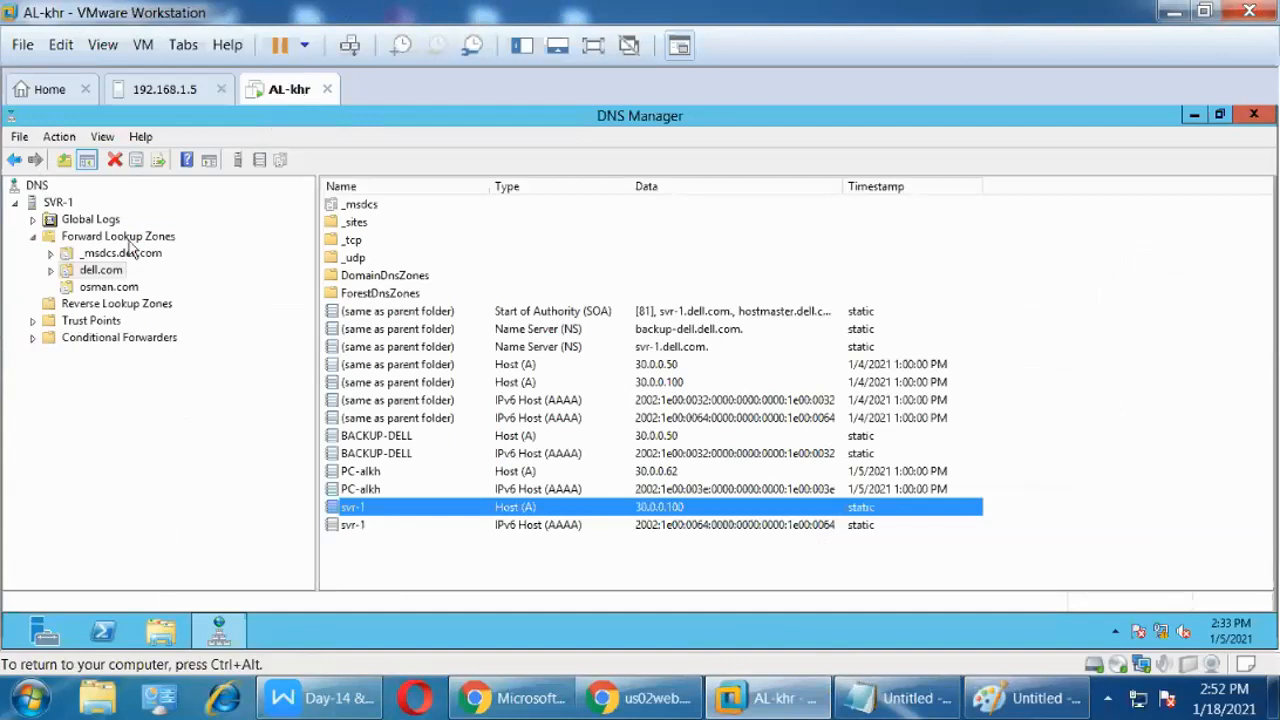
{"action": "left_click", "coordinate": [128, 238]}
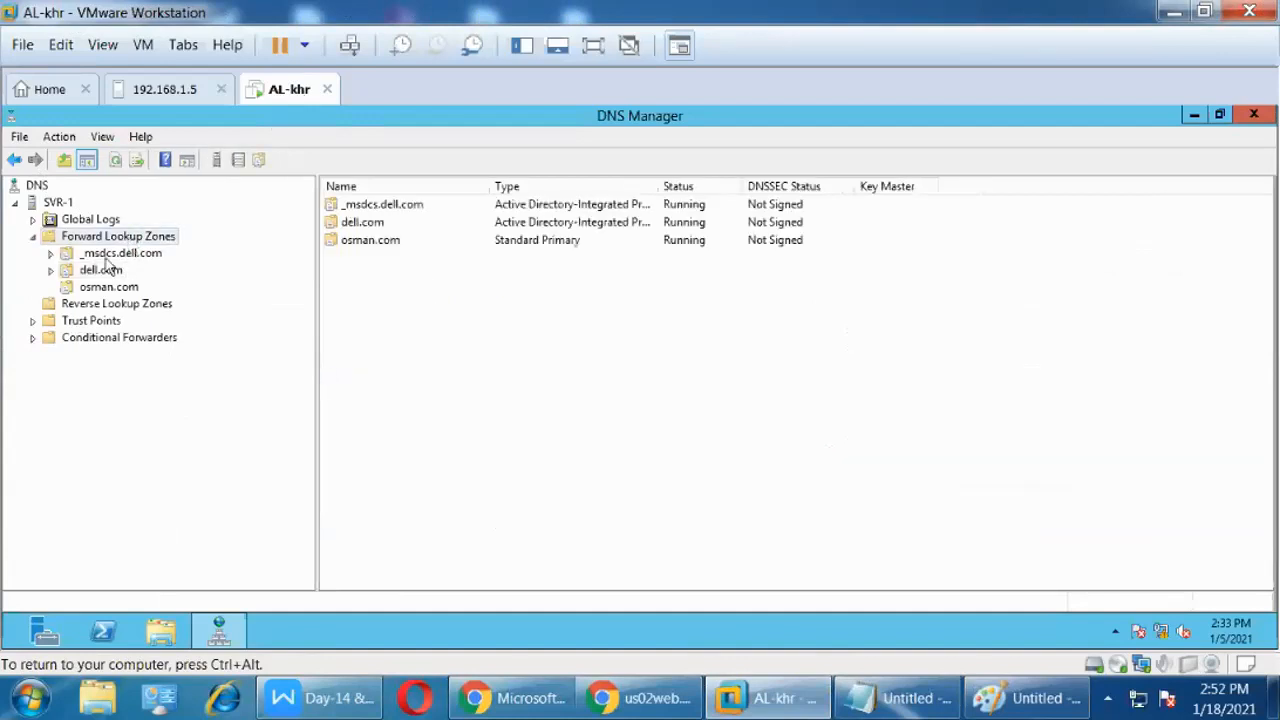
{"action": "left_click", "coordinate": [107, 256]}
{"action": "left_click", "coordinate": [102, 272]}
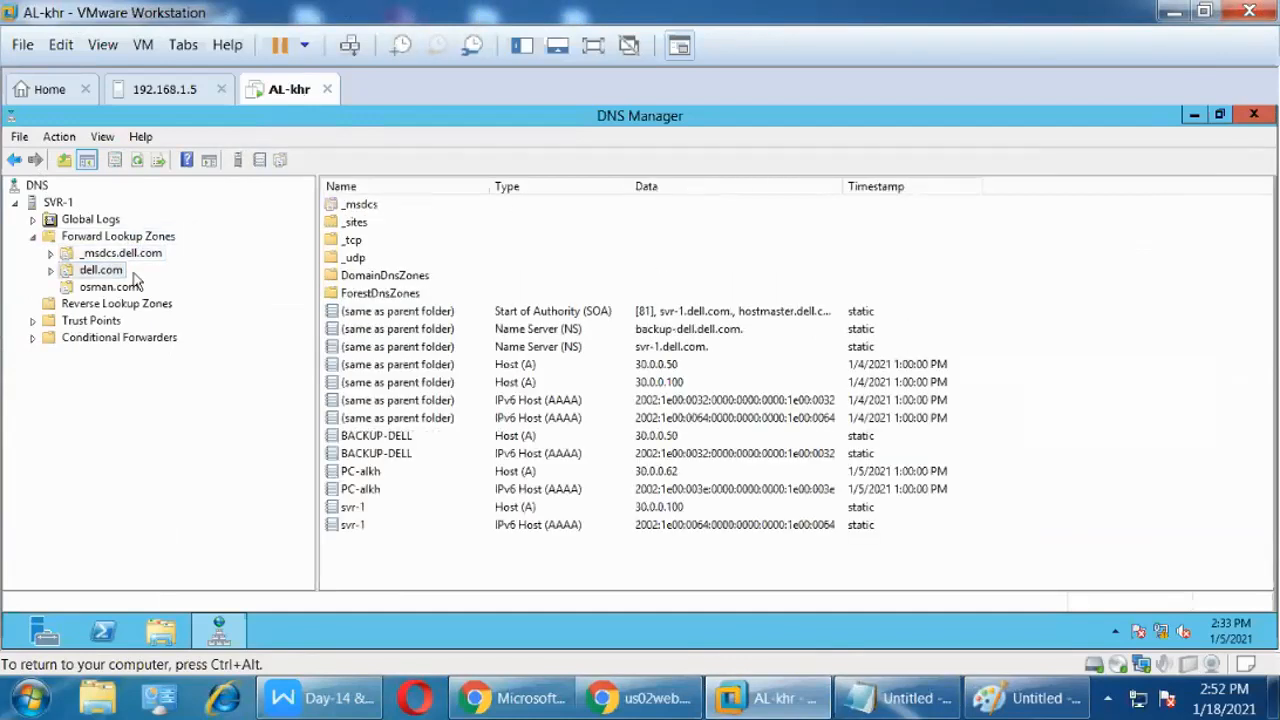
{"action": "left_click", "coordinate": [374, 209]}
{"action": "left_click", "coordinate": [363, 223]}
{"action": "left_click", "coordinate": [360, 241]}
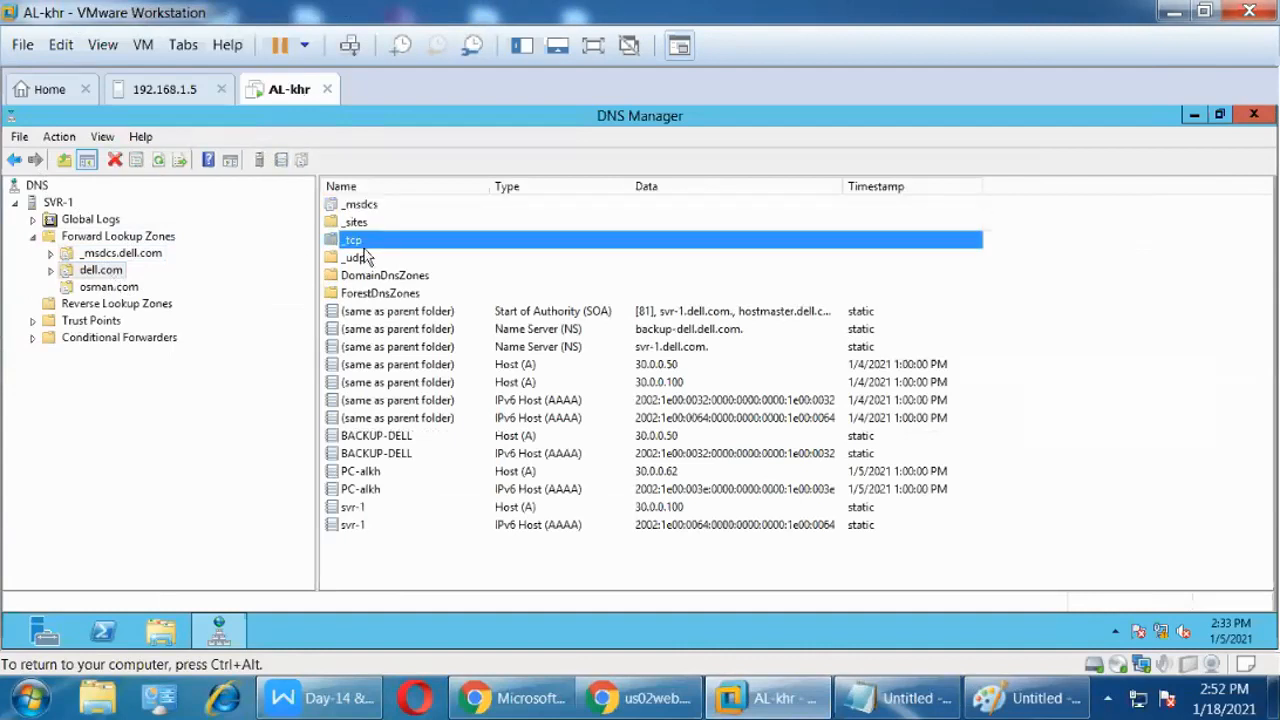
{"action": "left_click", "coordinate": [366, 258]}
{"action": "left_click", "coordinate": [380, 278]}
{"action": "left_click", "coordinate": [393, 295]}
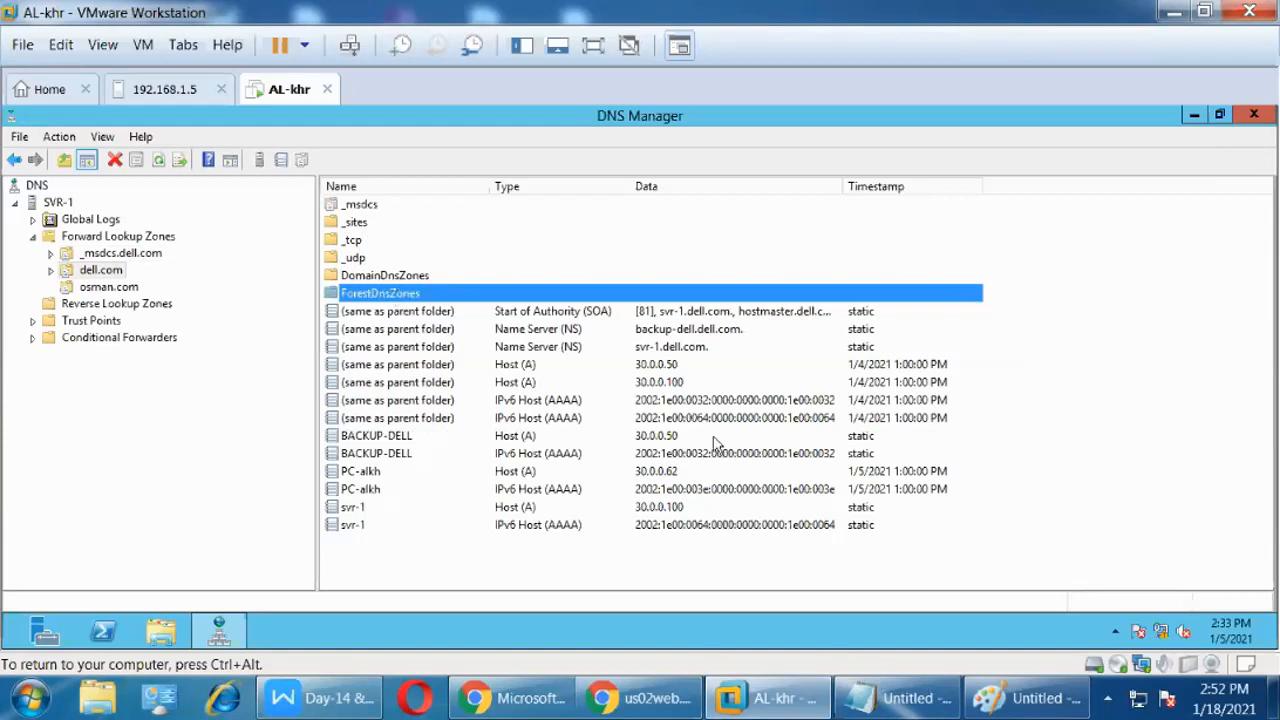
{"action": "left_click", "coordinate": [571, 315]}
{"action": "left_click", "coordinate": [528, 366]}
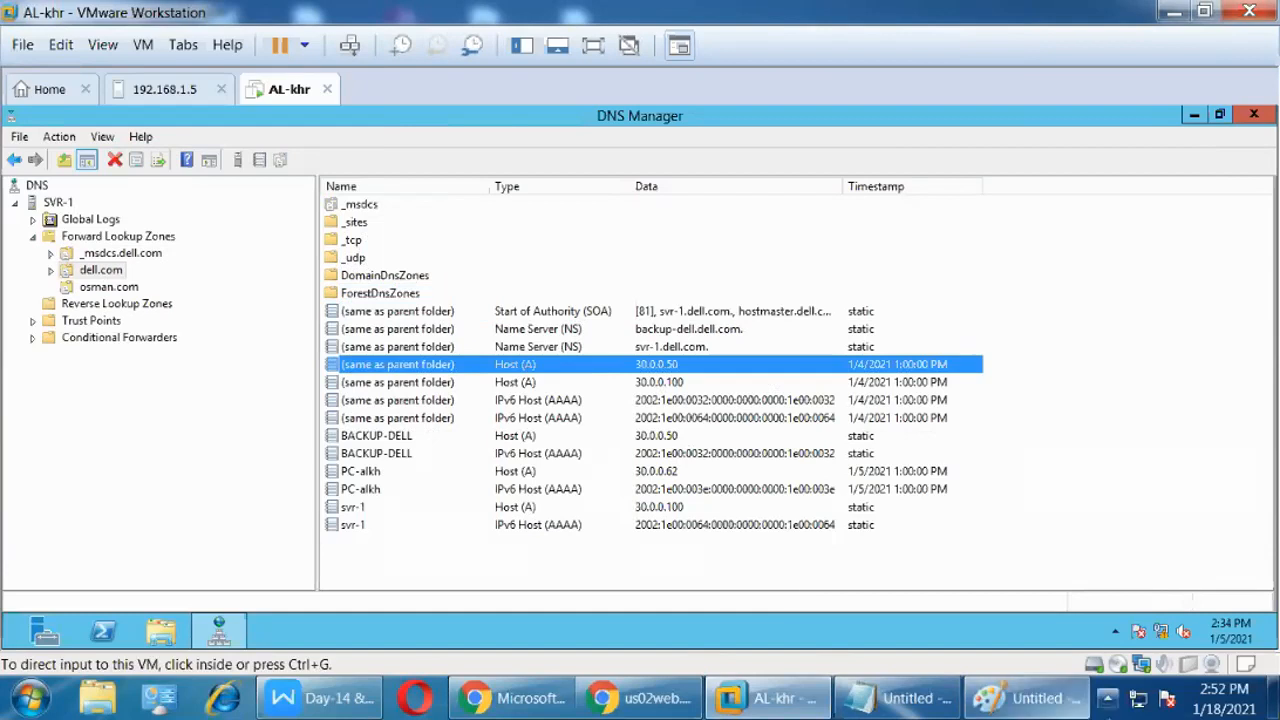
Switch to Paint and pencil a circled cross in the Nrm DNS triangle and a second check mark in the ADS and DNS triangle.
{"action": "mouse_move", "coordinate": [1045, 707]}
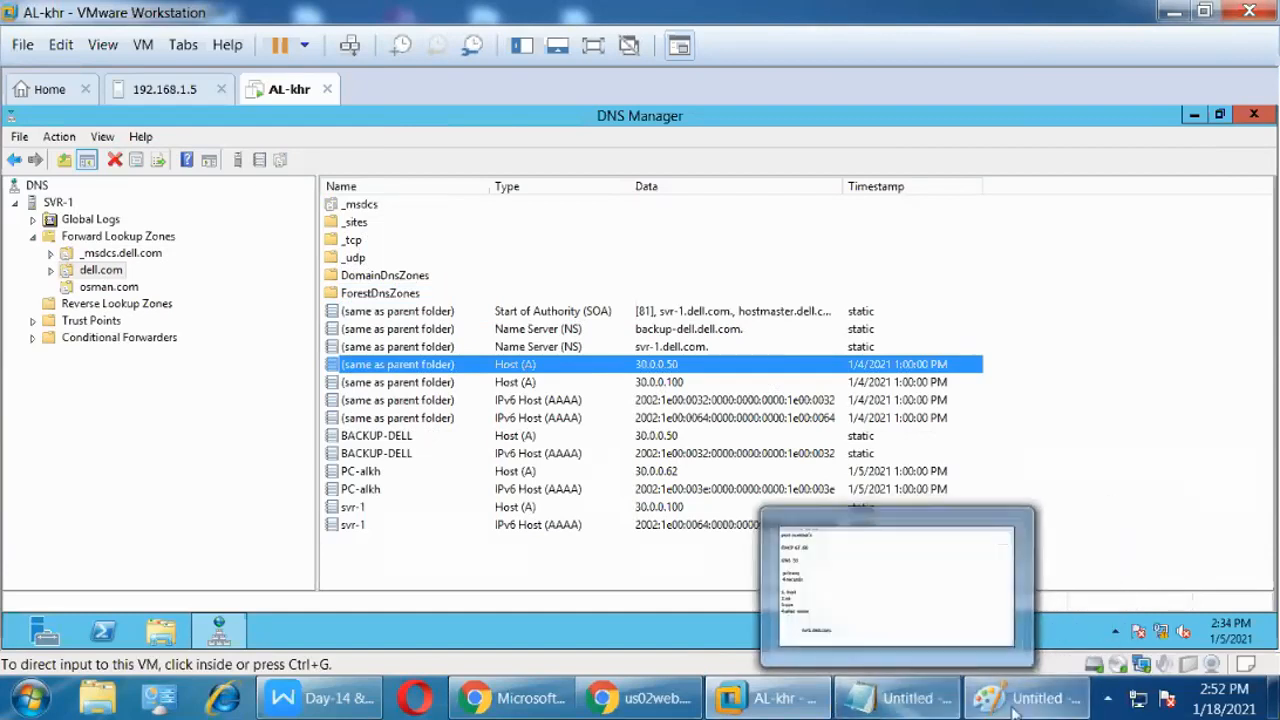
{"action": "left_click", "coordinate": [1030, 707]}
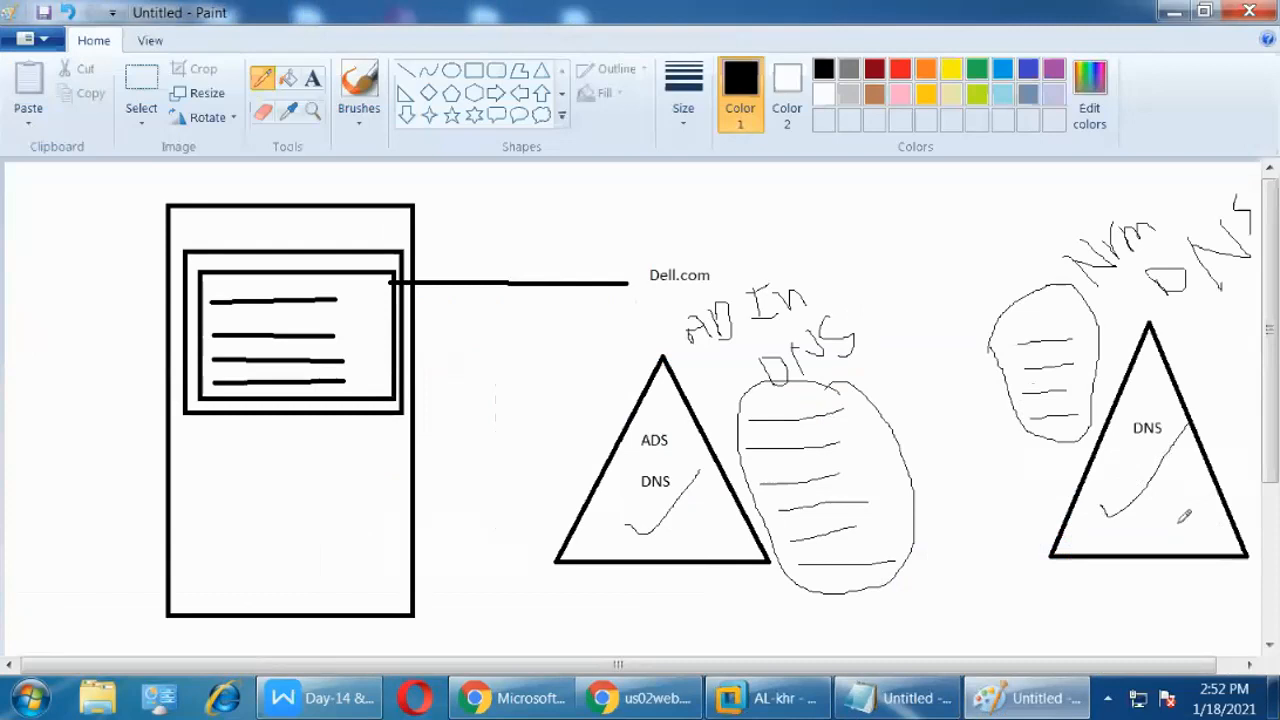
{"action": "mouse_move", "coordinate": [1185, 490]}
{"action": "left_mouse_down"}
{"action": "mouse_move", "coordinate": [1173, 528]}
{"action": "mouse_move", "coordinate": [1225, 500]}
{"action": "mouse_move", "coordinate": [1191, 536]}
{"action": "mouse_move", "coordinate": [1145, 524]}
{"action": "mouse_move", "coordinate": [1165, 484]}
{"action": "mouse_move", "coordinate": [1195, 482]}
{"action": "mouse_move", "coordinate": [1138, 489]}
{"action": "left_mouse_up"}
{"action": "left_click_drag", "start_coordinate": [689, 511], "coordinate": [728, 458]}
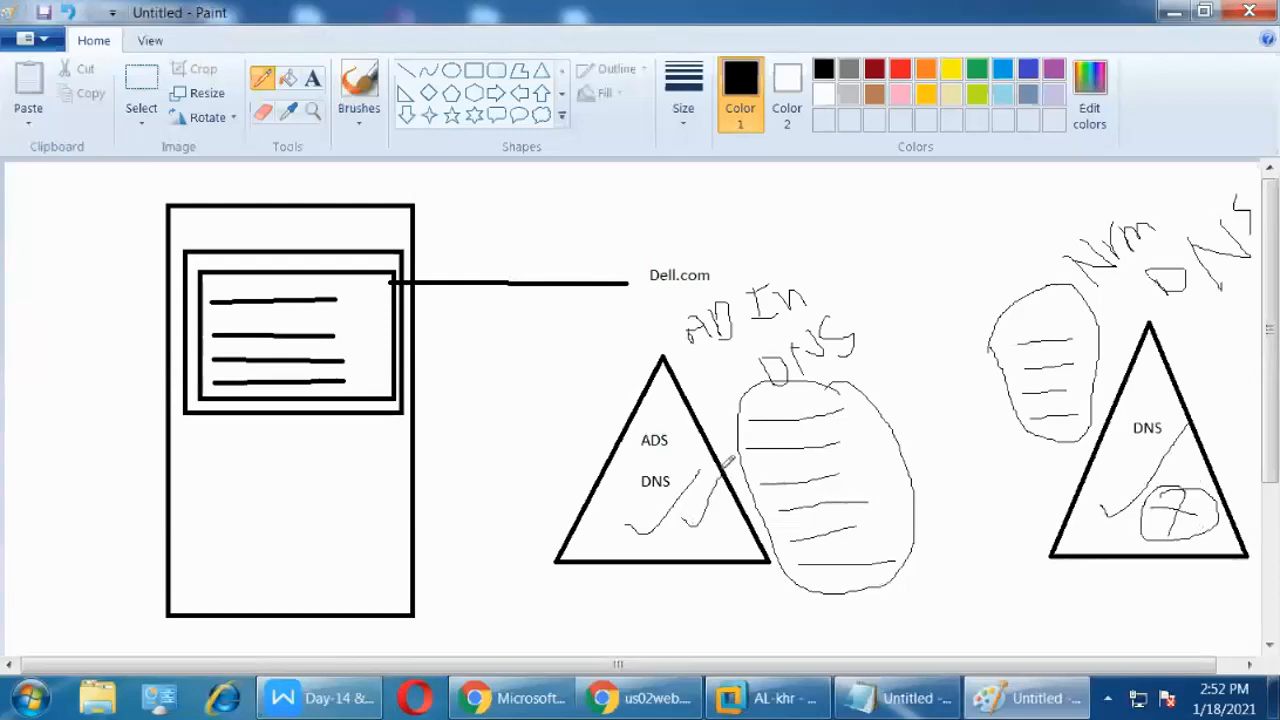
Return to DNS Manager, start a new primary forward lookup zone and turn off storing the zone in Active Directory.
{"action": "left_click", "coordinate": [1165, 10]}
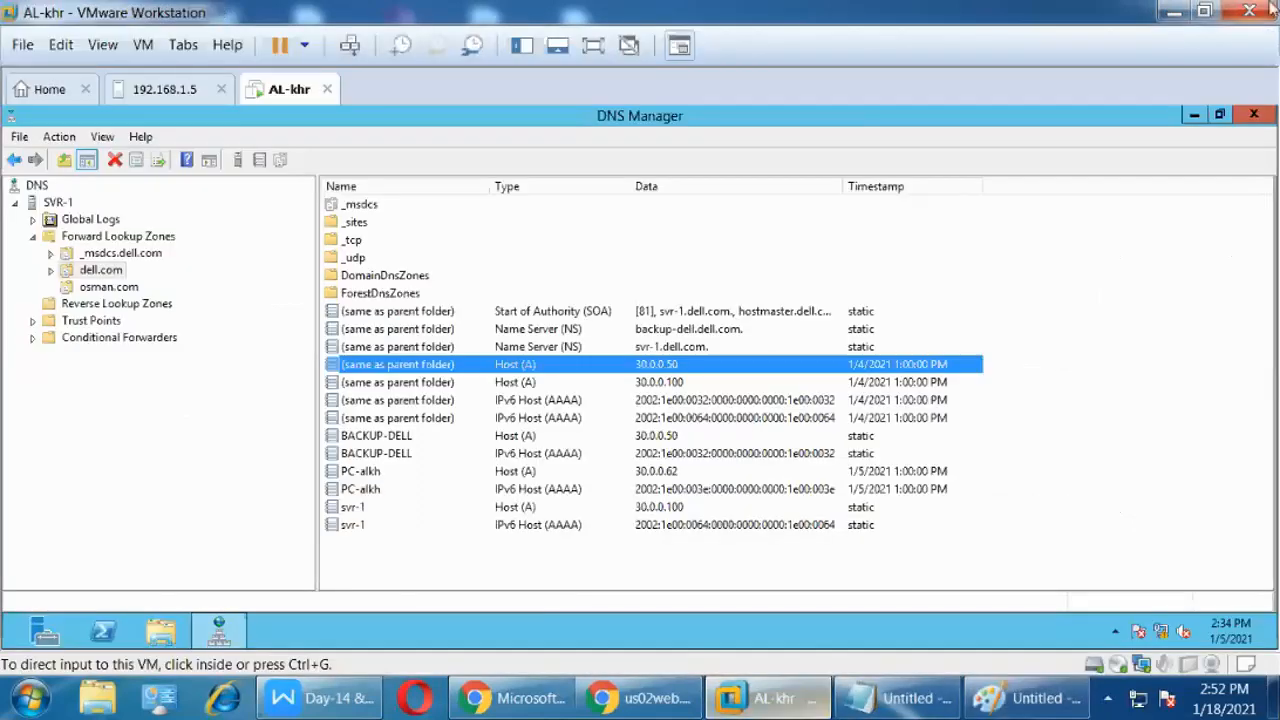
{"action": "left_click", "coordinate": [124, 240]}
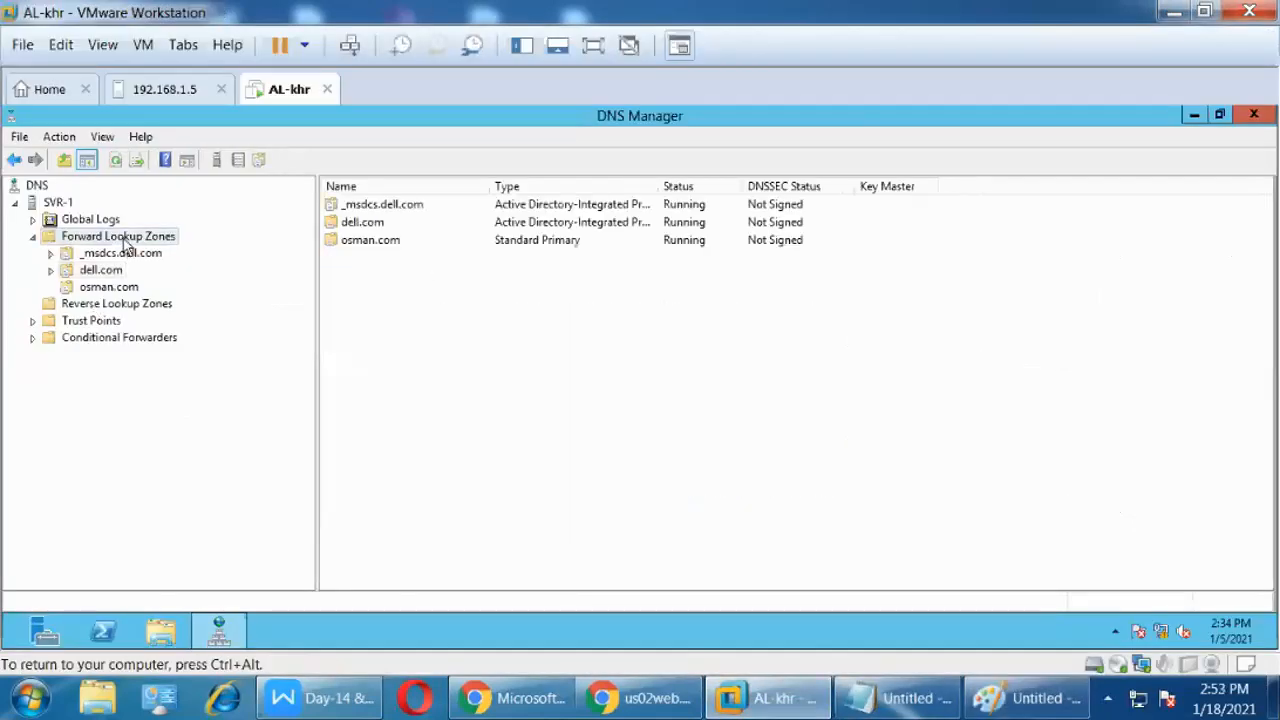
{"action": "right_click", "coordinate": [125, 243]}
{"action": "left_click", "coordinate": [200, 249]}
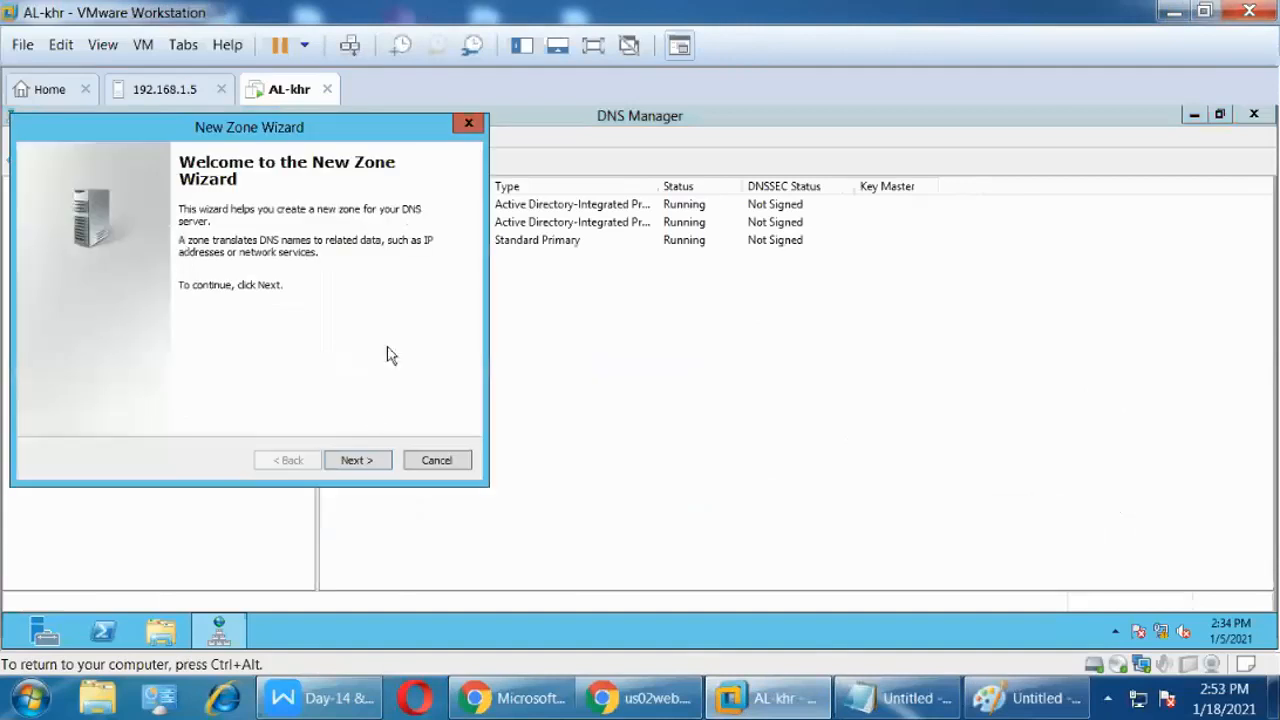
{"action": "left_click", "coordinate": [374, 462]}
{"action": "left_click_drag", "start_coordinate": [172, 143], "coordinate": [646, 231]}
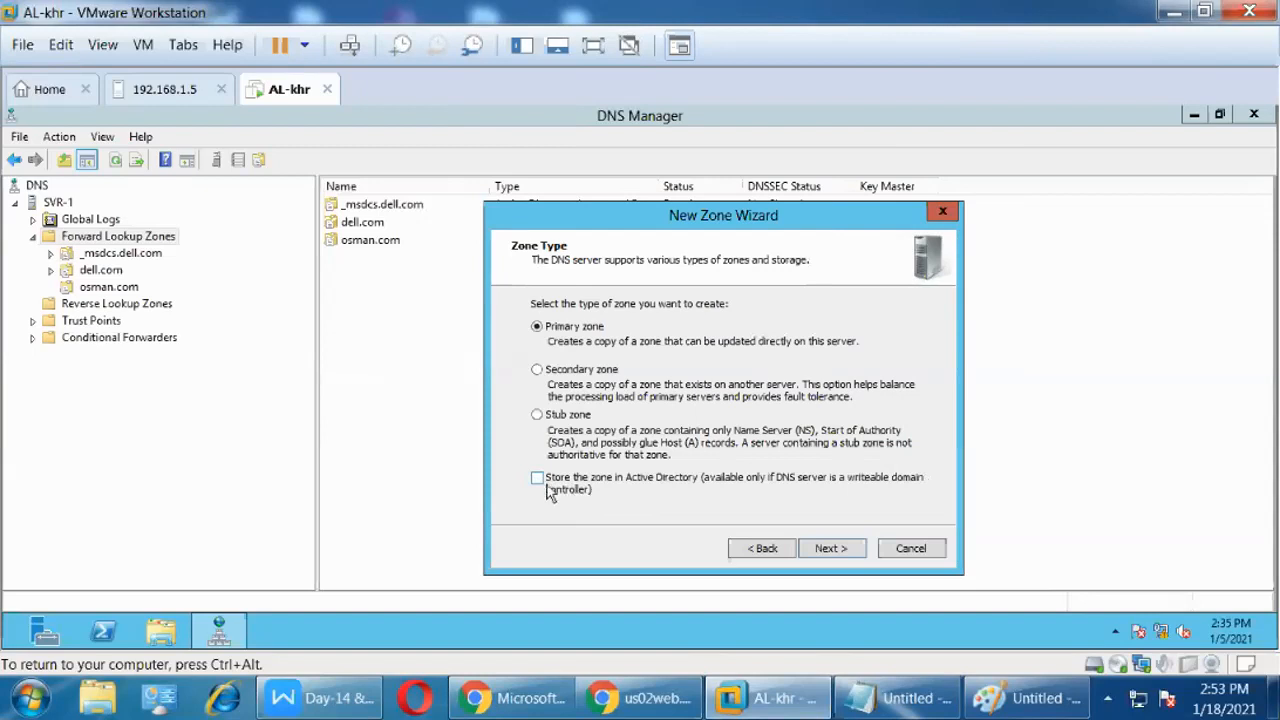
{"action": "left_click", "coordinate": [537, 481]}
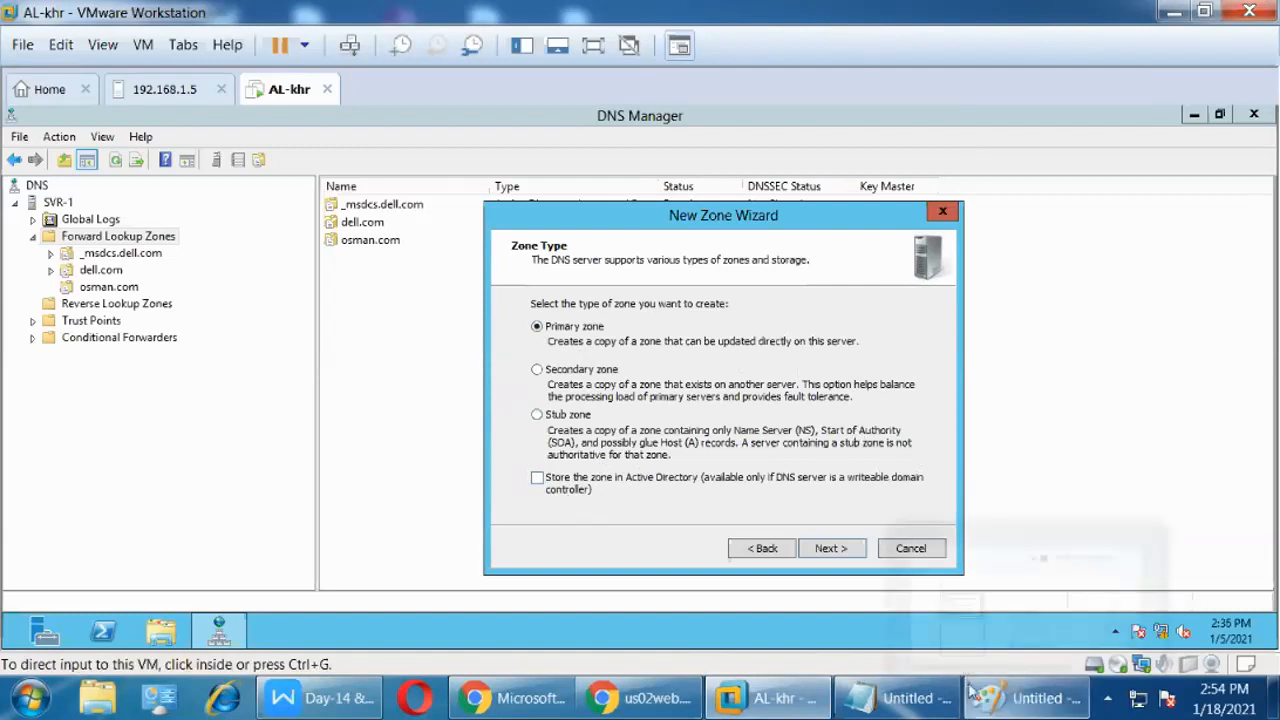
Switch to Paint, pencil a check mark over the circled cross, outline both triangles, and add a large check mark beside the Nrm DNS triangle.
{"action": "left_click", "coordinate": [1030, 698]}
{"action": "mouse_move", "coordinate": [1201, 487]}
{"action": "left_mouse_down"}
{"action": "mouse_move", "coordinate": [1179, 499]}
{"action": "mouse_move", "coordinate": [1218, 463]}
{"action": "mouse_move", "coordinate": [1177, 527]}
{"action": "mouse_move", "coordinate": [1213, 521]}
{"action": "left_mouse_up"}
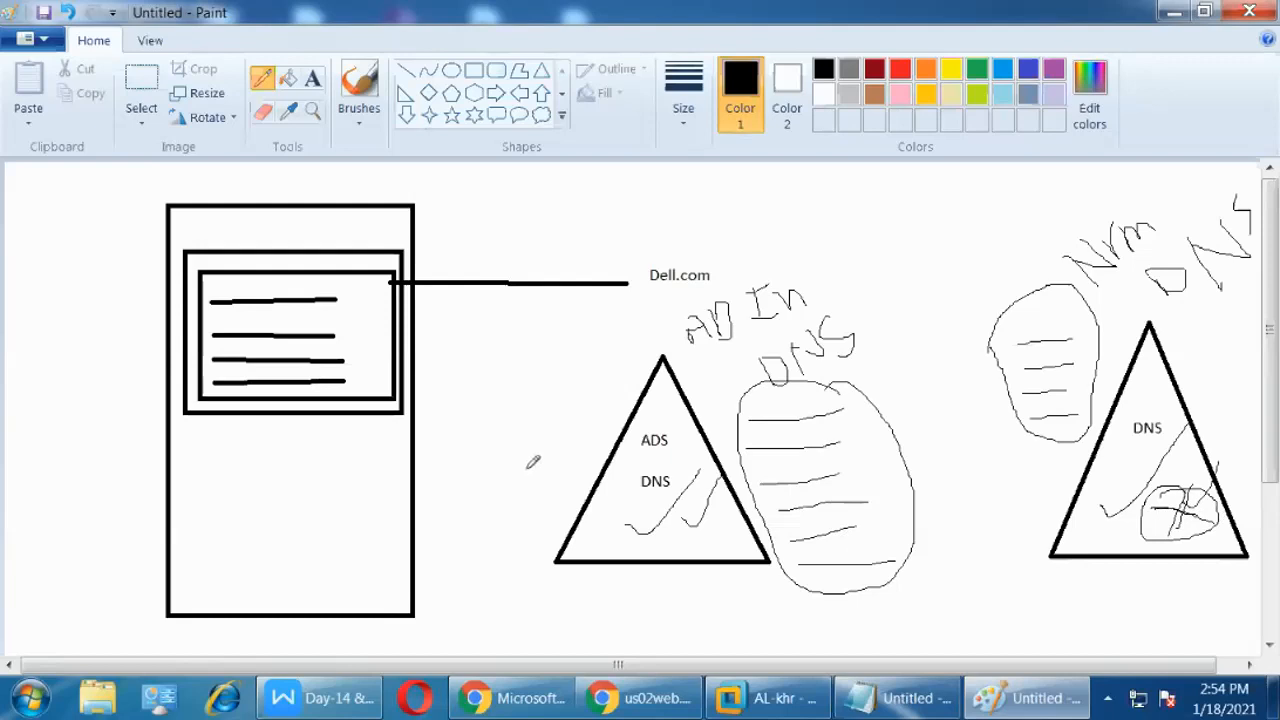
{"action": "mouse_move", "coordinate": [1157, 292]}
{"action": "left_mouse_down"}
{"action": "mouse_move", "coordinate": [1040, 488]}
{"action": "mouse_move", "coordinate": [1160, 626]}
{"action": "mouse_move", "coordinate": [1270, 541]}
{"action": "mouse_move", "coordinate": [1210, 358]}
{"action": "mouse_move", "coordinate": [1142, 296]}
{"action": "left_mouse_up"}
{"action": "mouse_move", "coordinate": [660, 345]}
{"action": "left_mouse_down"}
{"action": "mouse_move", "coordinate": [550, 525]}
{"action": "mouse_move", "coordinate": [866, 572]}
{"action": "mouse_move", "coordinate": [636, 263]}
{"action": "mouse_move", "coordinate": [603, 378]}
{"action": "left_mouse_up"}
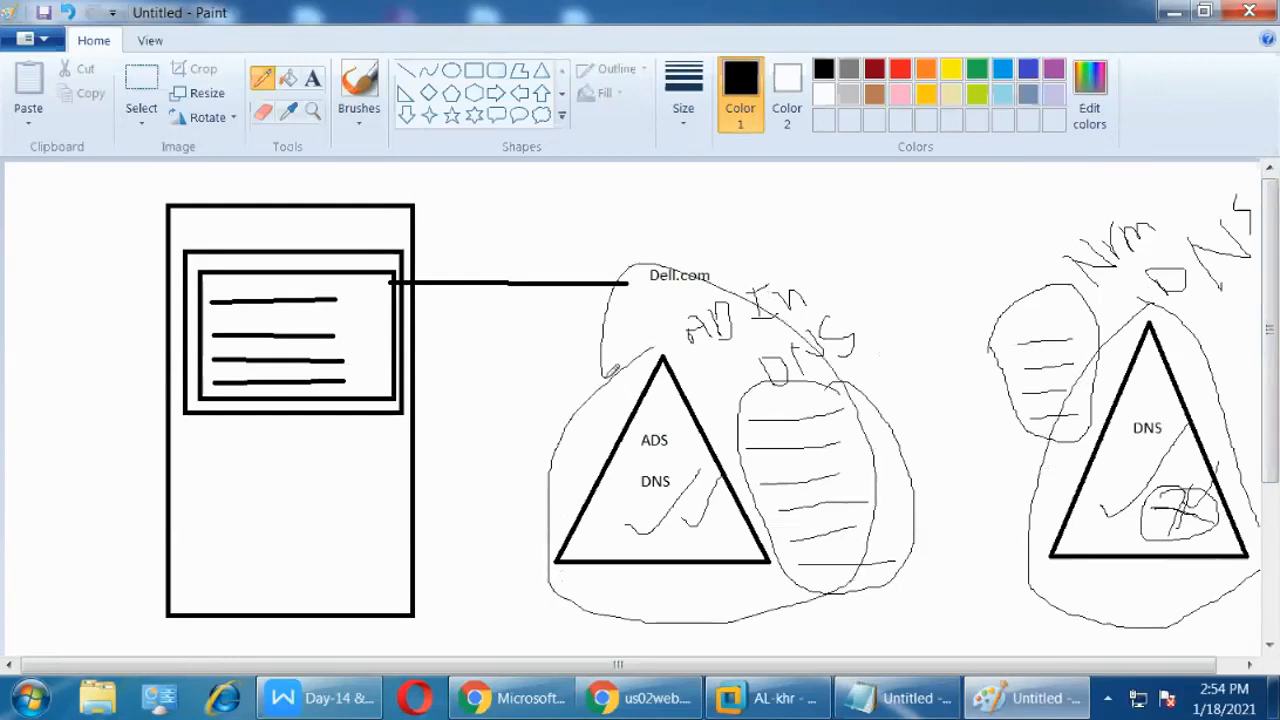
{"action": "left_click_drag", "start_coordinate": [966, 438], "coordinate": [1148, 266]}
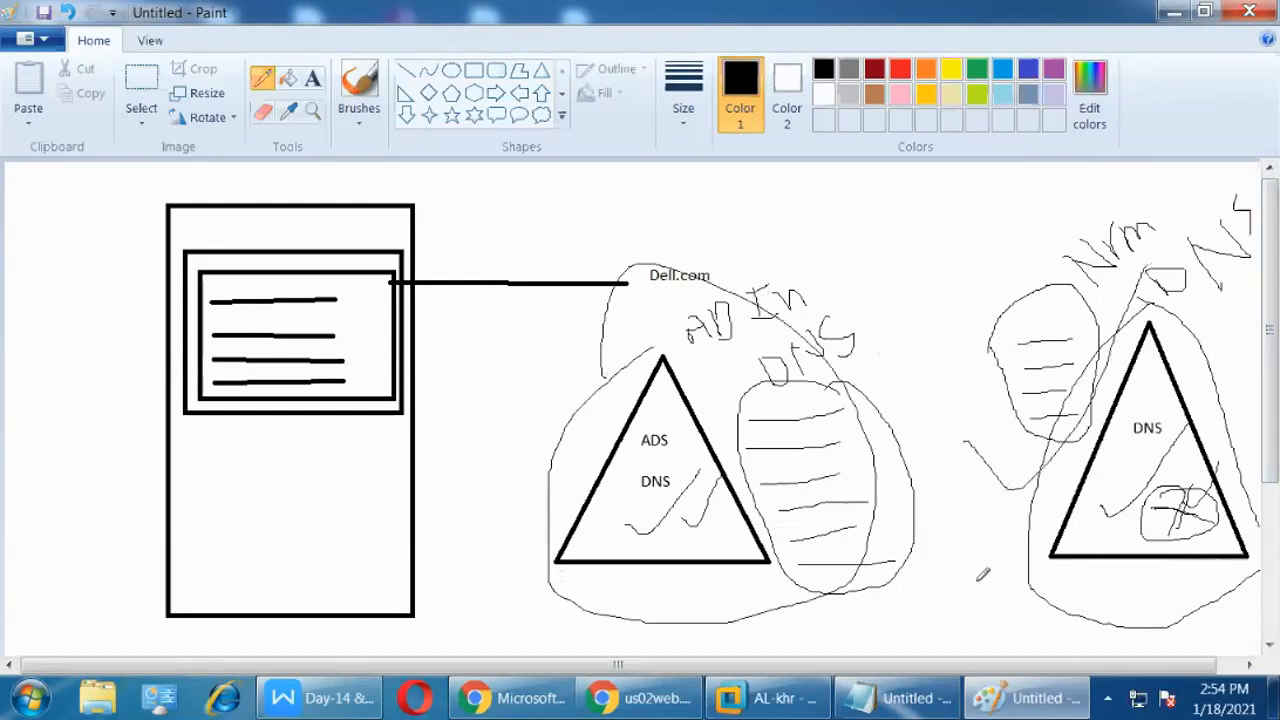
Mark the ADS label and check the DNS label in the Nrm DNS triangle, connecting the two with a pencil line that circles DNS.
{"action": "mouse_move", "coordinate": [662, 452]}
{"action": "left_mouse_down"}
{"action": "mouse_move", "coordinate": [660, 421]}
{"action": "mouse_move", "coordinate": [650, 439]}
{"action": "left_mouse_up"}
{"action": "left_click_drag", "start_coordinate": [1126, 425], "coordinate": [1171, 358]}
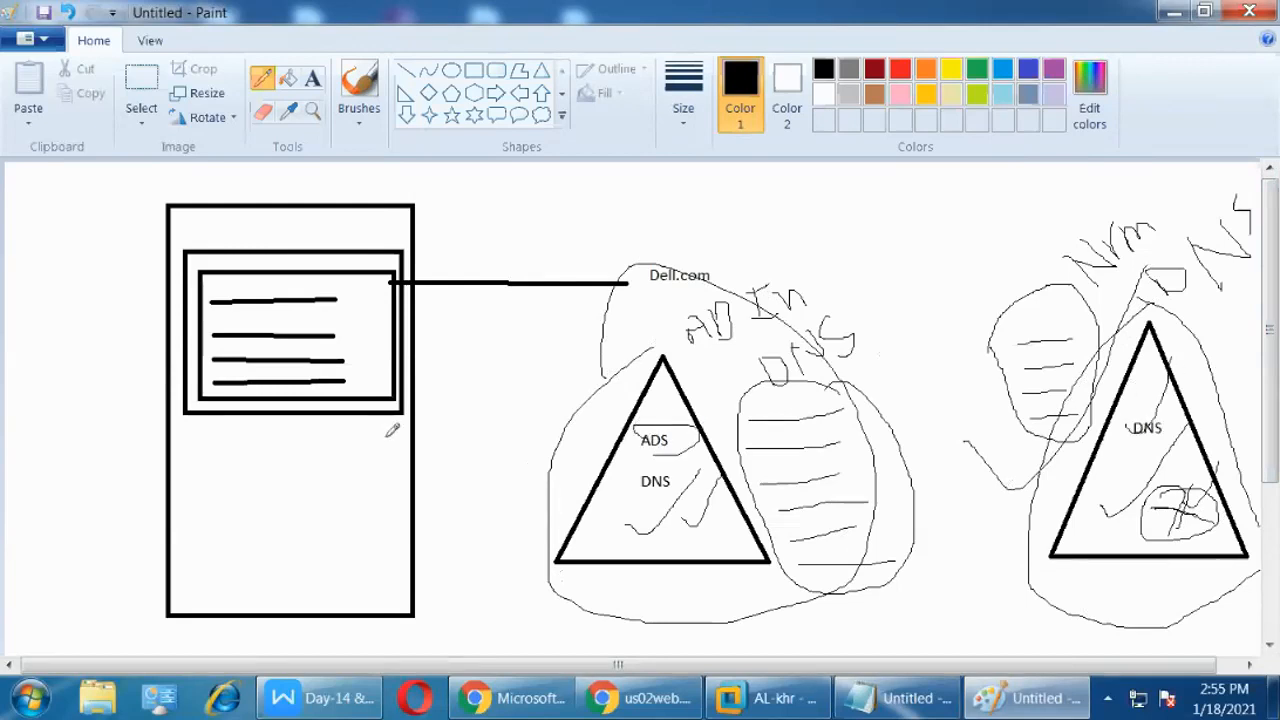
{"action": "mouse_move", "coordinate": [690, 437]}
{"action": "left_mouse_down"}
{"action": "mouse_move", "coordinate": [1150, 402]}
{"action": "mouse_move", "coordinate": [1195, 432]}
{"action": "mouse_move", "coordinate": [1124, 402]}
{"action": "left_mouse_up"}
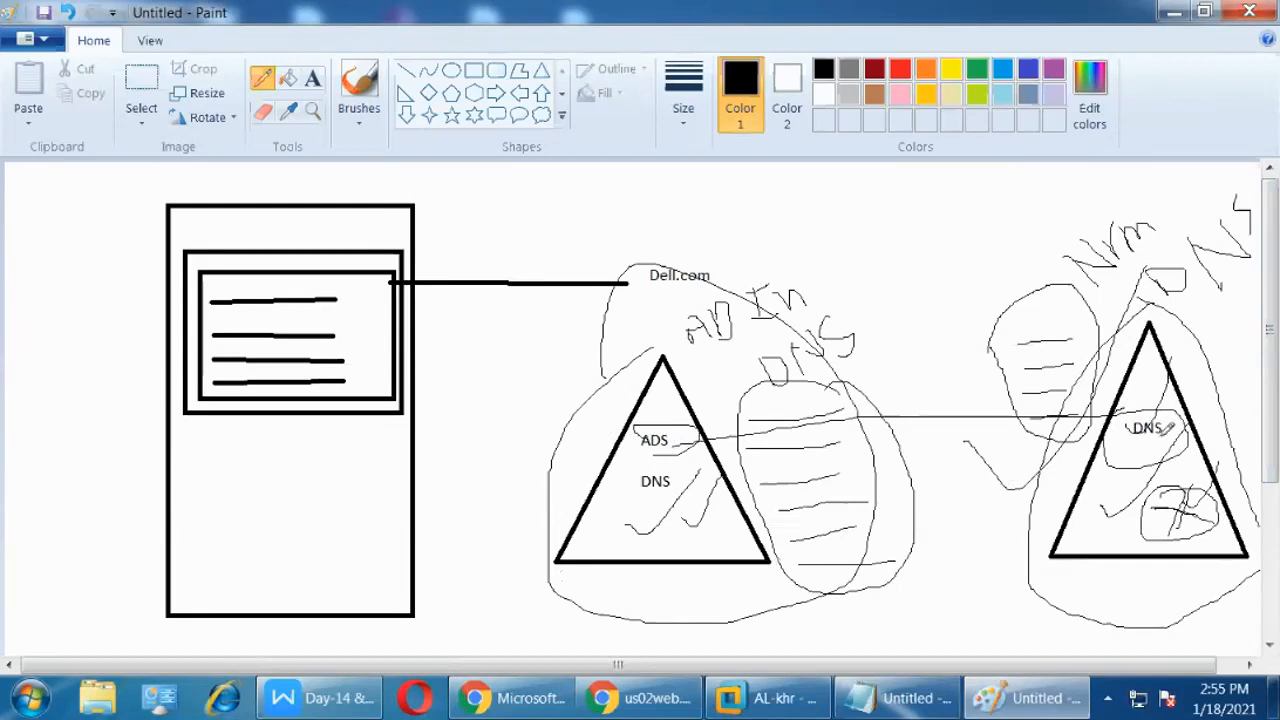
Switch to the Day-14 & 15-DNS.pdf slides and read from Active Directory Integrated zones to the What are Service Records slide.
{"action": "left_click", "coordinate": [1174, 14]}
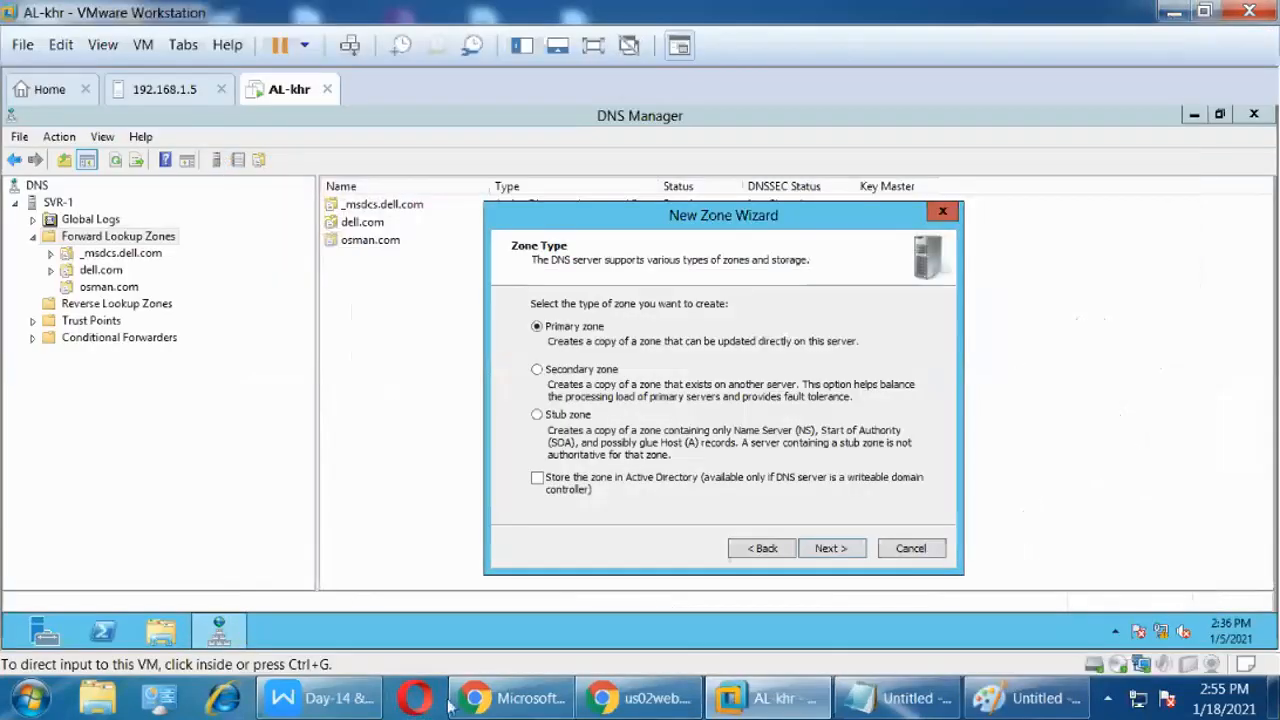
{"action": "left_click", "coordinate": [310, 707]}
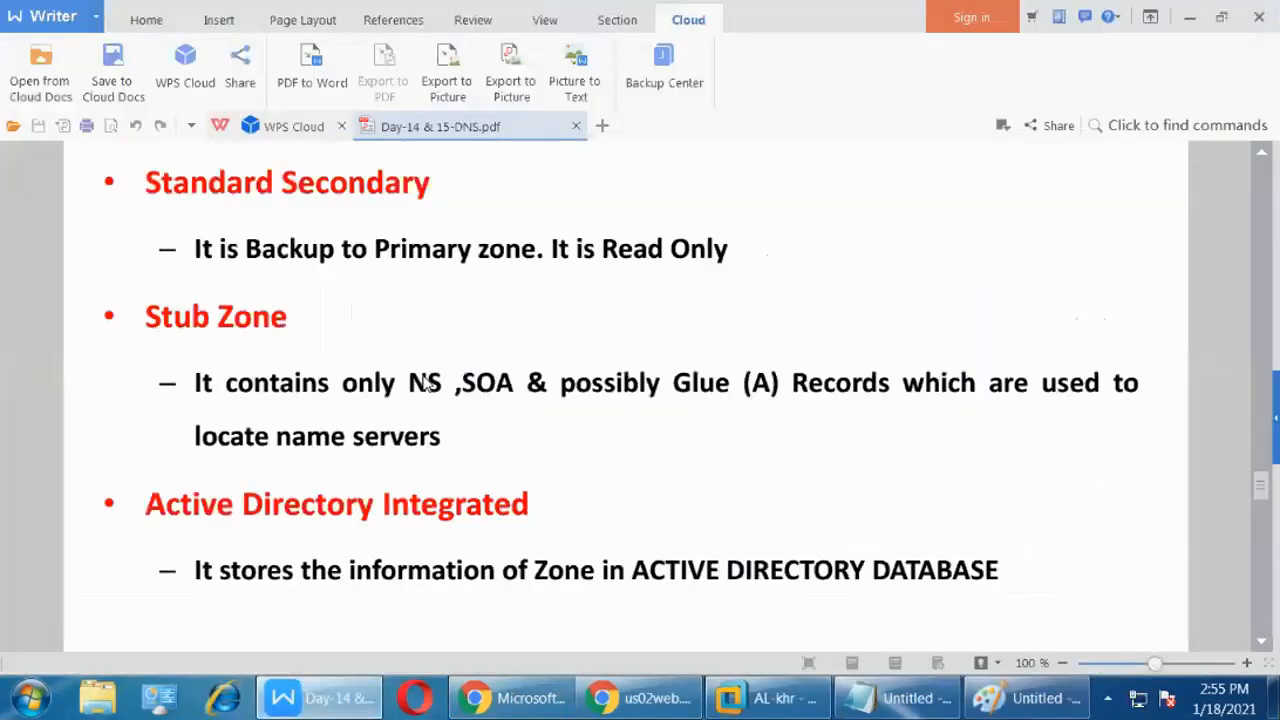
{"action": "scroll", "coordinate": [251, 423], "scroll_direction": "down", "scroll_amount": 3}
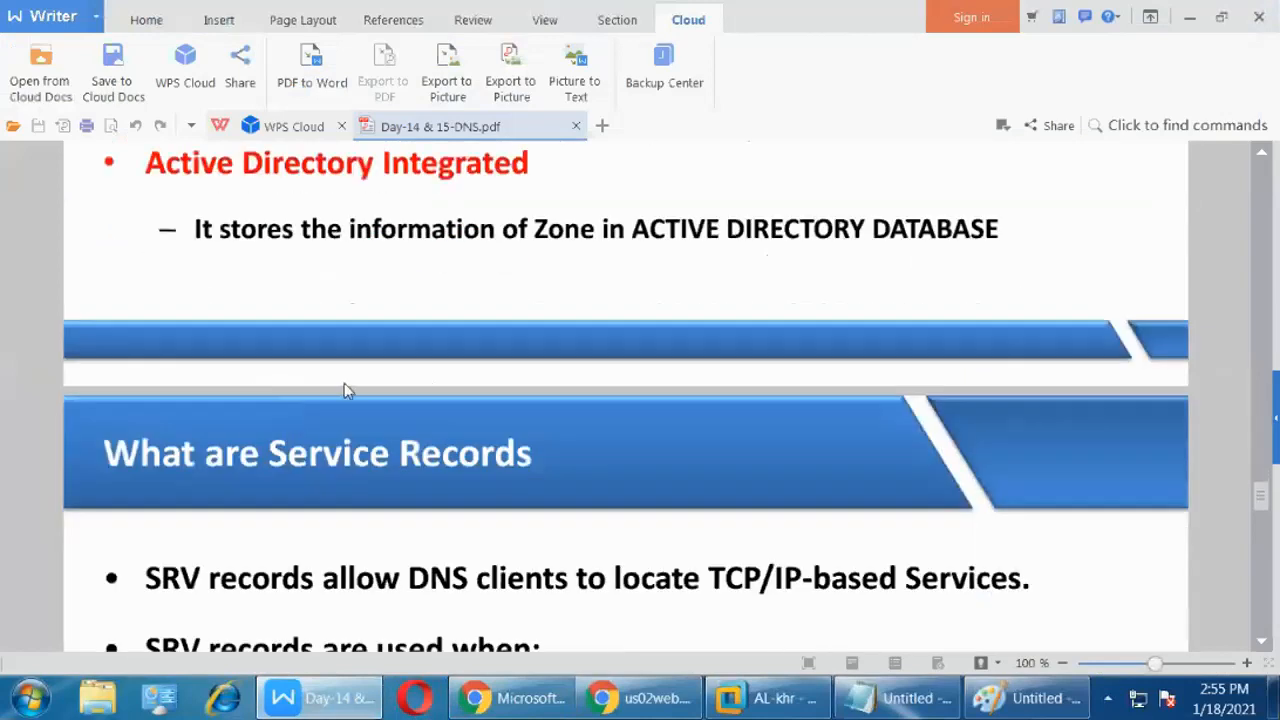
{"action": "scroll", "coordinate": [457, 429], "scroll_direction": "down", "scroll_amount": 1}
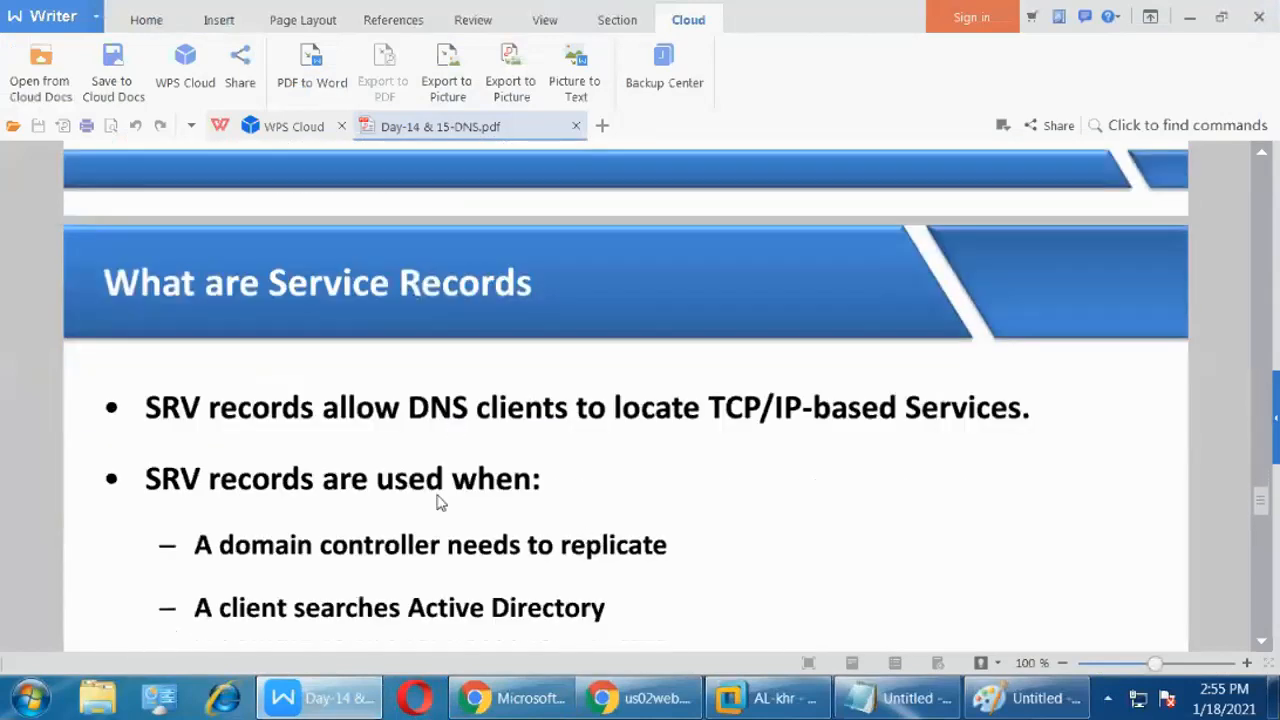
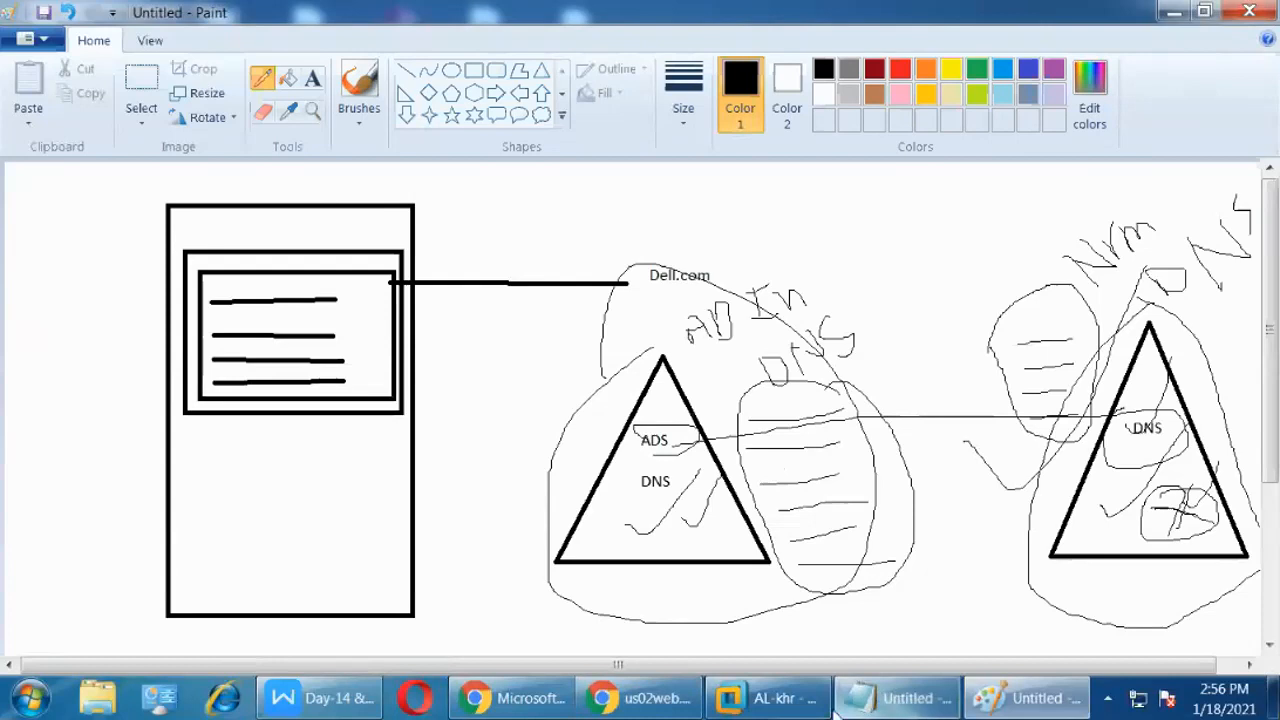
Switch to DNS Manager and start a new primary reverse lookup zone that is not stored in Active Directory.
{"action": "left_click", "coordinate": [765, 698]}
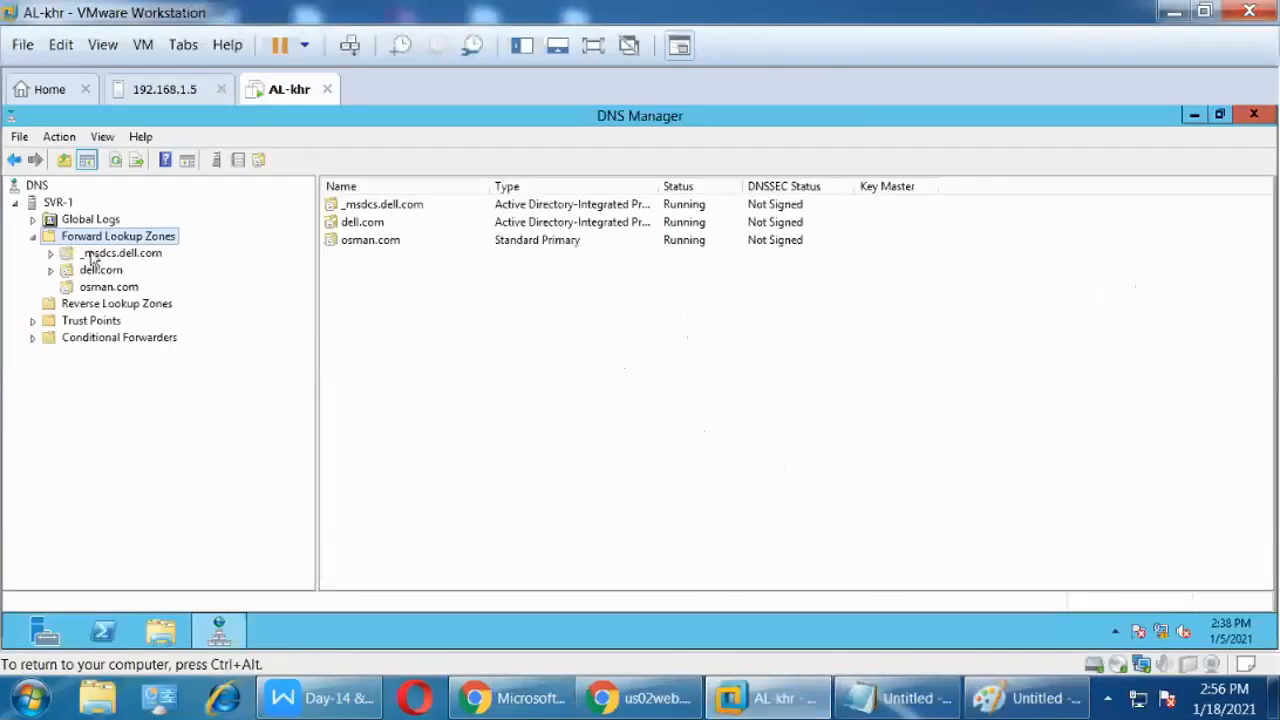
{"action": "left_click", "coordinate": [160, 308]}
{"action": "right_click", "coordinate": [133, 315]}
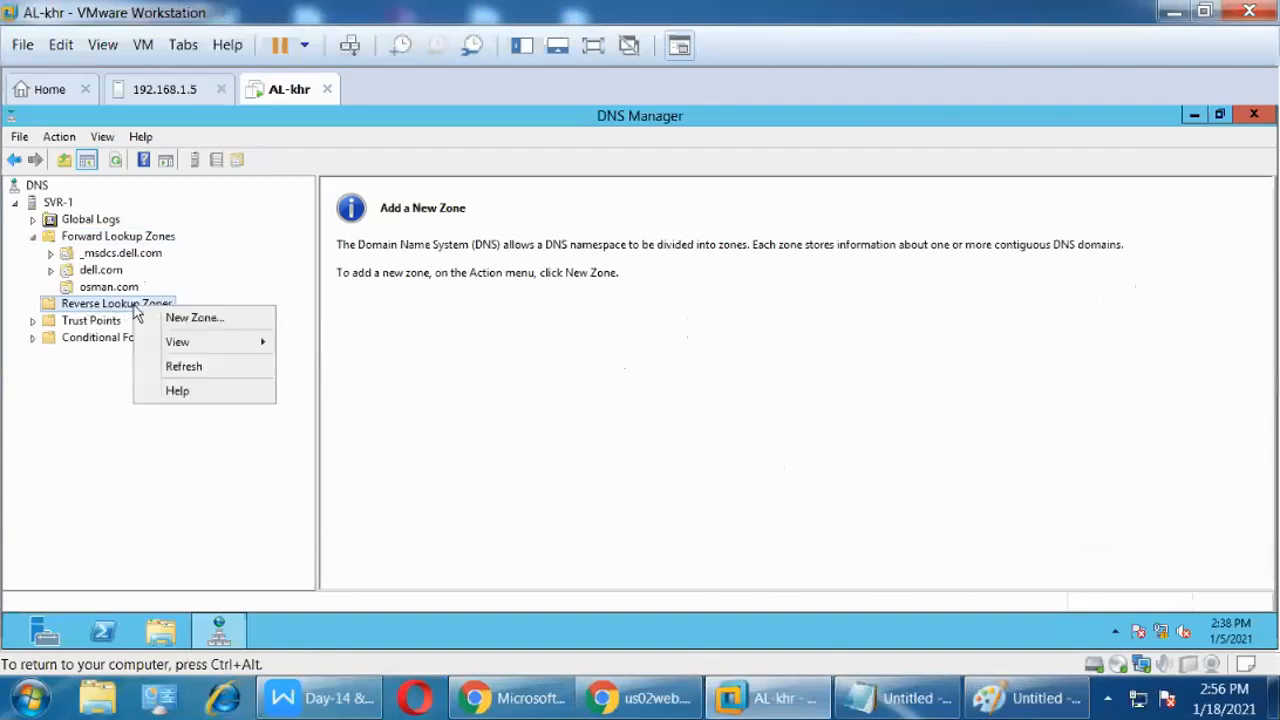
{"action": "left_click", "coordinate": [190, 317]}
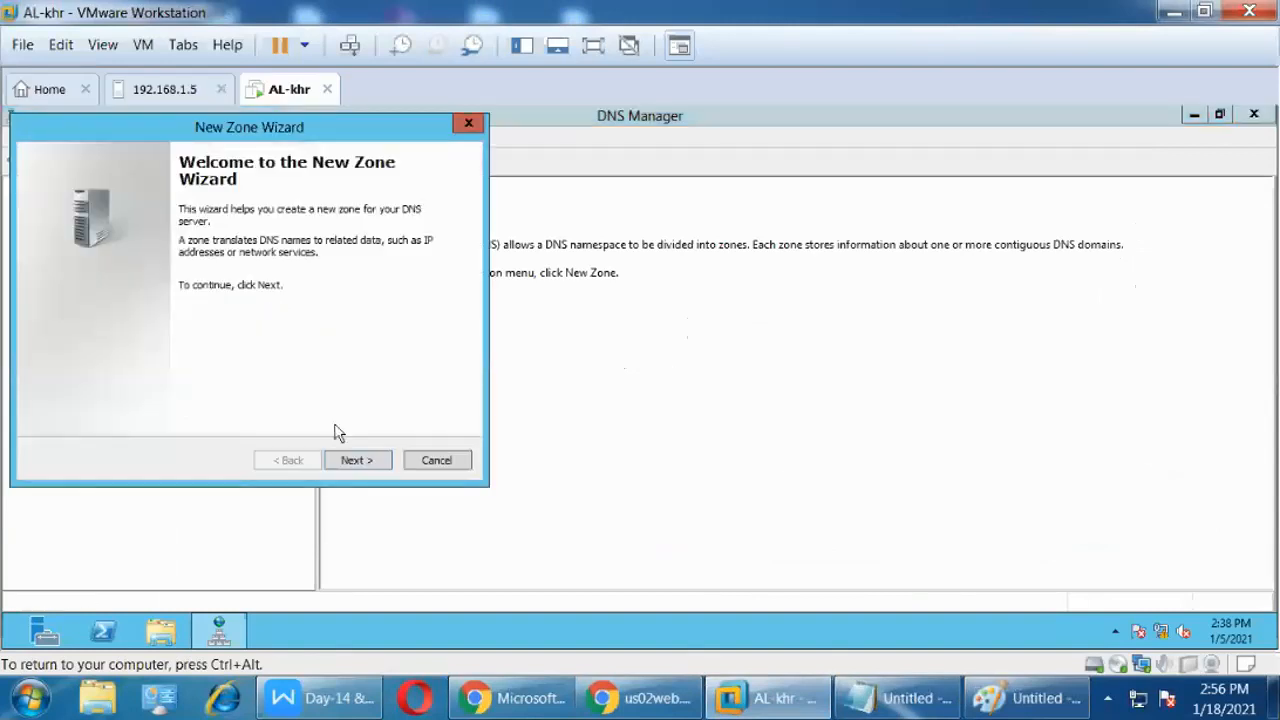
{"action": "left_click", "coordinate": [380, 461]}
{"action": "left_click_drag", "start_coordinate": [205, 126], "coordinate": [587, 170]}
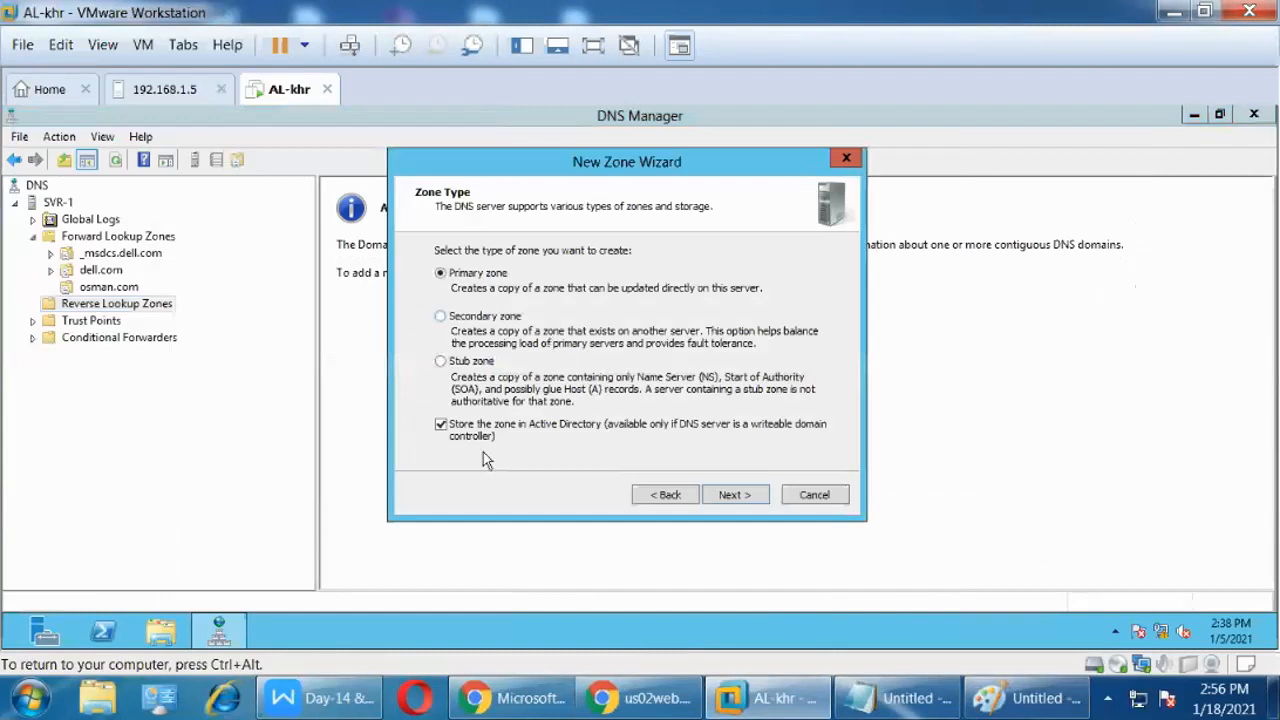
{"action": "left_click", "coordinate": [441, 424]}
{"action": "left_click", "coordinate": [754, 493]}
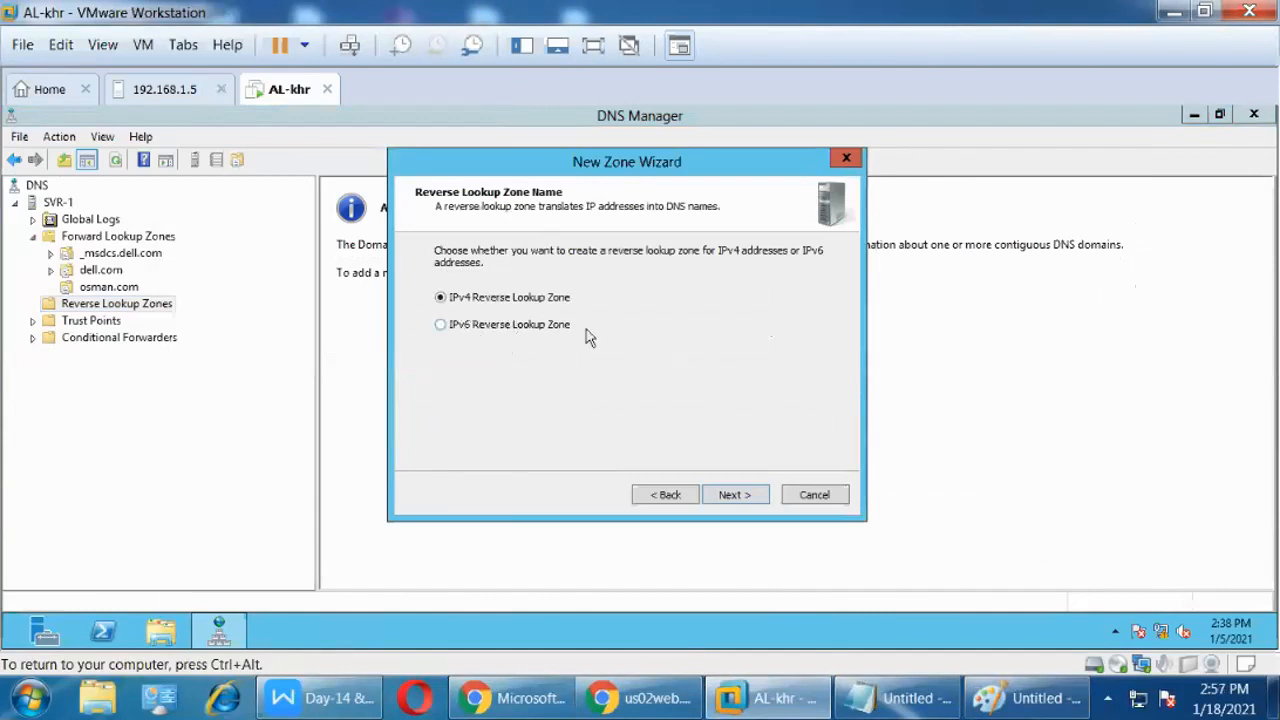
Choose an IPv4 reverse lookup zone, view the network ID page, and cancel the New Zone Wizard.
{"action": "left_click", "coordinate": [532, 329]}
{"action": "left_click", "coordinate": [525, 307]}
{"action": "left_click", "coordinate": [733, 495]}
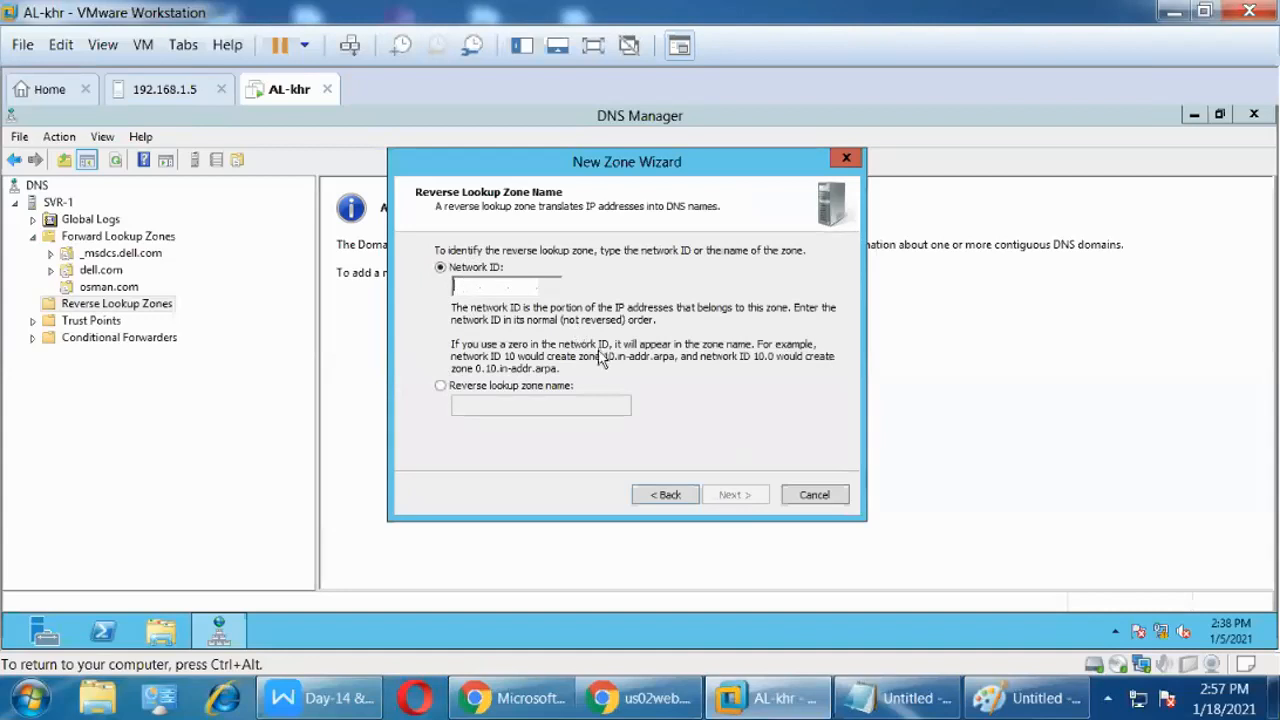
{"action": "left_click", "coordinate": [815, 495]}
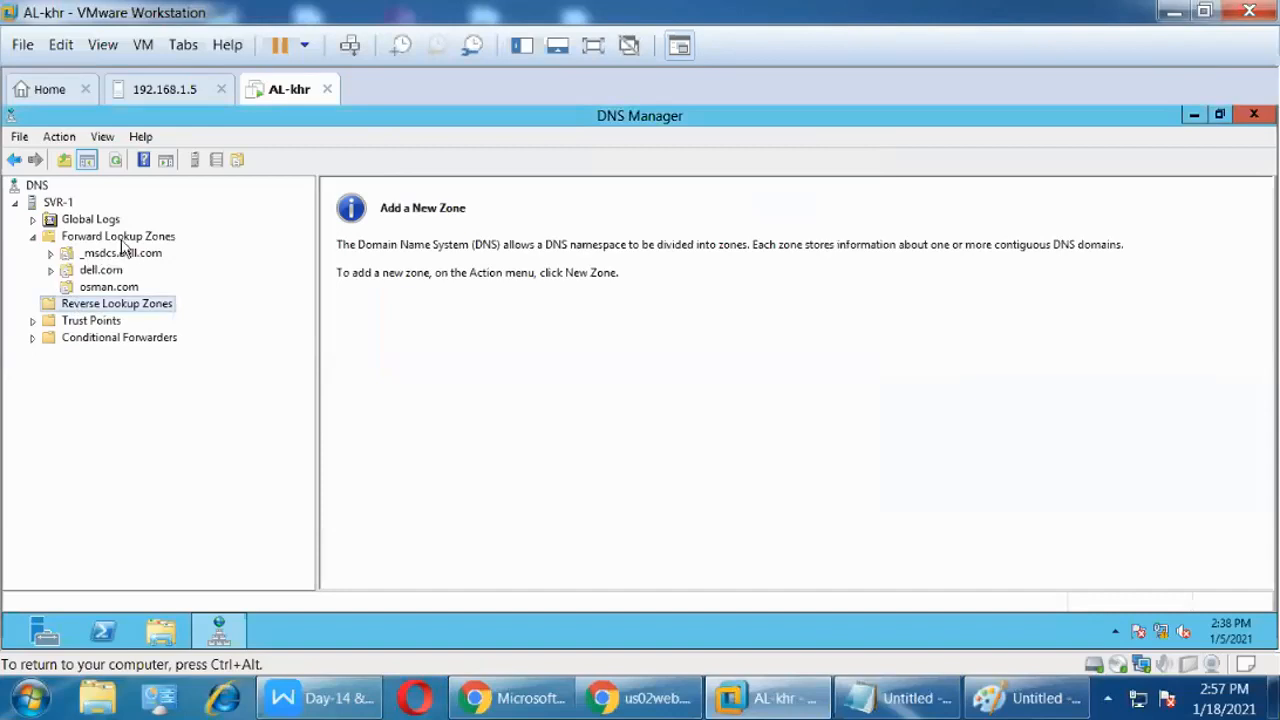
Start a new primary forward lookup zone without Active Directory storage and proceed to its zone name.
{"action": "right_click", "coordinate": [124, 241]}
{"action": "left_click", "coordinate": [188, 251]}
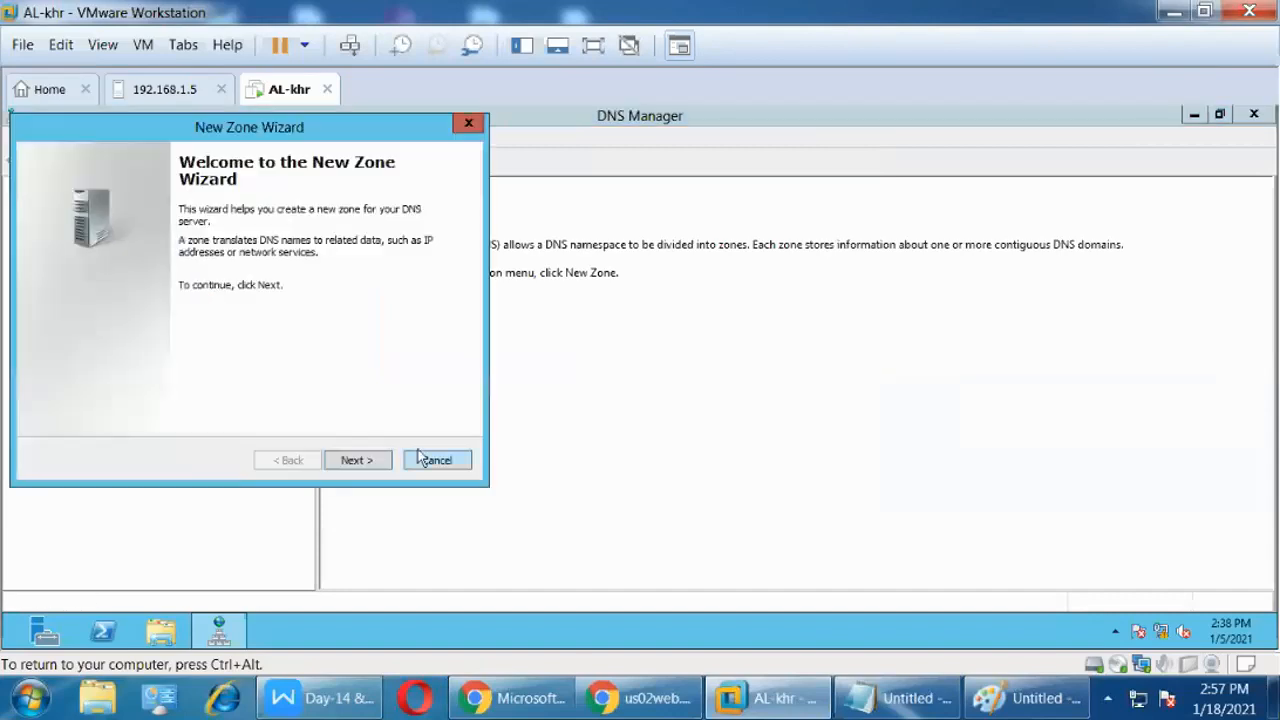
{"action": "left_click", "coordinate": [371, 452]}
{"action": "left_click", "coordinate": [76, 393]}
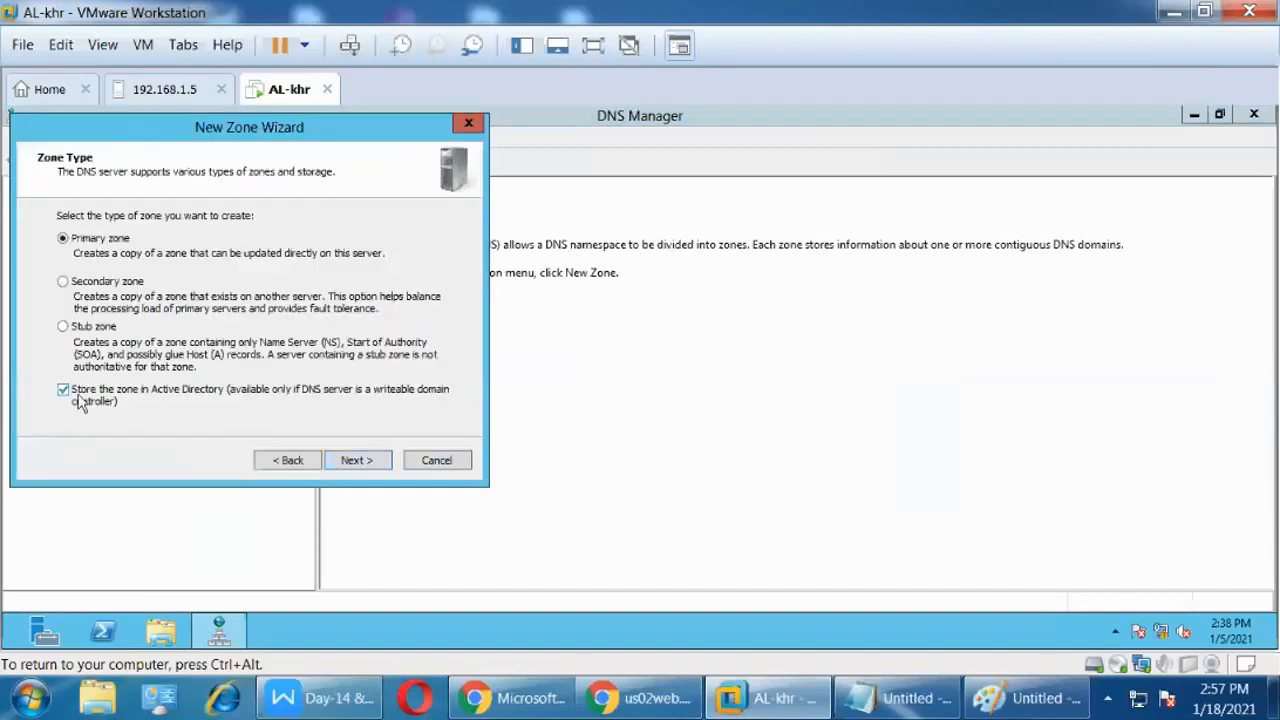
{"action": "left_click", "coordinate": [352, 462]}
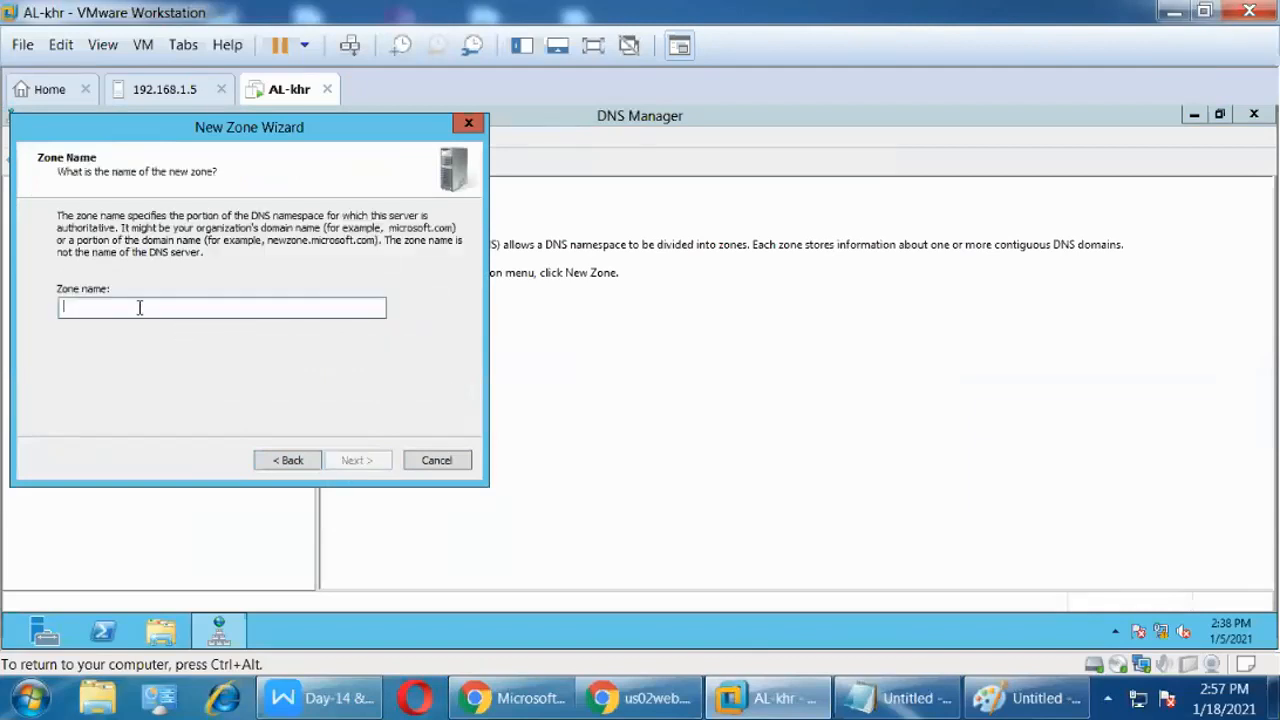
Cancel the forward zone wizard, preview a new primary reverse lookup zone without Active Directory storage up to the IPv4/IPv6 choice, and cancel it.
{"action": "left_click", "coordinate": [449, 464]}
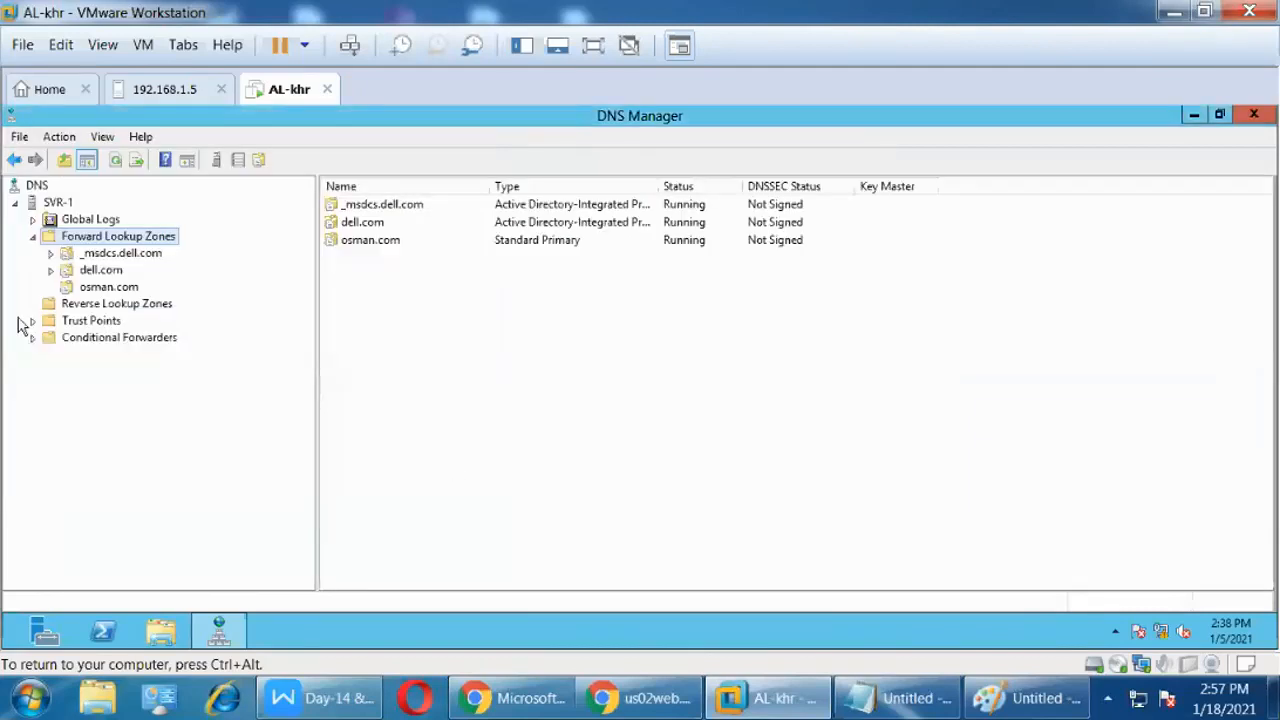
{"action": "left_click", "coordinate": [110, 303]}
{"action": "right_click", "coordinate": [110, 303]}
{"action": "left_click", "coordinate": [195, 314]}
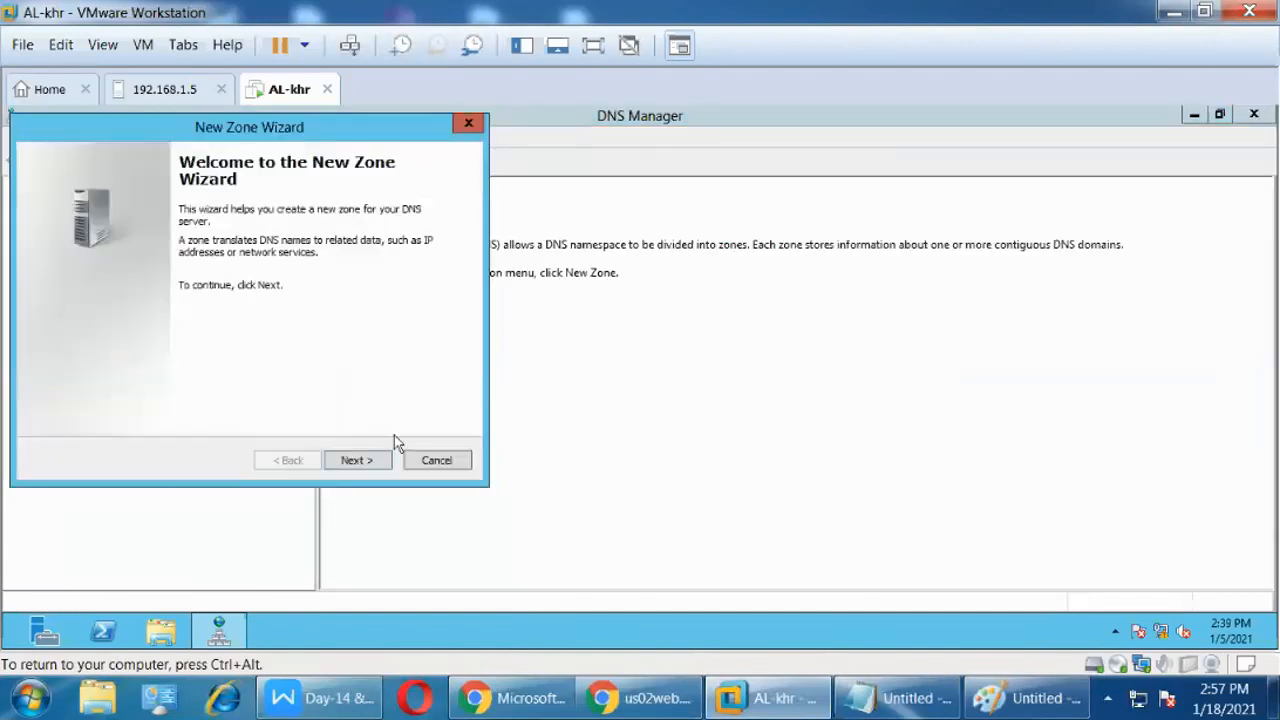
{"action": "left_click", "coordinate": [354, 461]}
{"action": "left_click", "coordinate": [64, 392]}
{"action": "left_click", "coordinate": [352, 461]}
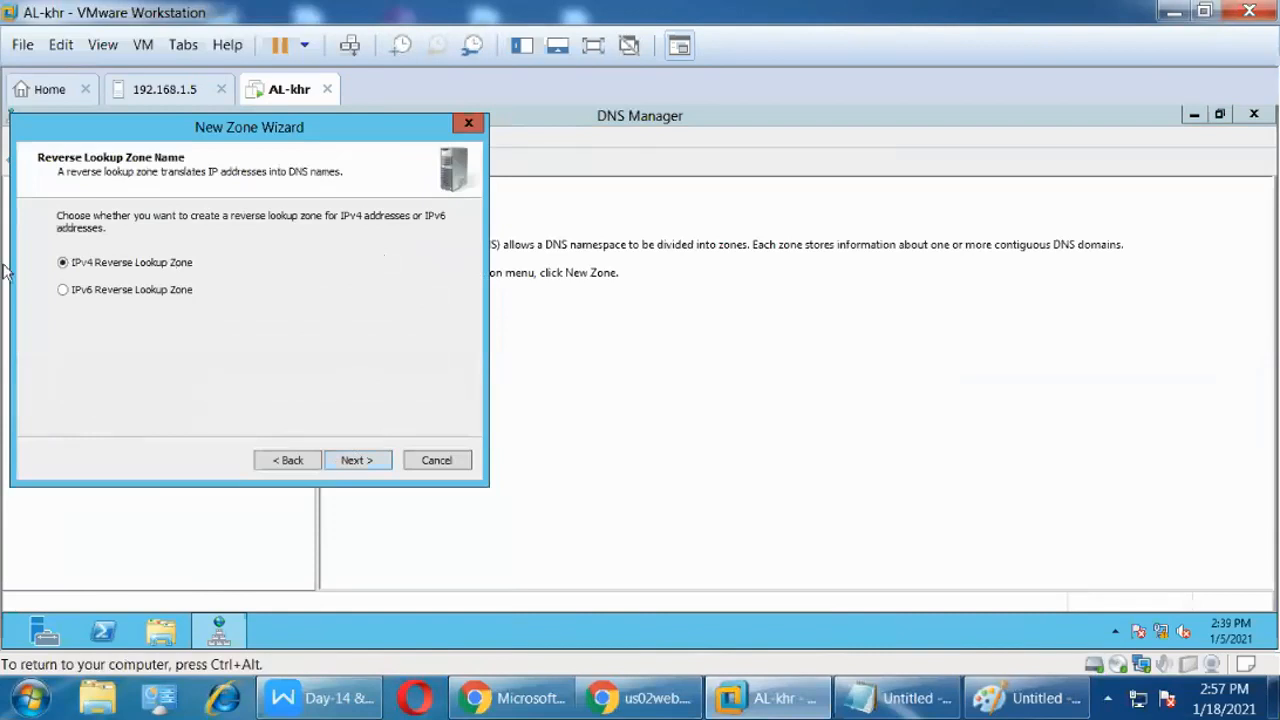
{"action": "left_click", "coordinate": [440, 464]}
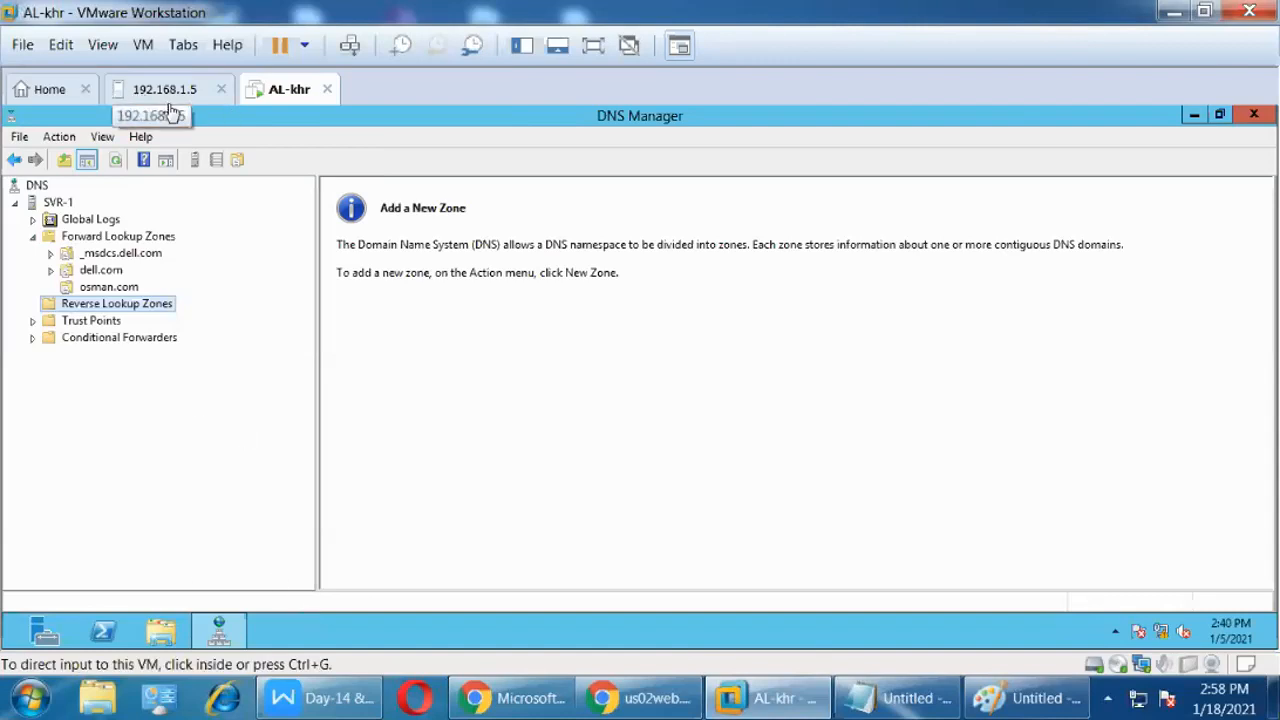
Switch to Paint to review the sketch of Active Directory integrated versus normal DNS, and return to VMware Workstation.
{"action": "left_click", "coordinate": [382, 388]}
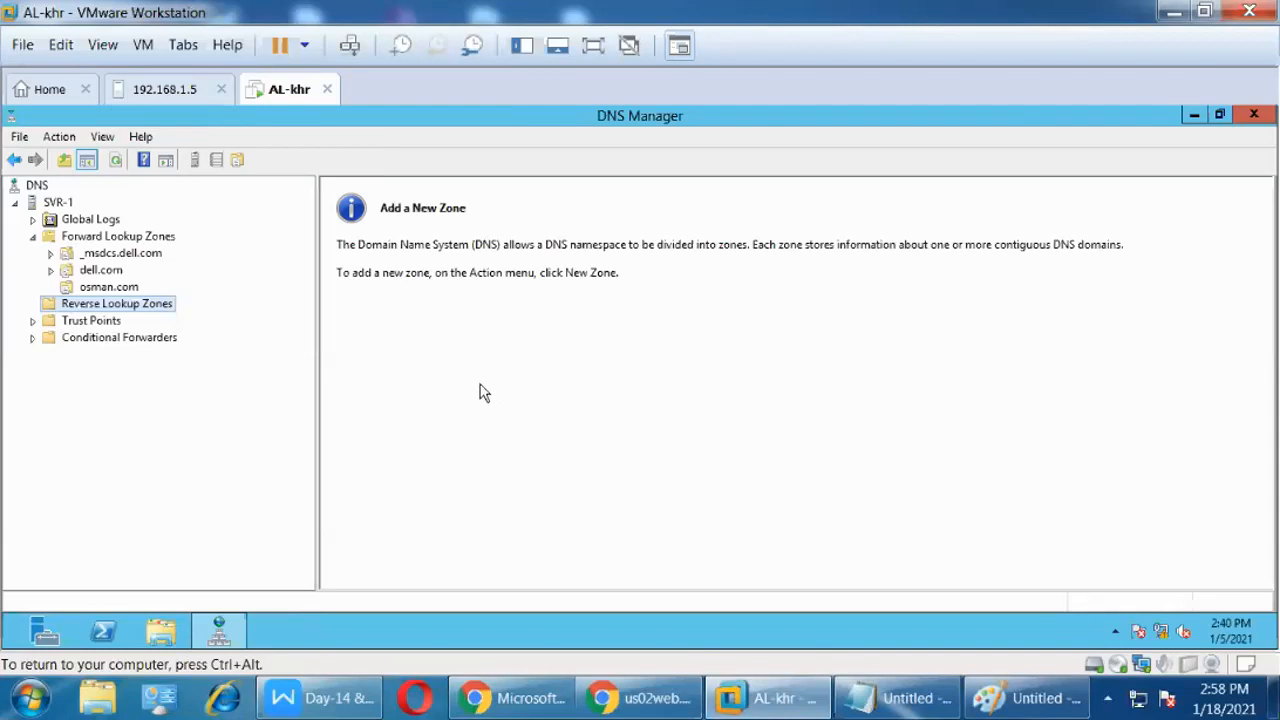
{"action": "left_click", "coordinate": [1024, 706]}
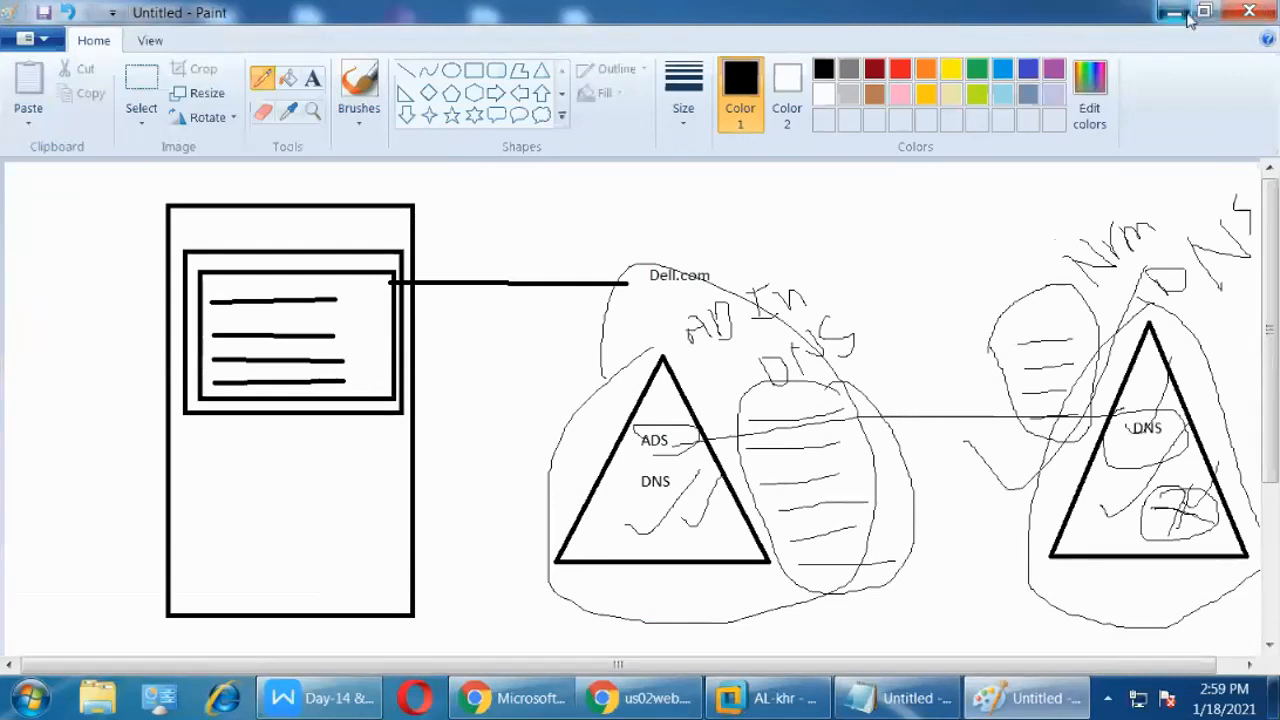
{"action": "left_click", "coordinate": [1174, 14]}
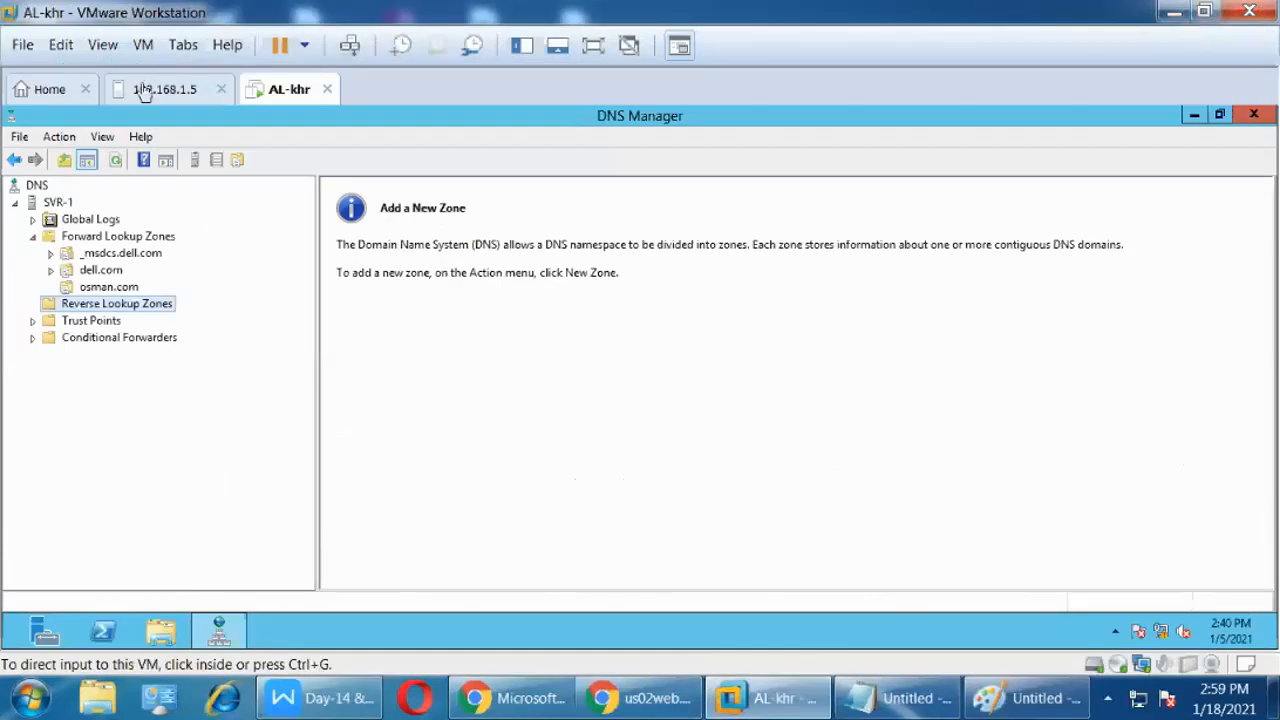
Close DNS Manager on the AL-khr virtual machine and show the 192.168.1.5 host overview.
{"action": "left_click", "coordinate": [145, 90]}
{"action": "left_click", "coordinate": [287, 89]}
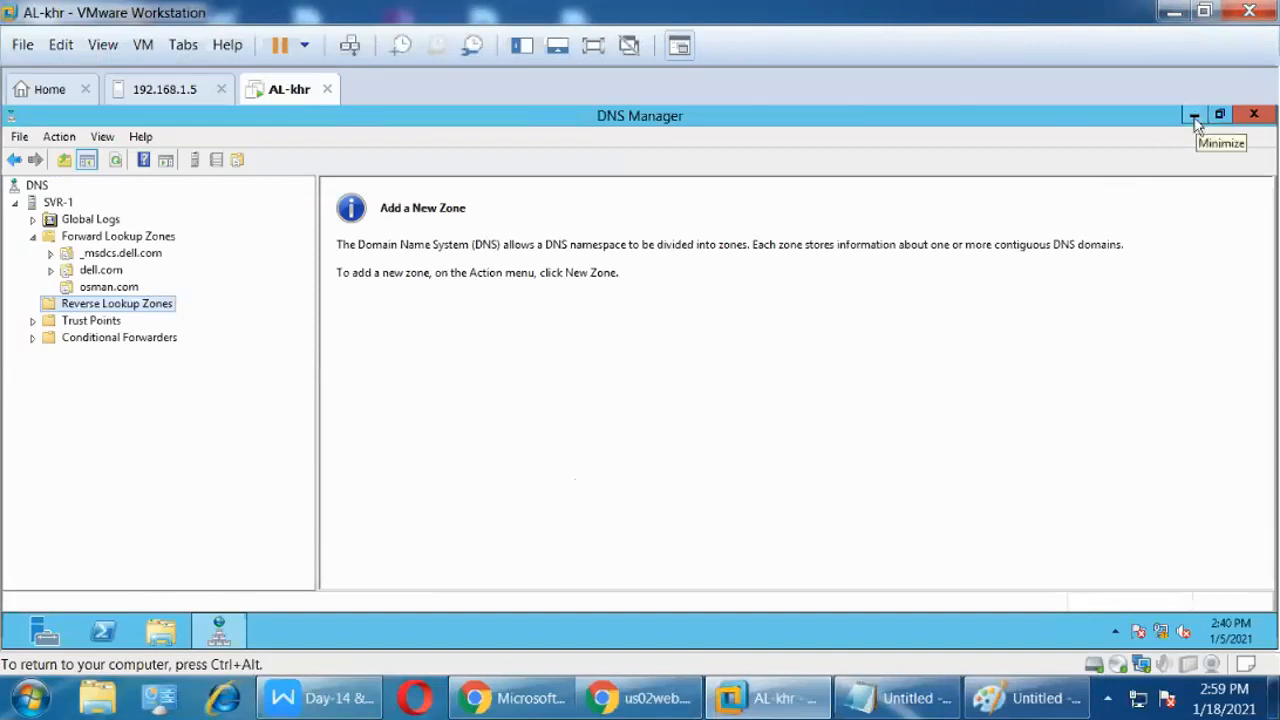
{"action": "left_click", "coordinate": [1250, 117]}
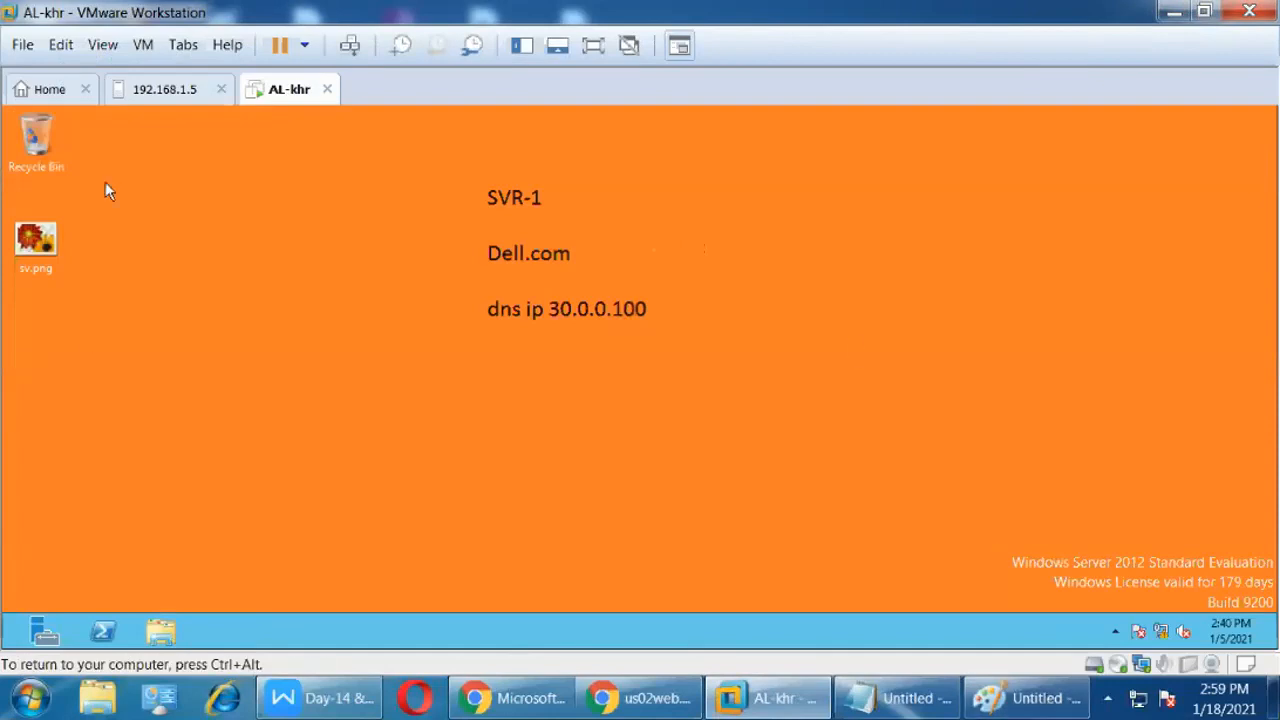
{"action": "left_click", "coordinate": [178, 92]}
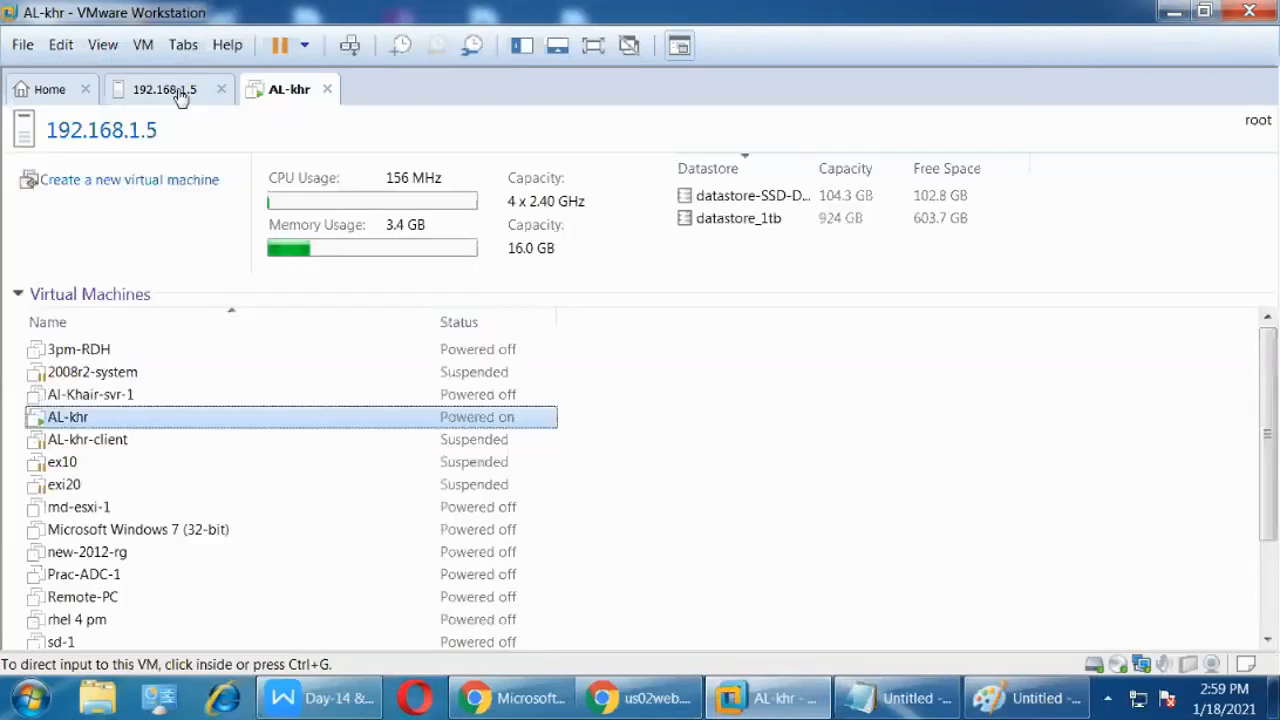
Switch to the Day-14 & 15-DNS.pdf slides and go back from Zone Types to the Pointer, MX and SRV record descriptions.
{"action": "left_click", "coordinate": [328, 704]}
{"action": "scroll", "coordinate": [560, 290], "scroll_direction": "down", "scroll_amount": 3}
{"action": "scroll", "coordinate": [610, 360], "scroll_direction": "up", "scroll_amount": 6}
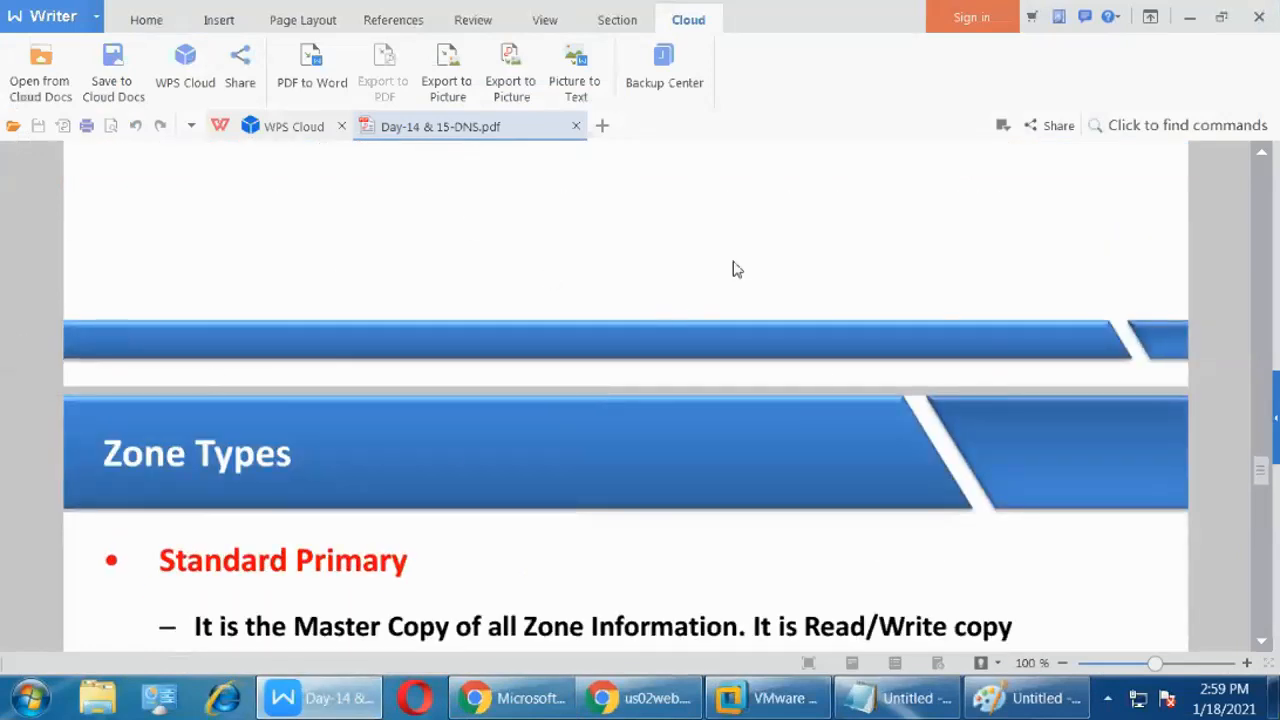
{"action": "scroll", "coordinate": [480, 277], "scroll_direction": "up", "scroll_amount": 5}
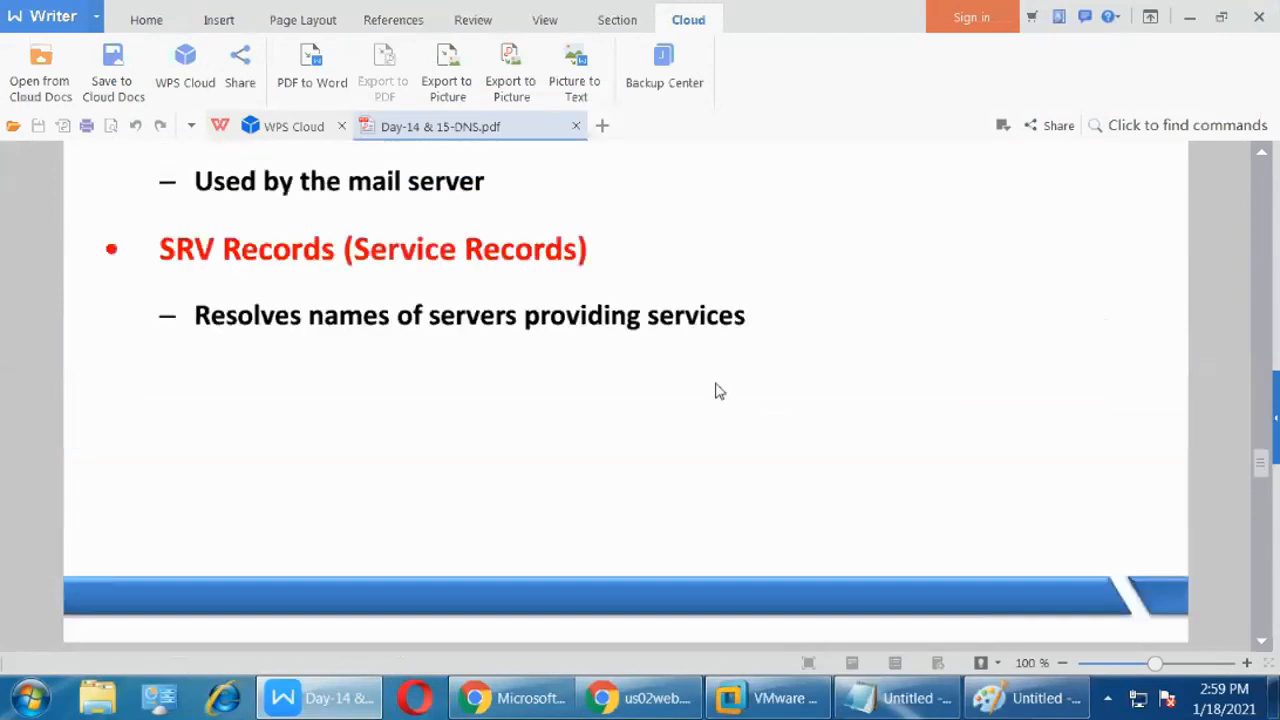
{"action": "scroll", "coordinate": [717, 389], "scroll_direction": "up", "scroll_amount": 3}
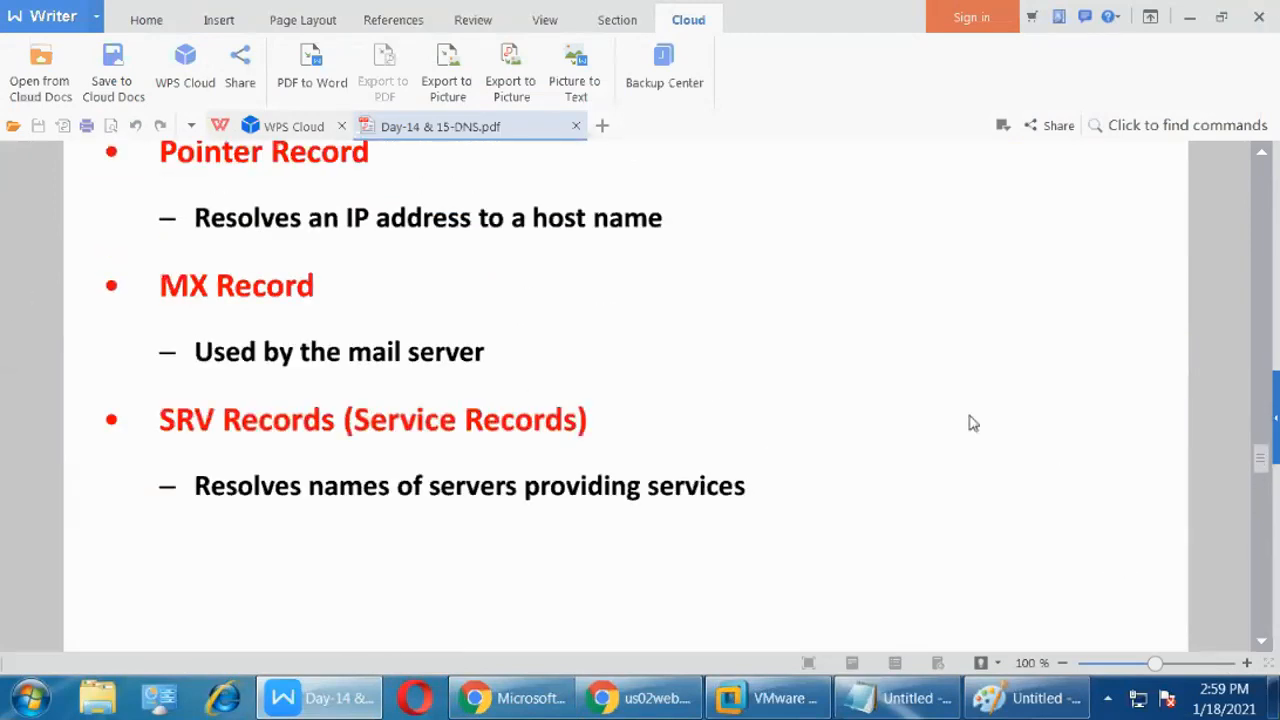
Minimize the DNS slides, VMware Workstation and the Notepad notes to reach the desktop.
{"action": "left_click", "coordinate": [1202, 22]}
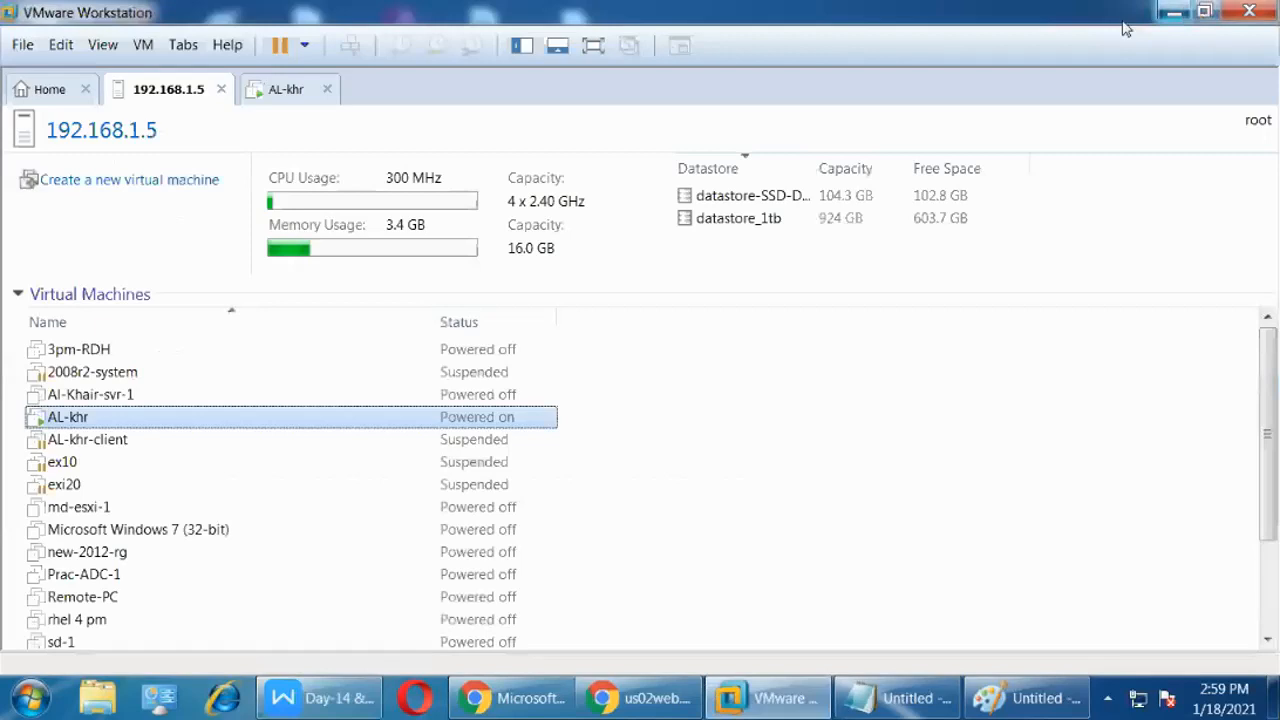
{"action": "left_click", "coordinate": [1174, 10]}
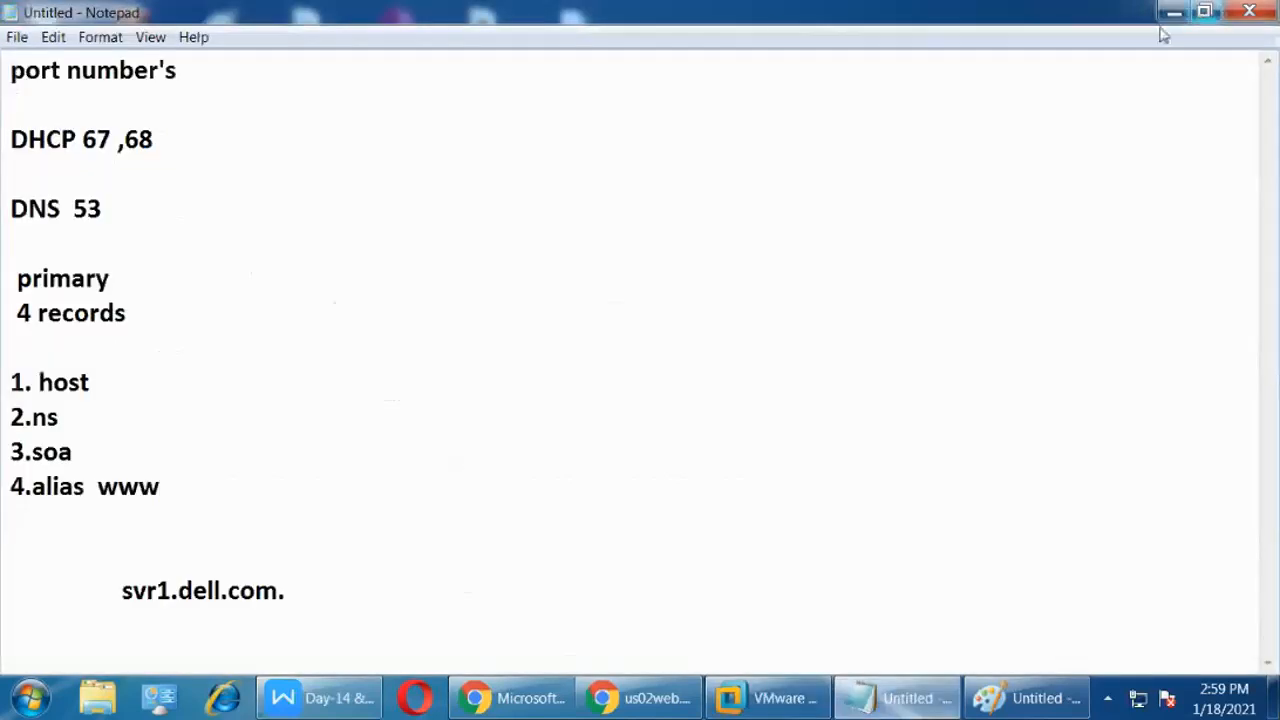
{"action": "left_click", "coordinate": [1172, 12]}
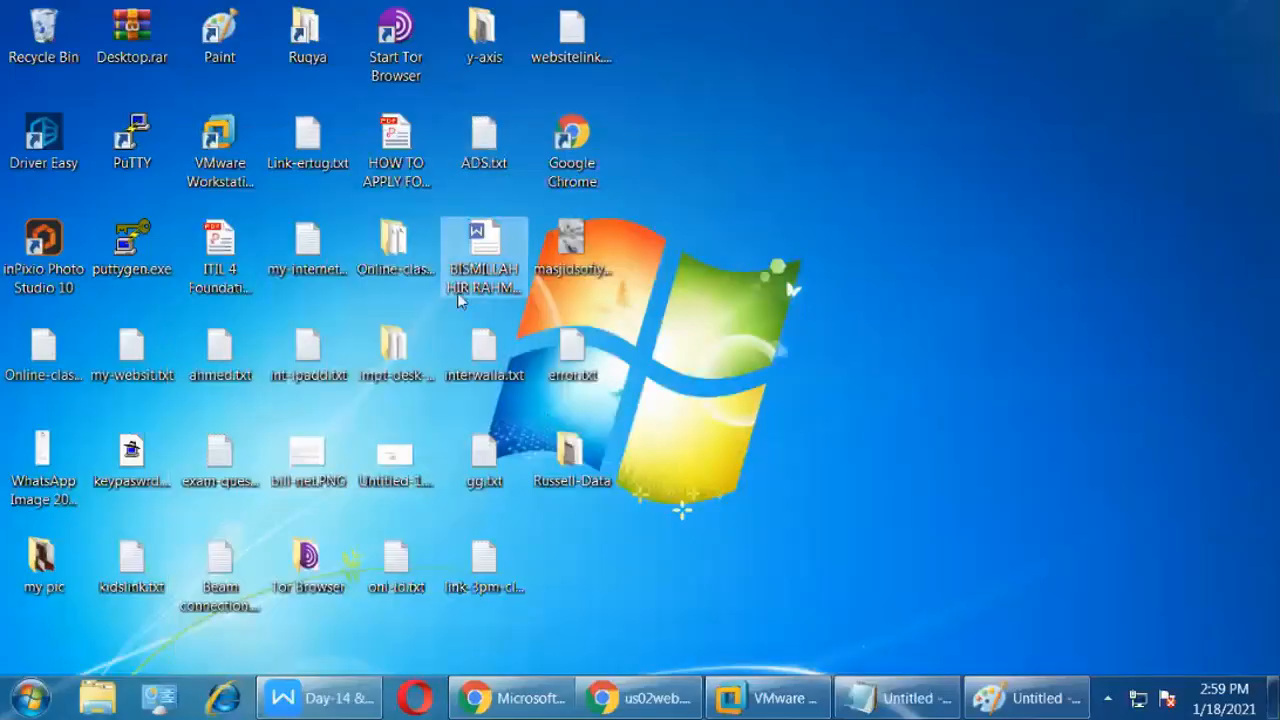
Open svr-admin.JPG from the Online-class-Data folder to read the server course topics, minimize the image and close the folder.
{"action": "double_click", "coordinate": [420, 256]}
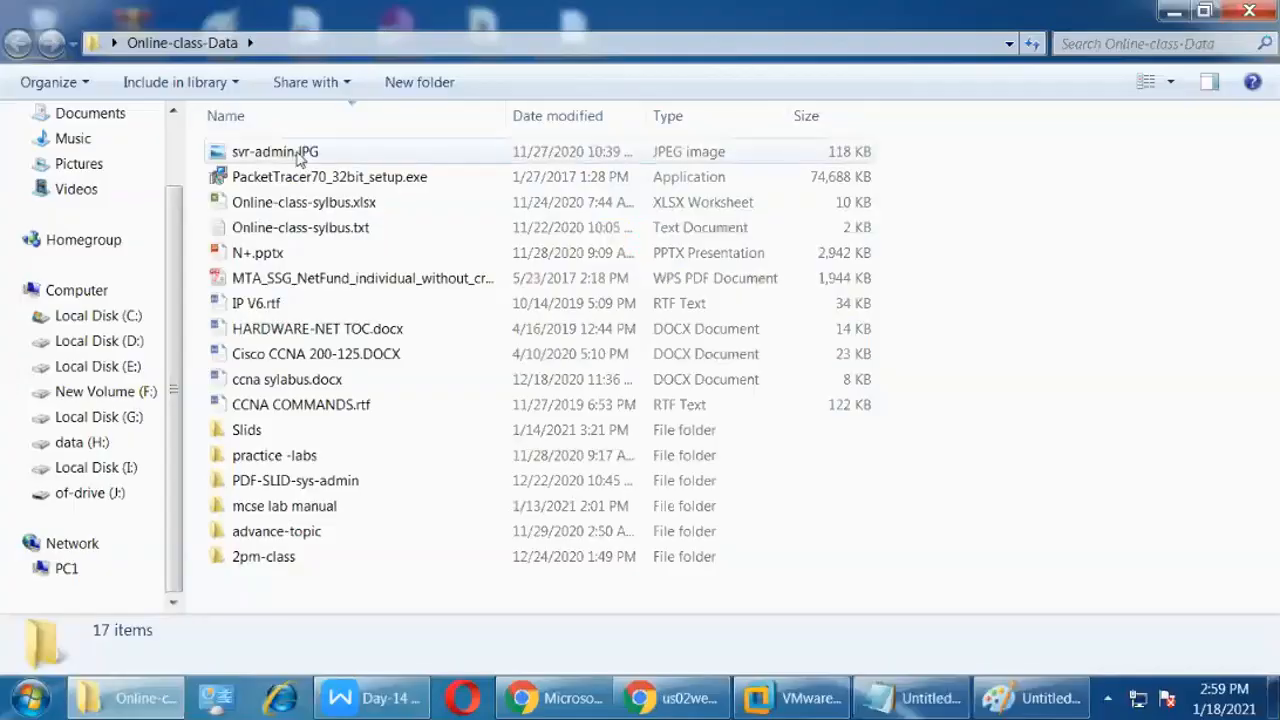
{"action": "left_click", "coordinate": [298, 156]}
{"action": "double_click", "coordinate": [298, 156]}
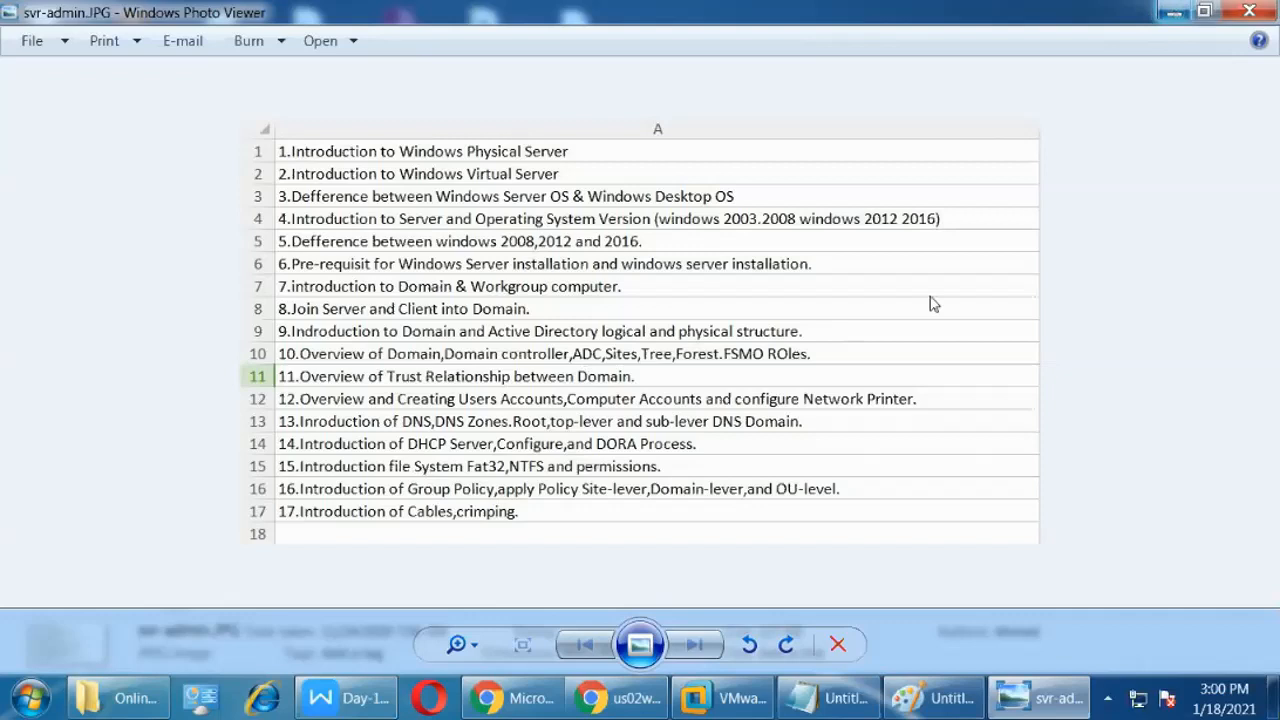
{"action": "left_click", "coordinate": [1175, 14]}
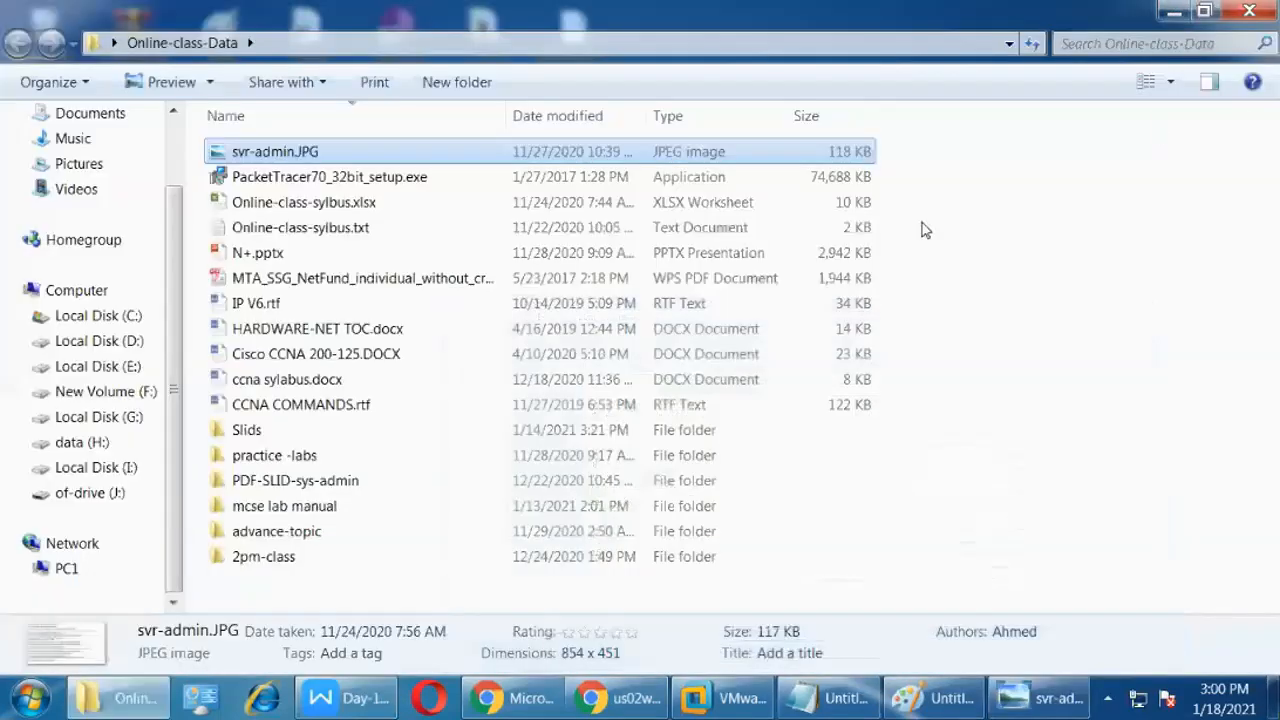
{"action": "left_click", "coordinate": [1262, 12]}
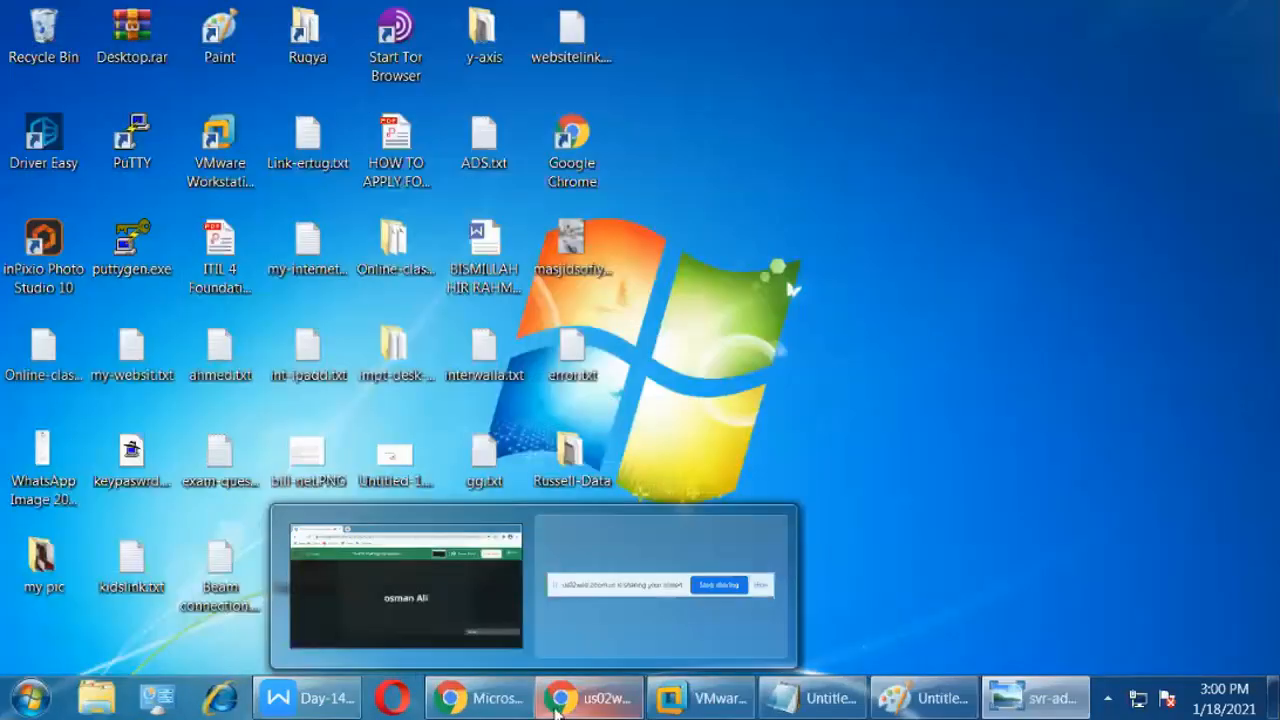
Switch to the Zoom meeting in Chrome to check on the participants, and minimize it.
{"action": "left_click", "coordinate": [490, 698]}
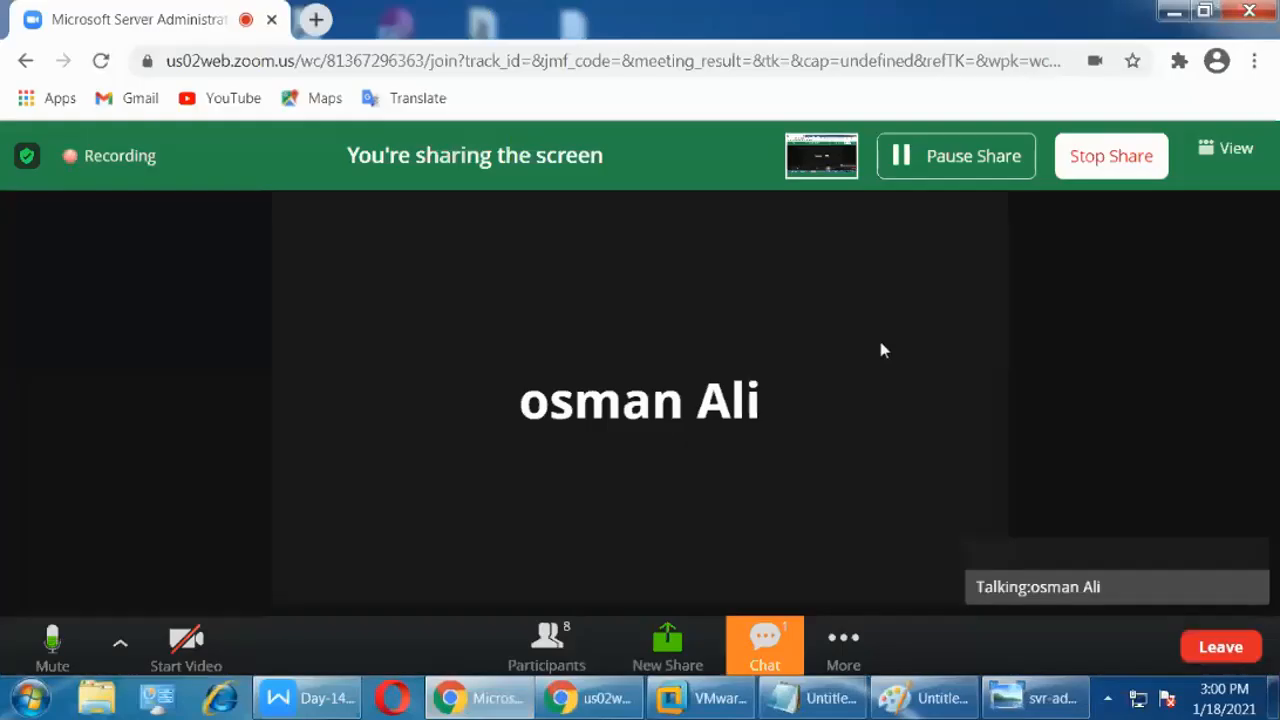
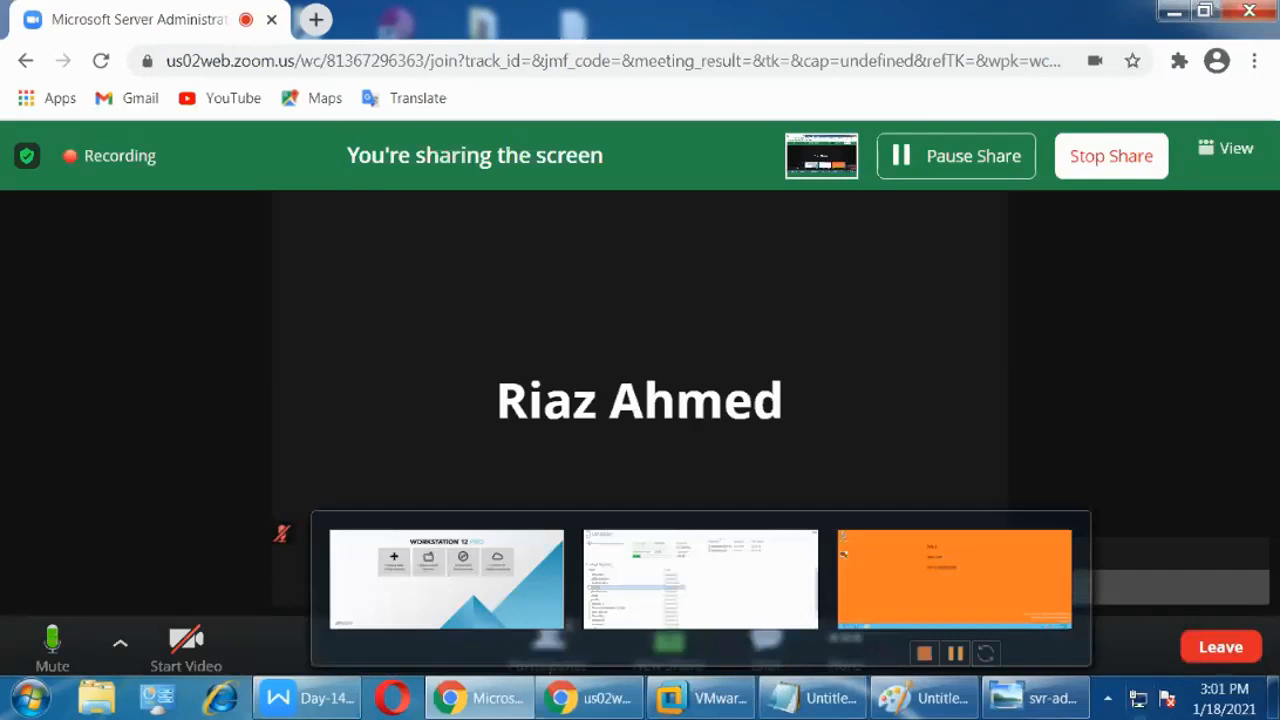
{"action": "mouse_move", "coordinate": [700, 712]}
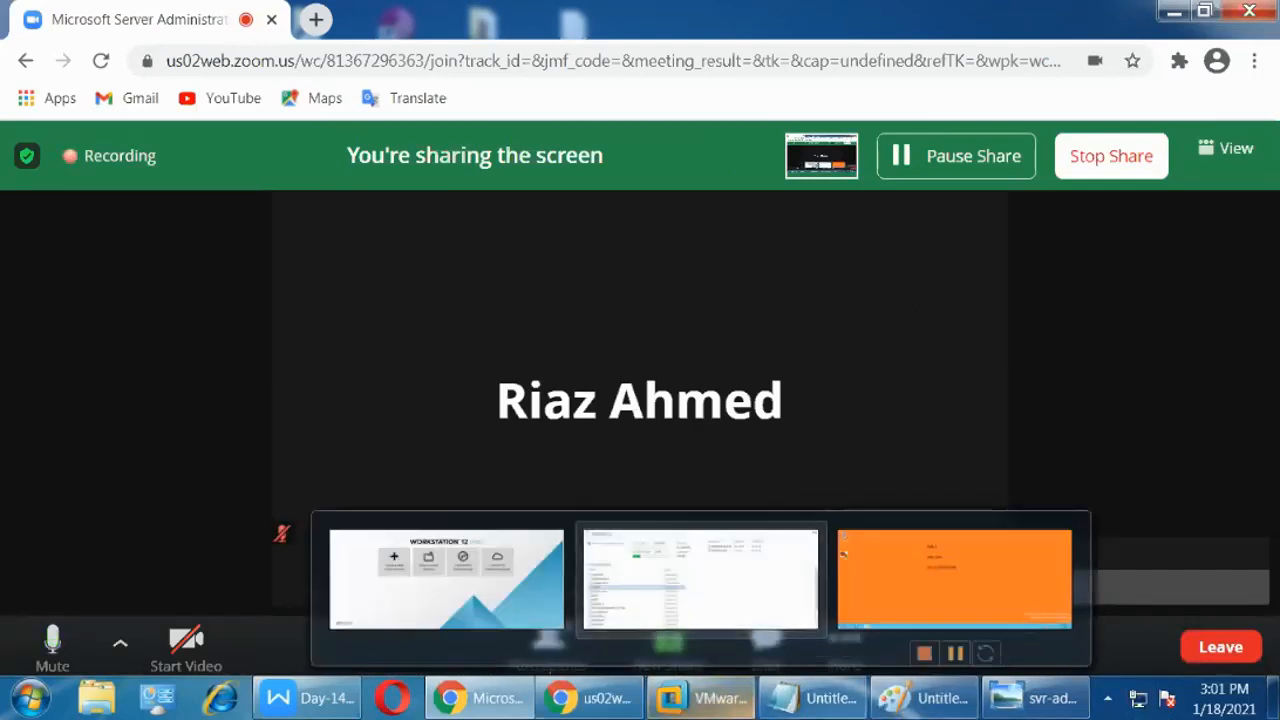
{"action": "mouse_move", "coordinate": [1008, 712]}
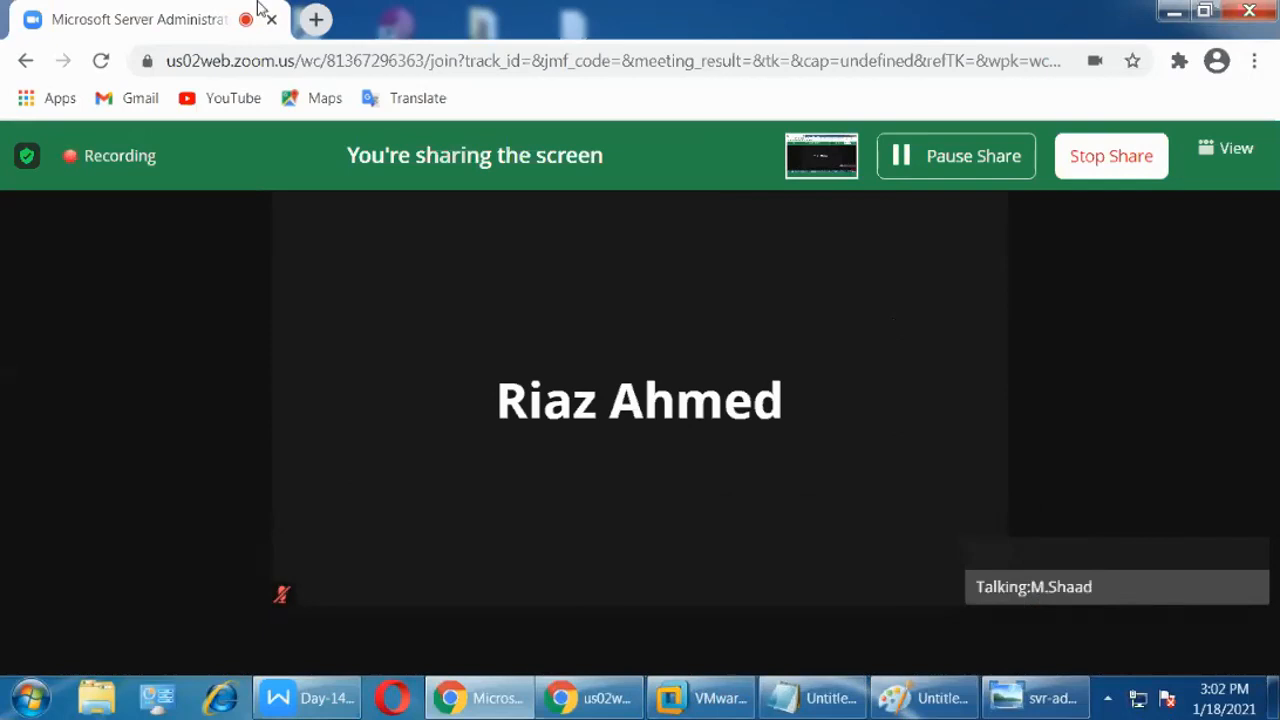
{"action": "left_click", "coordinate": [1177, 13]}
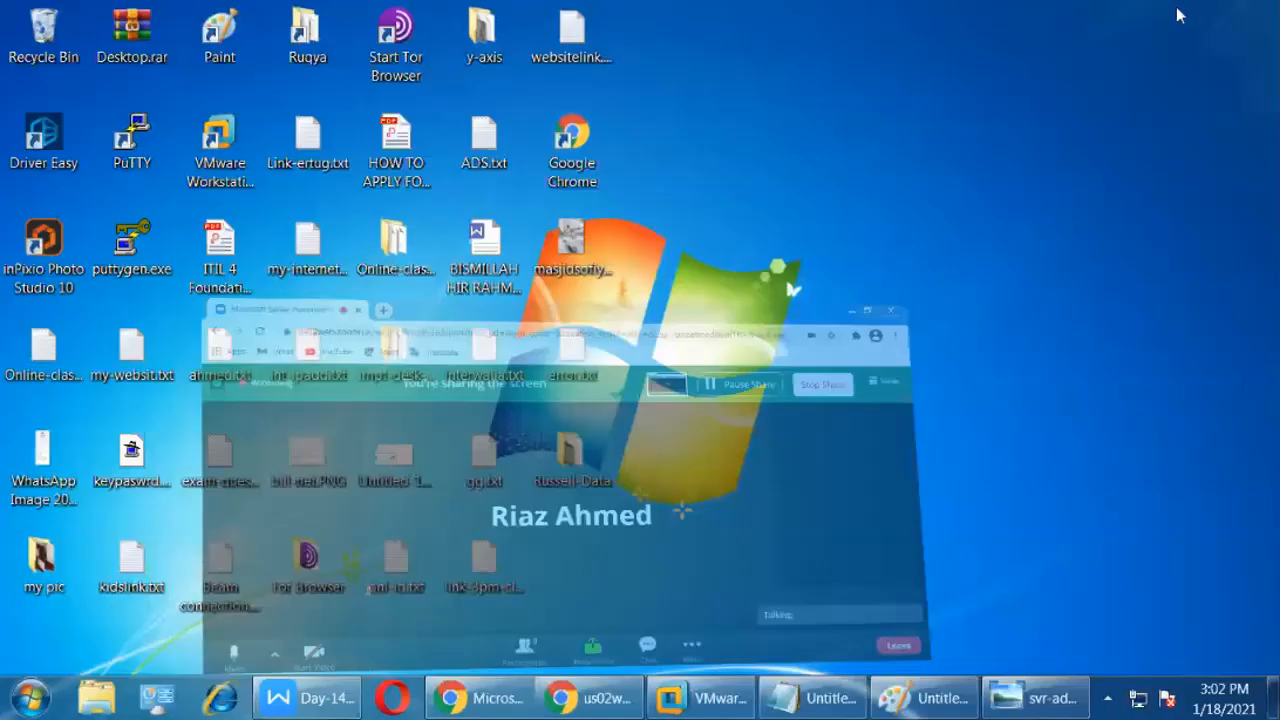
Open the Computer window in Windows Explorer and examine the file system of Local Disk (C:) in its properties.
{"action": "left_click", "coordinate": [30, 698]}
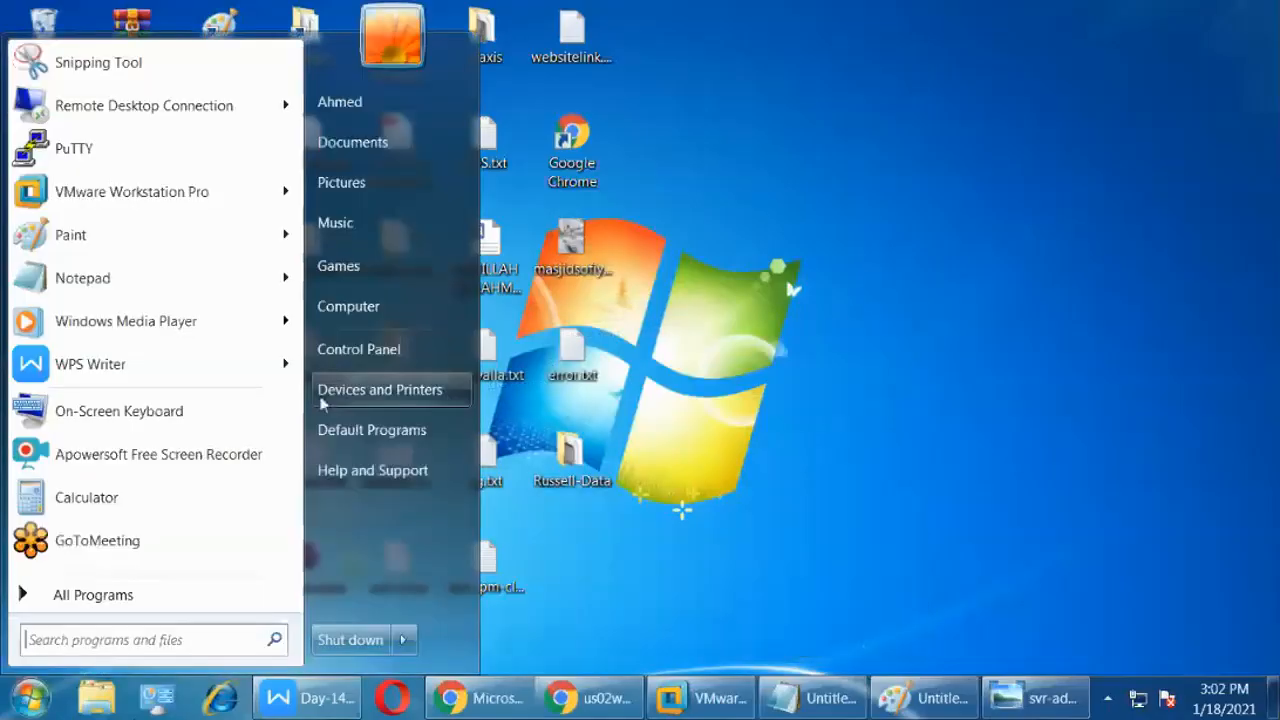
{"action": "left_click", "coordinate": [346, 306]}
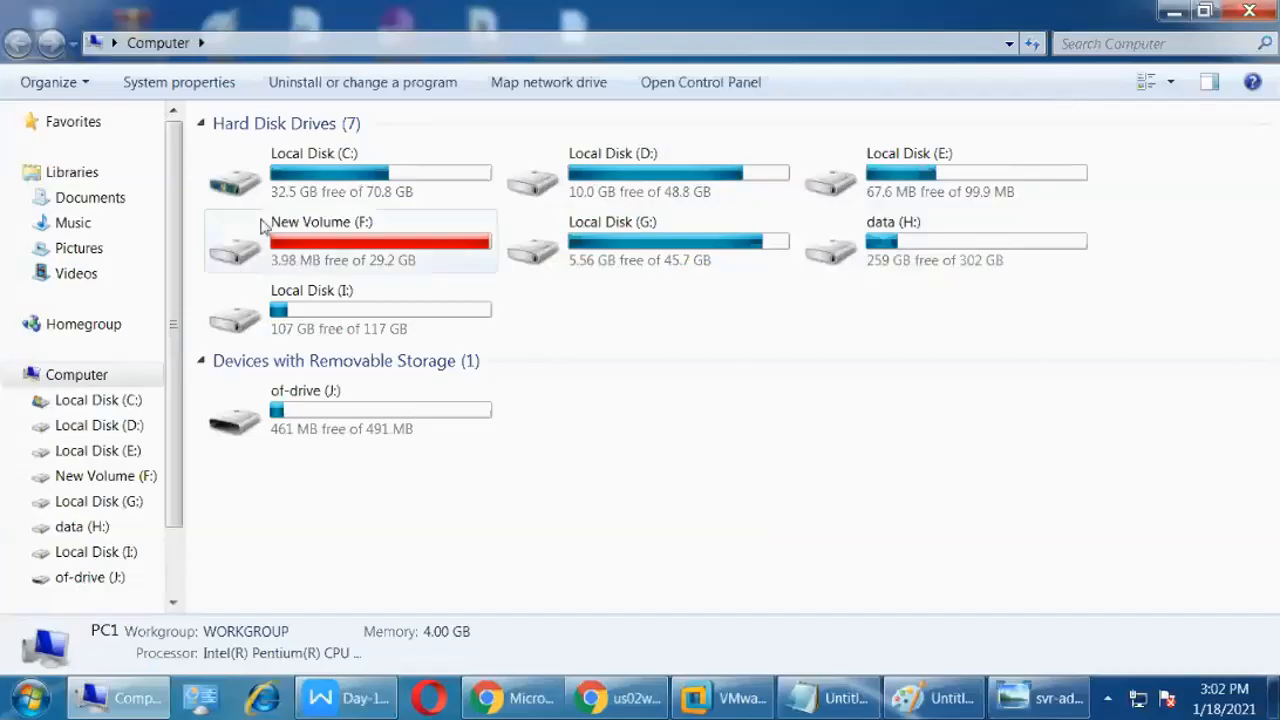
{"action": "left_click", "coordinate": [436, 180]}
{"action": "right_click", "coordinate": [424, 176]}
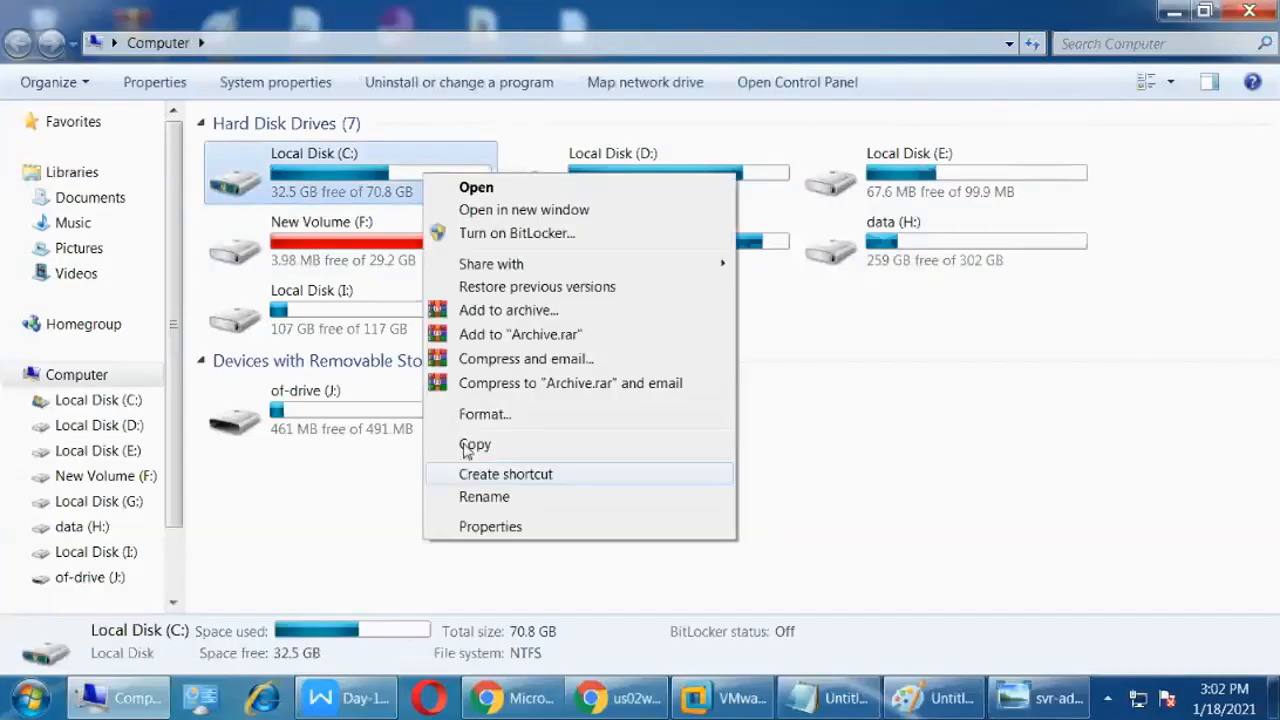
{"action": "left_click", "coordinate": [487, 526]}
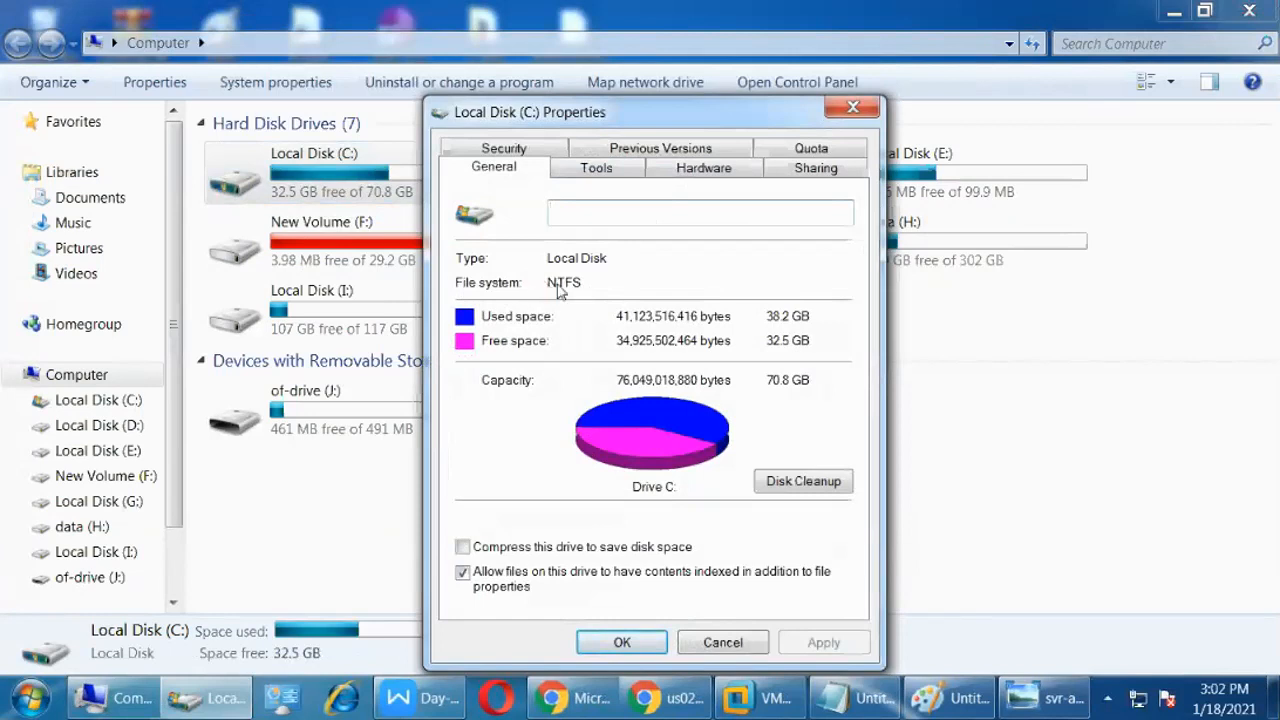
{"action": "left_click", "coordinate": [853, 108]}
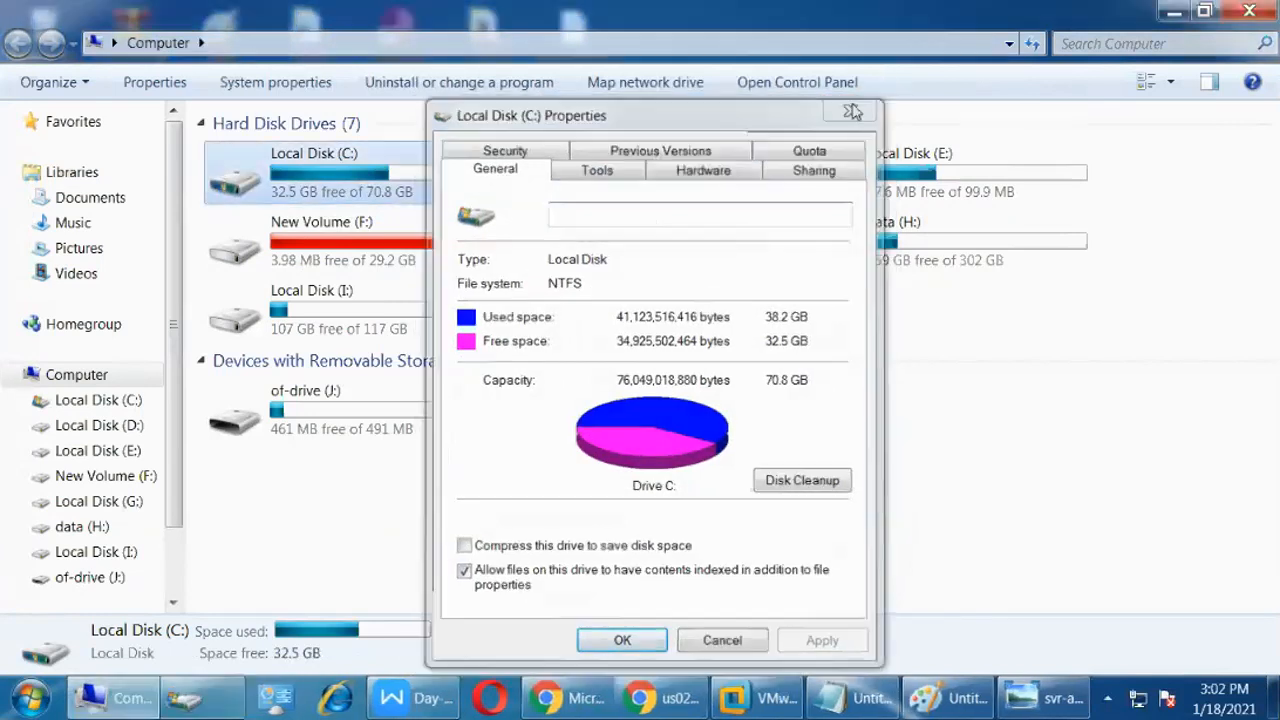
Examine the file system of Local Disk (G:) in its properties, close them and open them again.
{"action": "right_click", "coordinate": [645, 228]}
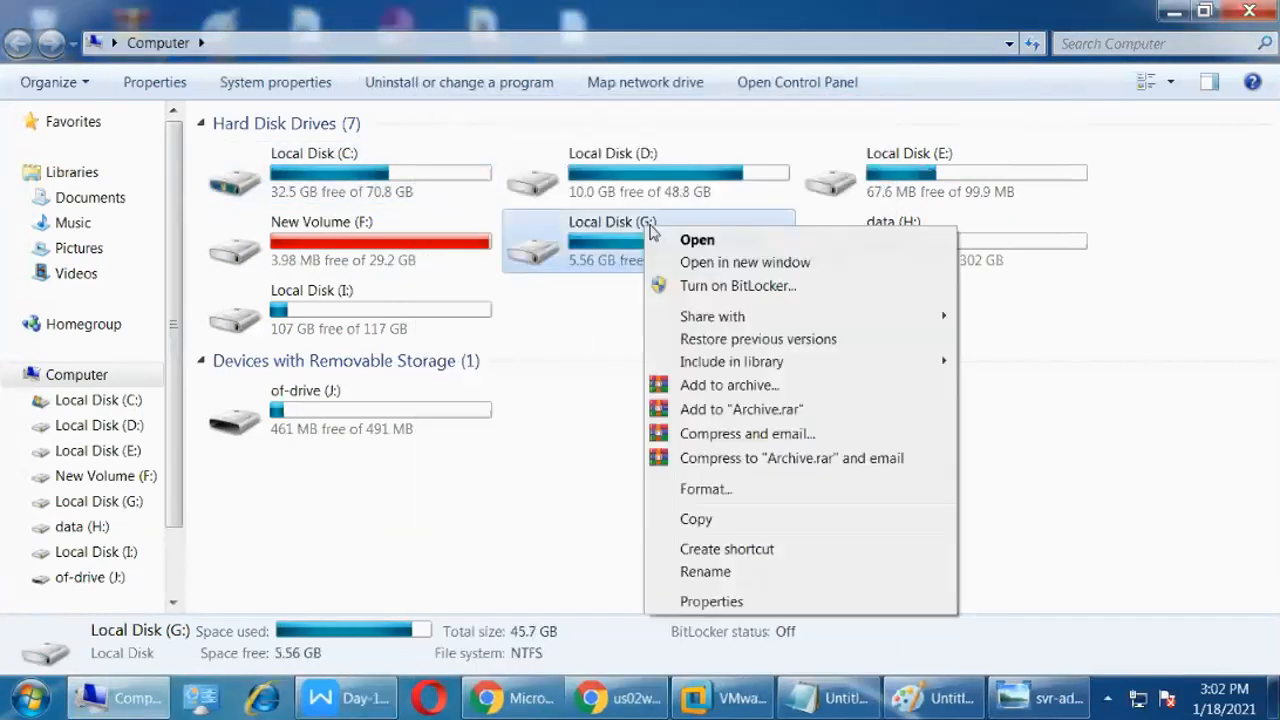
{"action": "left_click", "coordinate": [690, 602]}
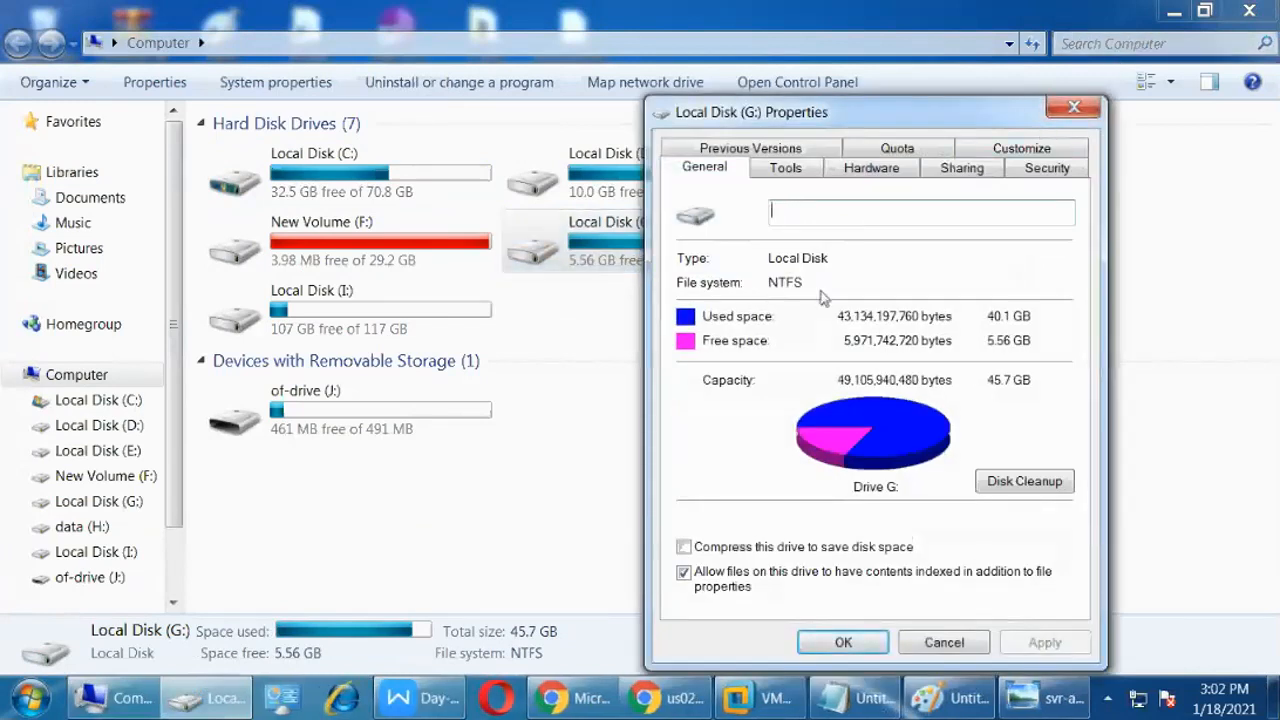
{"action": "left_click", "coordinate": [1085, 110]}
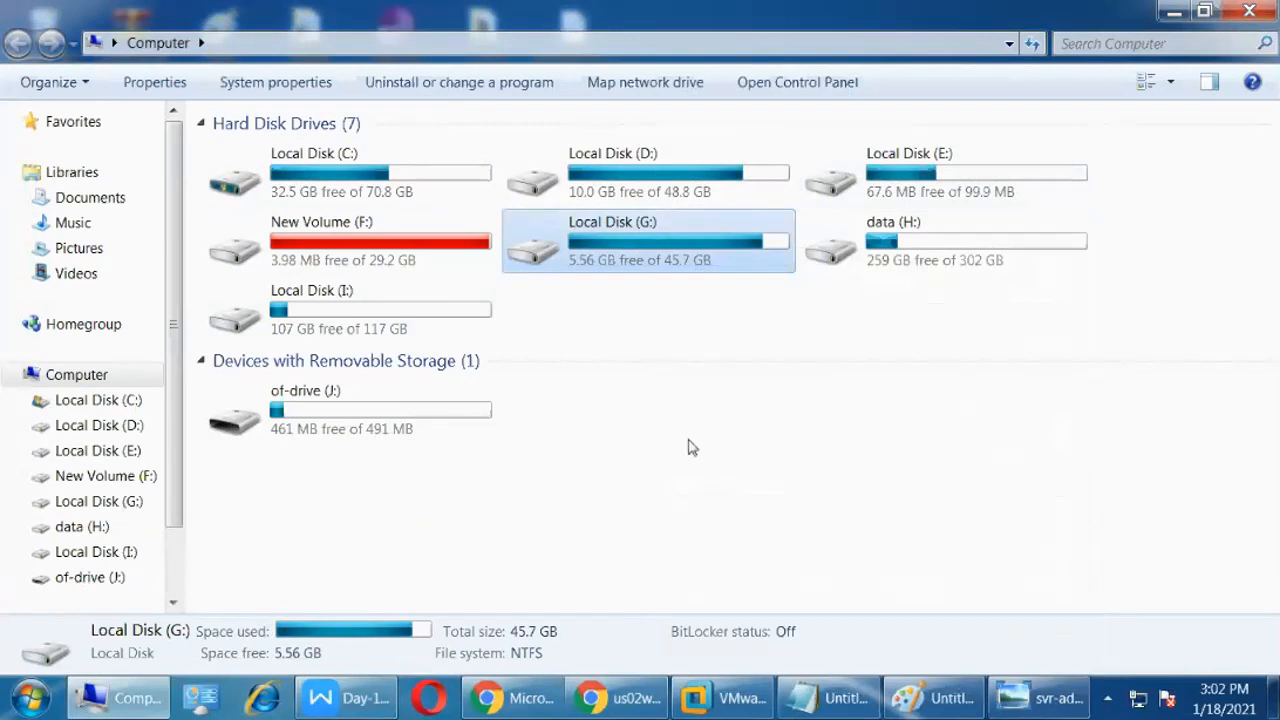
{"action": "right_click", "coordinate": [590, 262]}
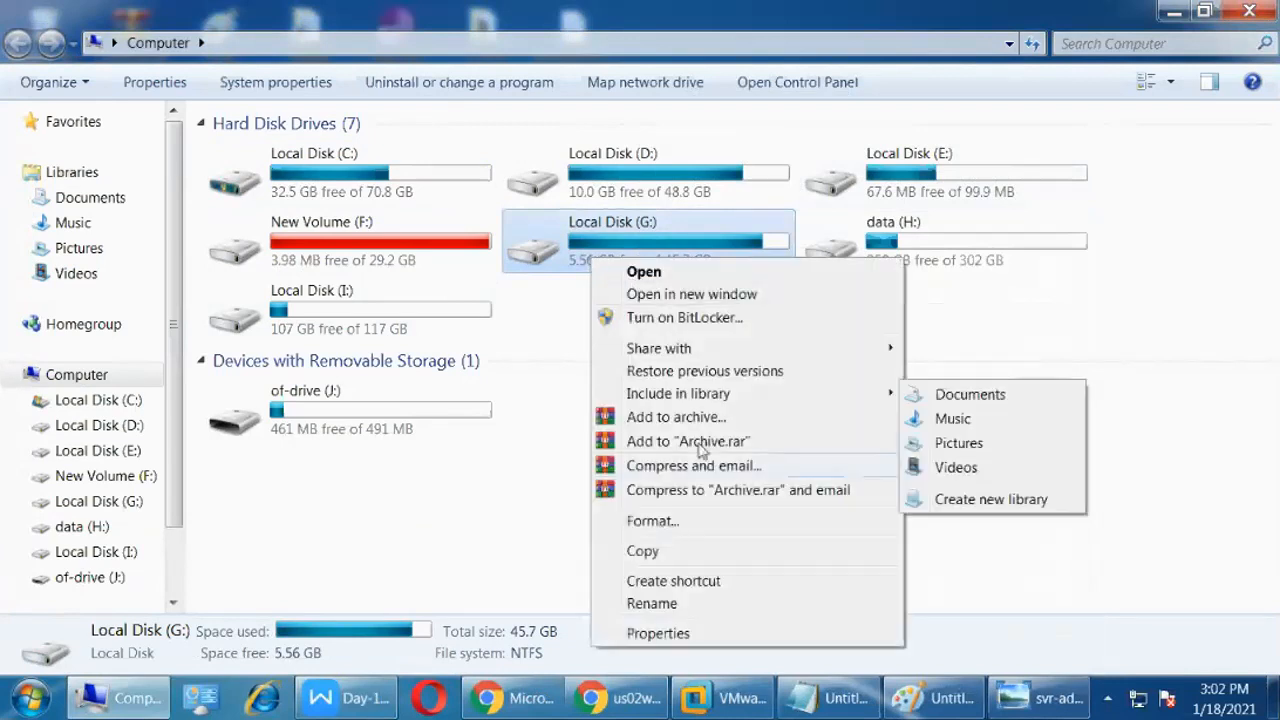
{"action": "left_click", "coordinate": [658, 634]}
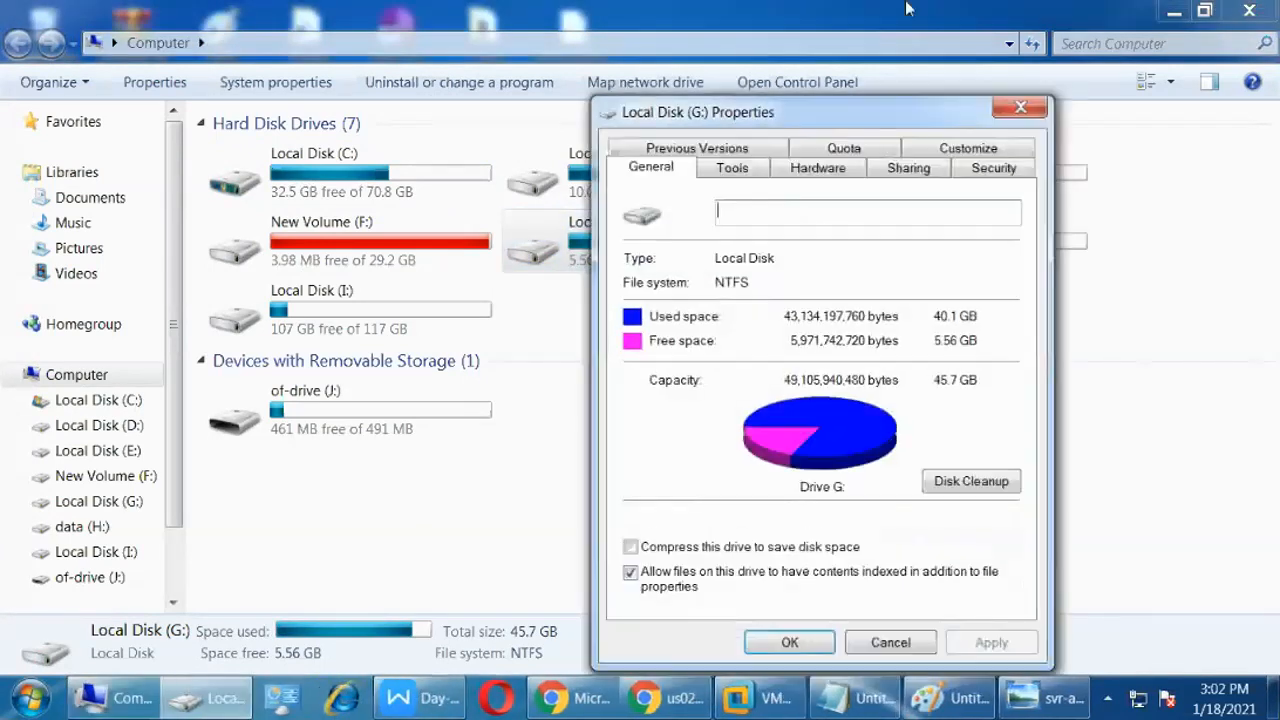
Examine the security permissions and quota options of Local Disk (G:) in its properties, and cancel the dialog.
{"action": "left_click_drag", "start_coordinate": [862, 121], "coordinate": [734, 151]}
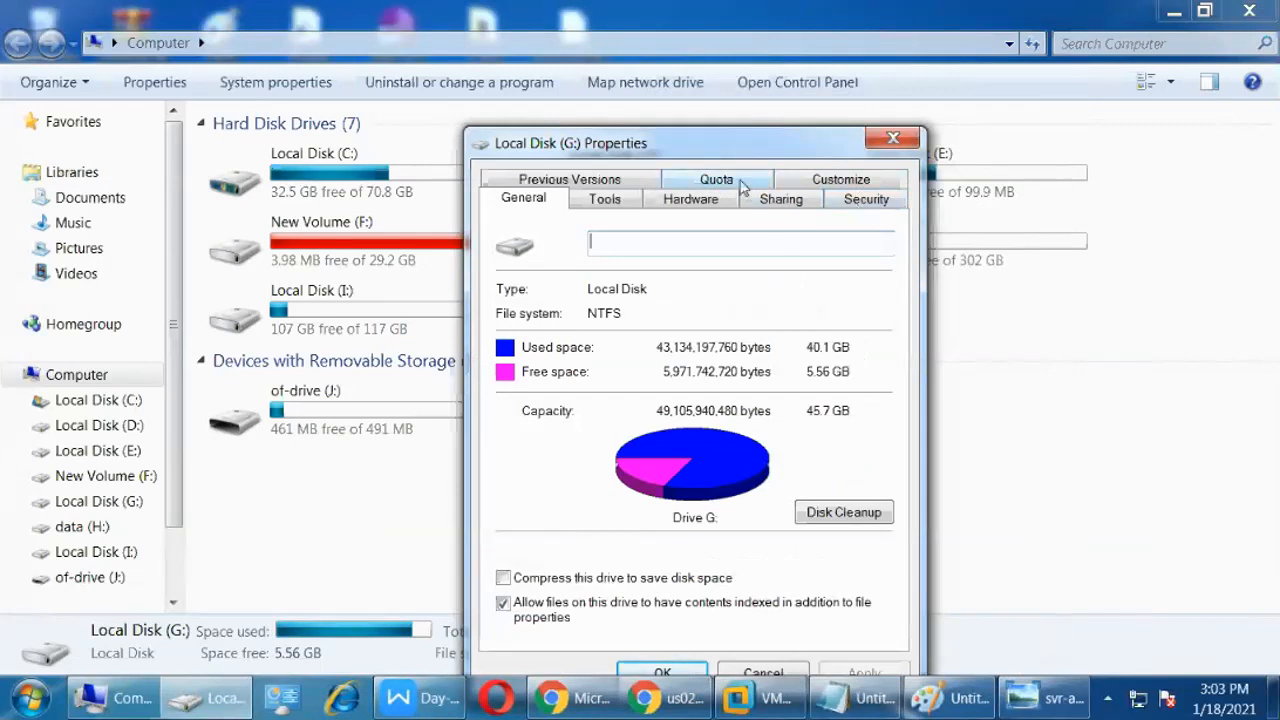
{"action": "left_click", "coordinate": [864, 205]}
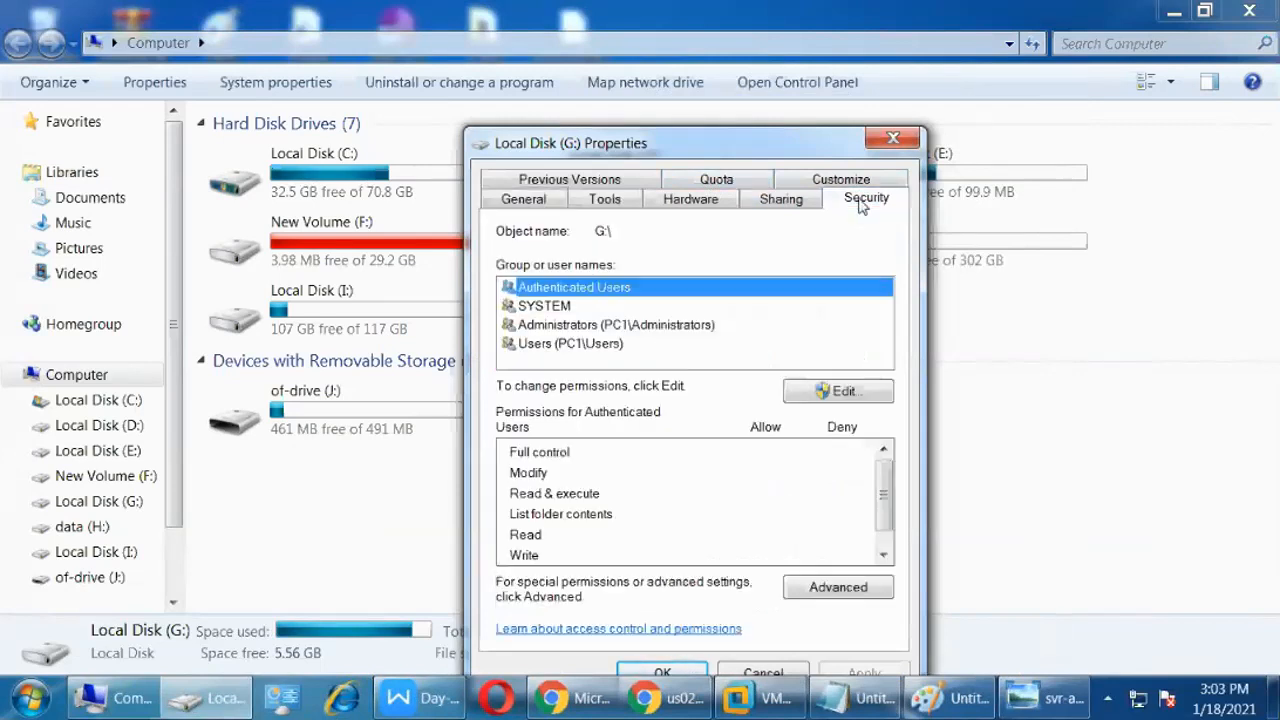
{"action": "left_click", "coordinate": [754, 184]}
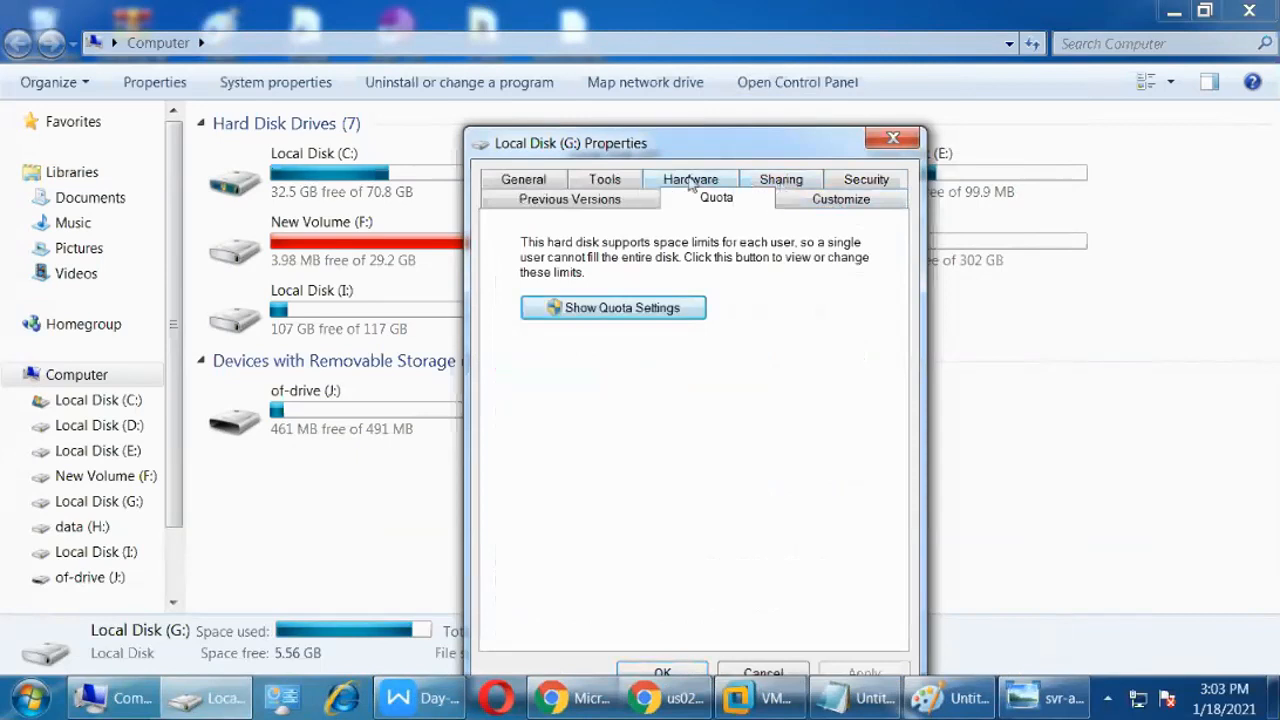
{"action": "left_click", "coordinate": [864, 181]}
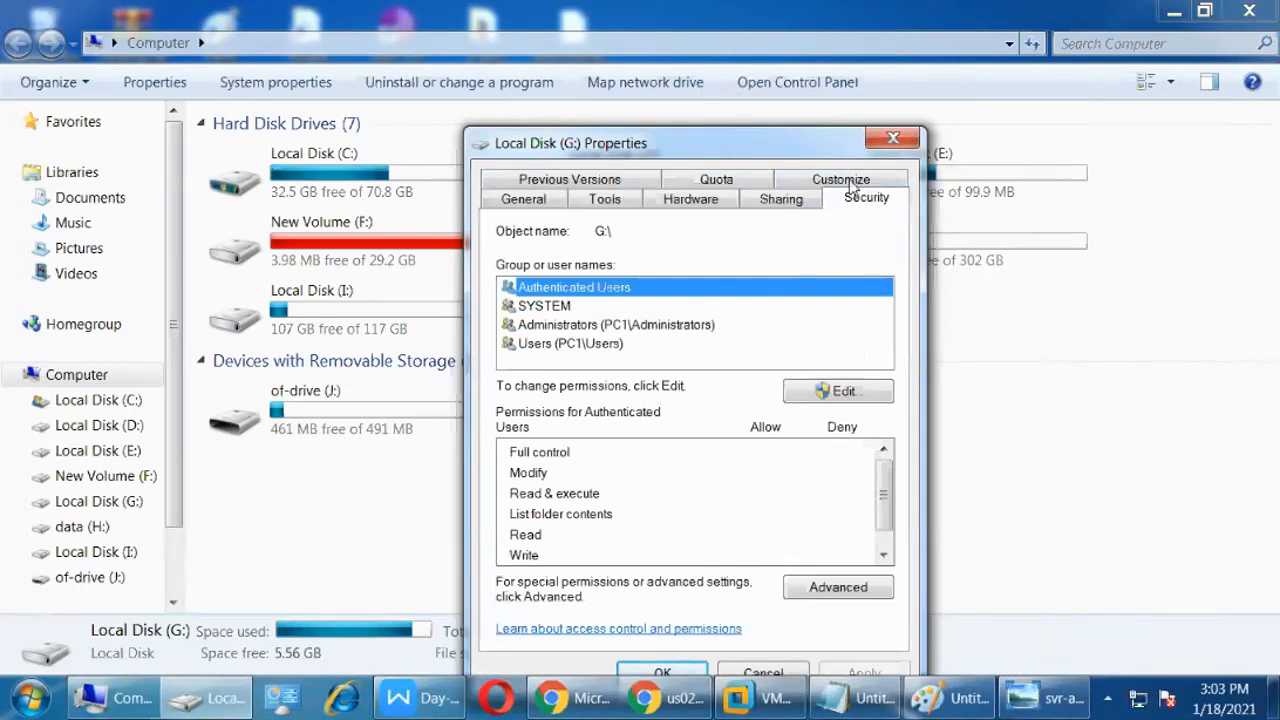
{"action": "left_click_drag", "start_coordinate": [769, 140], "coordinate": [798, 77]}
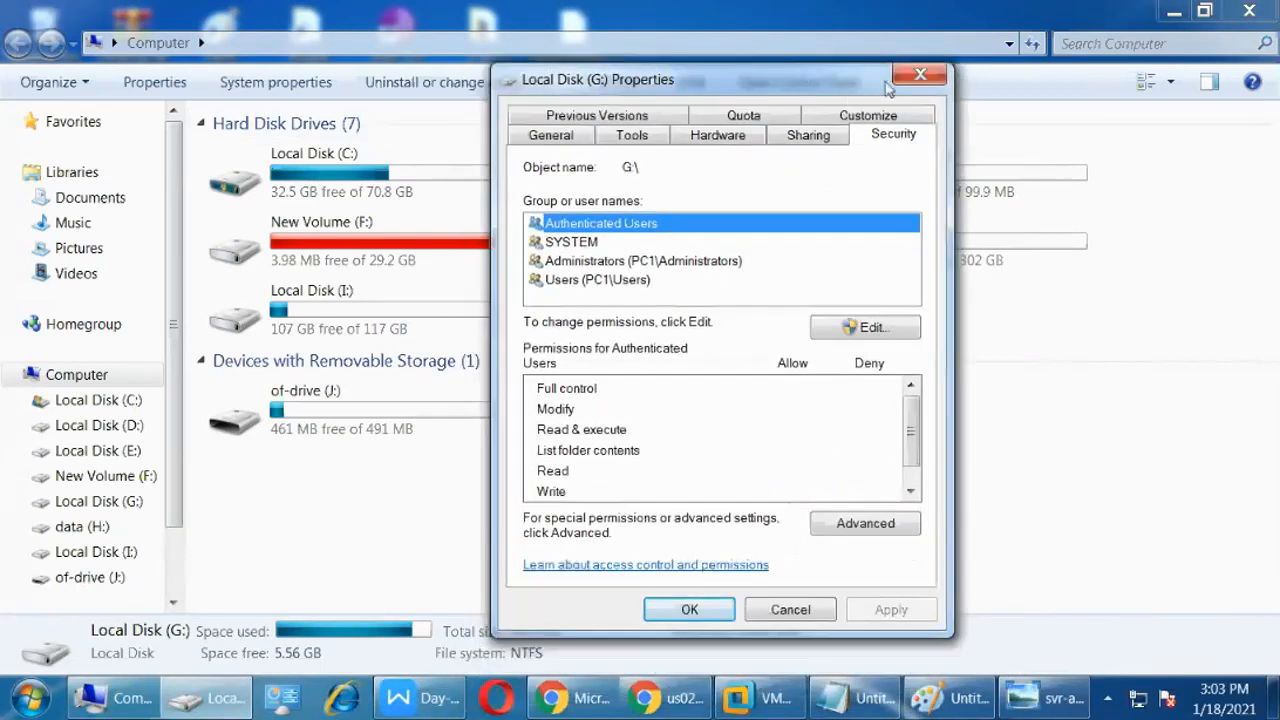
{"action": "left_click", "coordinate": [782, 612]}
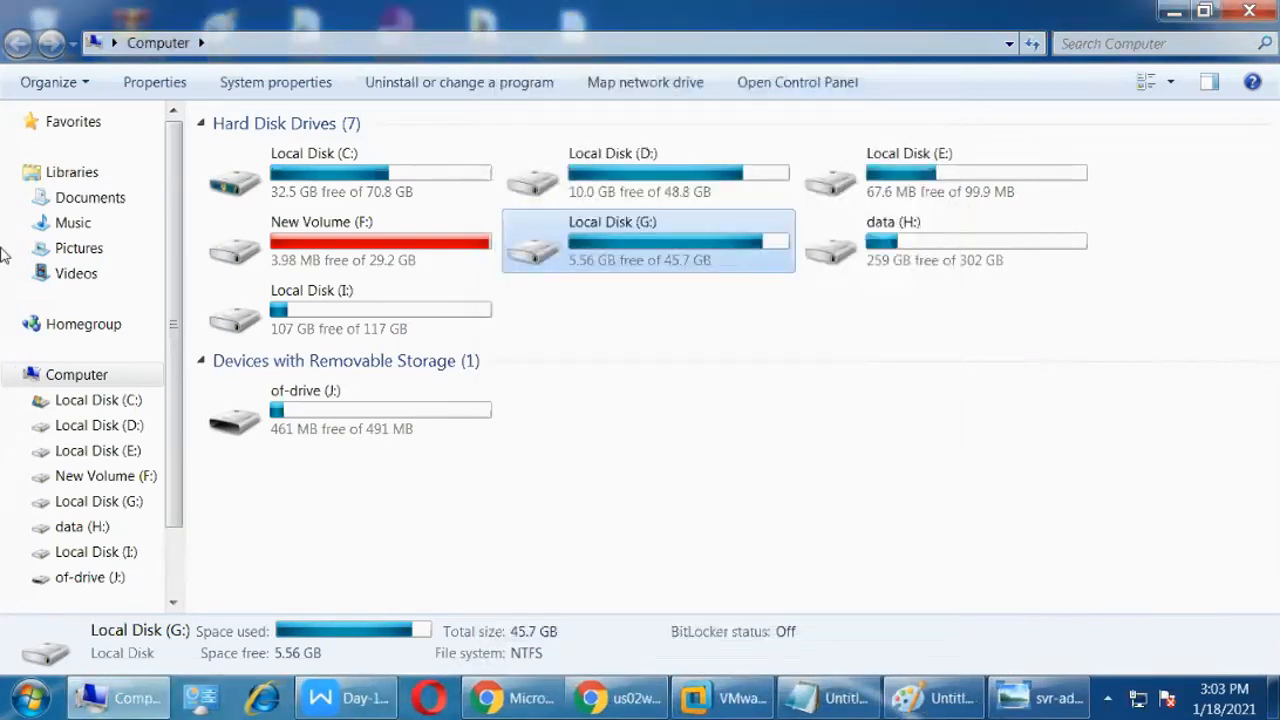
Reopen the properties of Local Disk (G:), compare its quota support with the Authenticated Users permissions such as Full control, and cancel.
{"action": "right_click", "coordinate": [684, 247]}
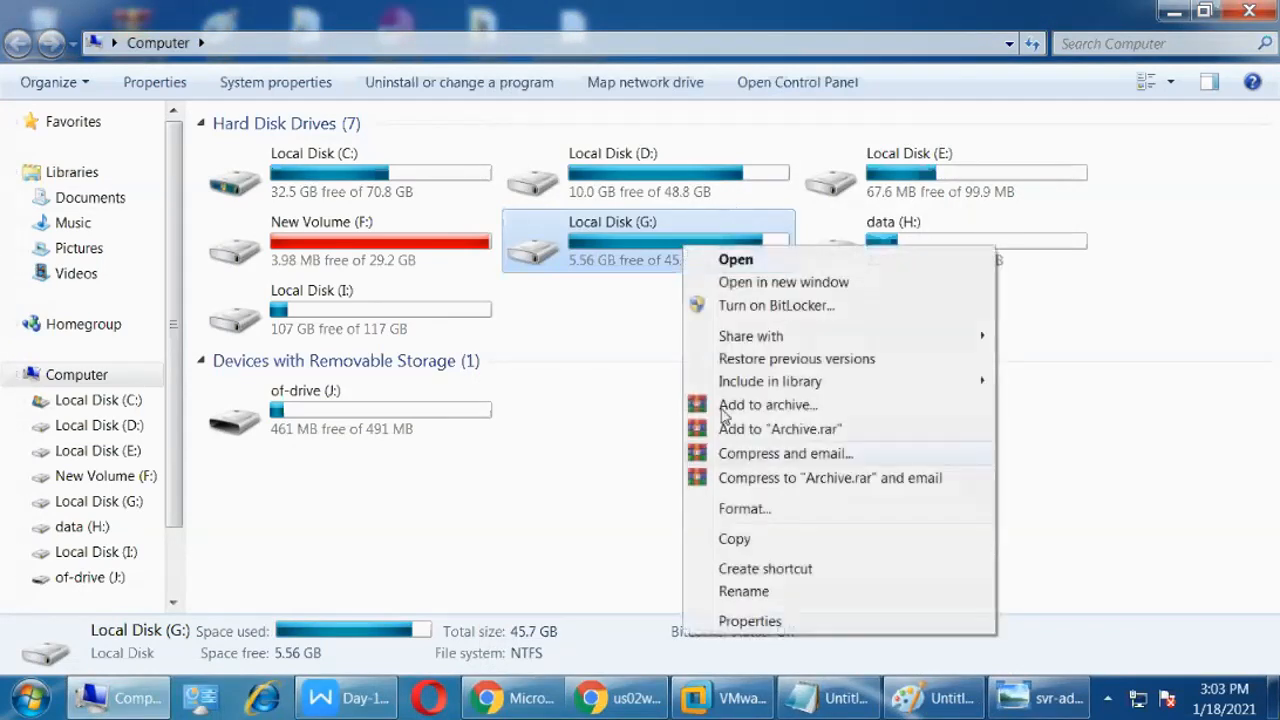
{"action": "left_click", "coordinate": [745, 621]}
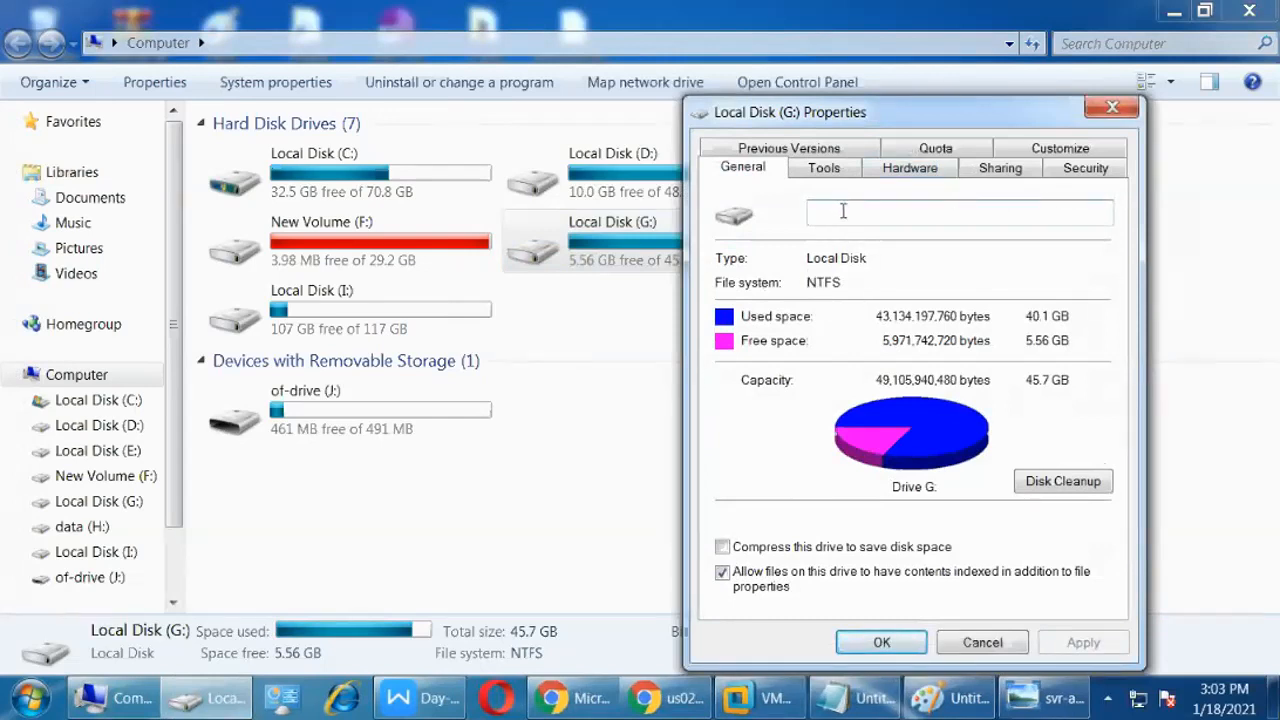
{"action": "left_click", "coordinate": [936, 150]}
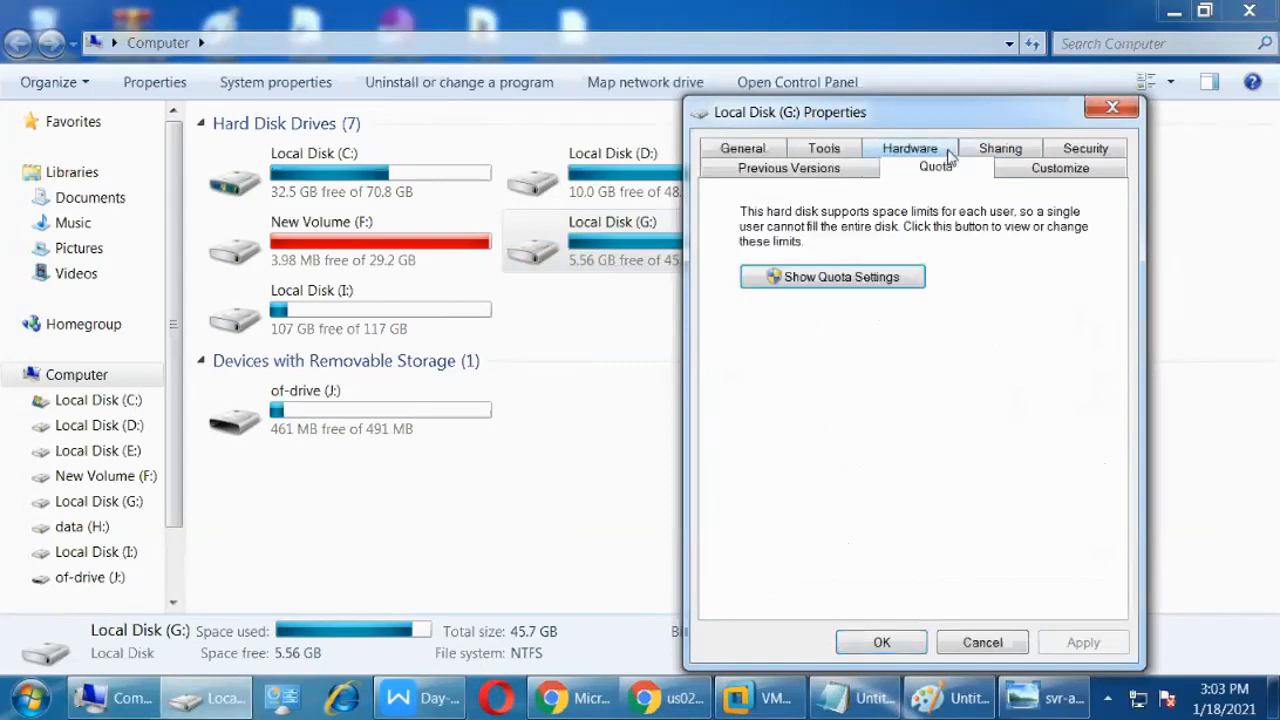
{"action": "left_click", "coordinate": [1088, 150]}
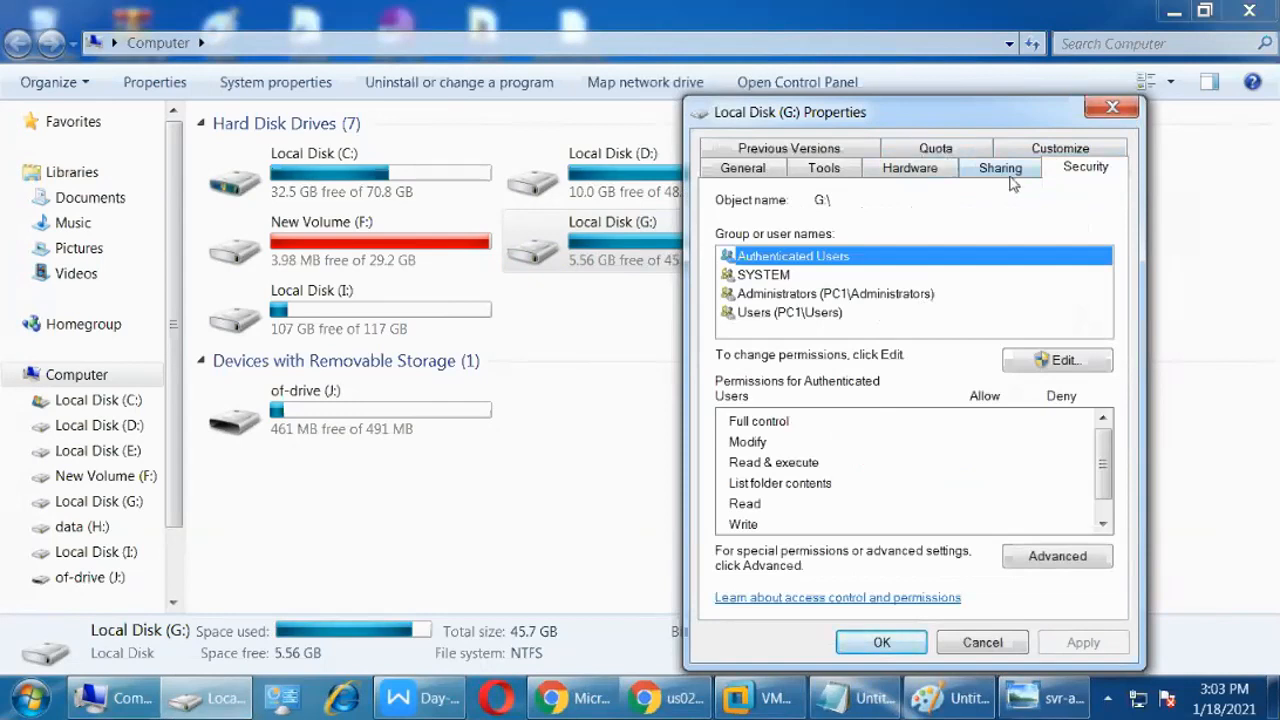
{"action": "left_click", "coordinate": [942, 151]}
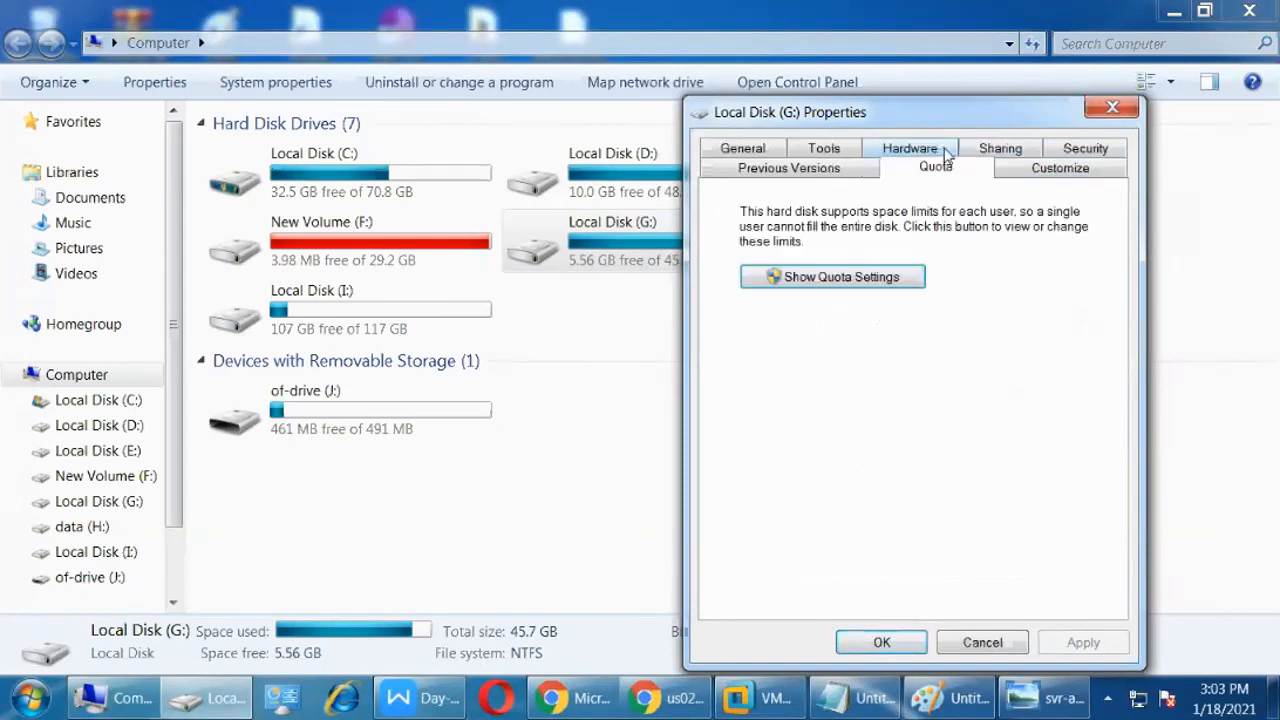
{"action": "left_click", "coordinate": [1077, 152]}
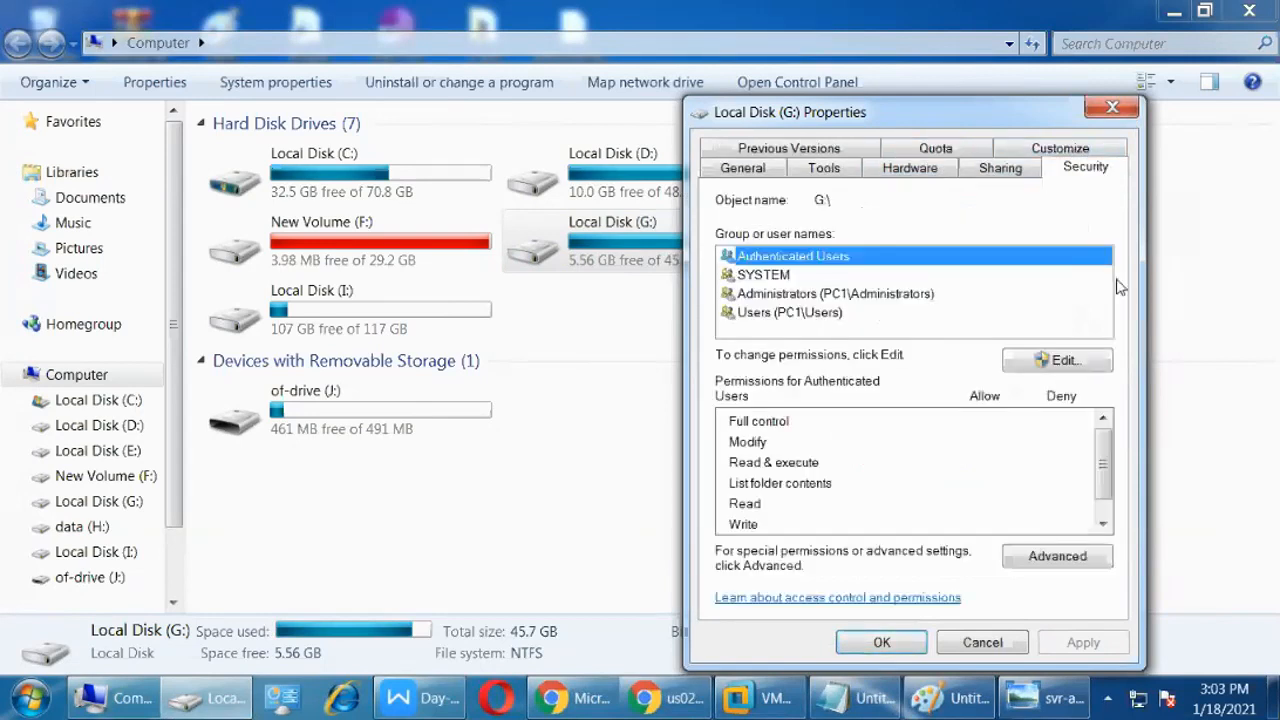
{"action": "left_click", "coordinate": [763, 452]}
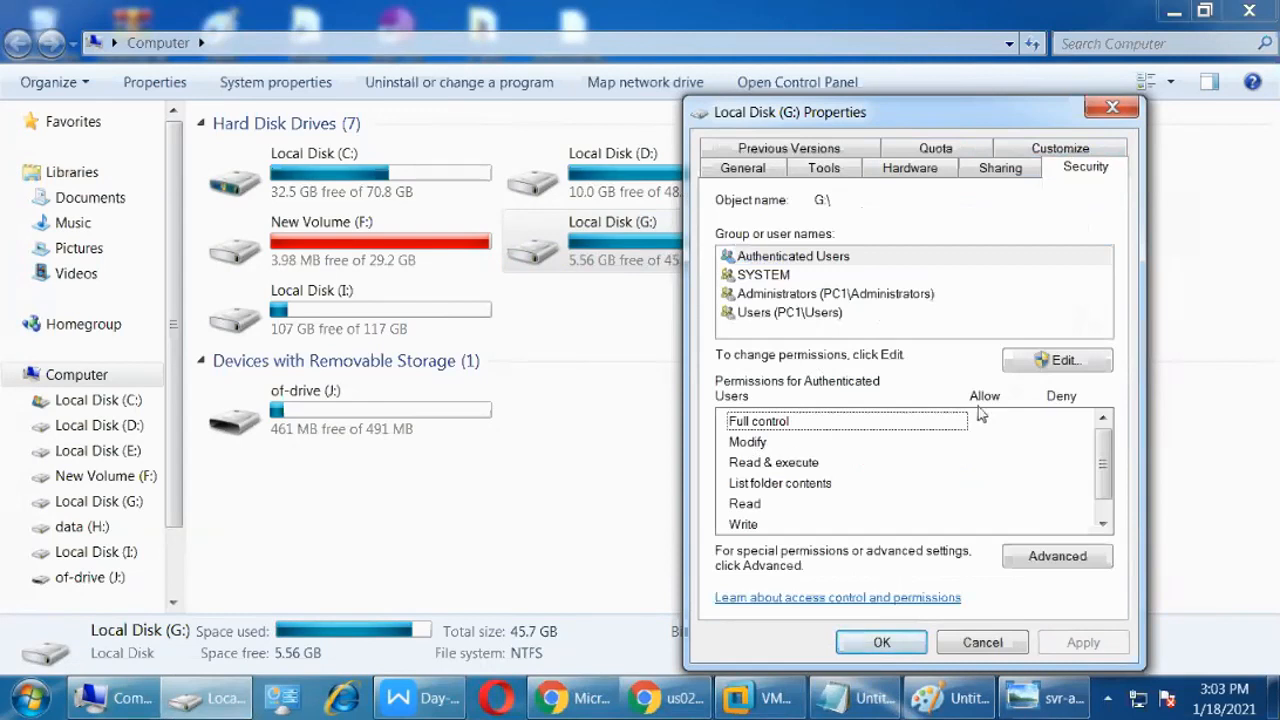
{"action": "left_click", "coordinate": [966, 645]}
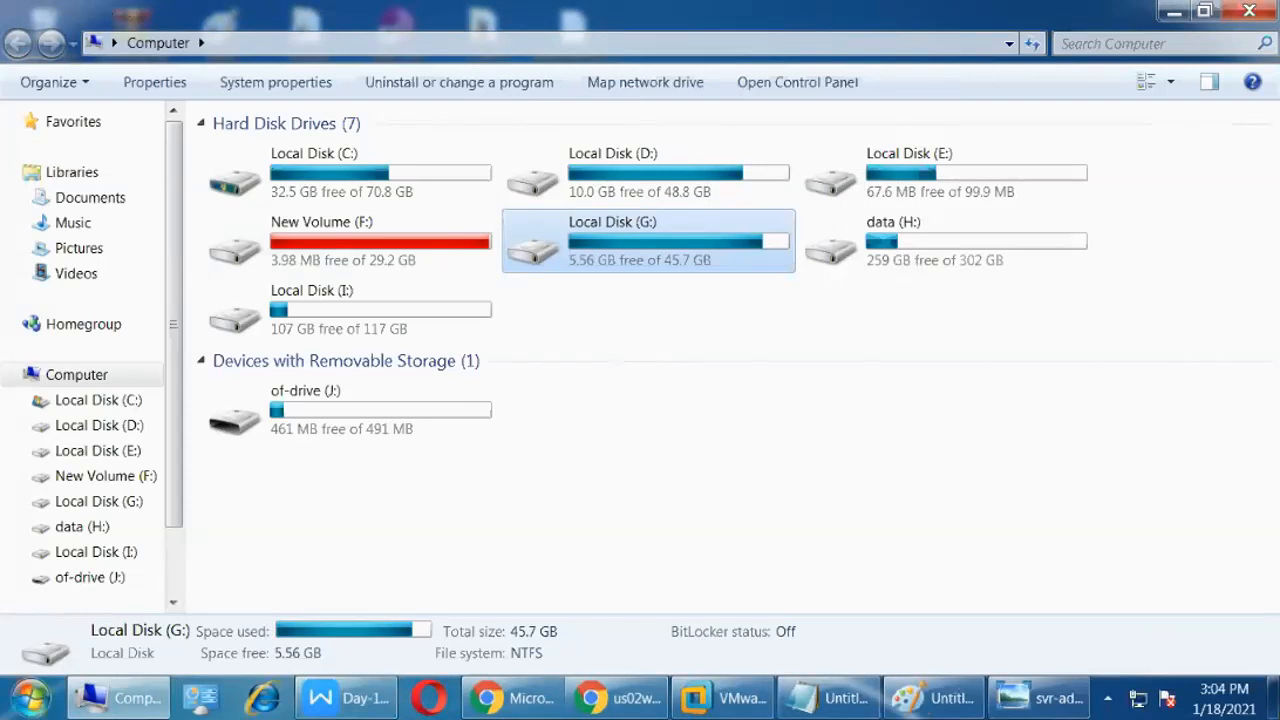
Switch to the Zoom meeting in Chrome, bring up svr-admin.JPG to review the course topics, and minimize the image.
{"action": "left_click", "coordinate": [474, 709]}
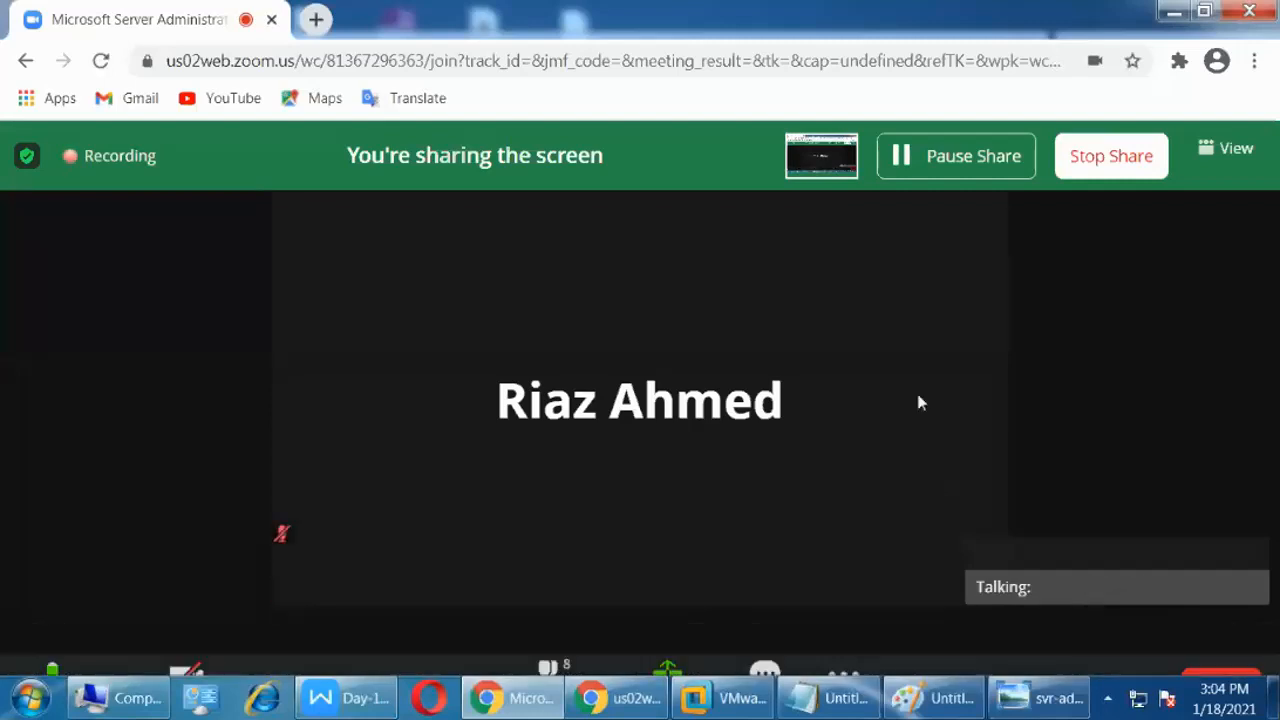
{"action": "mouse_move", "coordinate": [910, 392]}
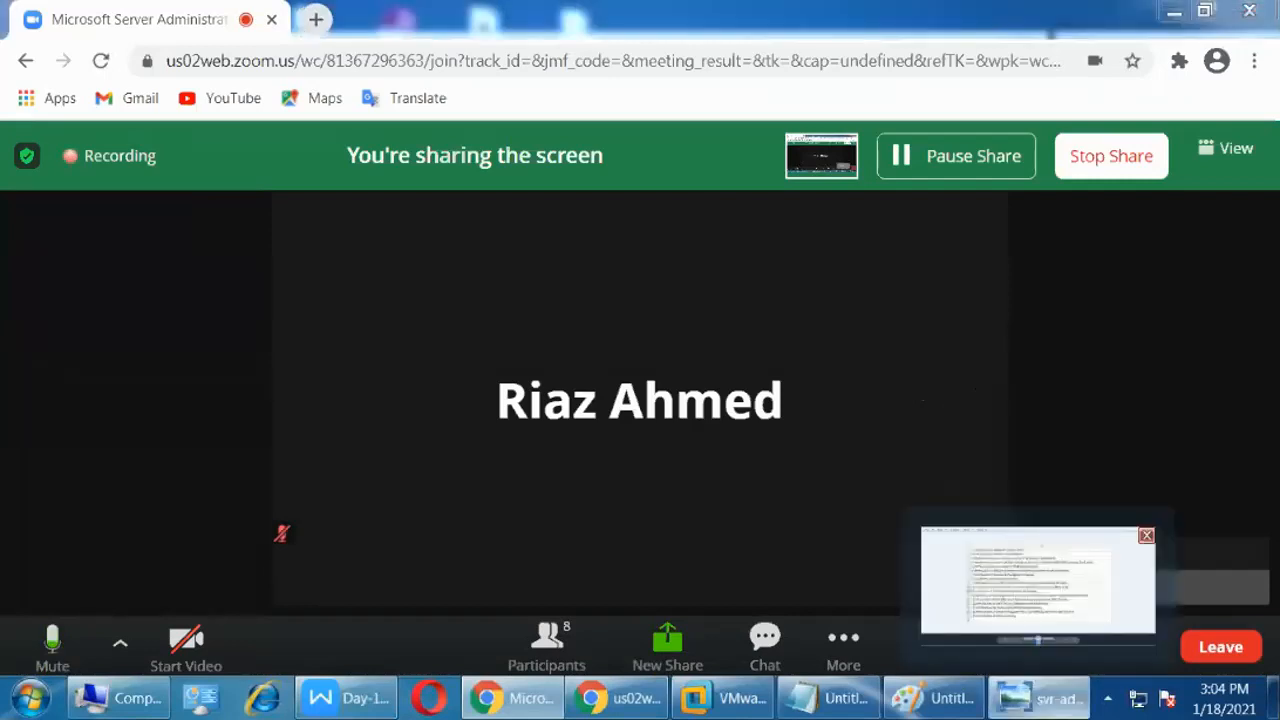
{"action": "left_click", "coordinate": [1046, 696]}
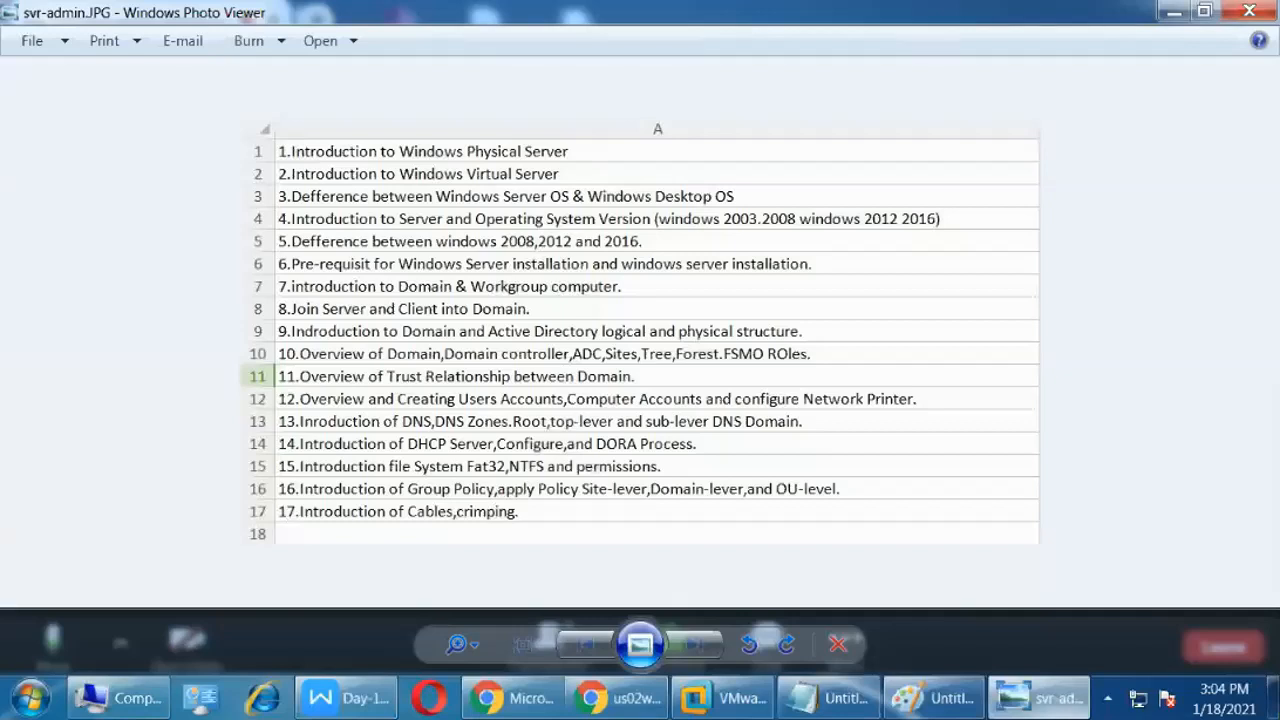
{"action": "left_click", "coordinate": [1173, 11]}
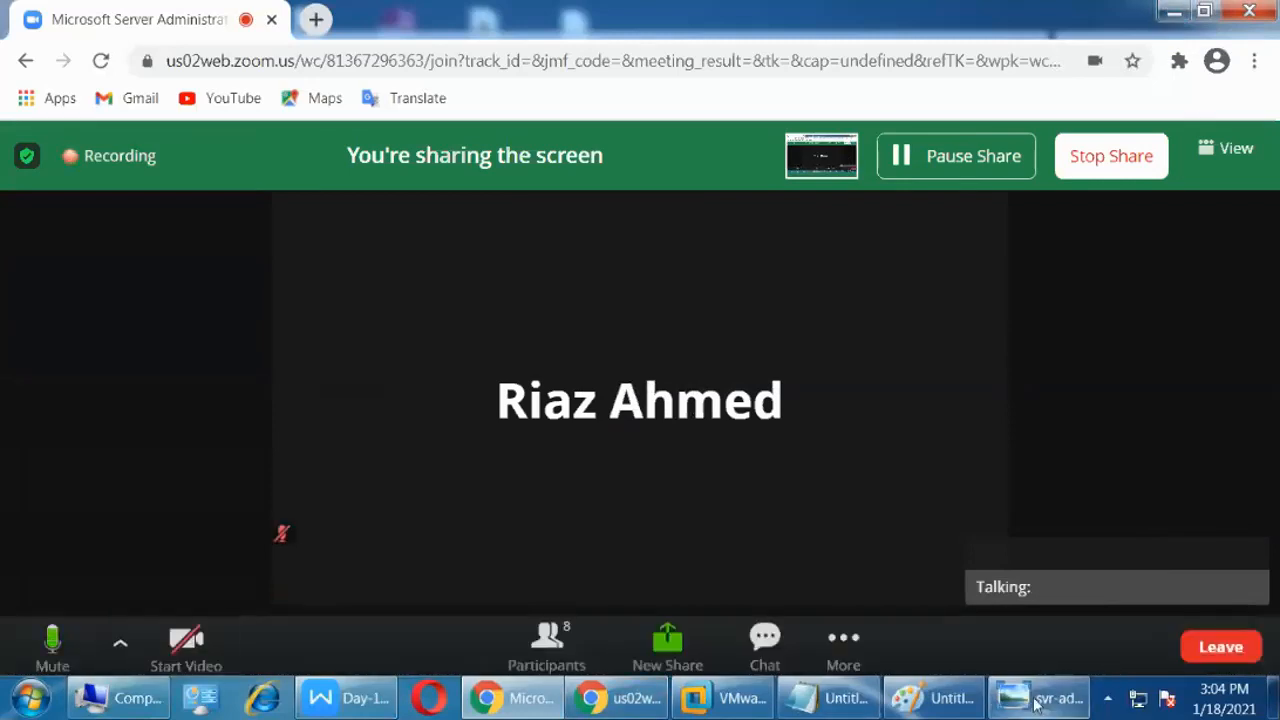
Bring up the Computer window to look over the hard disk drives, and minimize it.
{"action": "left_click", "coordinate": [30, 705]}
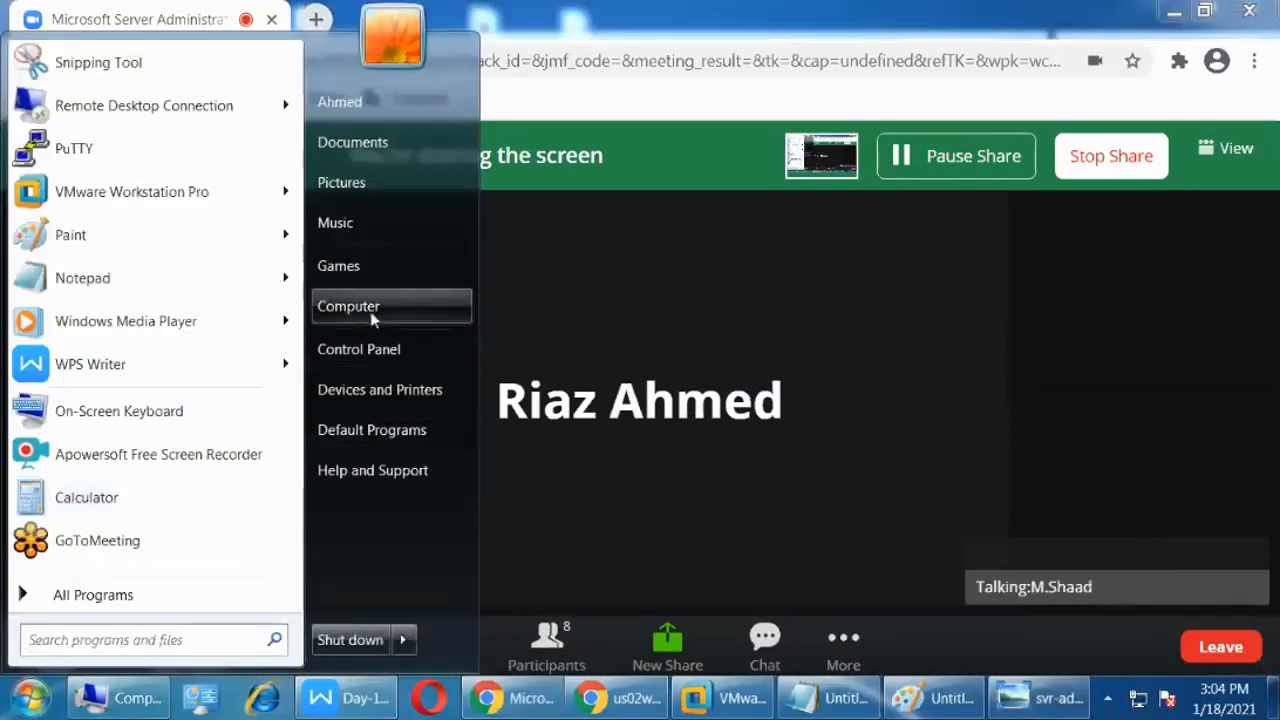
{"action": "left_click", "coordinate": [372, 316]}
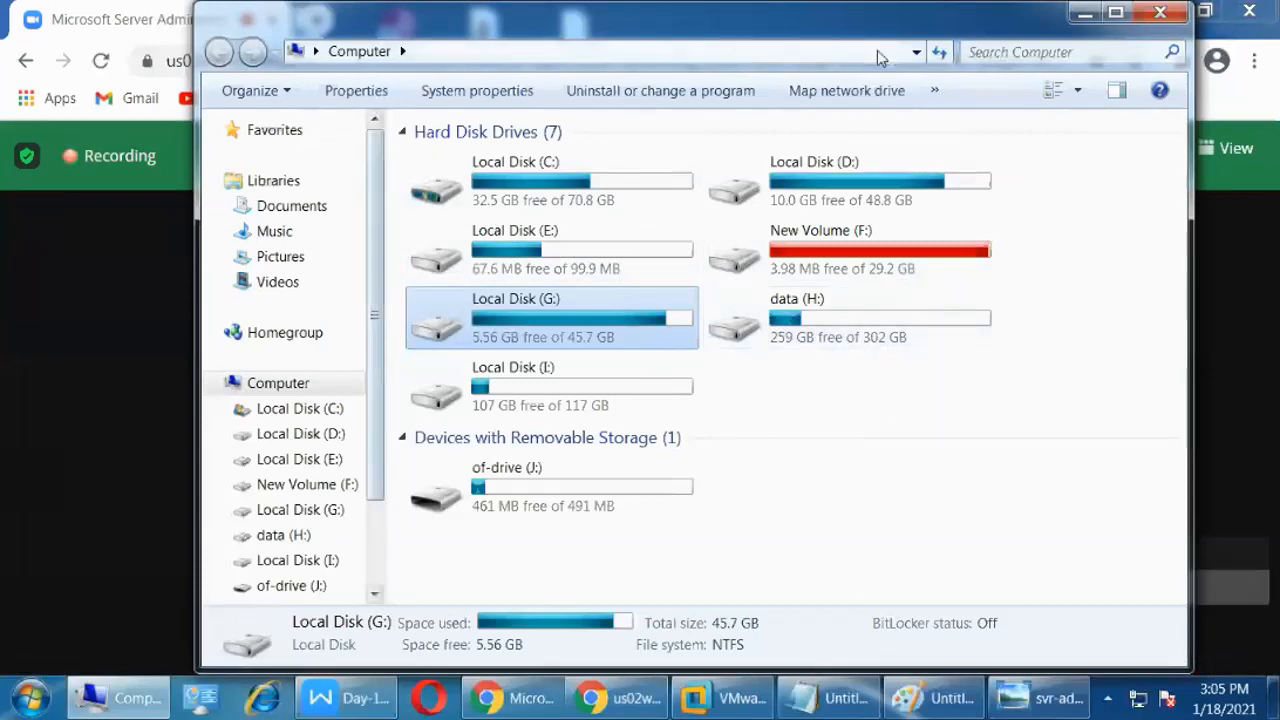
{"action": "left_click", "coordinate": [1085, 14]}
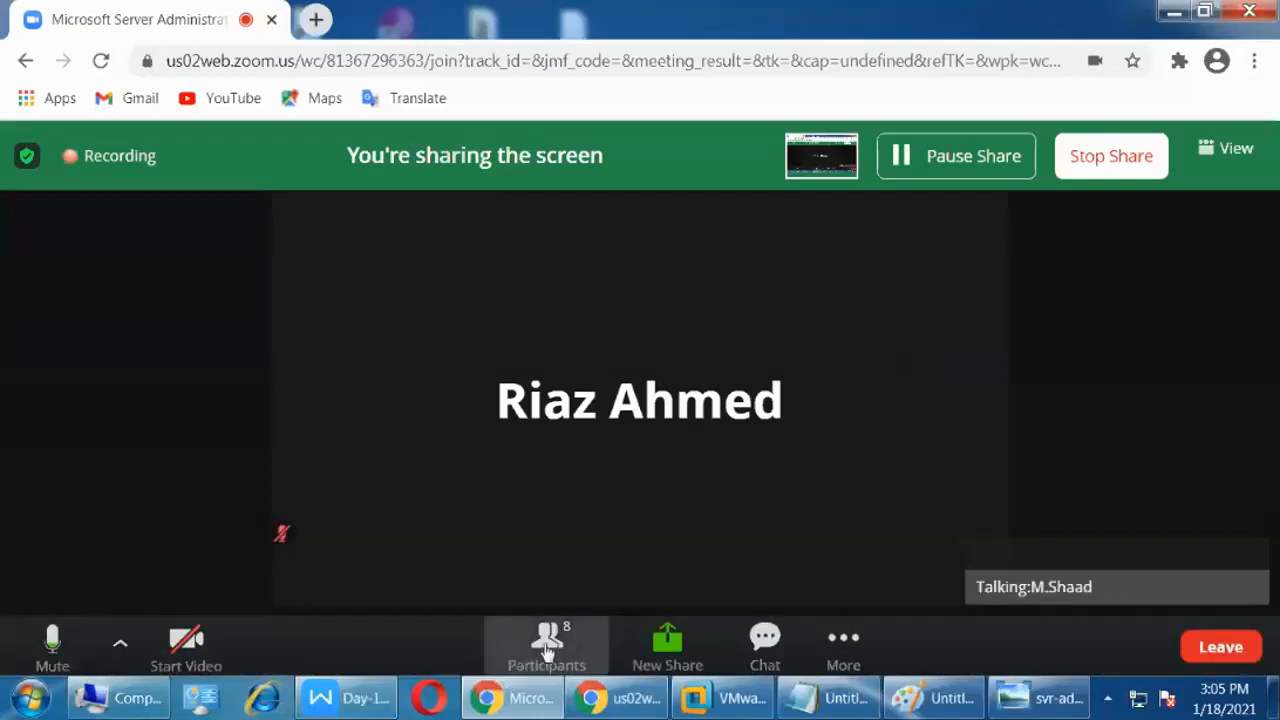
Check the list of participants in the Zoom meeting and close the list.
{"action": "left_click", "coordinate": [547, 650]}
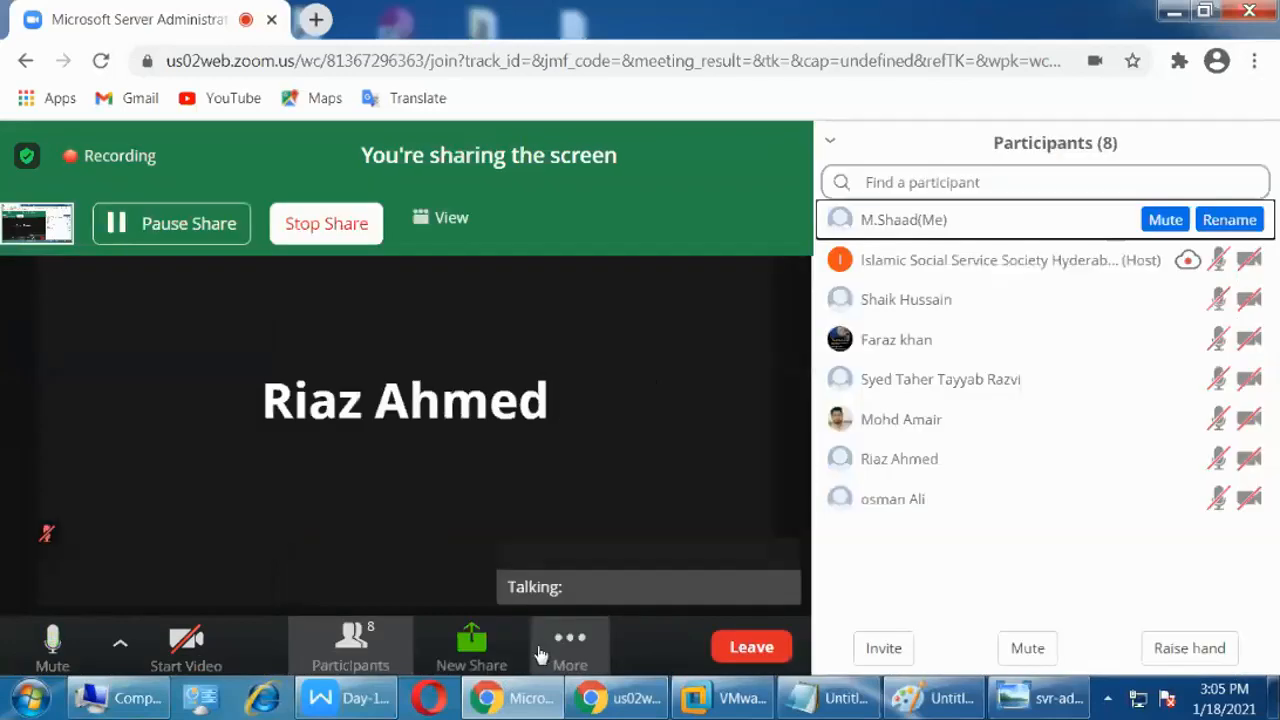
{"action": "left_click", "coordinate": [832, 142]}
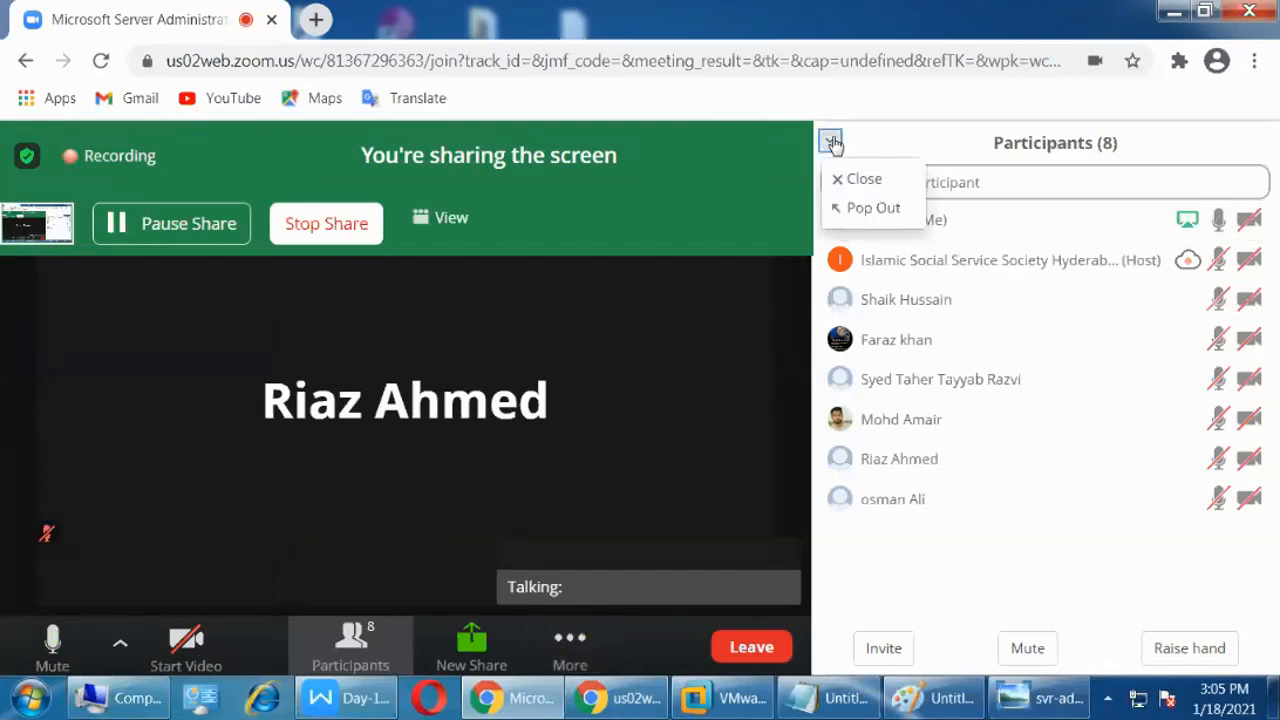
{"action": "left_click", "coordinate": [866, 180]}
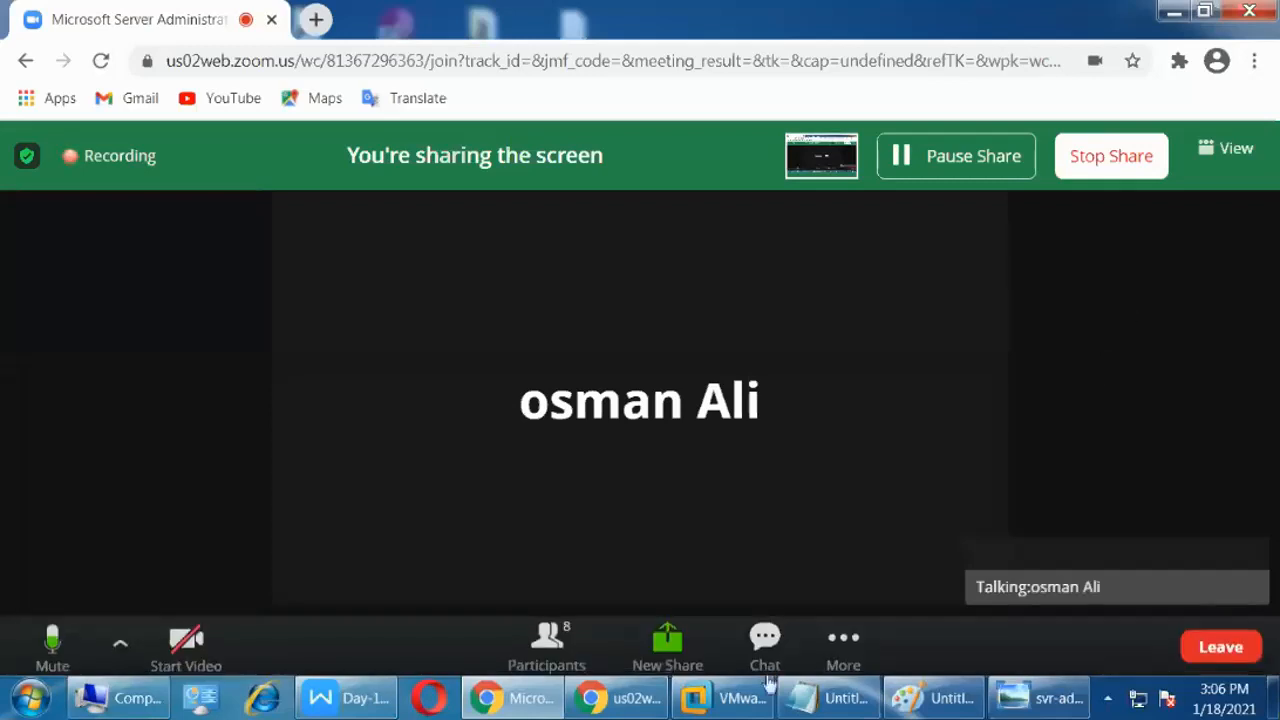
Switch to the untitled Notepad notes and add the line "fat 16 fat32 NTFS" a few blank lines below the DNS record list.
{"action": "mouse_move", "coordinate": [828, 698]}
{"action": "left_click", "coordinate": [818, 608]}
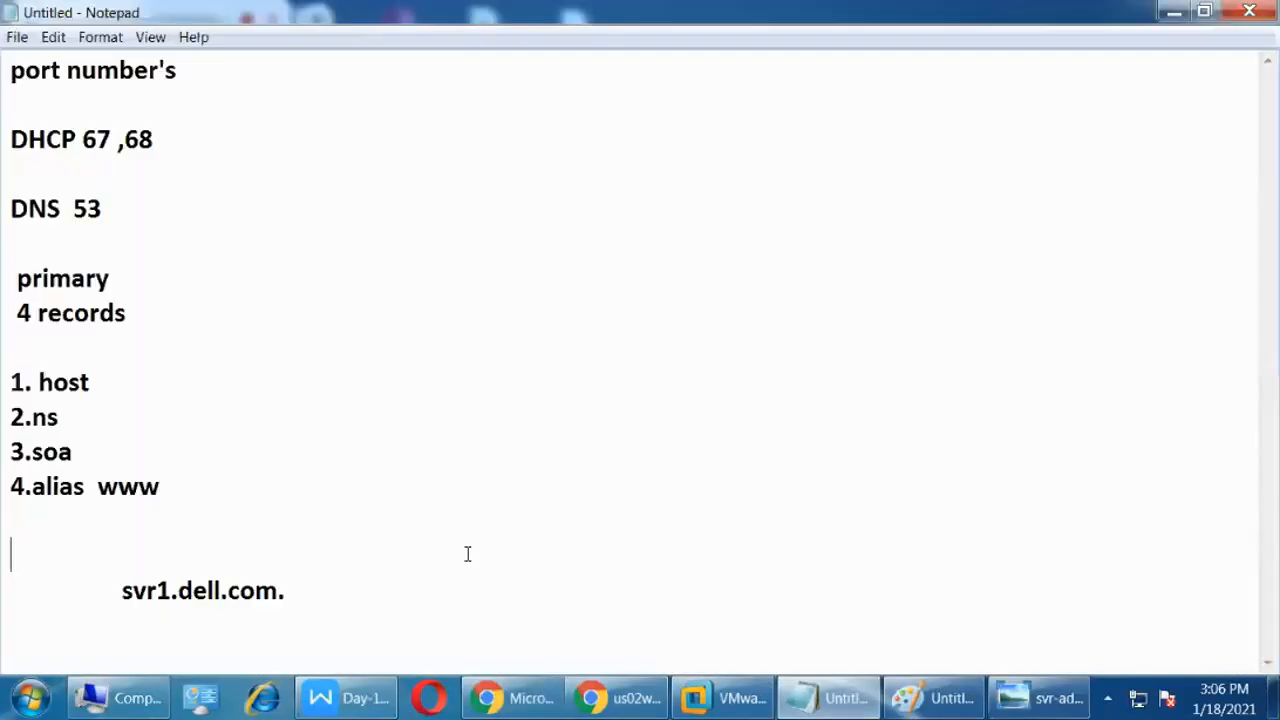
{"action": "key", "text": "Return"}
{"action": "key", "text": "Return"}
{"action": "key", "text": "Return"}
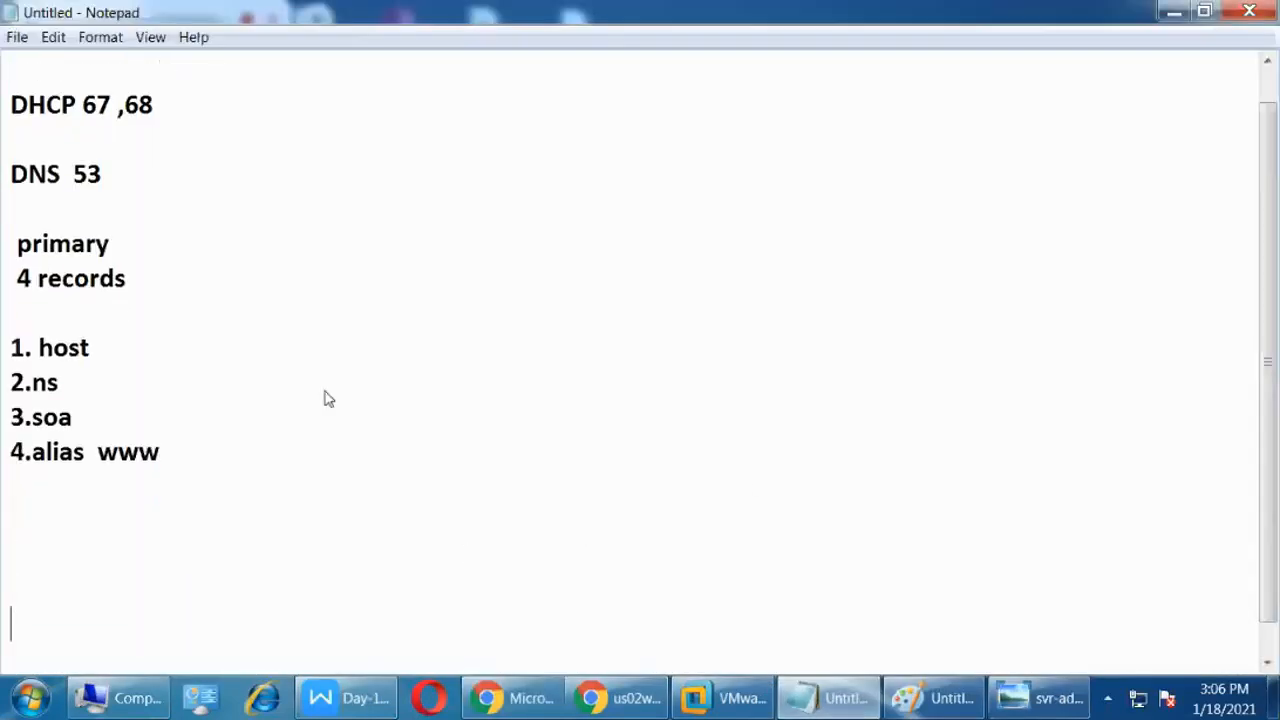
{"action": "type", "text": "fat "}
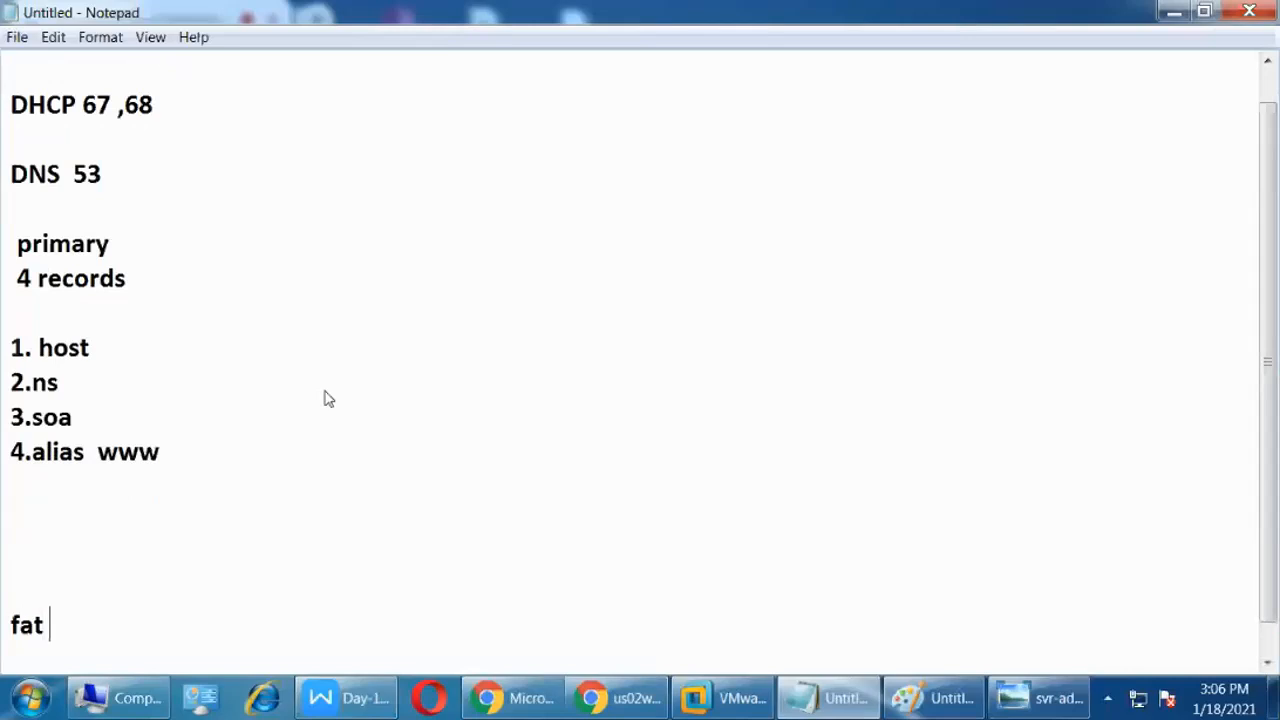
{"action": "type", "text": "16  fa"}
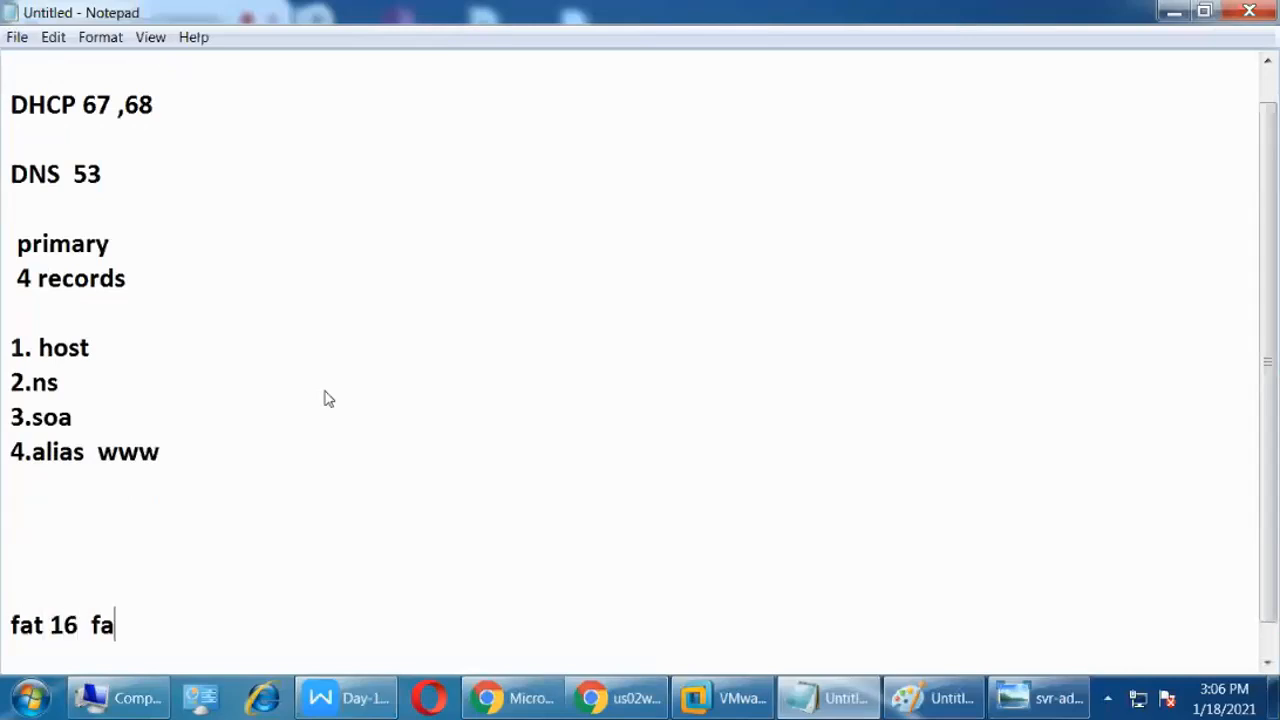
{"action": "type", "text": "t32   NT"}
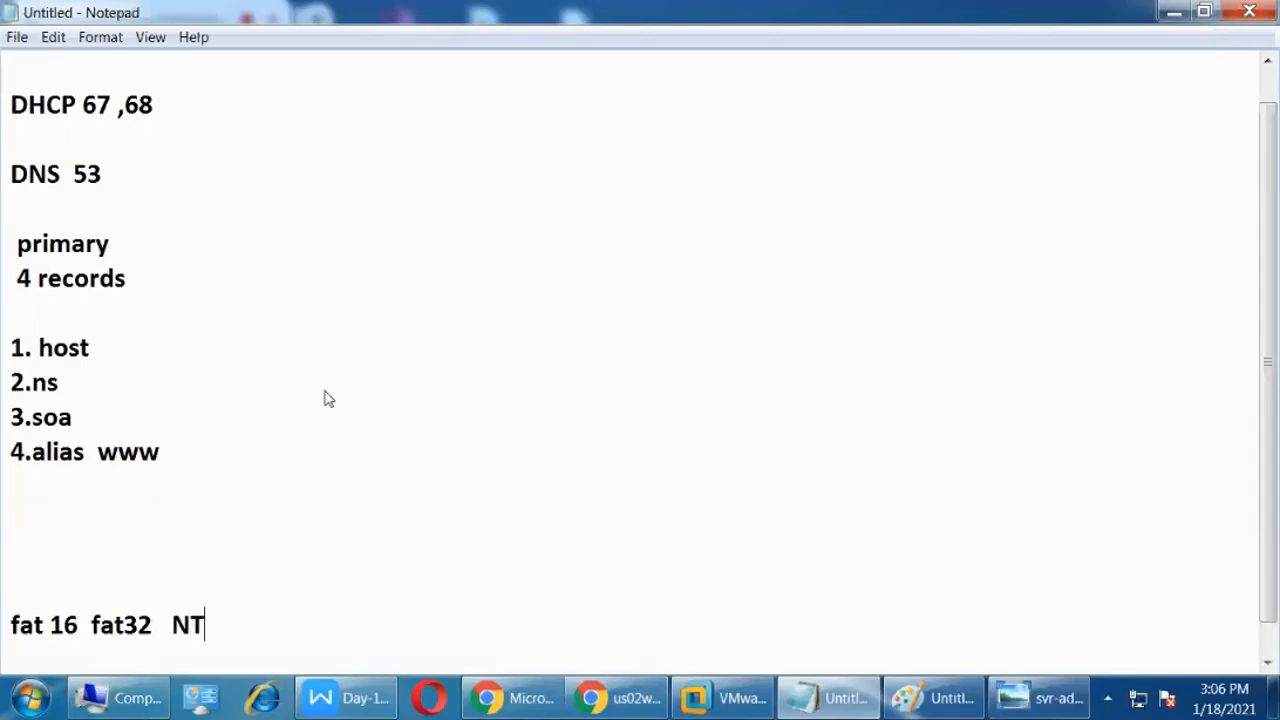
{"action": "type", "text": "FS"}
Highlight NTFS in the new file system line to point it out, and minimize the Notepad notes.
{"action": "left_click_drag", "start_coordinate": [155, 621], "coordinate": [267, 623]}
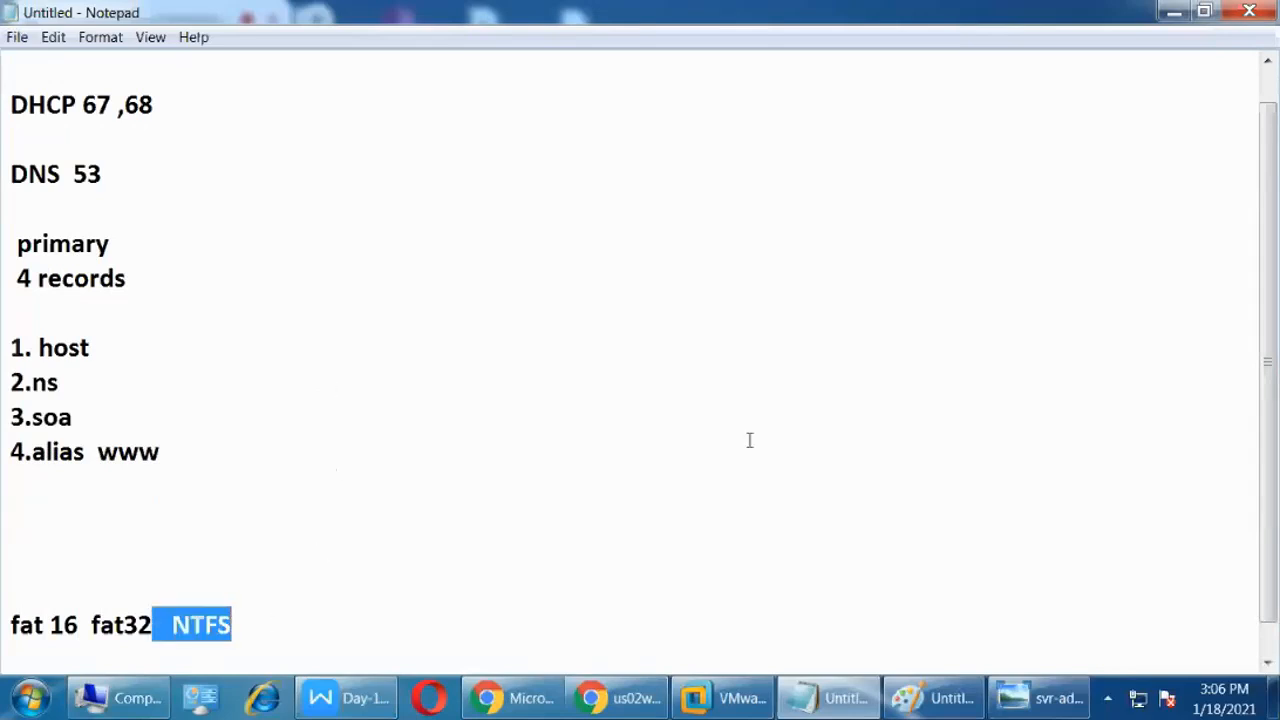
{"action": "left_click", "coordinate": [537, 517]}
{"action": "left_click_drag", "start_coordinate": [10, 624], "coordinate": [270, 618]}
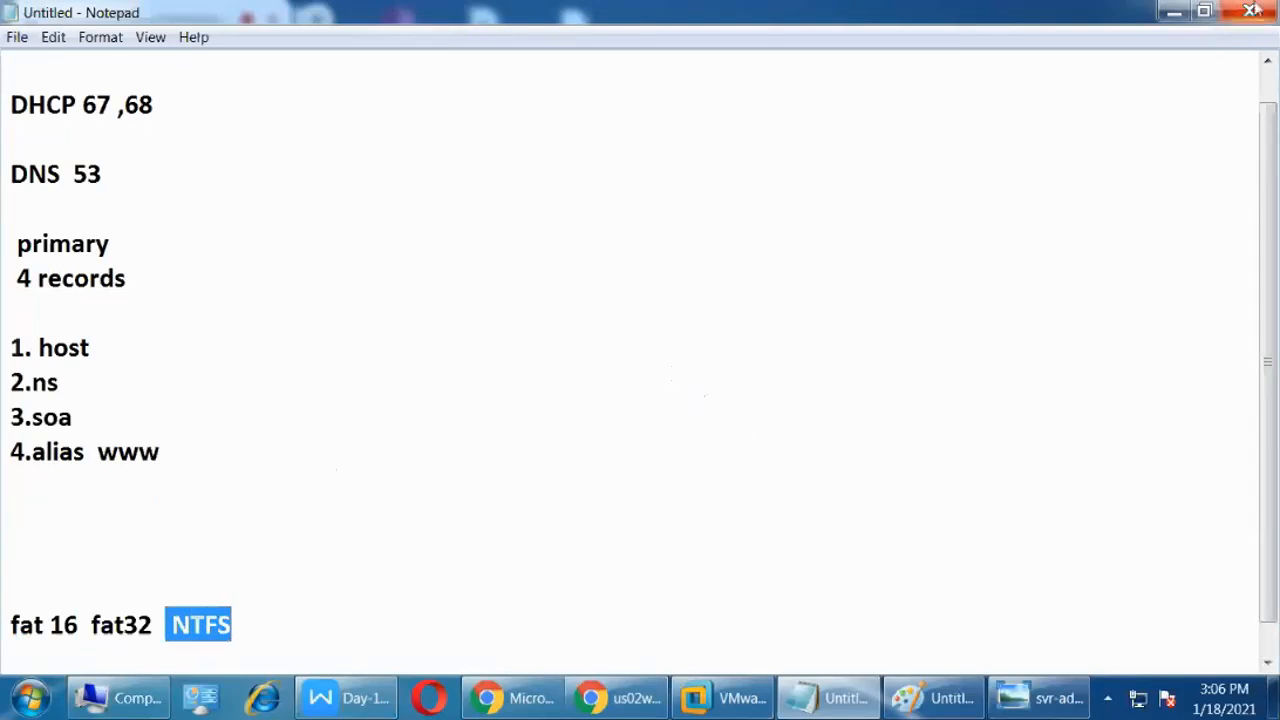
{"action": "left_click", "coordinate": [1175, 13]}
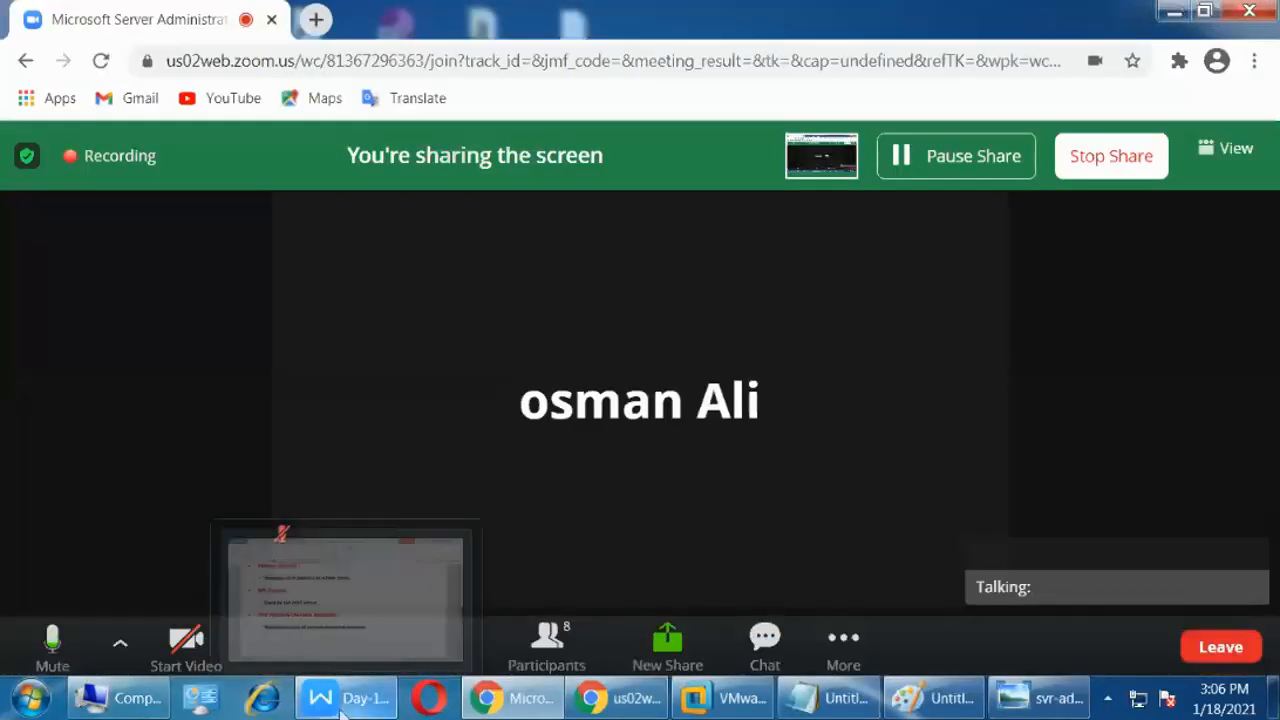
Bring up the Computer window, examine the quota and security settings of Local Disk (C:) in its properties, and close the properties.
{"action": "left_click", "coordinate": [136, 705]}
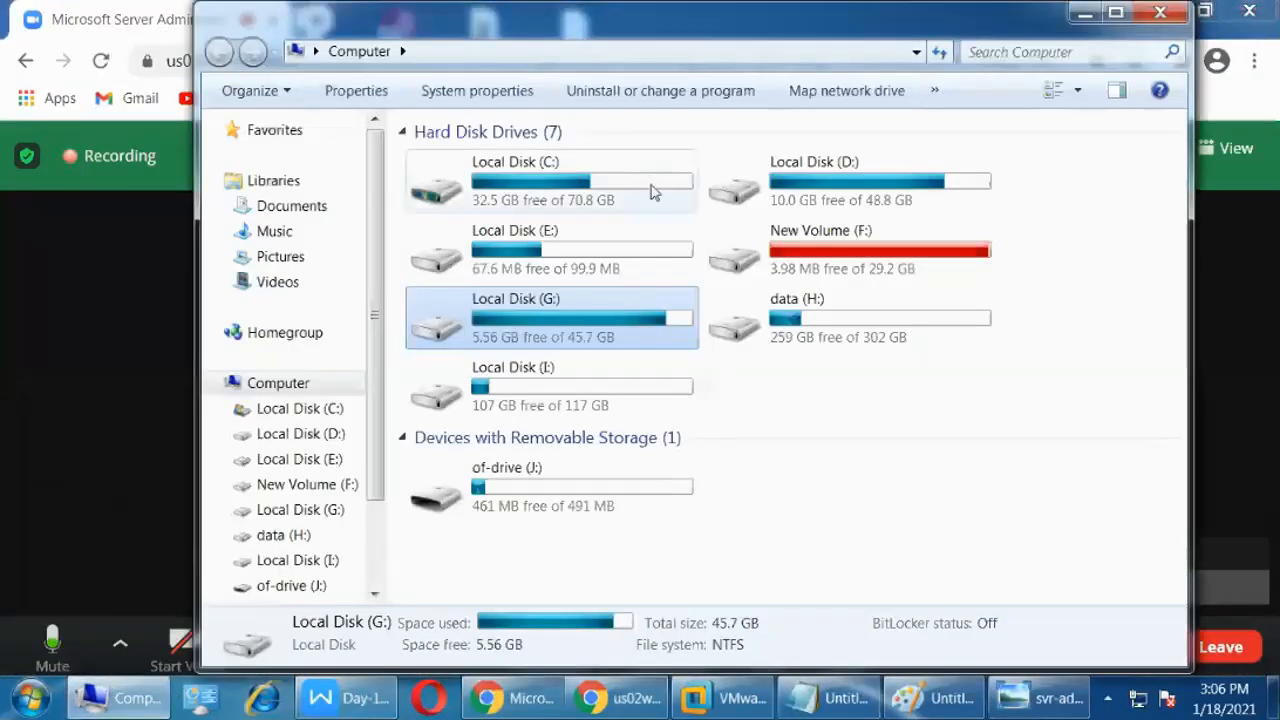
{"action": "right_click", "coordinate": [652, 185]}
{"action": "mouse_move", "coordinate": [679, 224]}
{"action": "left_click", "coordinate": [626, 190]}
{"action": "right_click", "coordinate": [626, 188]}
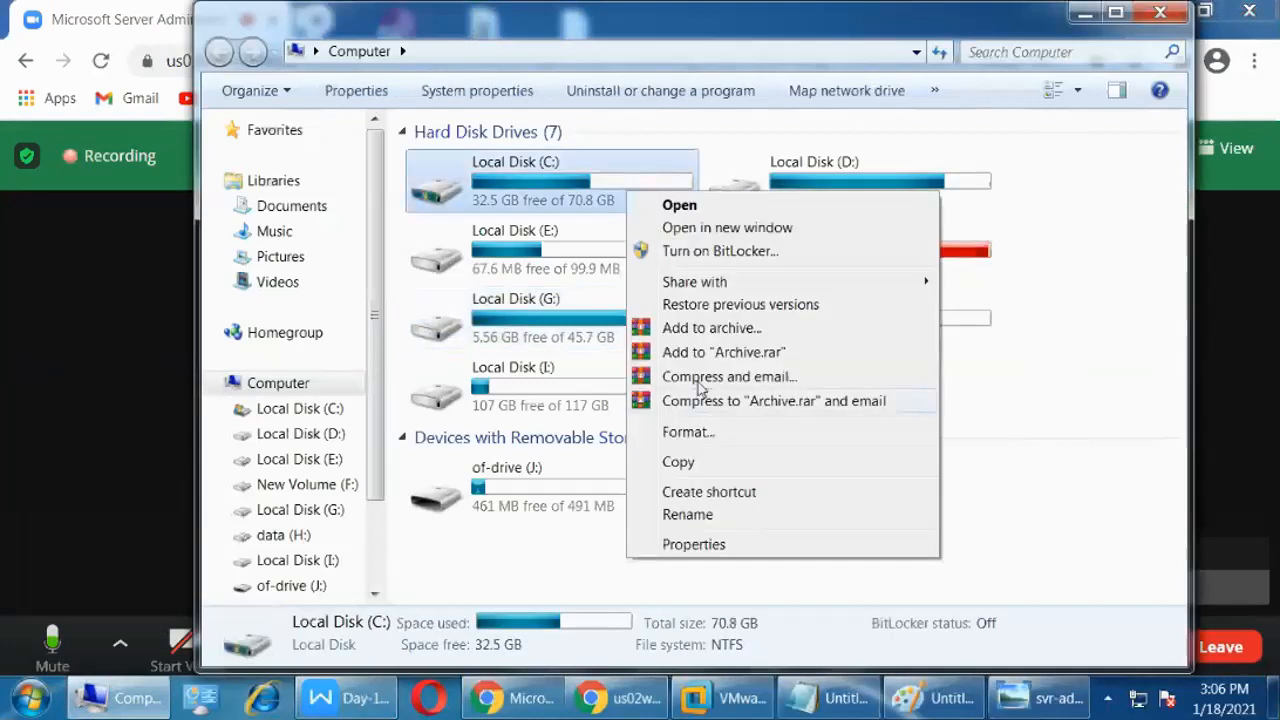
{"action": "left_click", "coordinate": [700, 545]}
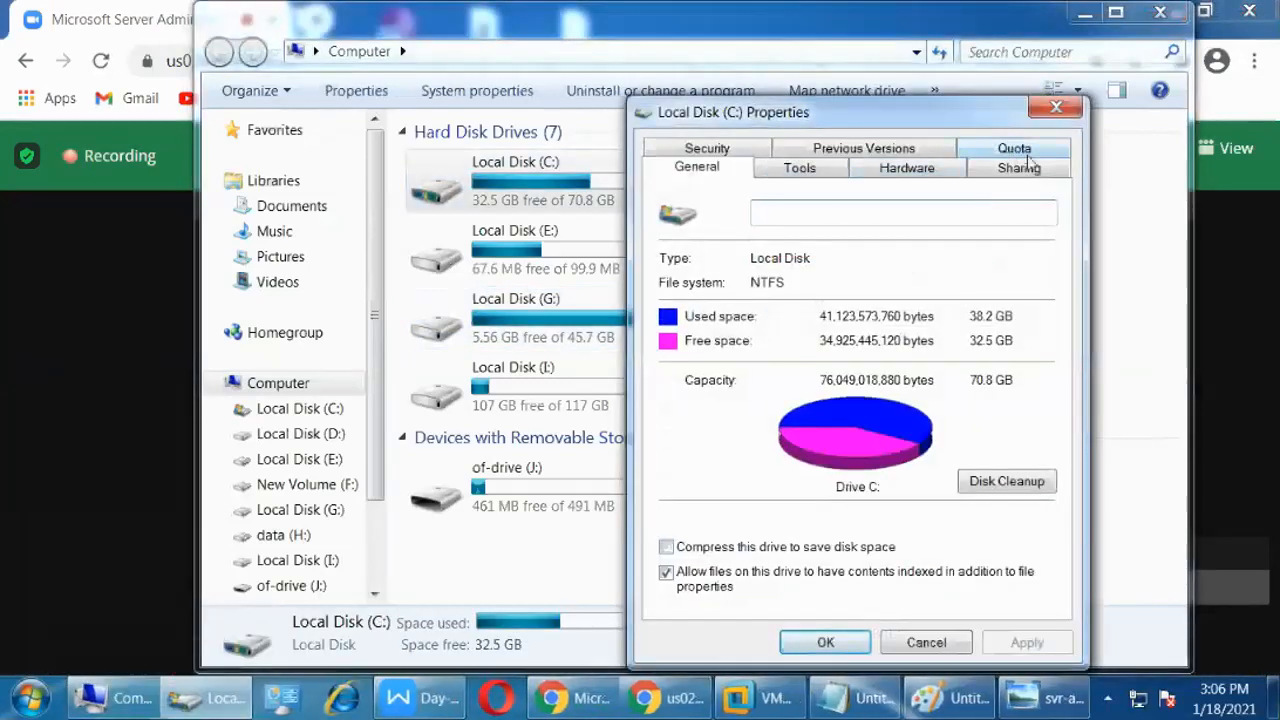
{"action": "left_click", "coordinate": [1024, 152]}
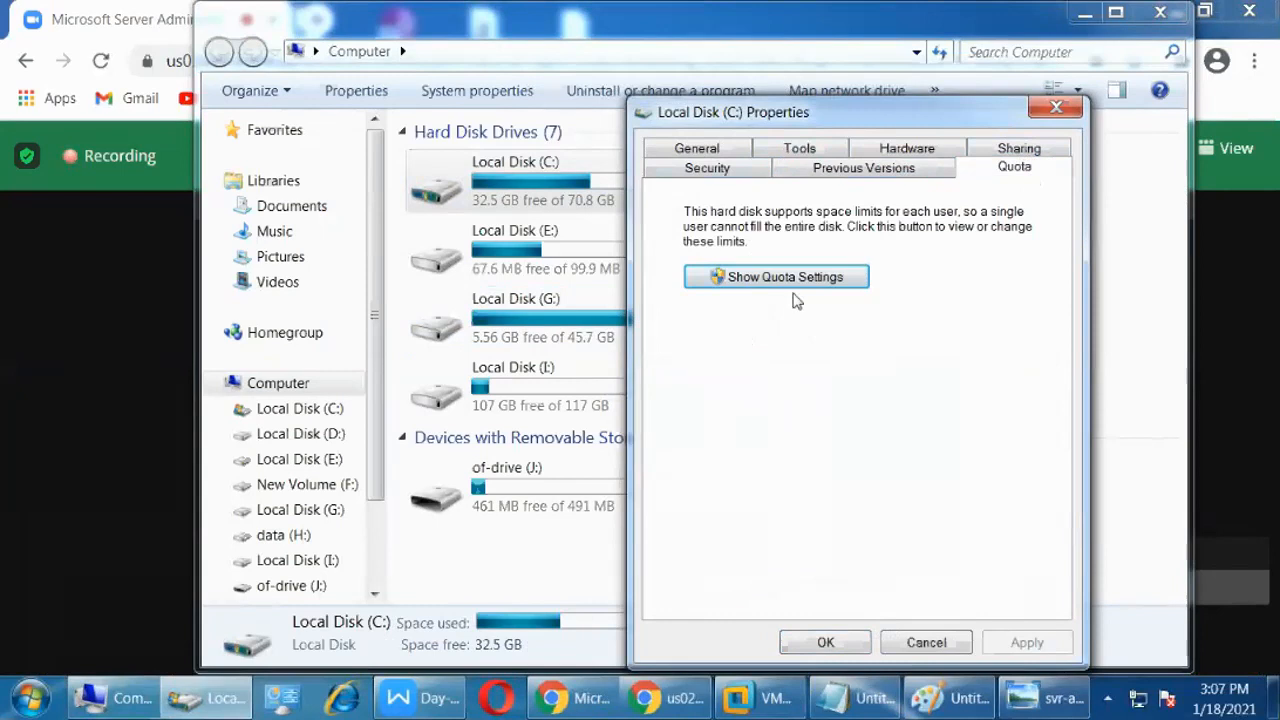
{"action": "left_click", "coordinate": [714, 172]}
{"action": "left_click", "coordinate": [1056, 107]}
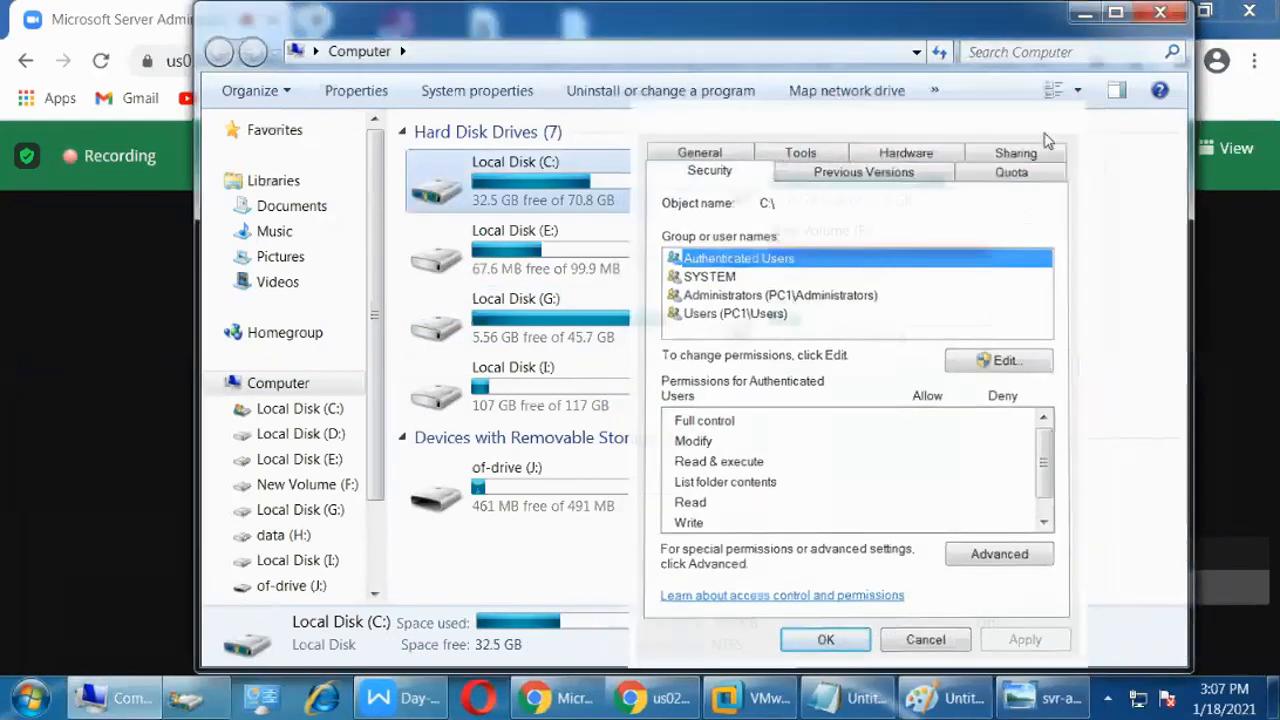
Close the Computer window and mute the microphone in the Zoom meeting.
{"action": "left_click", "coordinate": [1162, 12]}
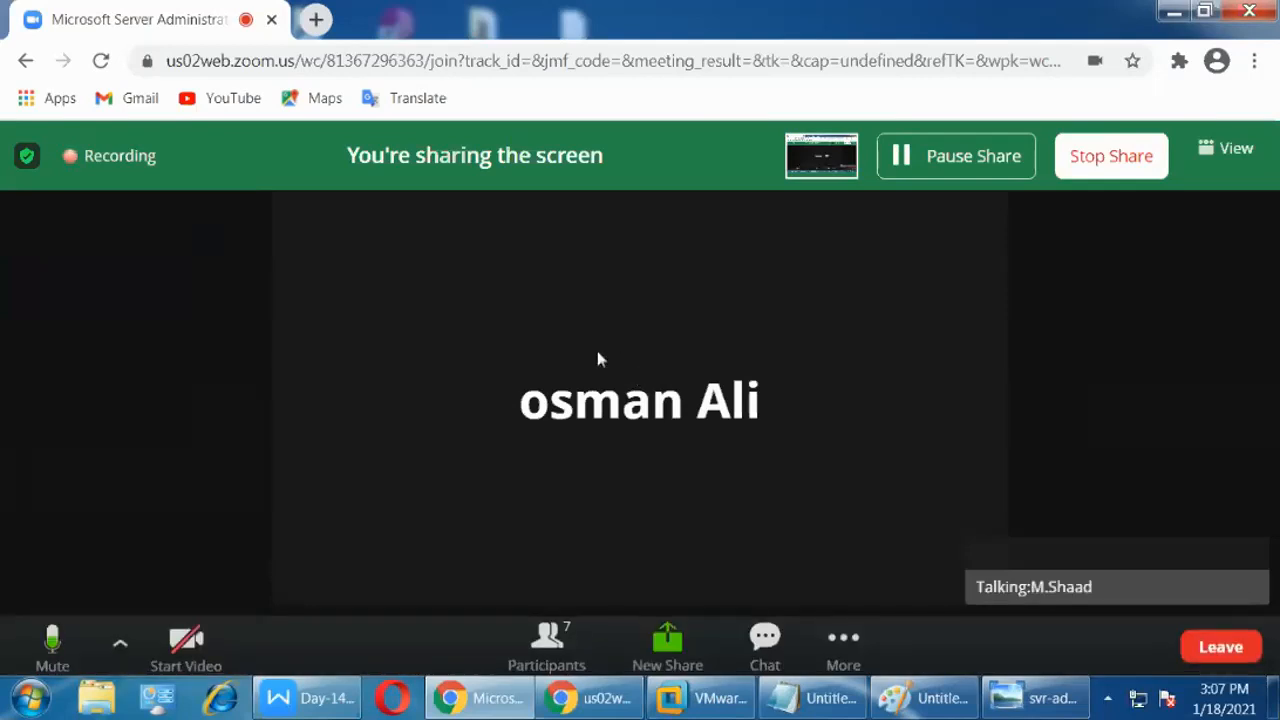
{"action": "left_click", "coordinate": [53, 648]}
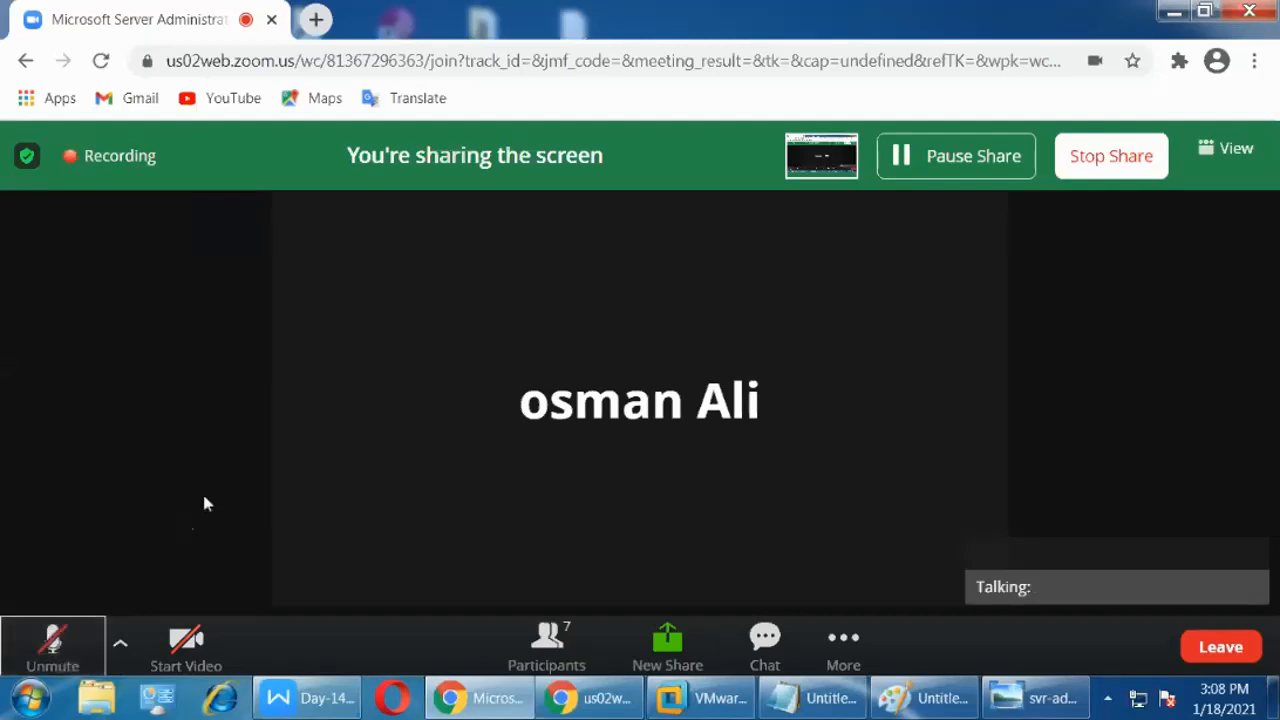